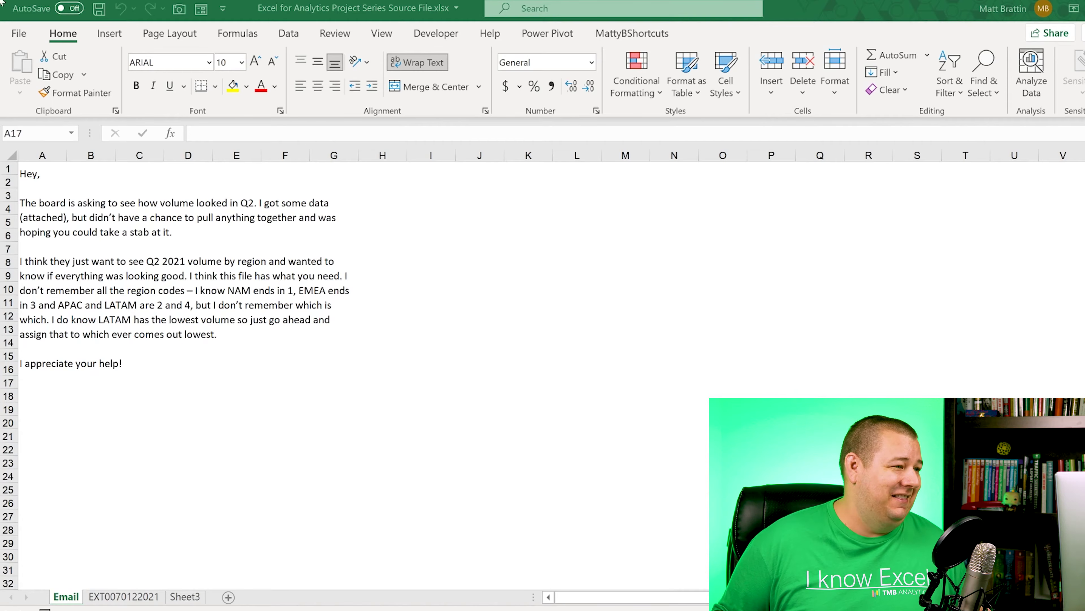
Step: Save a copy of the workbook in the TMB Analytics folder as Volume by Region Data Request v1
{"action": "left_click", "coordinate": [25, 34]}
{"action": "left_click", "coordinate": [85, 324]}
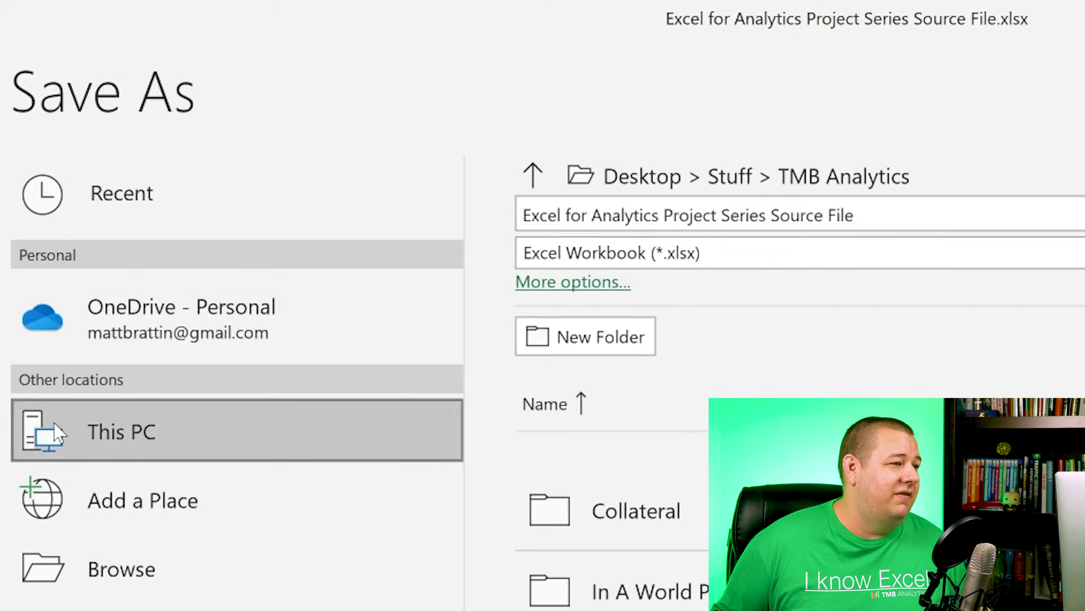
{"action": "left_click", "coordinate": [753, 214]}
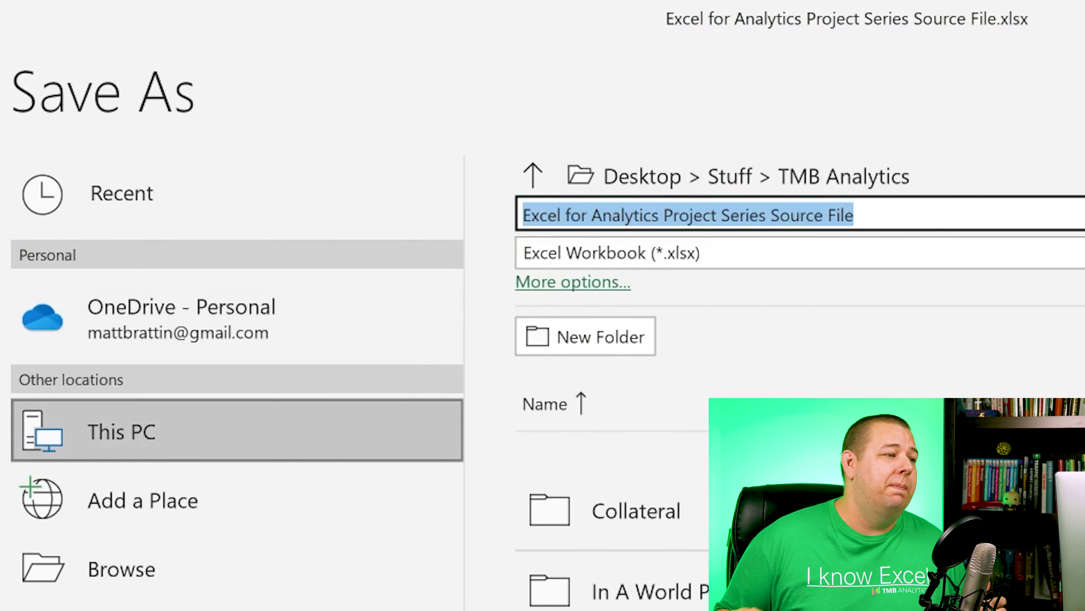
{"action": "type", "text": "V"}
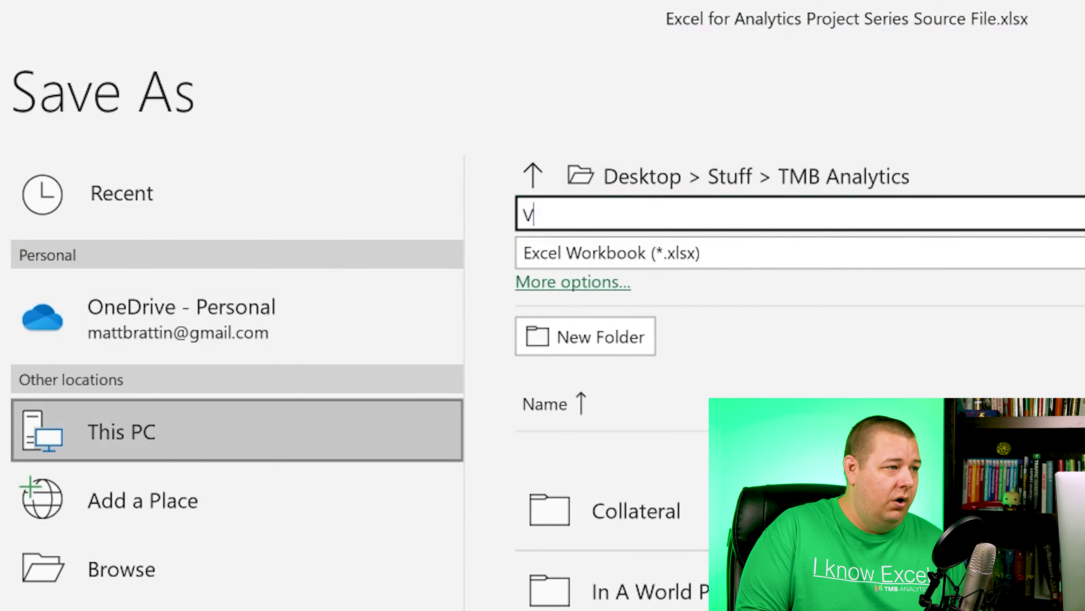
{"action": "type", "text": "olume b"}
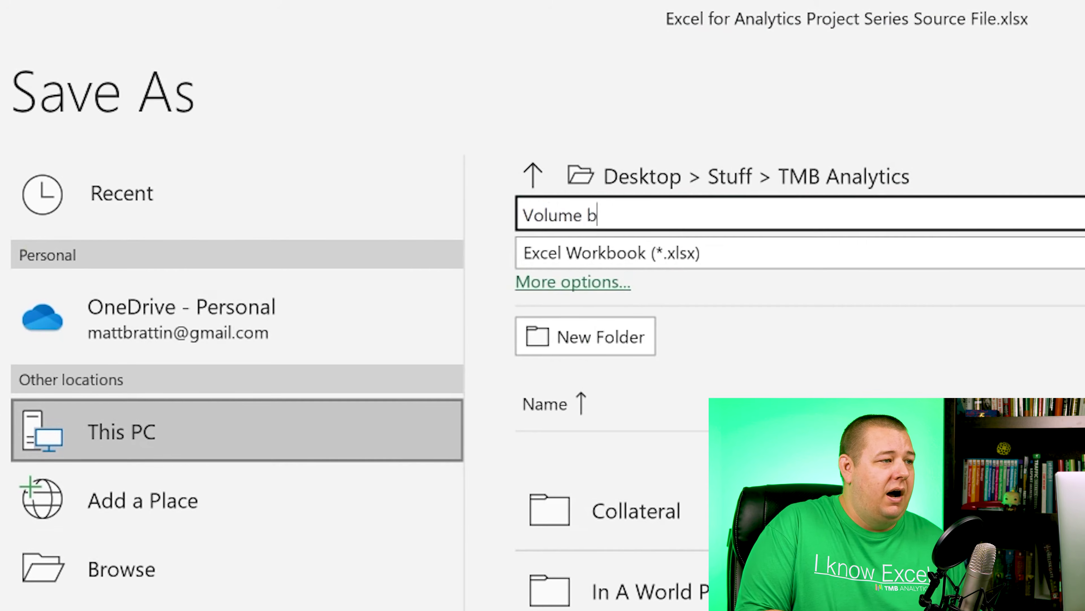
{"action": "type", "text": "y Region Data Request"}
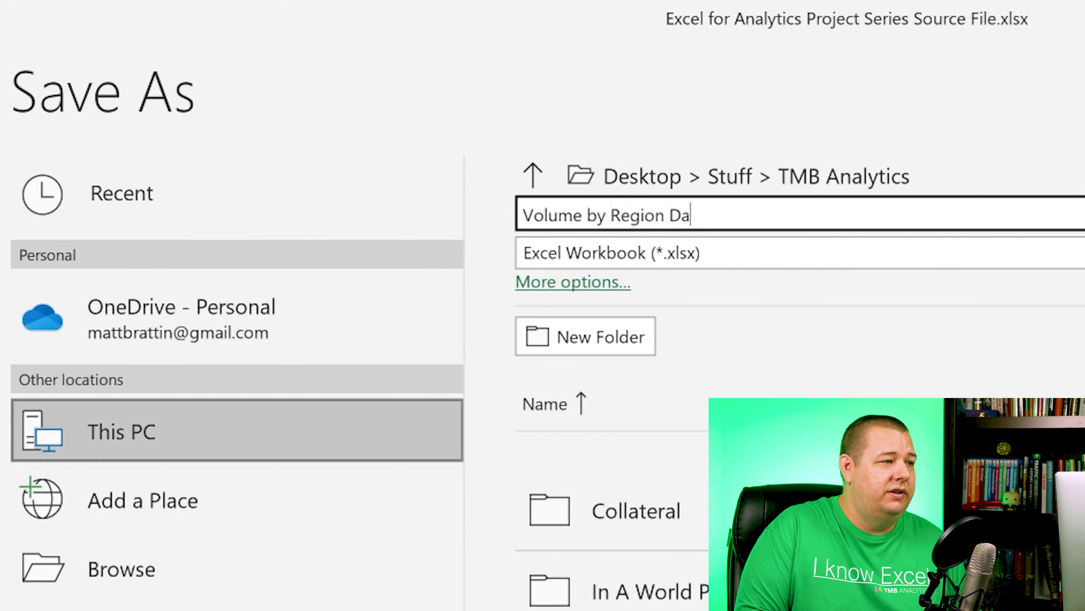
{"action": "type", "text": " v1"}
{"action": "key", "text": "Return"}
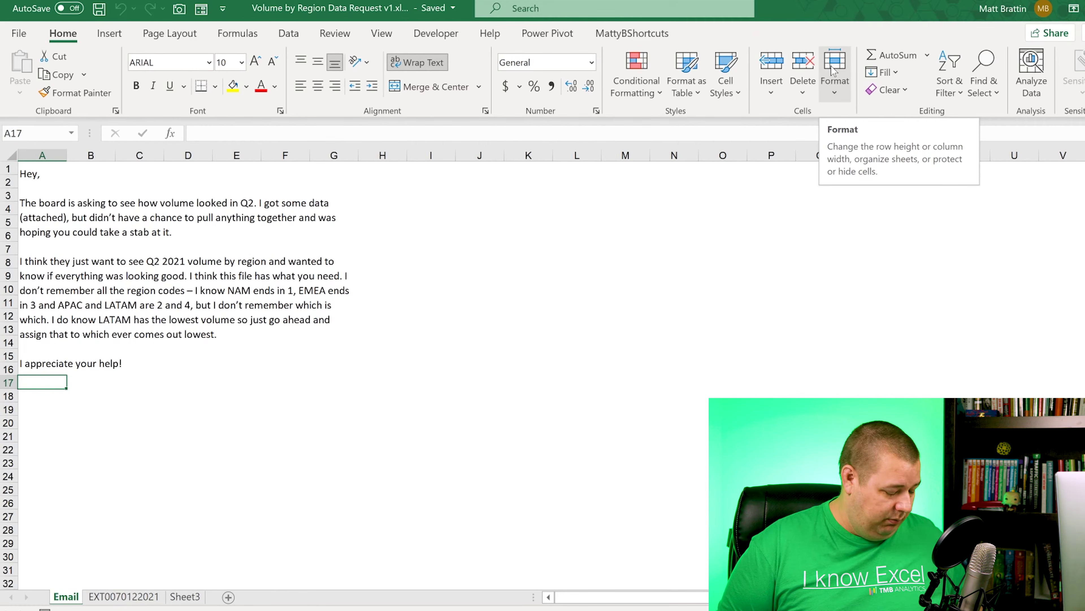
{"action": "key", "text": "ctrl+Page_Down"}
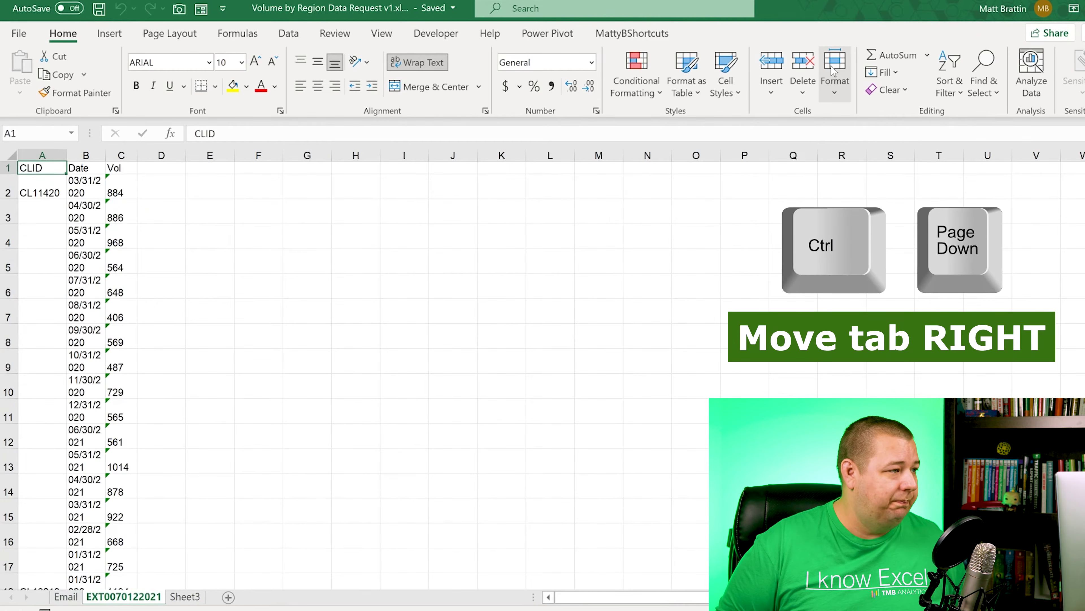
{"action": "key", "text": "Right"}
{"action": "key", "text": "Down"}
{"action": "key", "text": "Down"}
{"action": "key", "text": "Down"}
{"action": "key", "text": "Up"}
{"action": "key", "text": "Up"}
{"action": "key", "text": "Up"}
{"action": "key", "text": "Left"}
{"action": "key", "text": "Down"}
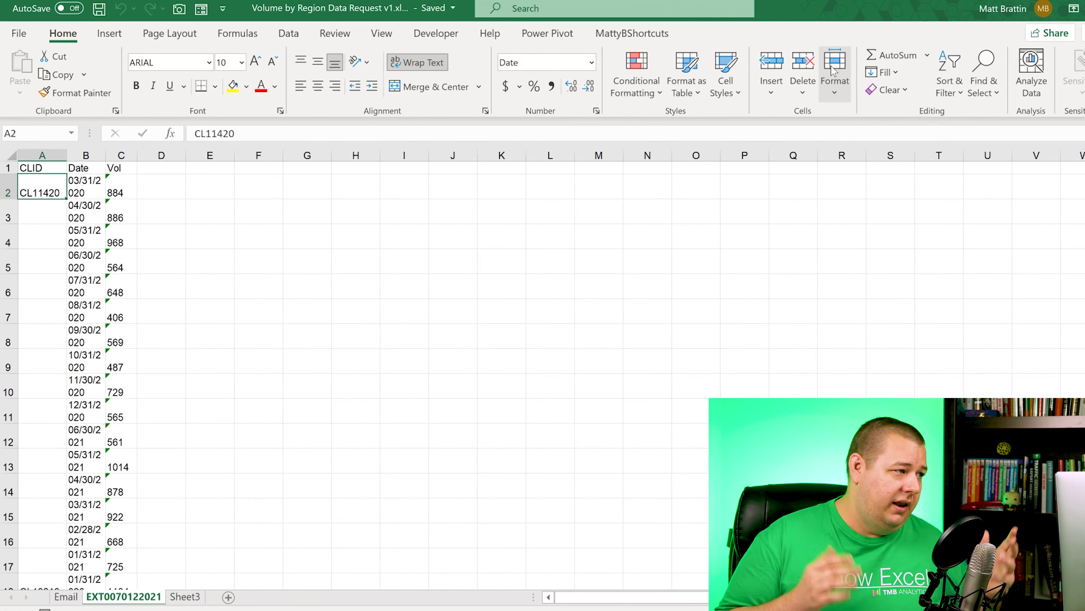
{"action": "key", "text": "Right"}
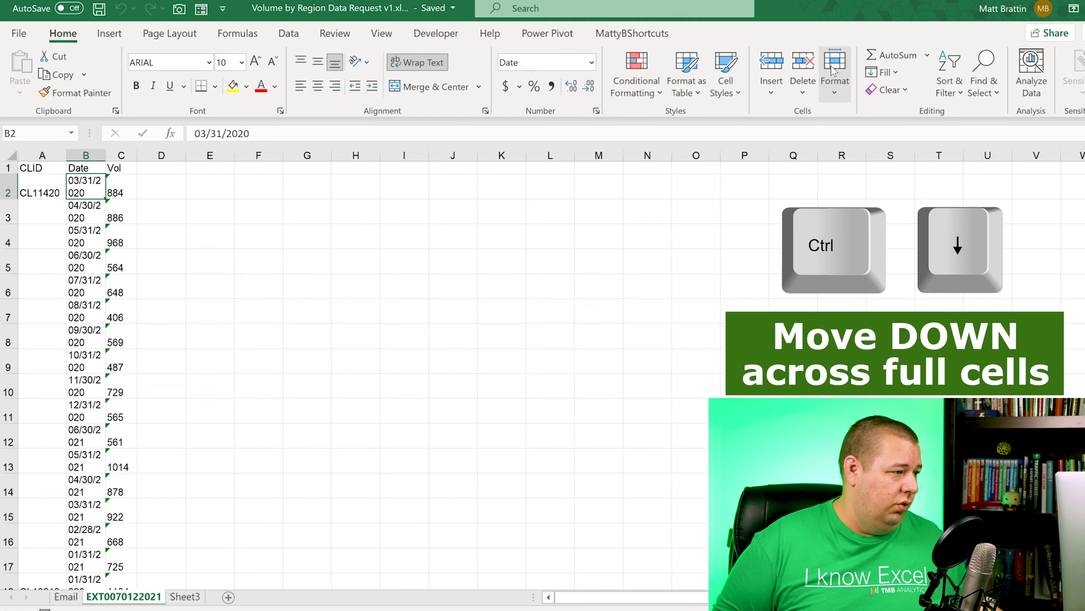
{"action": "key", "text": "ctrl+Down"}
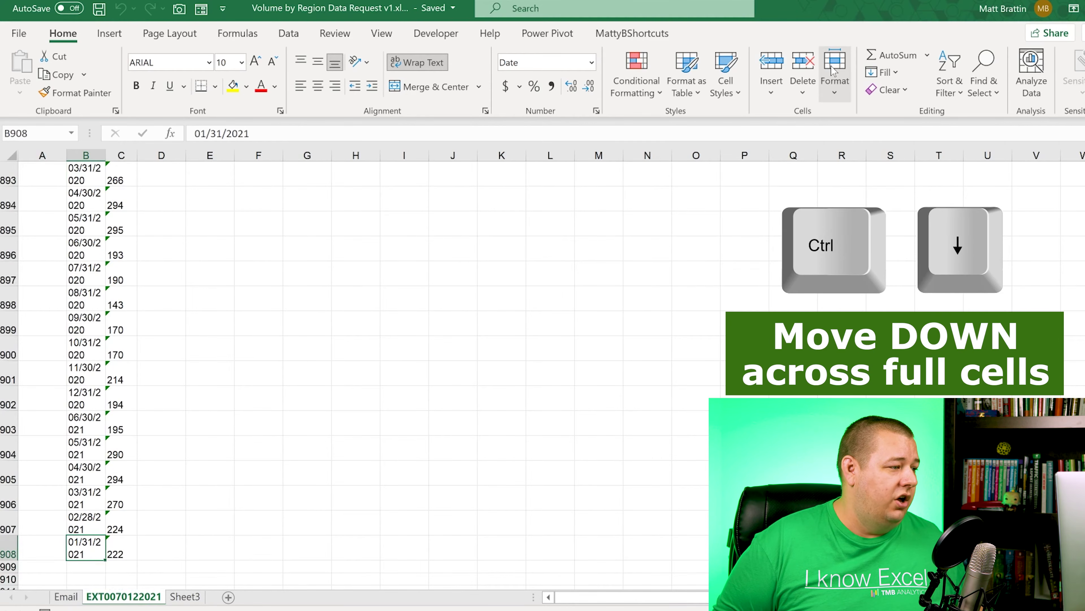
{"action": "key", "text": "ctrl+Up"}
{"action": "key", "text": "Left"}
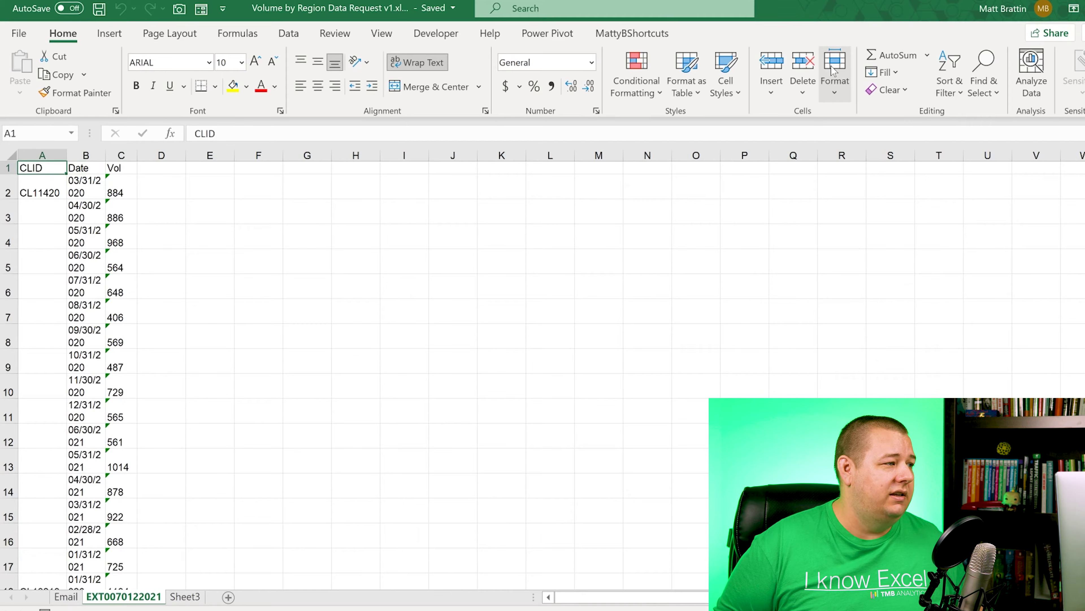
{"action": "key", "text": "Right"}
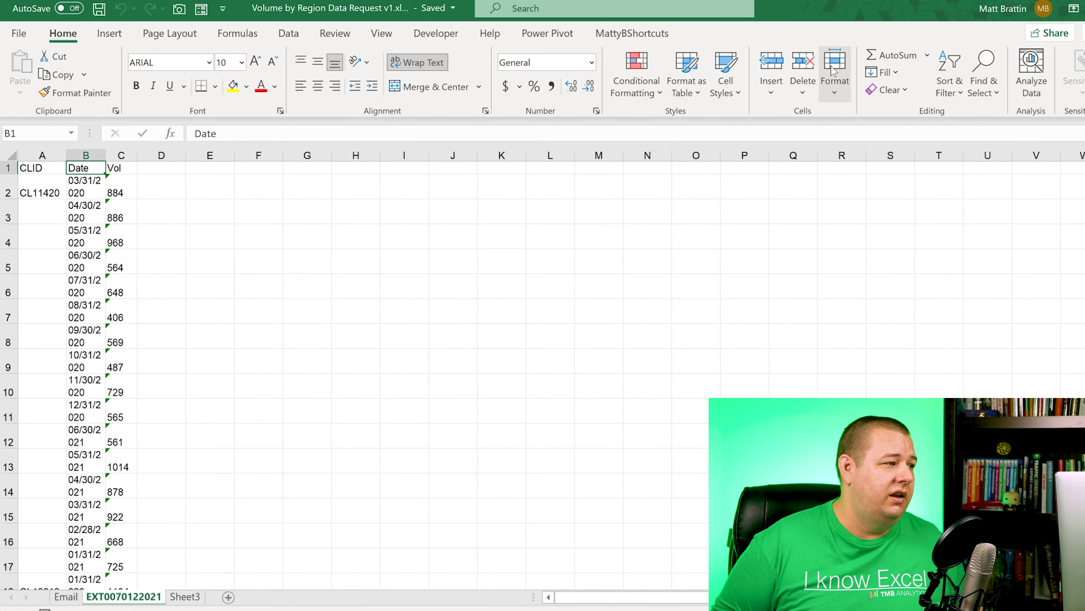
{"action": "key", "text": "Right"}
{"action": "key", "text": "Down"}
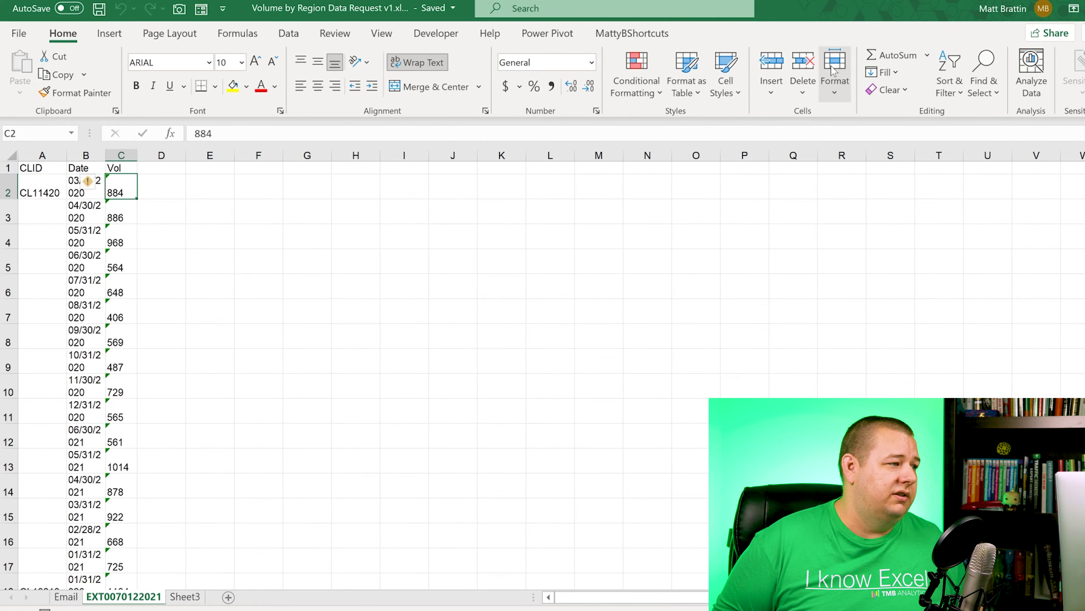
{"action": "key", "text": "Down"}
{"action": "key", "text": "Down"}
{"action": "key", "text": "Down"}
{"action": "key", "text": "Down"}
{"action": "key", "text": "Up"}
{"action": "key", "text": "Up"}
{"action": "key", "text": "Up"}
{"action": "key", "text": "Up"}
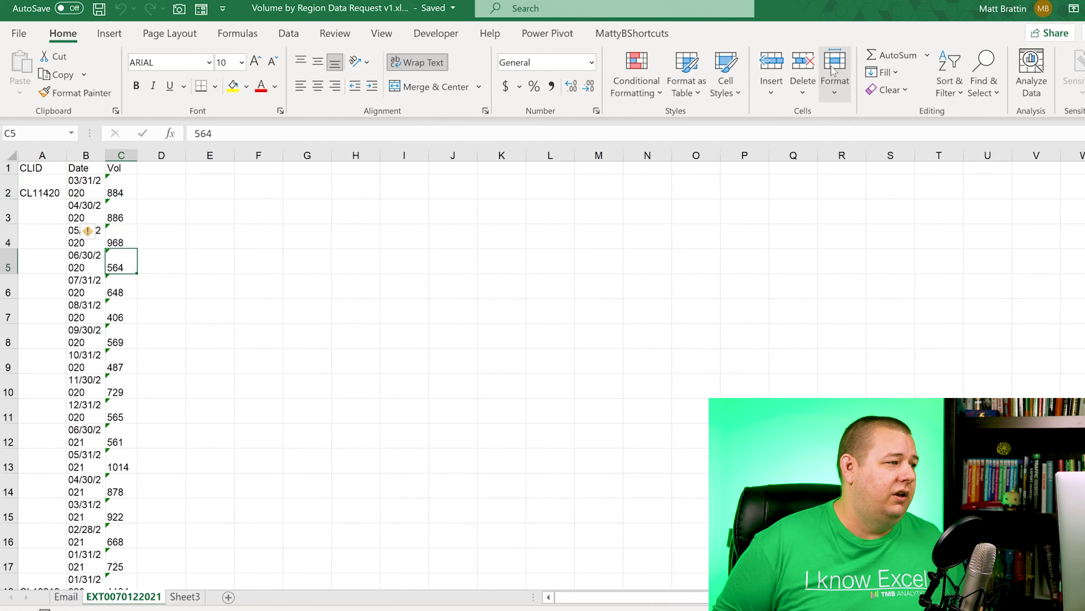
{"action": "key", "text": "Down"}
{"action": "key", "text": "Down"}
{"action": "key", "text": "Down"}
{"action": "key", "text": "Down"}
{"action": "key", "text": "Down"}
{"action": "key", "text": "Down"}
{"action": "key", "text": "Down"}
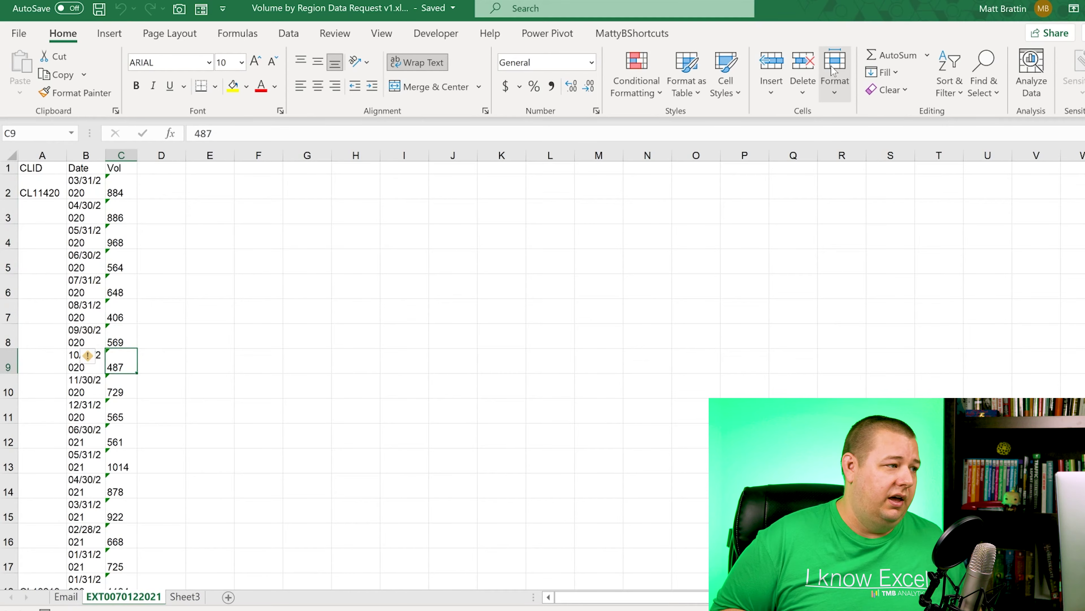
Step: Review the order of the dates for the first client ID in the Date column, down to row 12
{"action": "key", "text": "Left"}
{"action": "key", "text": "Up"}
{"action": "key", "text": "Up"}
{"action": "key", "text": "Up"}
{"action": "key", "text": "Up"}
{"action": "key", "text": "Up"}
{"action": "key", "text": "Up"}
{"action": "key", "text": "Up"}
{"action": "key", "text": "Up"}
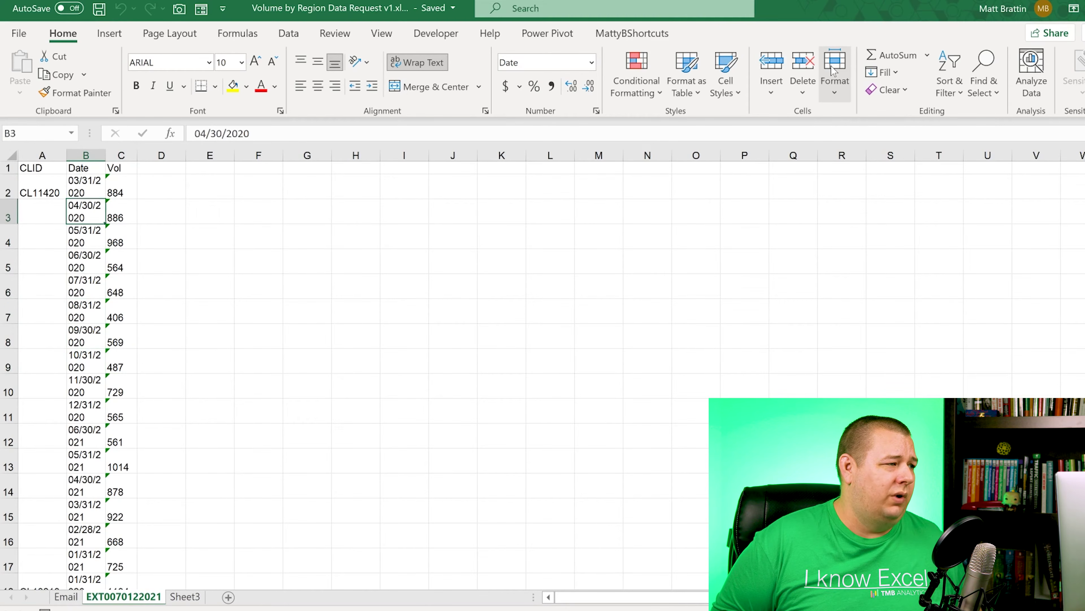
{"action": "key", "text": "Down"}
{"action": "key", "text": "Down"}
{"action": "key", "text": "Down"}
{"action": "key", "text": "Down"}
{"action": "key", "text": "Down"}
{"action": "key", "text": "Down"}
{"action": "key", "text": "Down"}
{"action": "key", "text": "Down"}
{"action": "key", "text": "Down"}
{"action": "key", "text": "Down"}
{"action": "key", "text": "Down"}
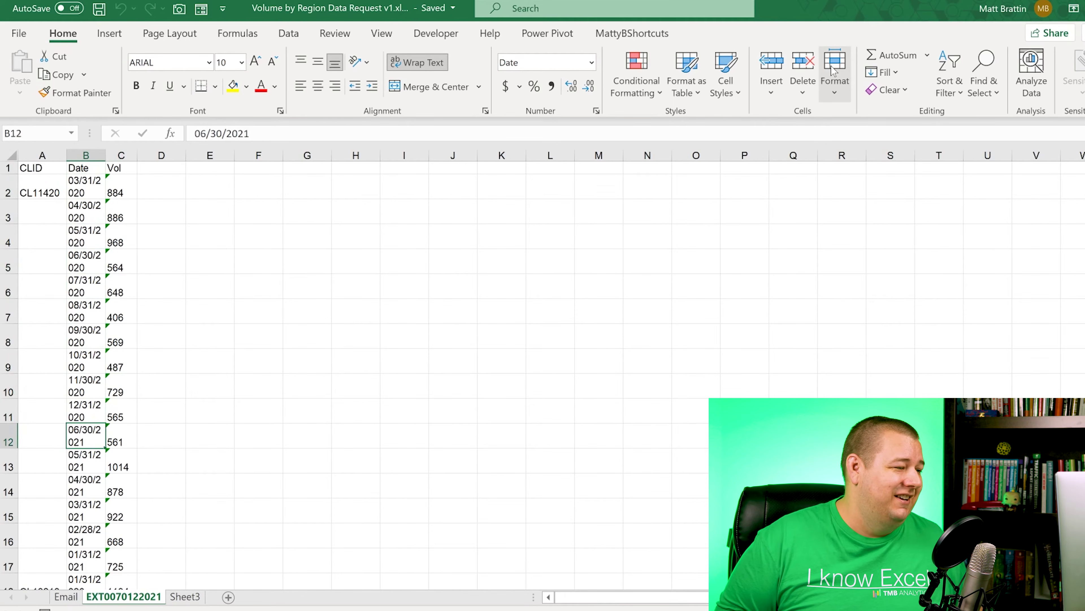
{"action": "key", "text": "ctrl+Page_Down"}
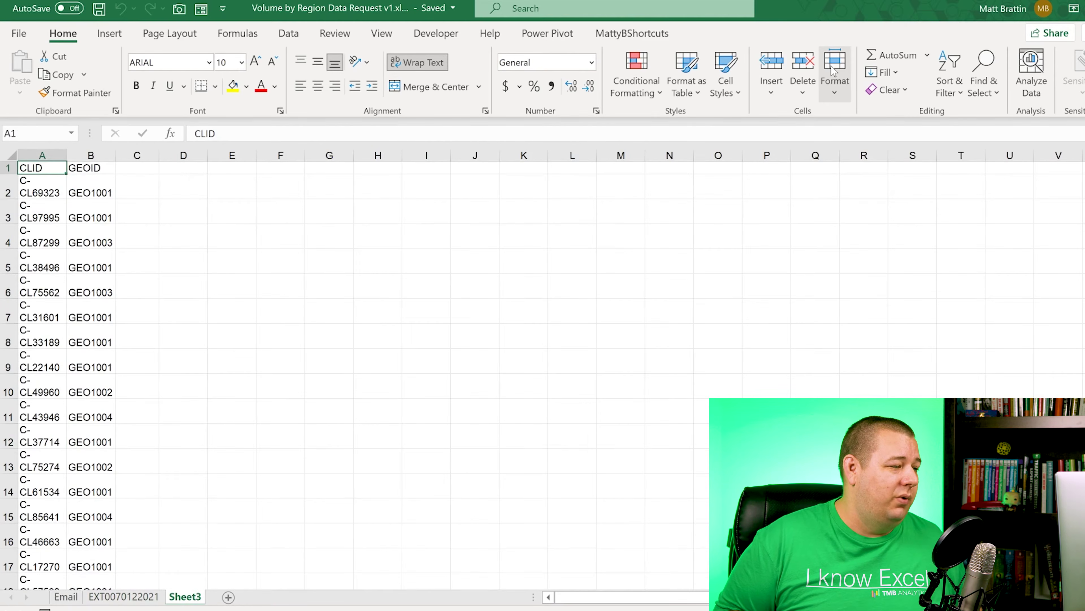
{"action": "key", "text": "Down"}
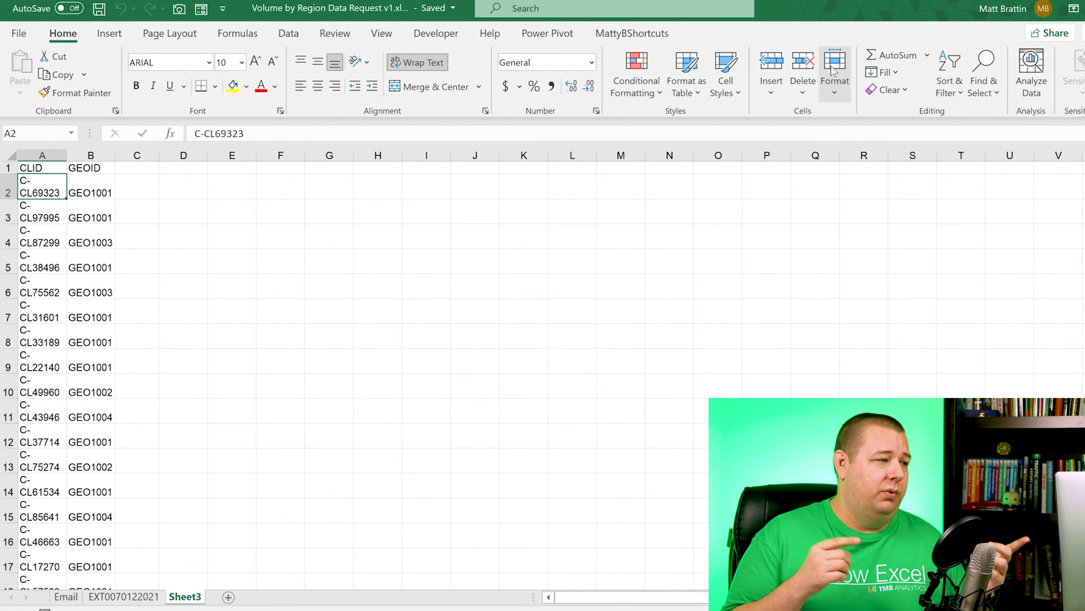
{"action": "key", "text": "Right"}
{"action": "key", "text": "Up"}
{"action": "key", "text": "Left"}
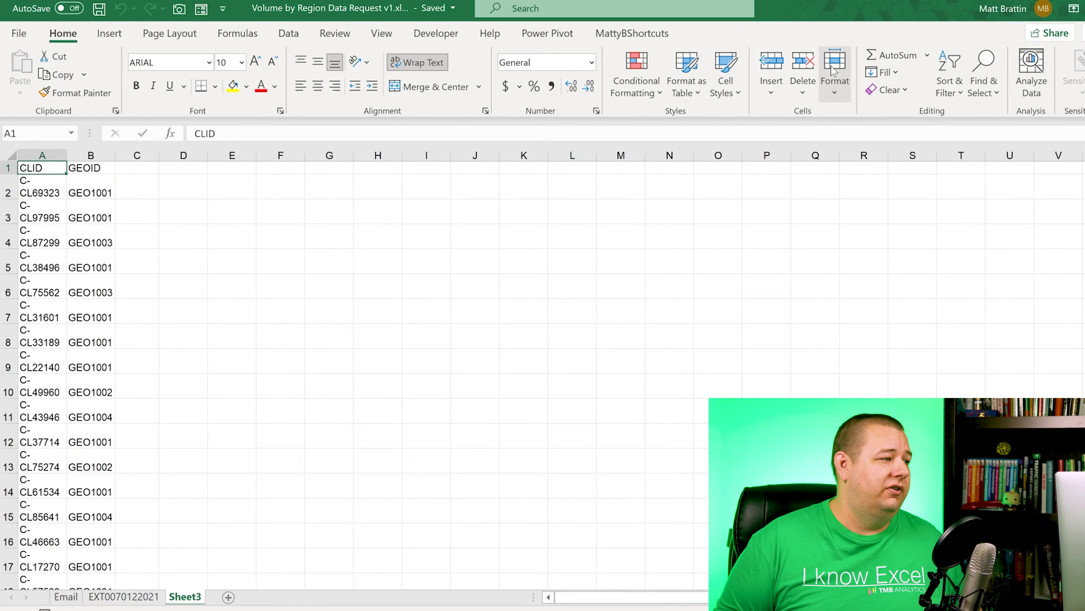
{"action": "key", "text": "Down"}
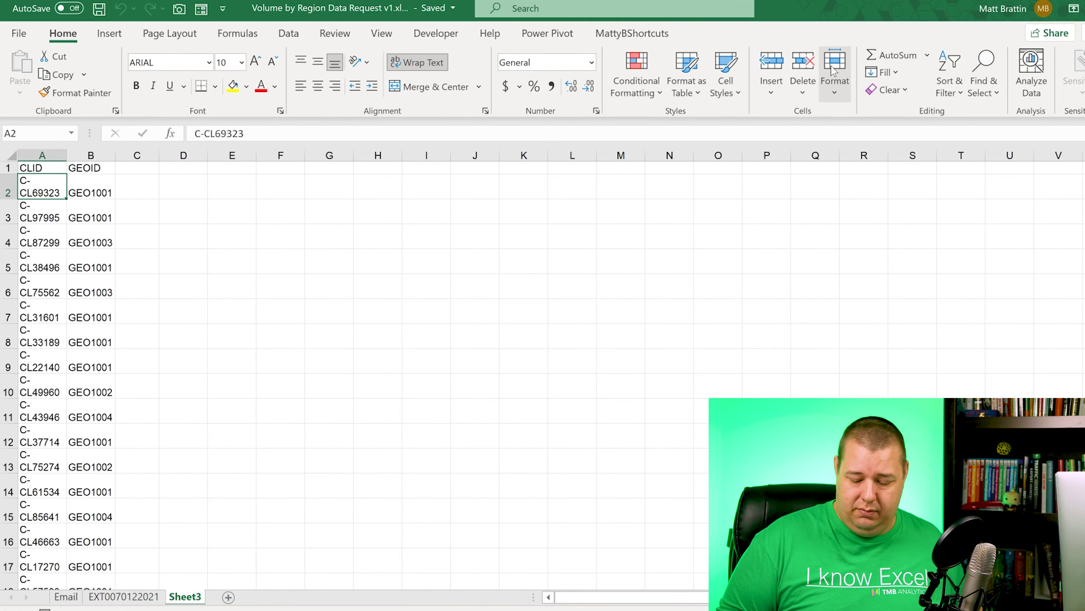
{"action": "key", "text": "ctrl+Page_Up"}
{"action": "key", "text": "Left"}
{"action": "key", "text": "Down"}
{"action": "key", "text": "ctrl+Up"}
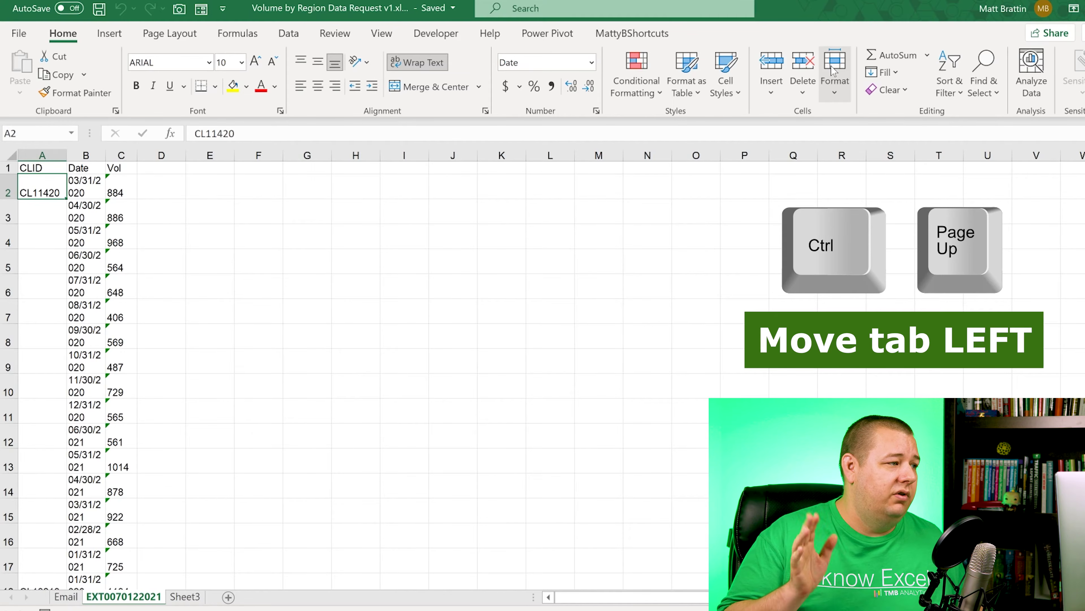
Step: Examine the region codes in the GEOID column of Sheet3 and check how far the client list extends
{"action": "key", "text": "ctrl+Page_Down"}
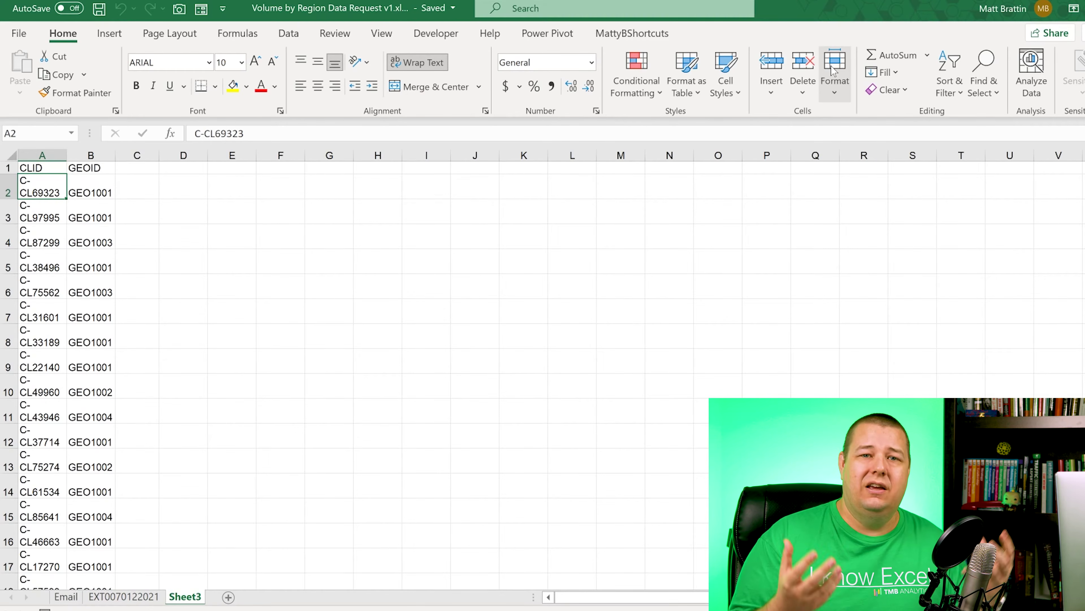
{"action": "key", "text": "Up"}
{"action": "key", "text": "Right"}
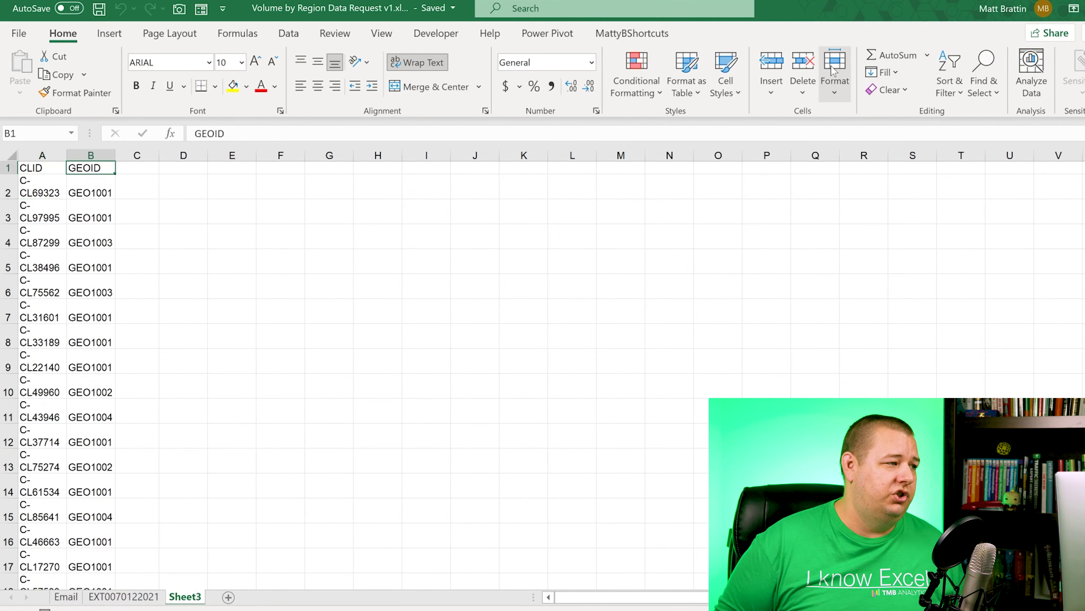
{"action": "key", "text": "Down"}
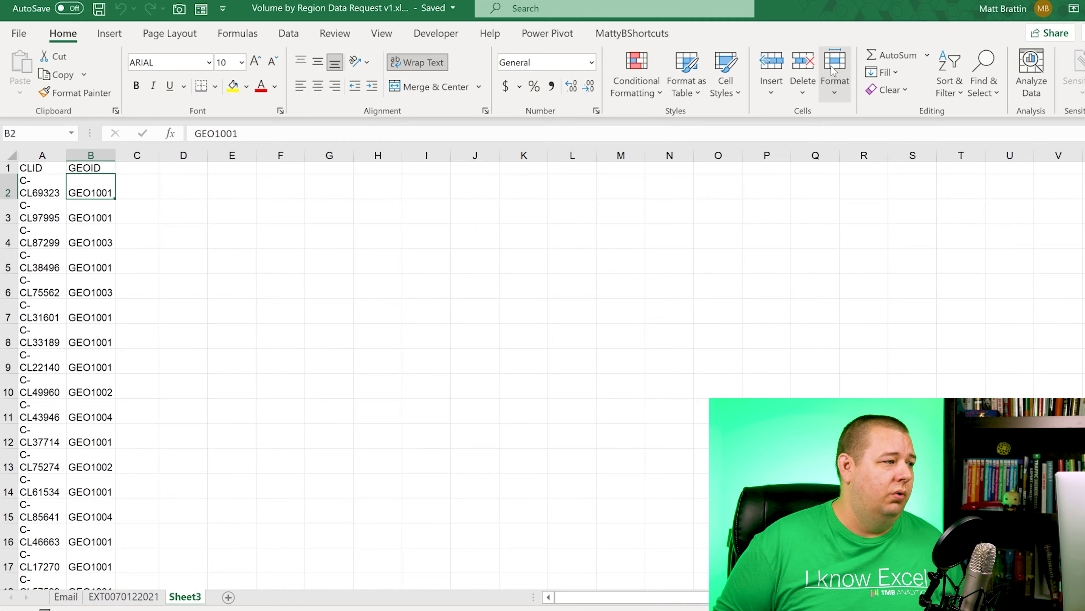
{"action": "key", "text": "Down"}
{"action": "key", "text": "Down"}
{"action": "key", "text": "Down"}
{"action": "key", "text": "Down"}
{"action": "key", "text": "Down"}
{"action": "key", "text": "Down"}
{"action": "key", "text": "Down"}
{"action": "key", "text": "Down"}
{"action": "key", "text": "Down"}
{"action": "key", "text": "Down"}
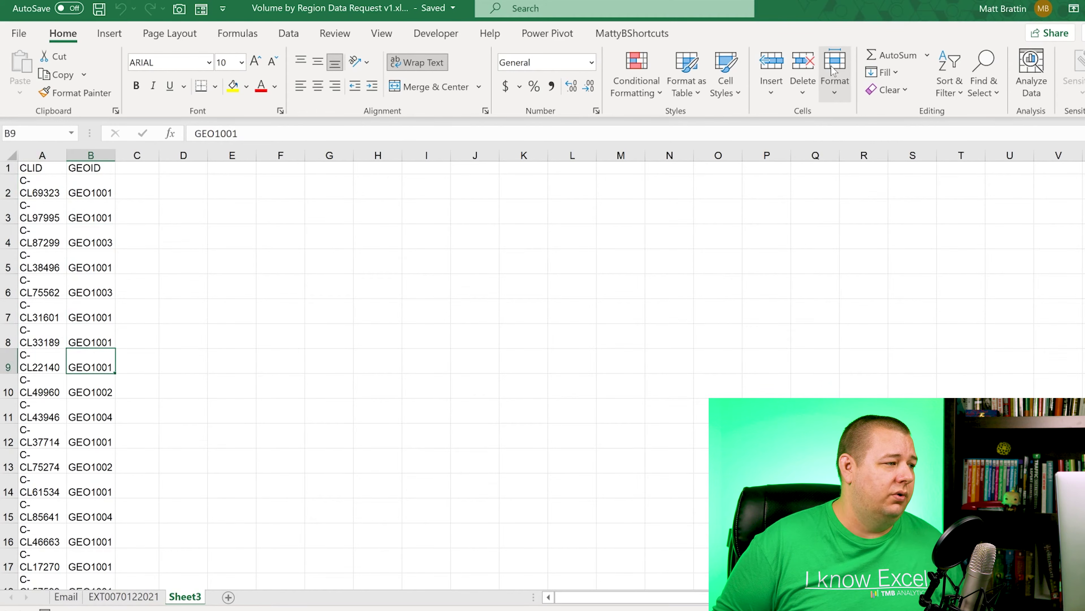
{"action": "key", "text": "Down"}
{"action": "key", "text": "Down"}
{"action": "key", "text": "Up"}
{"action": "key", "text": "Up"}
{"action": "key", "text": "Up"}
{"action": "key", "text": "Up"}
{"action": "key", "text": "Up"}
{"action": "key", "text": "Down"}
{"action": "key", "text": "Down"}
{"action": "key", "text": "ctrl+Home"}
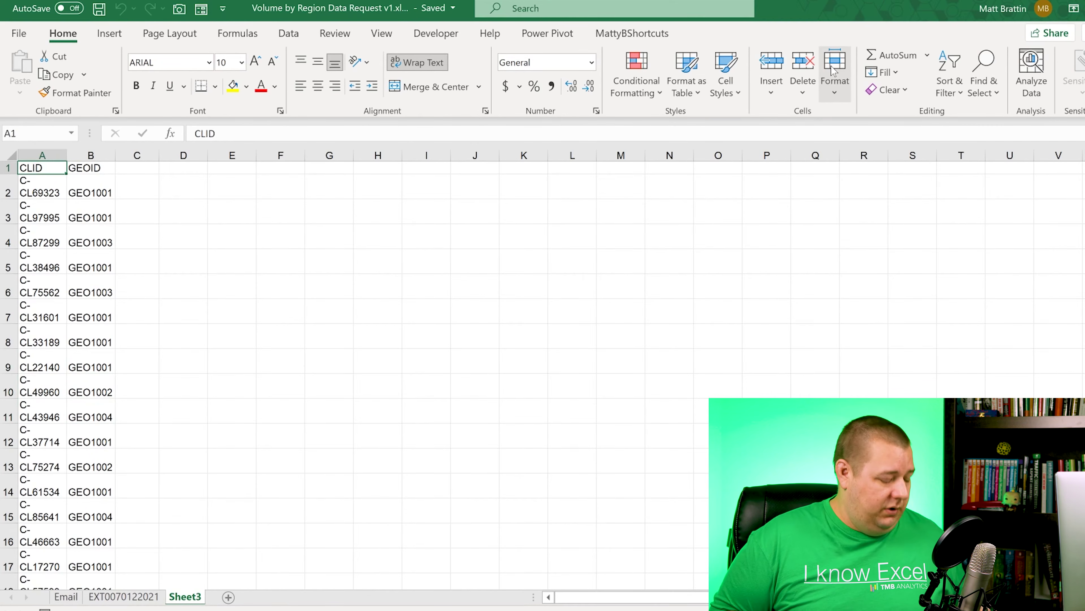
{"action": "key", "text": "ctrl+Down"}
{"action": "key", "text": "Down"}
{"action": "key", "text": "ctrl+Up"}
{"action": "key", "text": "ctrl+Up"}
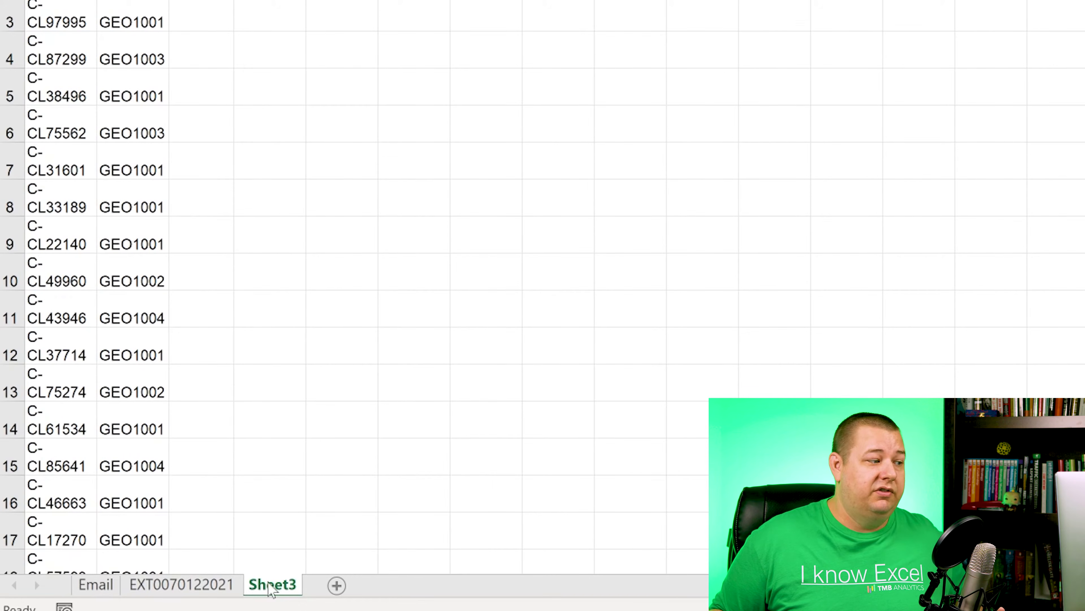
{"action": "left_click_drag", "start_coordinate": [270, 589], "coordinate": [272, 590]}
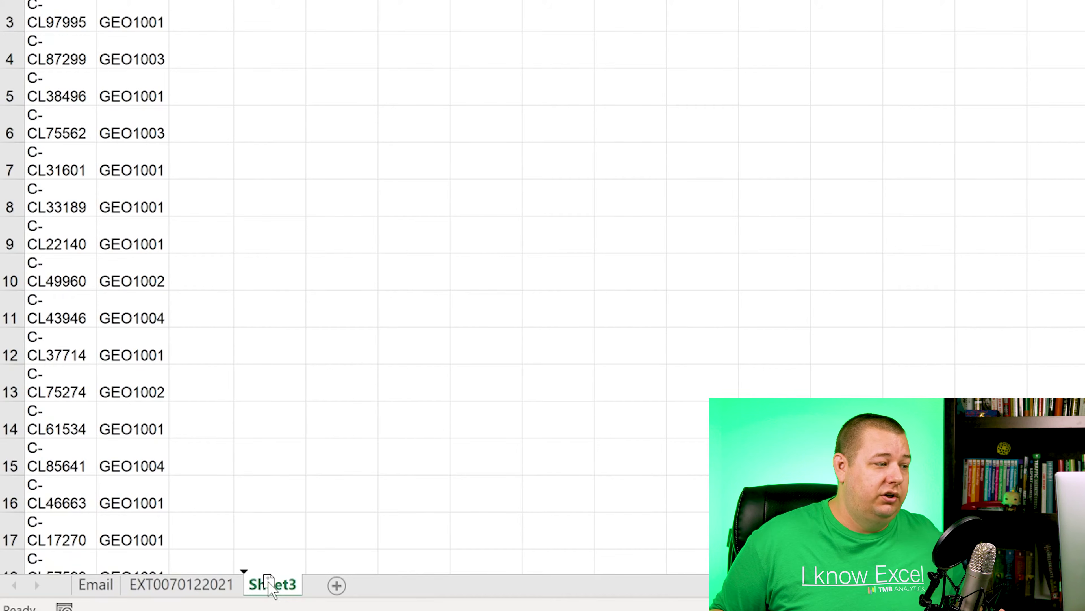
{"action": "left_click_drag", "start_coordinate": [269, 583], "coordinate": [316, 586]}
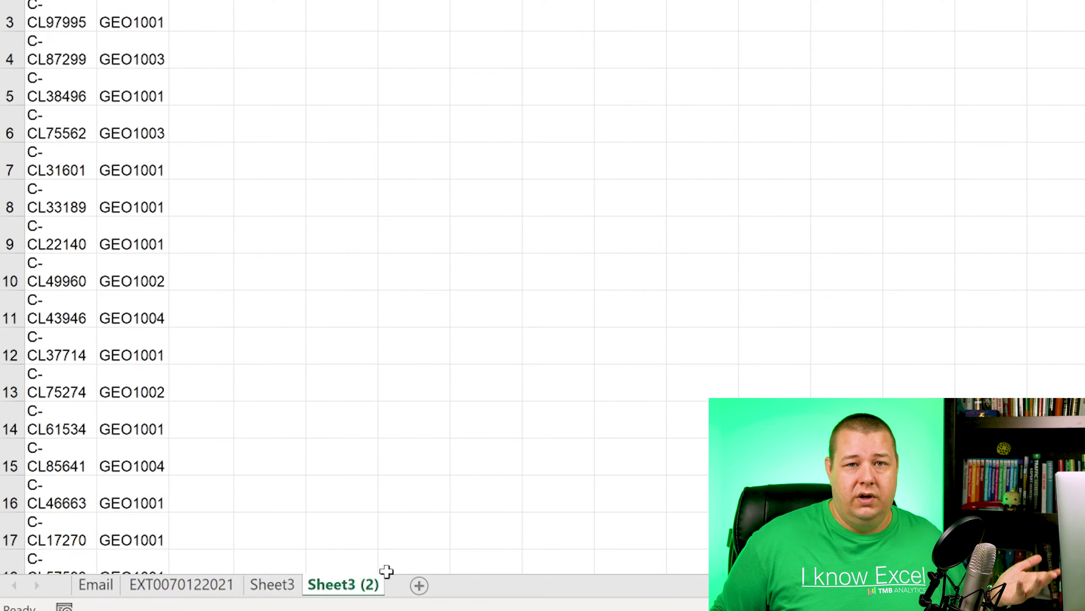
{"action": "left_click", "coordinate": [163, 589]}
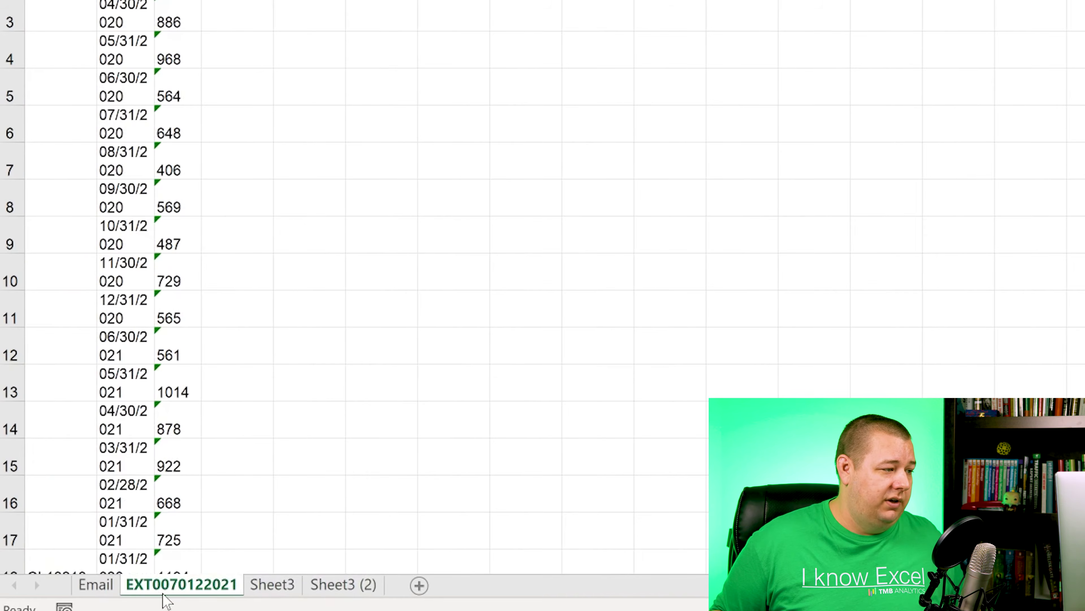
{"action": "left_click_drag", "start_coordinate": [173, 588], "coordinate": [257, 587]}
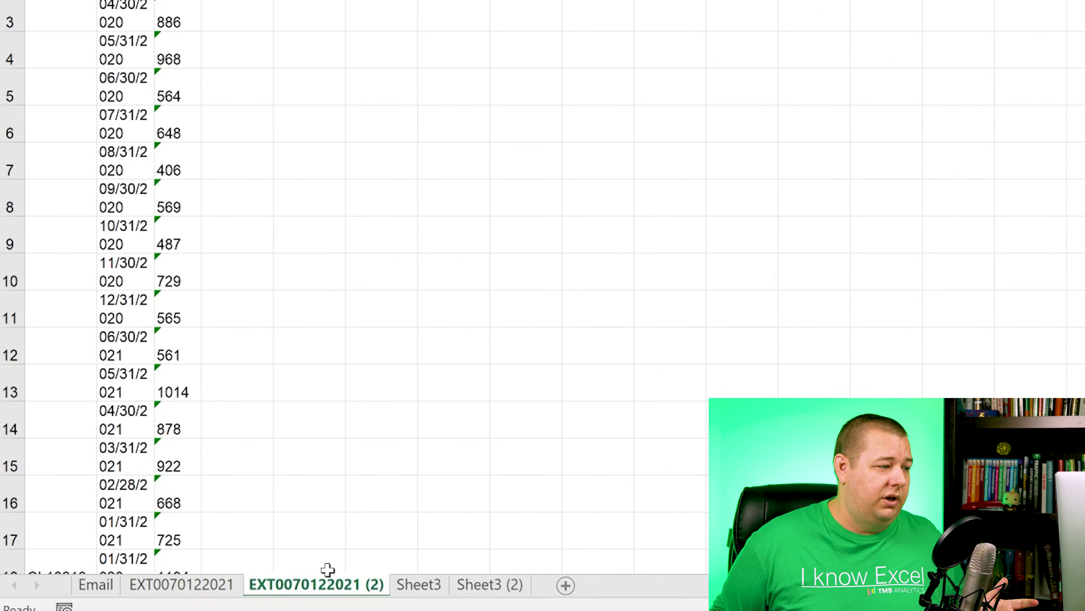
{"action": "double_click", "coordinate": [381, 586]}
{"action": "left_click", "coordinate": [371, 586]}
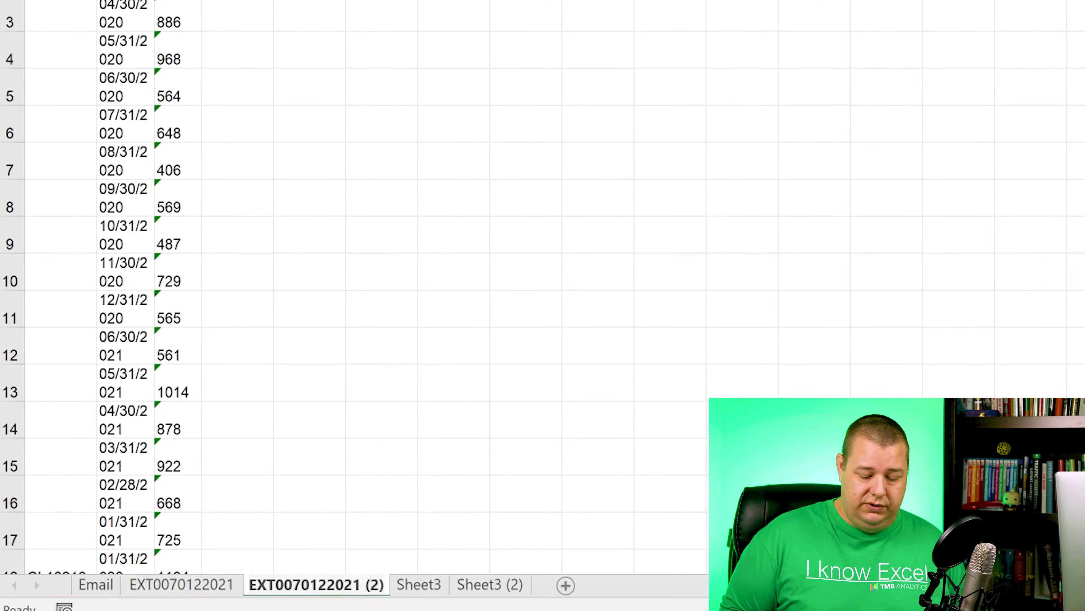
{"action": "key", "text": "Delete"}
{"action": "type", "text": "OG"}
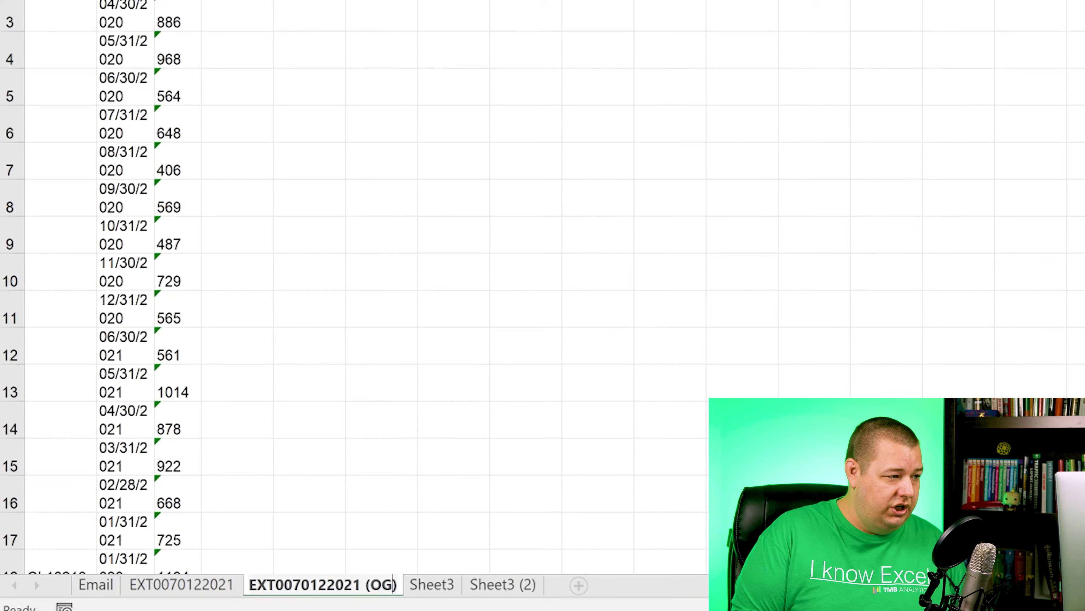
{"action": "key", "text": "Return"}
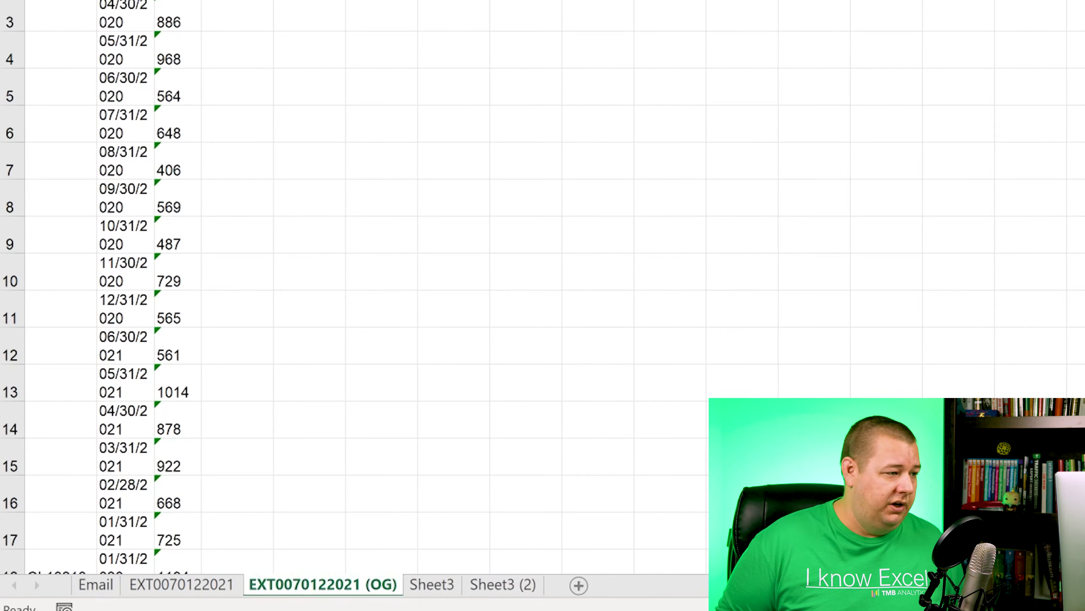
Step: Rename the copy of the Sheet3 worksheet as Sheet3 (OG)
{"action": "key", "text": "ctrl+Page_Down"}
{"action": "key", "text": "ctrl+Page_Down"}
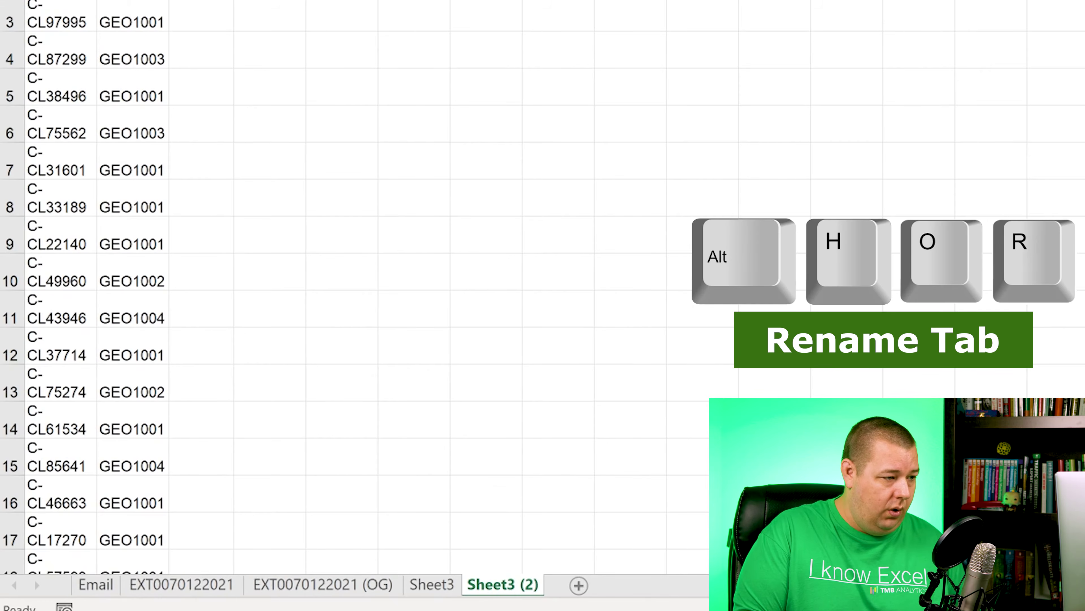
{"action": "key", "text": "alt+h"}
{"action": "key", "text": "o"}
{"action": "key", "text": "r"}
{"action": "key", "text": "Home"}
{"action": "key", "text": "Right"}
{"action": "key", "text": "Right"}
{"action": "key", "text": "Right"}
{"action": "key", "text": "Right"}
{"action": "key", "text": "Right"}
{"action": "key", "text": "Right"}
{"action": "key", "text": "Right"}
{"action": "key", "text": "Right"}
{"action": "key", "text": "Right"}
{"action": "key", "text": "Left"}
{"action": "key", "text": "Delete"}
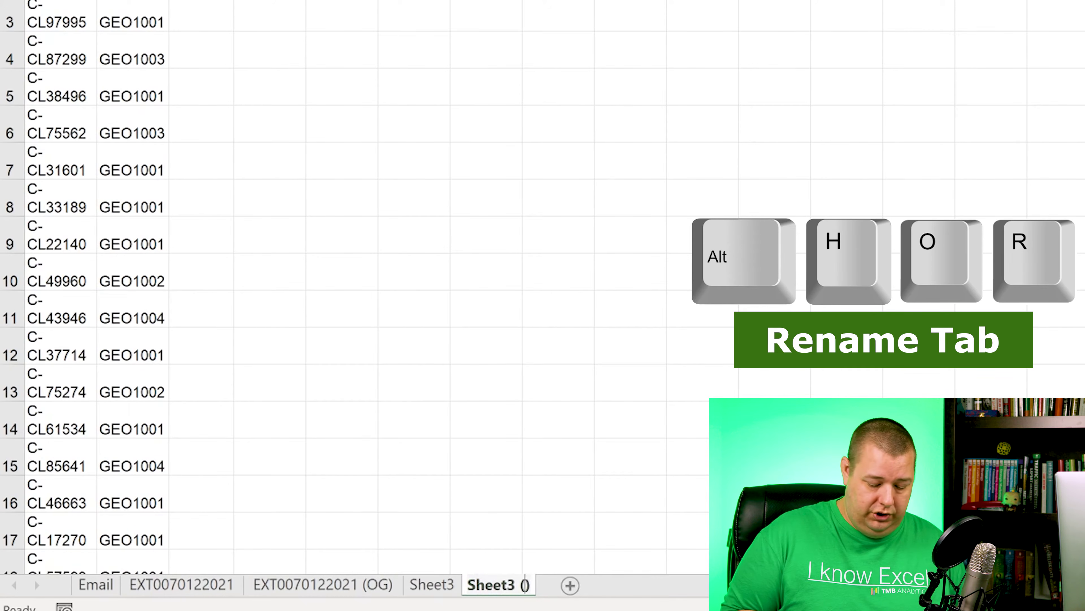
{"action": "type", "text": "OG"}
{"action": "key", "text": "Return"}
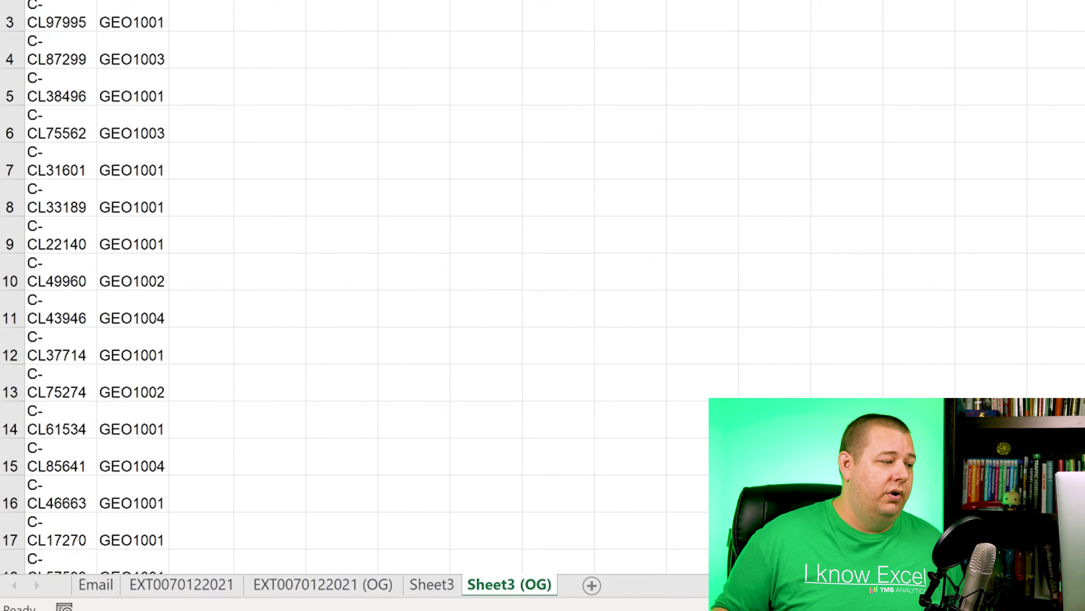
{"action": "left_click_drag", "start_coordinate": [340, 584], "coordinate": [470, 592]}
{"action": "left_click", "coordinate": [507, 589]}
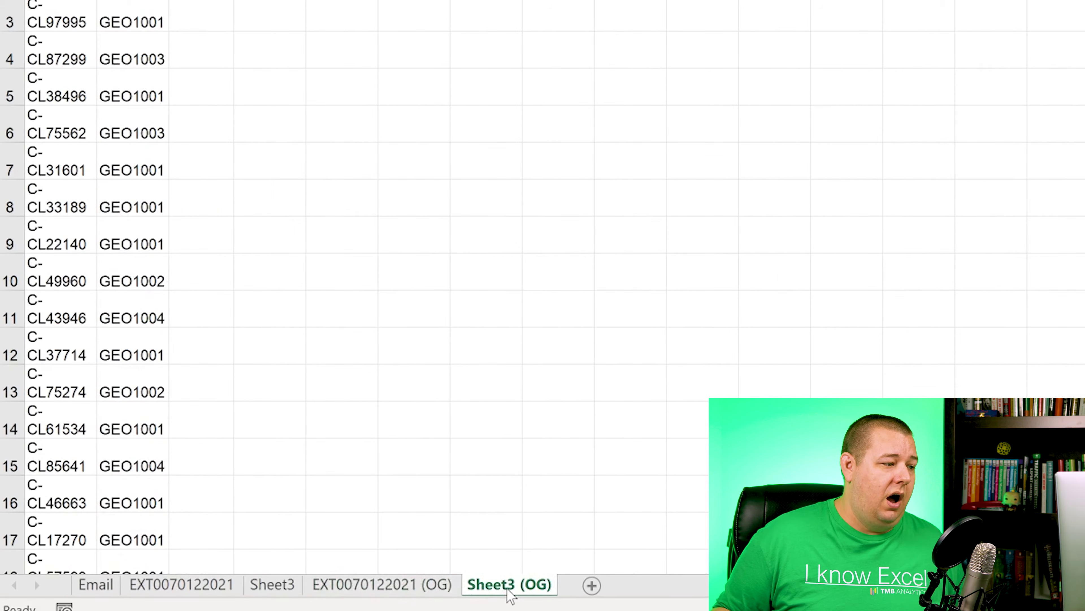
{"action": "left_click", "coordinate": [404, 586], "text": "ctrl"}
{"action": "right_click", "coordinate": [401, 587]}
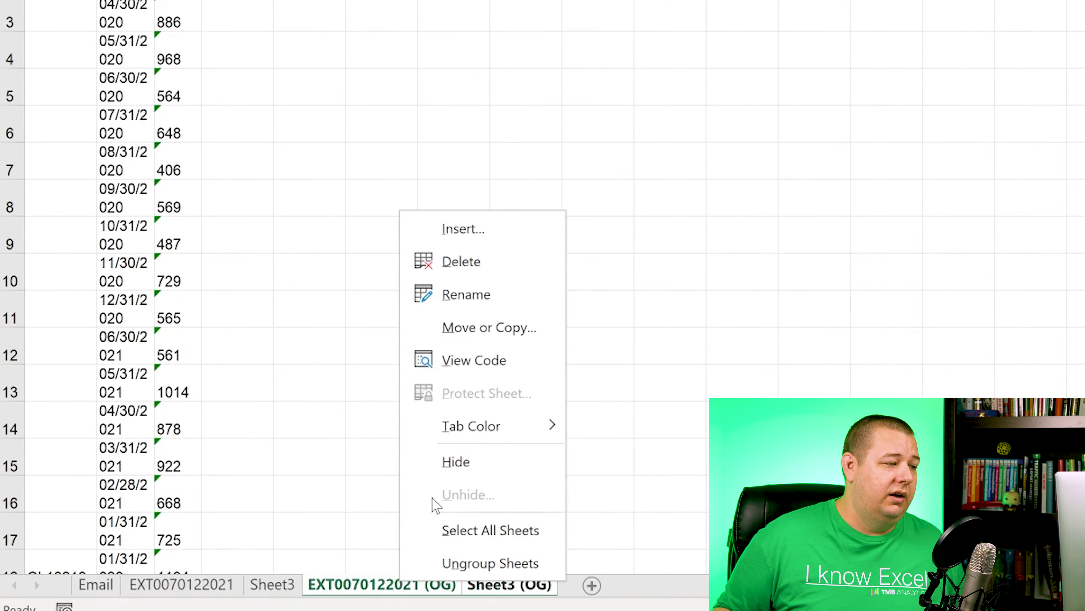
{"action": "left_click", "coordinate": [447, 461]}
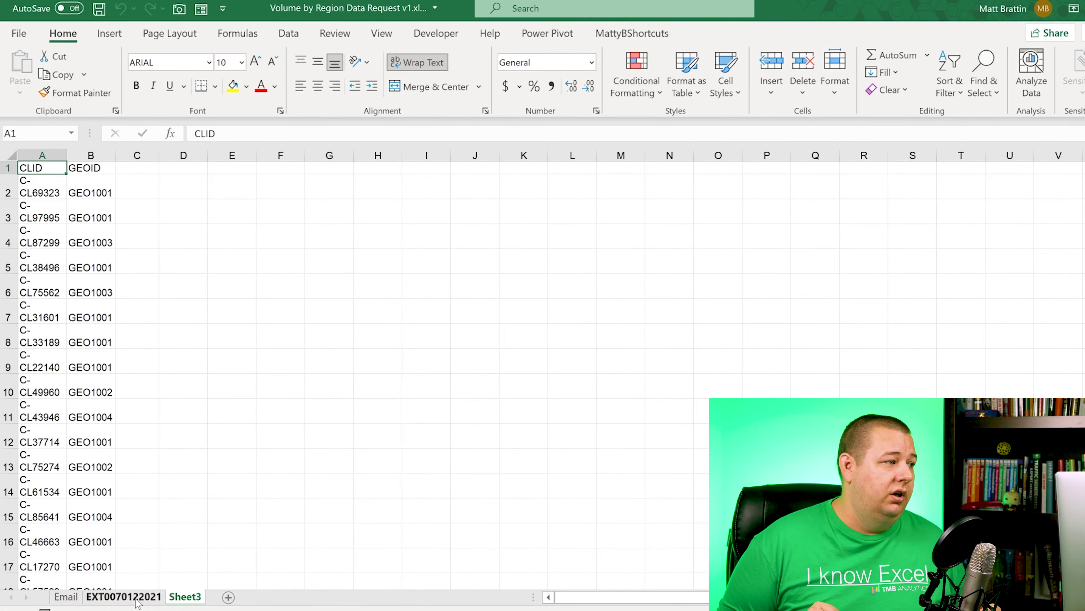
{"action": "type", "text": "0"}
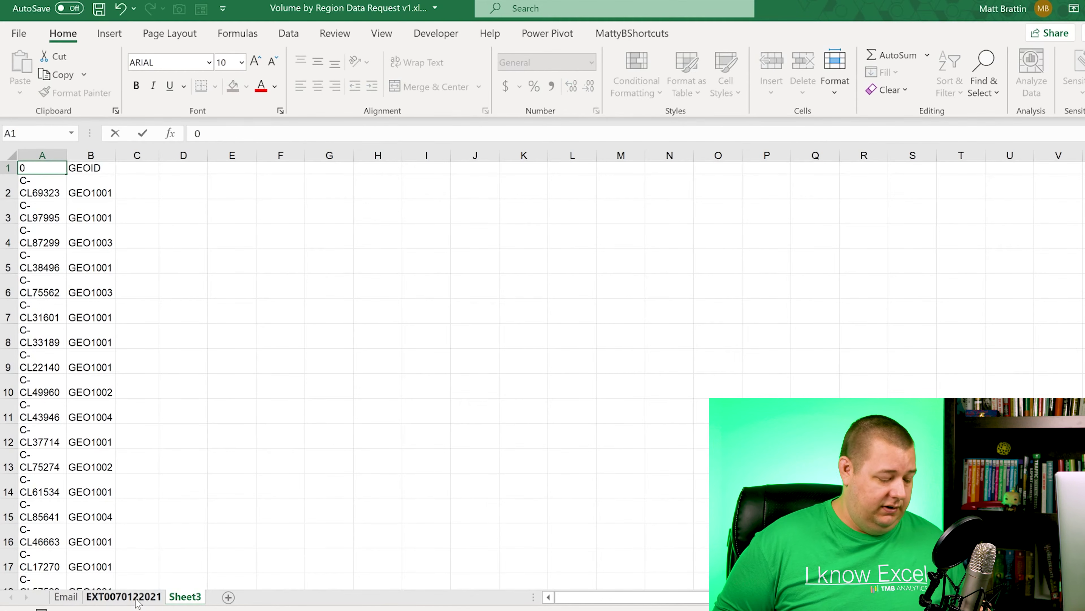
{"action": "key", "text": "Escape"}
{"action": "key", "text": "Right"}
{"action": "key", "text": "Left"}
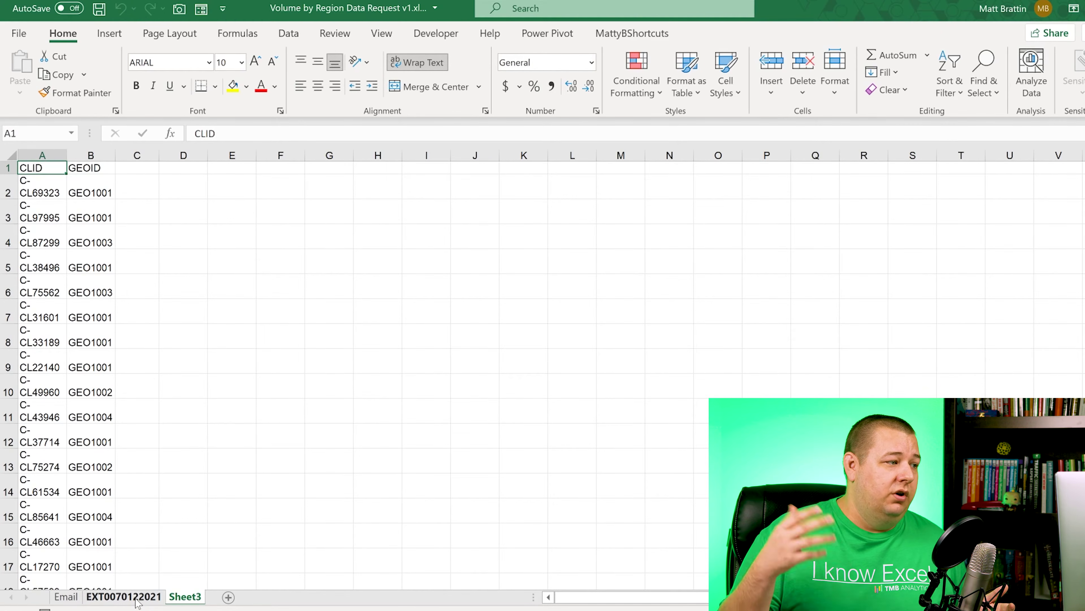
{"action": "key", "text": "Right"}
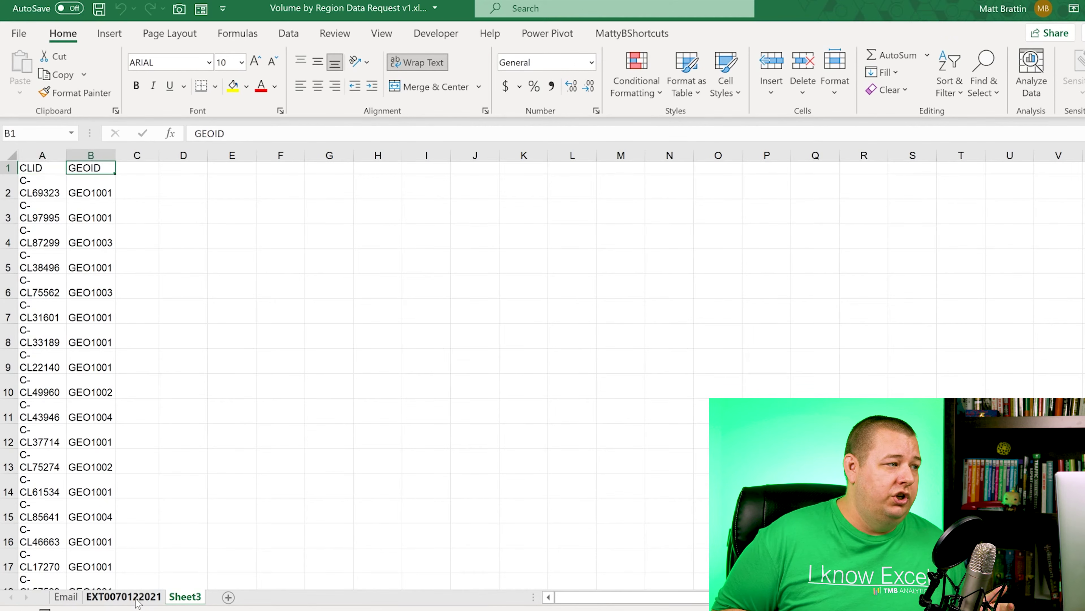
{"action": "key", "text": "Left"}
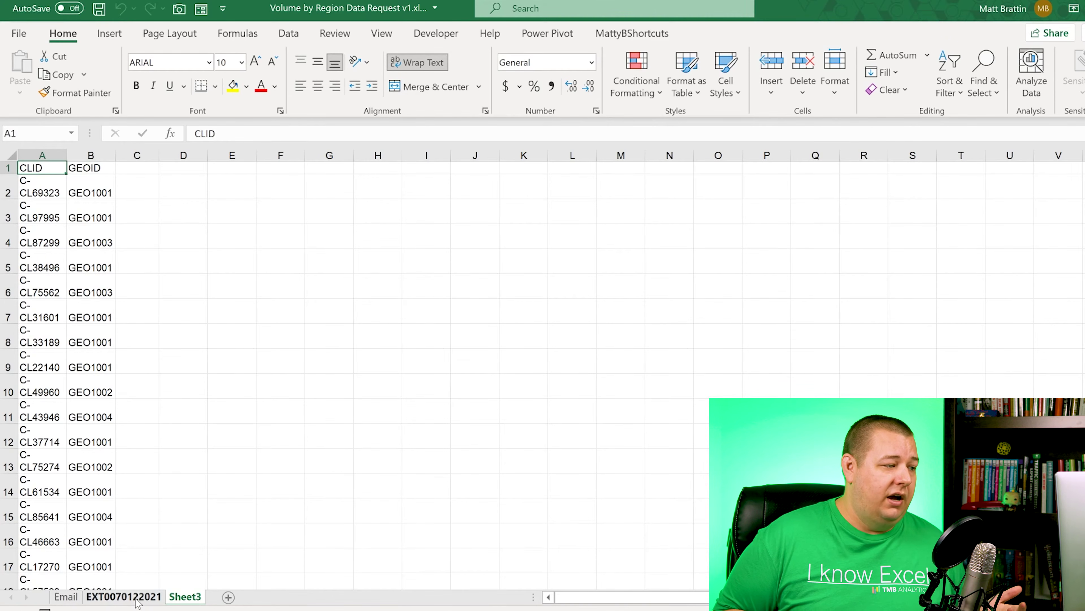
Step: Rename the Sheet3 worksheet as Geo Data
{"action": "key", "text": "alt"}
{"action": "key", "text": "h"}
{"action": "key", "text": "o"}
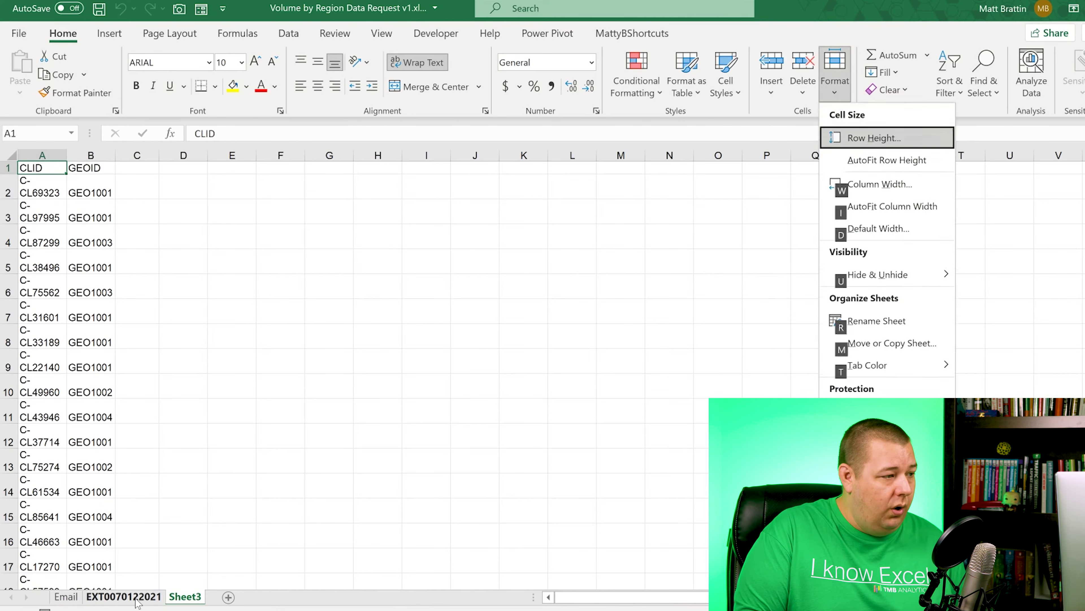
{"action": "key", "text": "h"}
{"action": "type", "text": "Geo"}
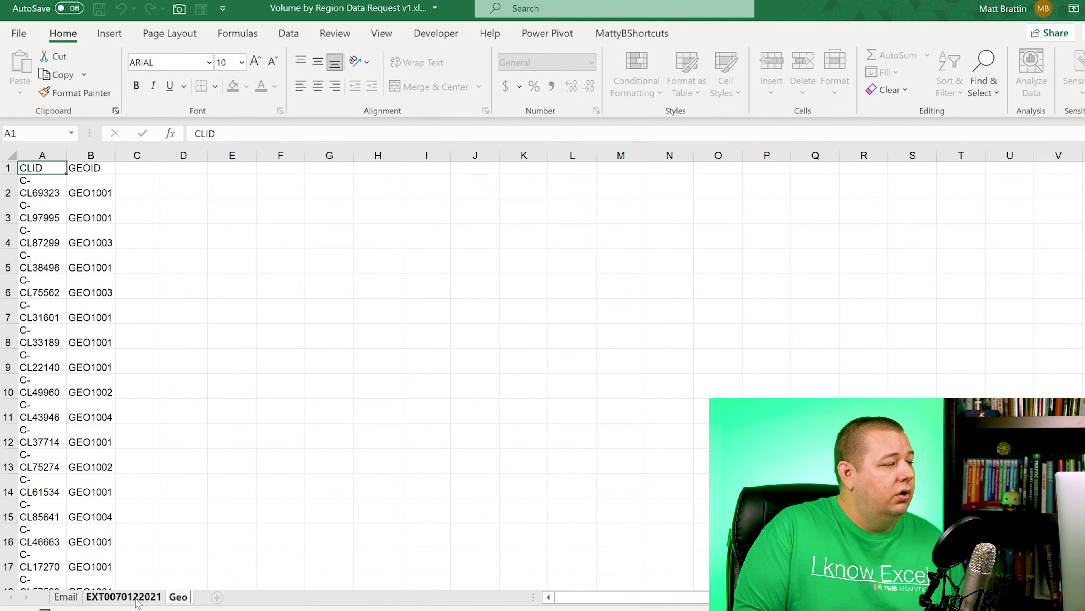
{"action": "type", "text": " D"}
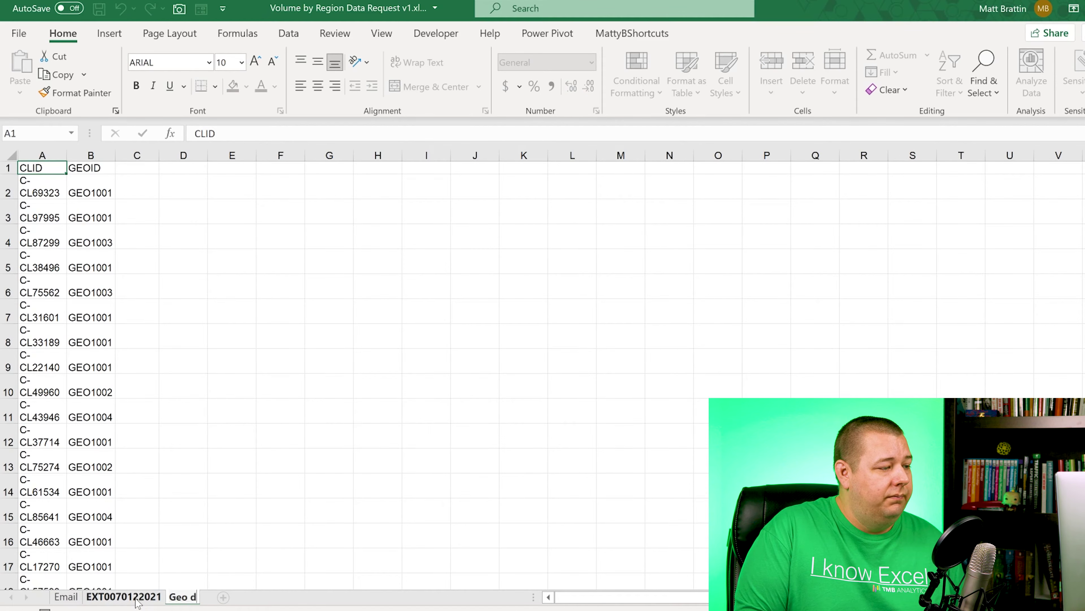
{"action": "type", "text": "ata"}
{"action": "key", "text": "Return"}
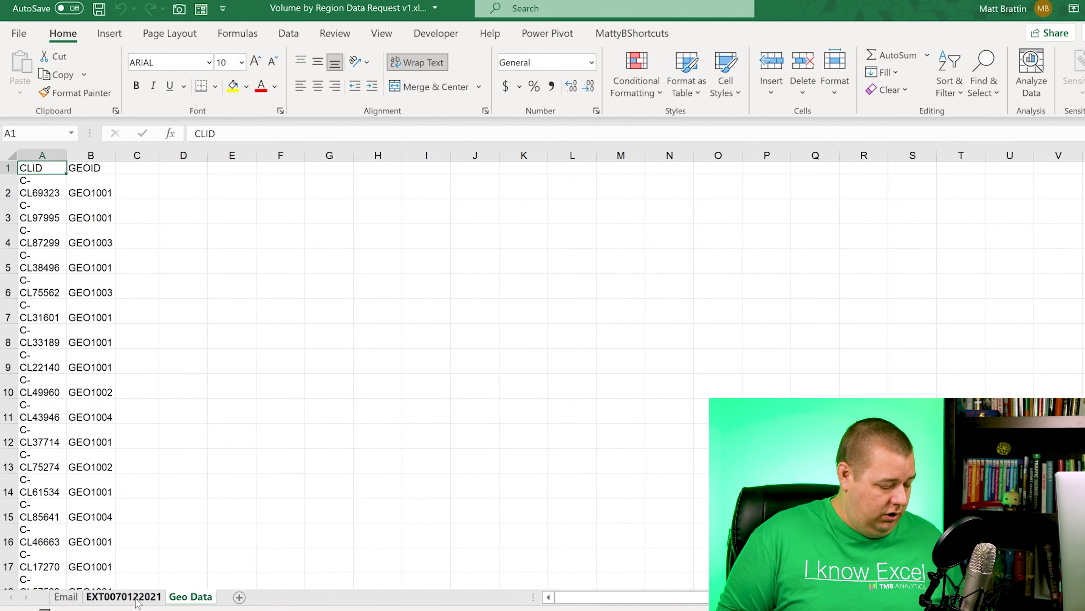
{"action": "left_click", "coordinate": [124, 596]}
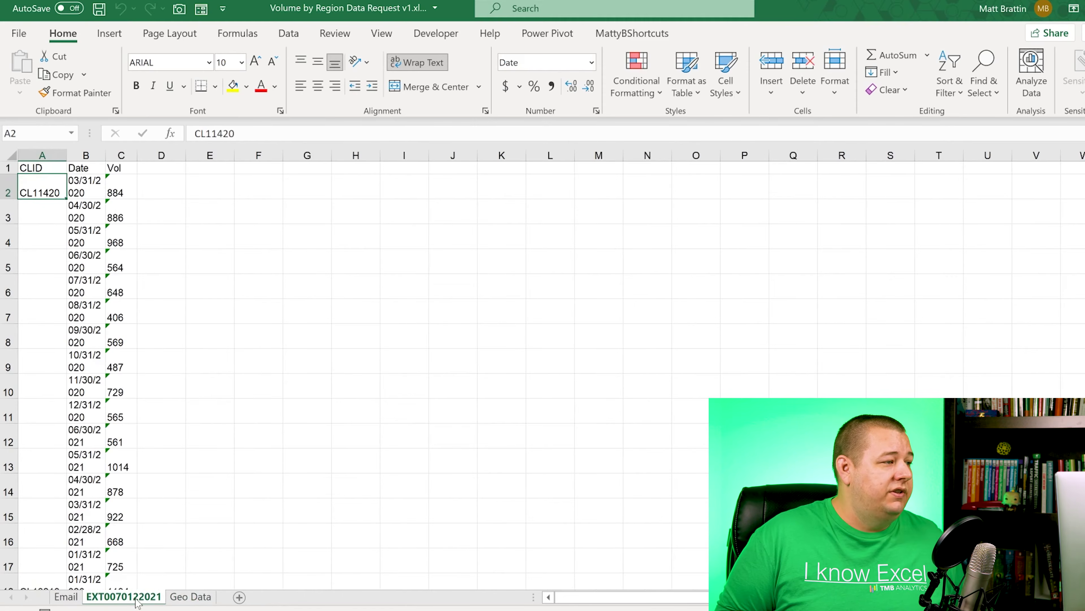
{"action": "key", "text": "Right"}
{"action": "key", "text": "Right"}
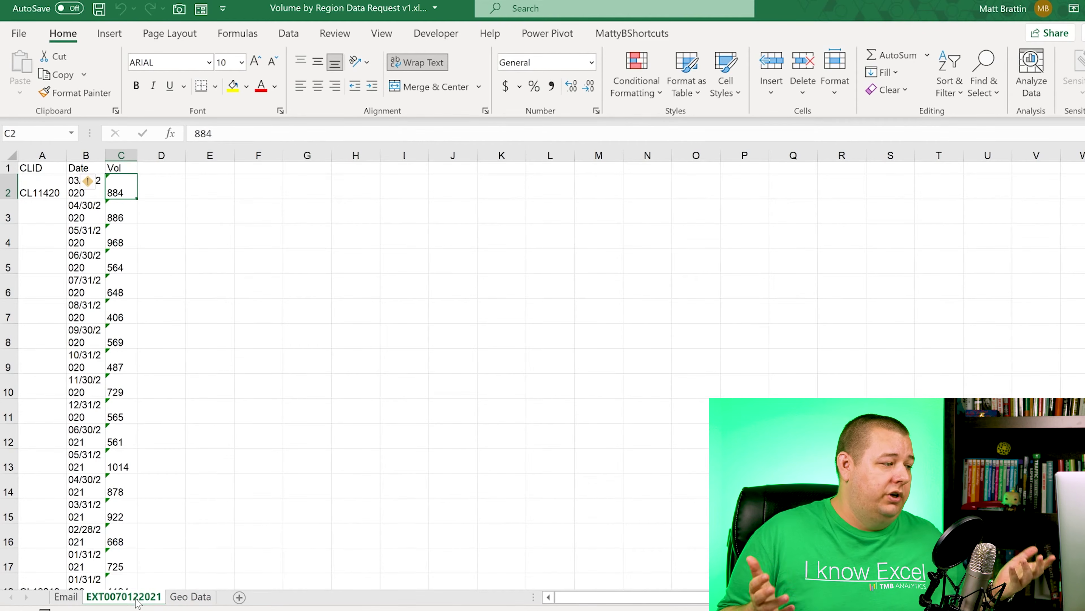
{"action": "key", "text": "alt"}
{"action": "type", "text": "horVolume Data"}
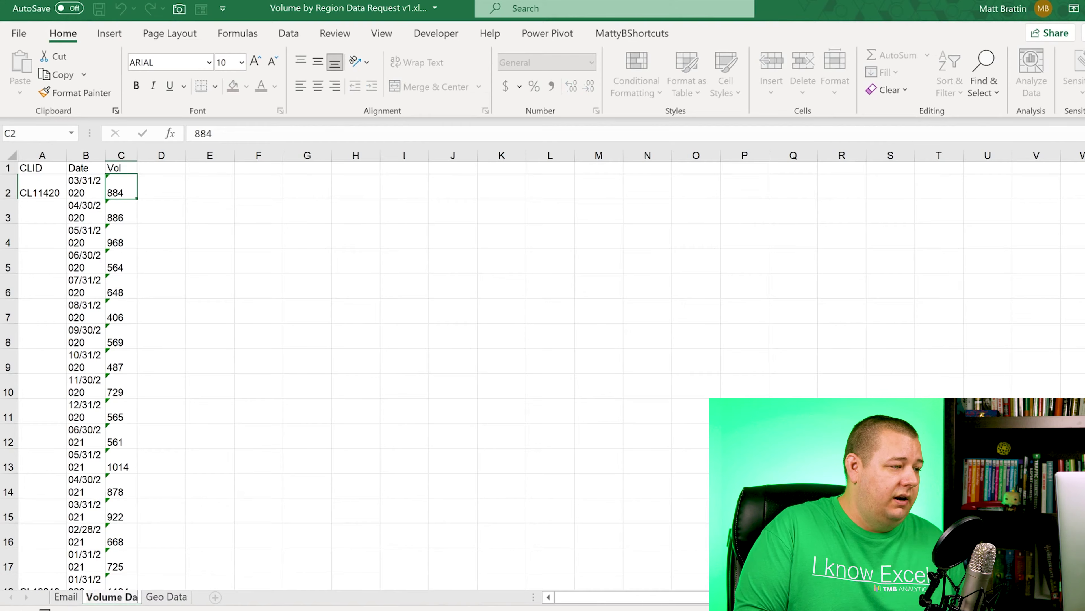
{"action": "key", "text": "Return"}
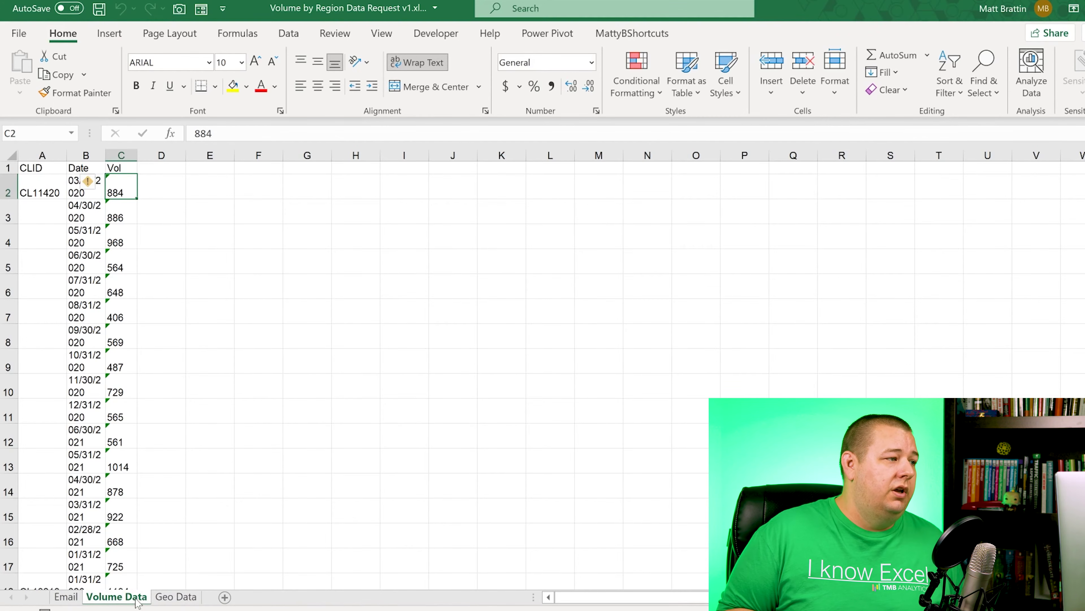
Step: Reread the request on the Email worksheet for the required period and the region code rules
{"action": "key", "text": "Up"}
{"action": "key", "text": "Left"}
{"action": "key", "text": "Left"}
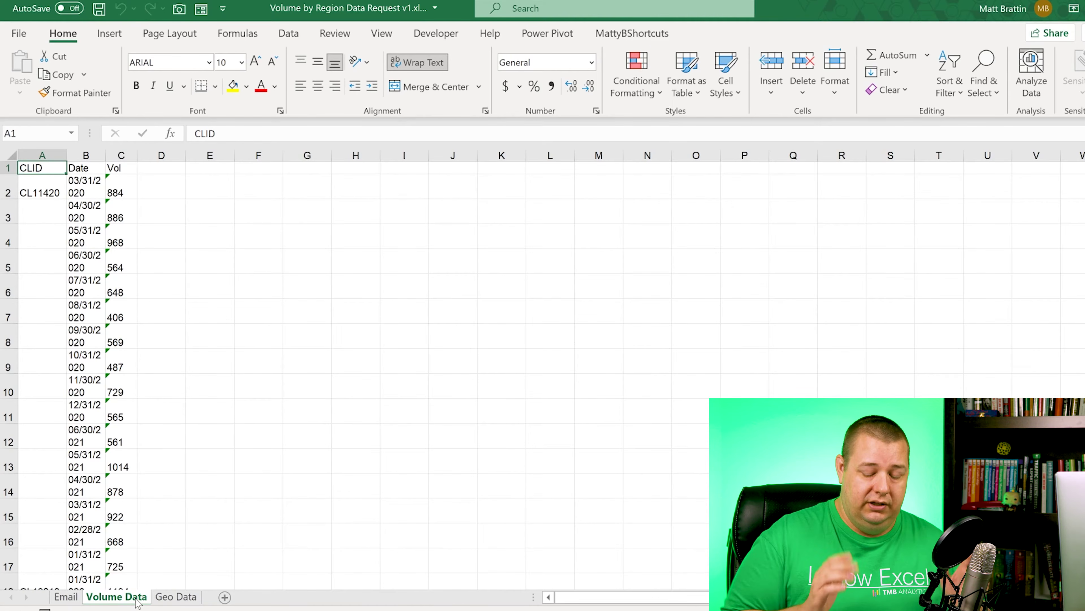
{"action": "key", "text": "ctrl+Page_Up"}
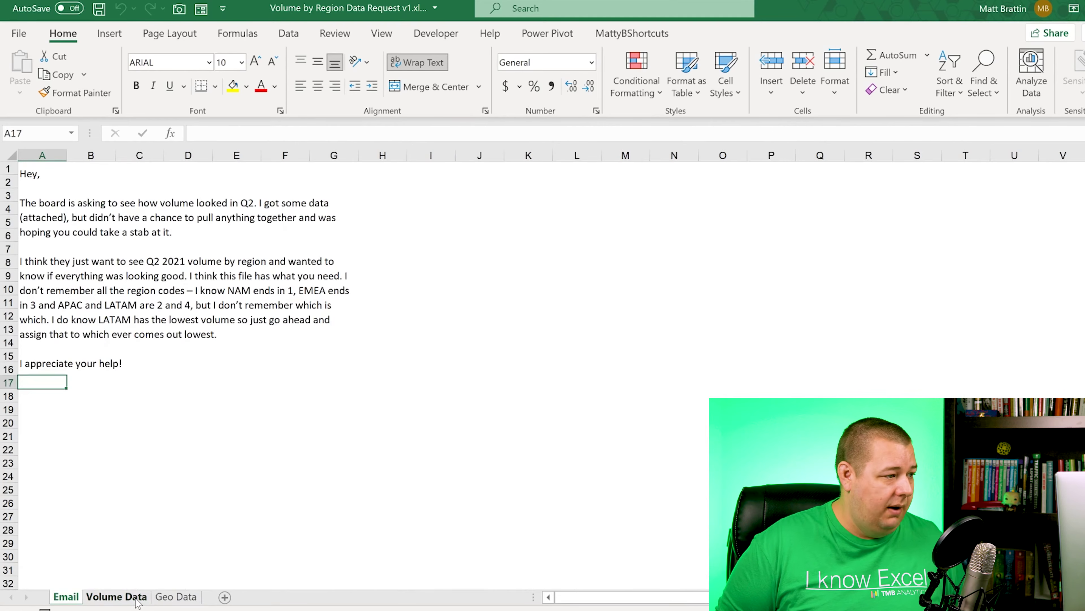
{"action": "key", "text": "Up"}
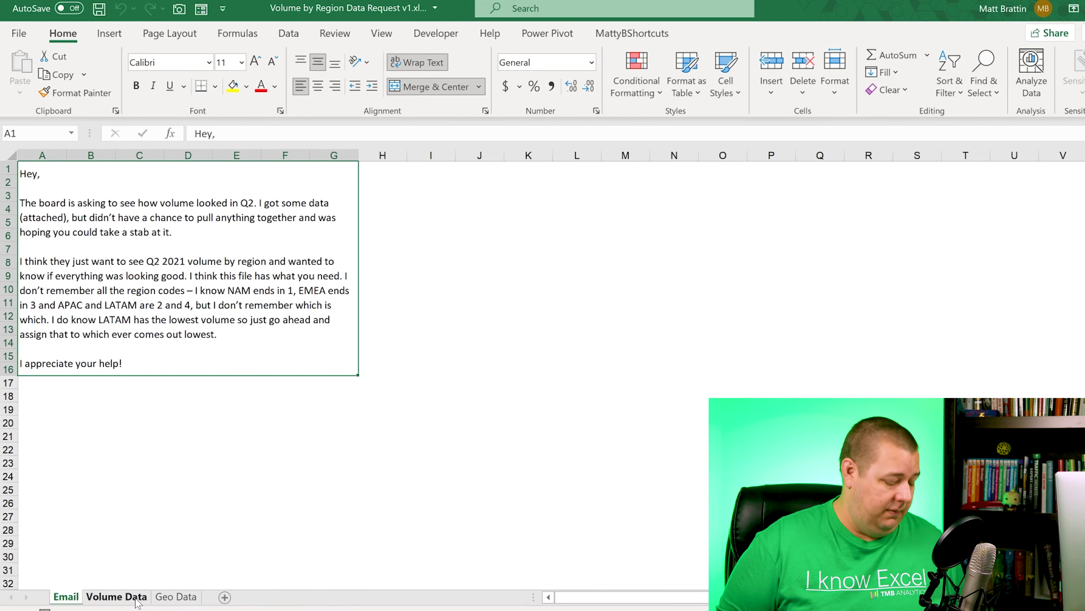
Step: Turn off text wrapping for all cells on the Volume Data worksheet
{"action": "left_click", "coordinate": [116, 597]}
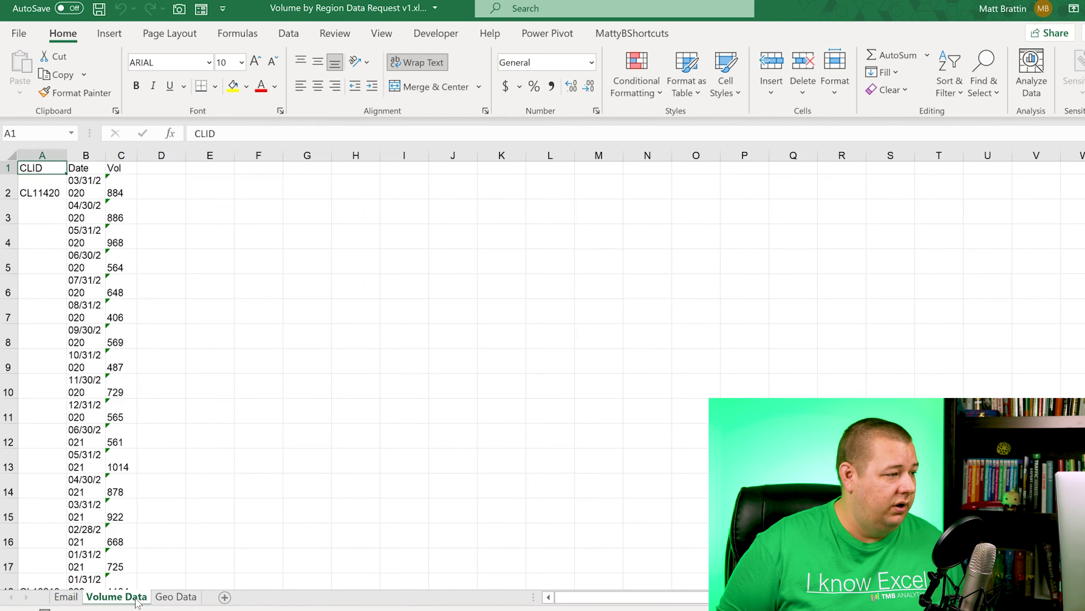
{"action": "key", "text": "Right"}
{"action": "key", "text": "Down"}
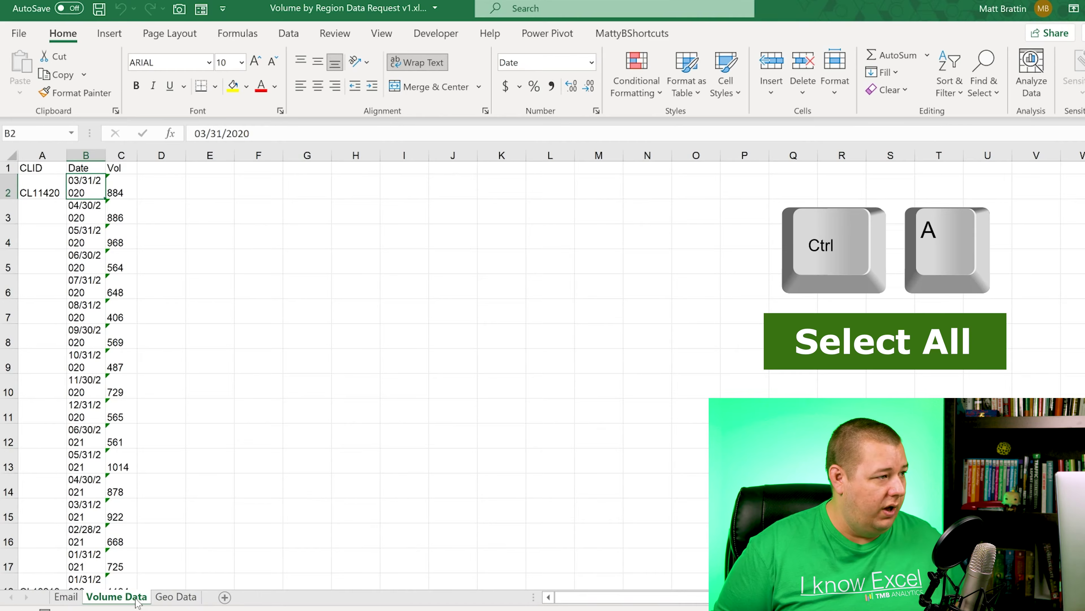
{"action": "key", "text": "ctrl+a"}
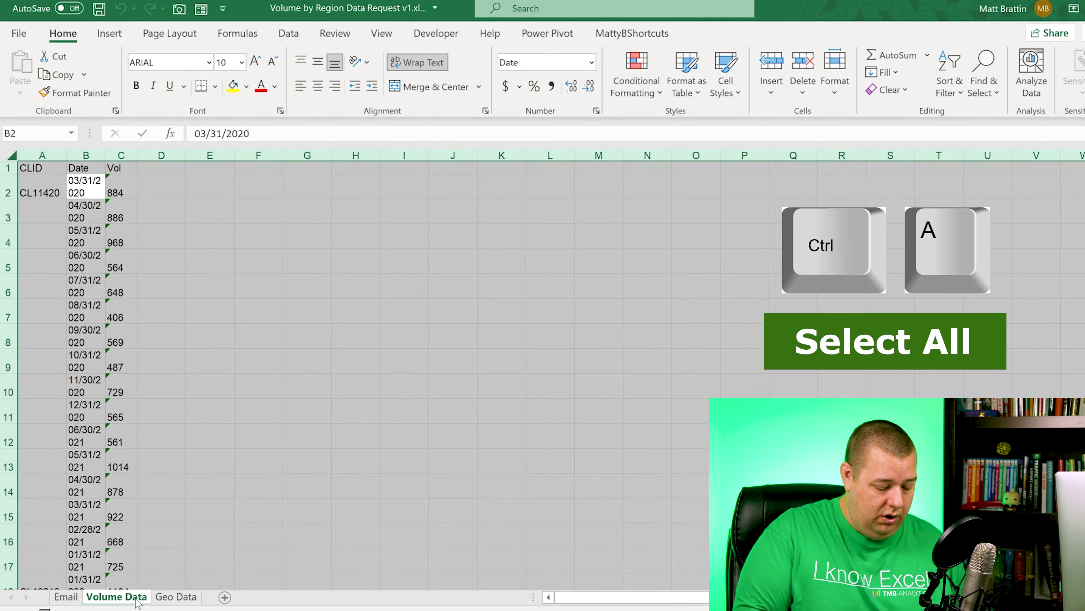
{"action": "key", "text": "alt+h"}
{"action": "key", "text": "w"}
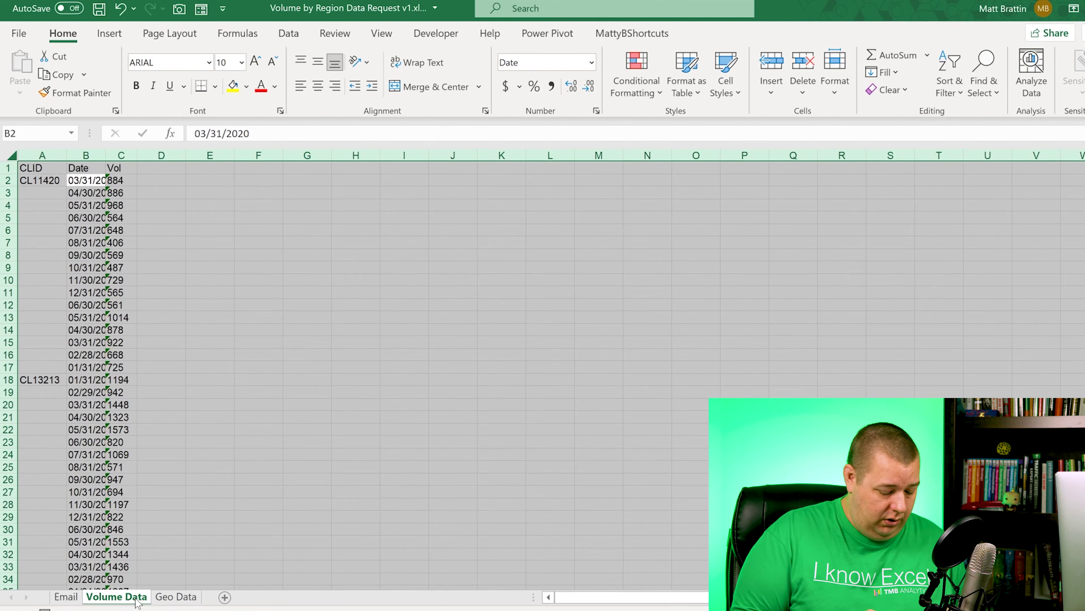
Step: Autofit the width of all columns on the Volume Data worksheet
{"action": "key", "text": "alt"}
{"action": "key", "text": "h"}
{"action": "key", "text": "o"}
{"action": "key", "text": "i"}
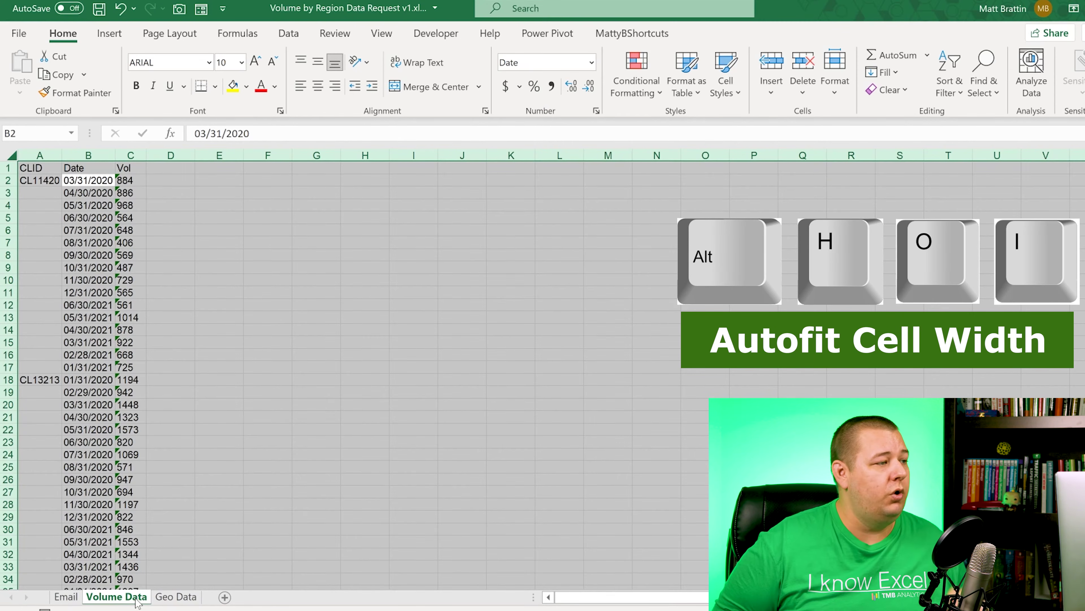
{"action": "key", "text": "Right"}
{"action": "key", "text": "Left"}
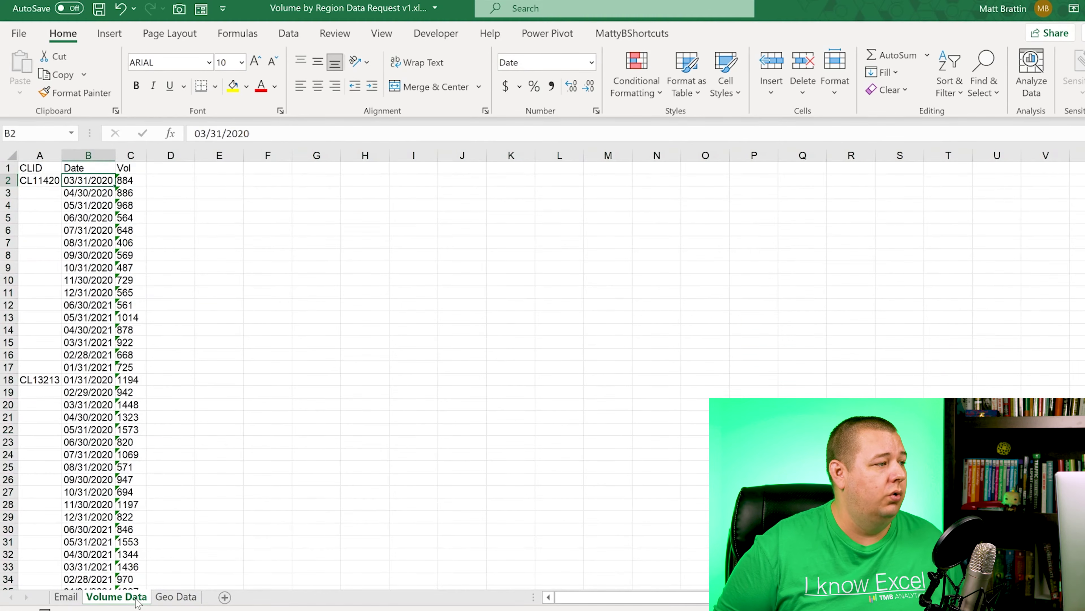
Step: Convert the CLID, Date and Vol data on the Volume Data worksheet into a table with a header row
{"action": "key", "text": "ctrl+t"}
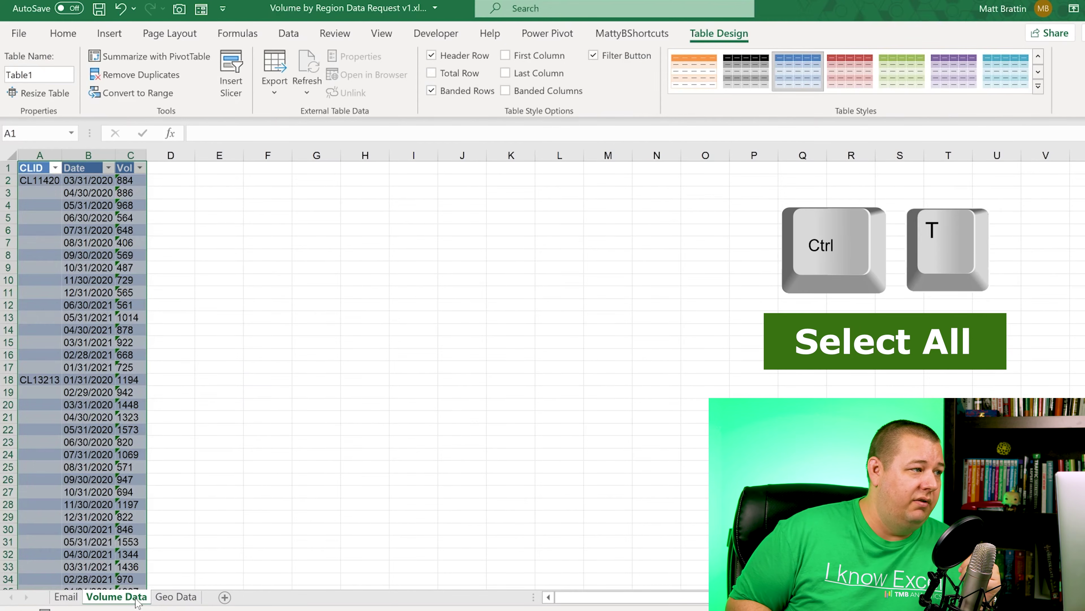
{"action": "key", "text": "Right"}
{"action": "key", "text": "Left"}
{"action": "key", "text": "Down"}
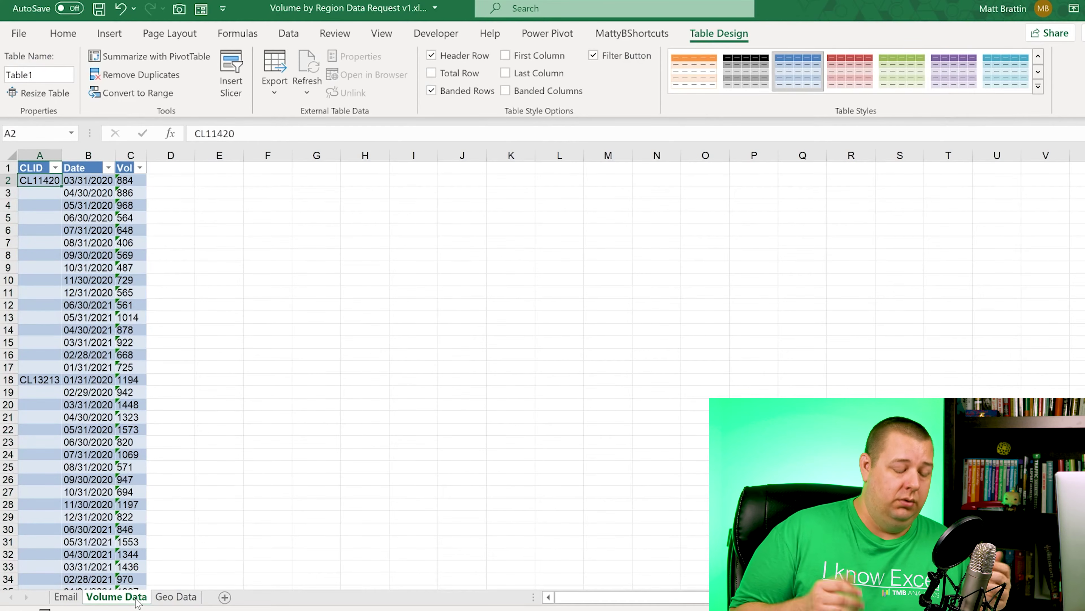
Step: Name the table on the Volume Data worksheet VolumebyClient
{"action": "key", "text": "alt+j"}
{"action": "key", "text": "t"}
{"action": "key", "text": "a"}
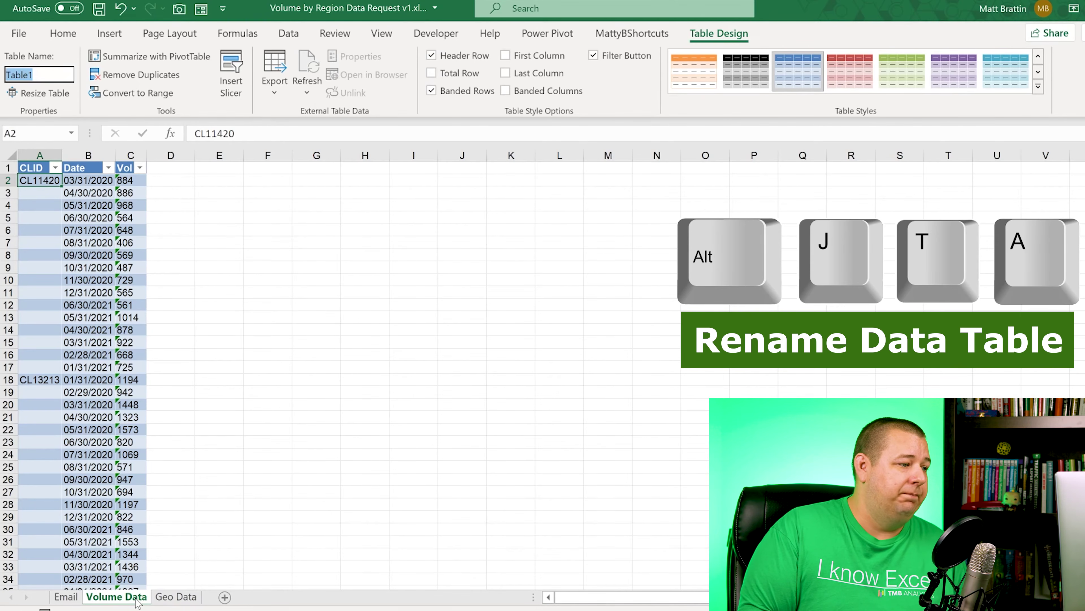
{"action": "type", "text": "Volume"}
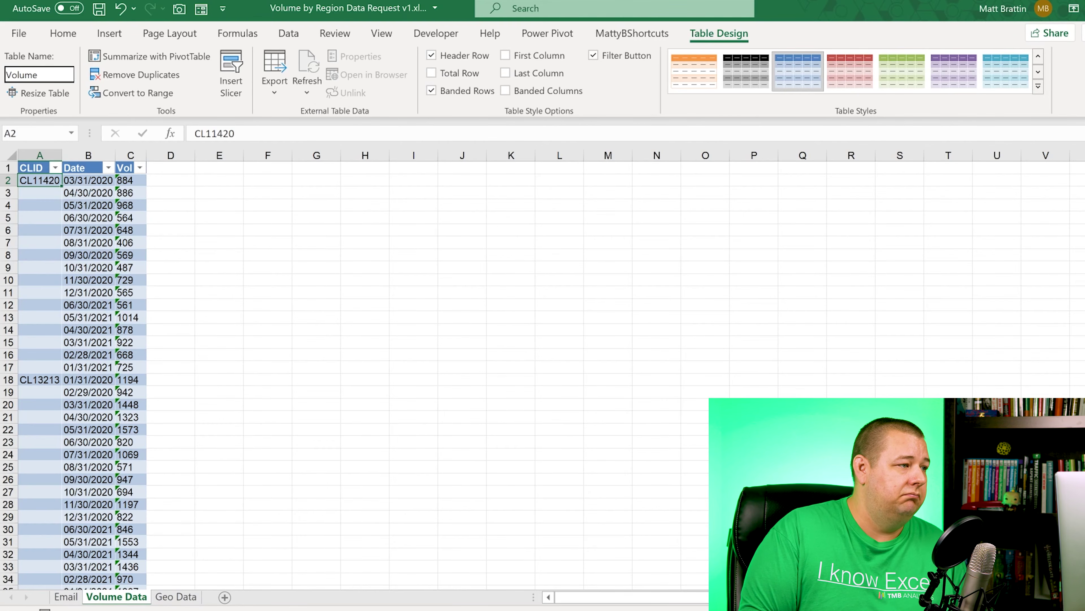
{"action": "type", "text": "b"}
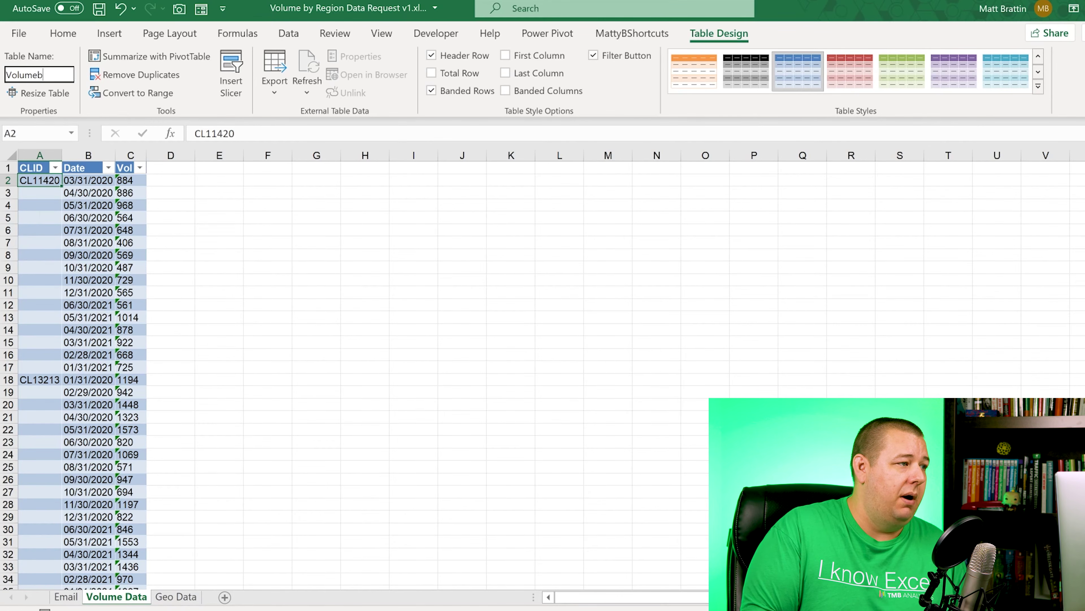
{"action": "type", "text": "yClient"}
{"action": "key", "text": "Return"}
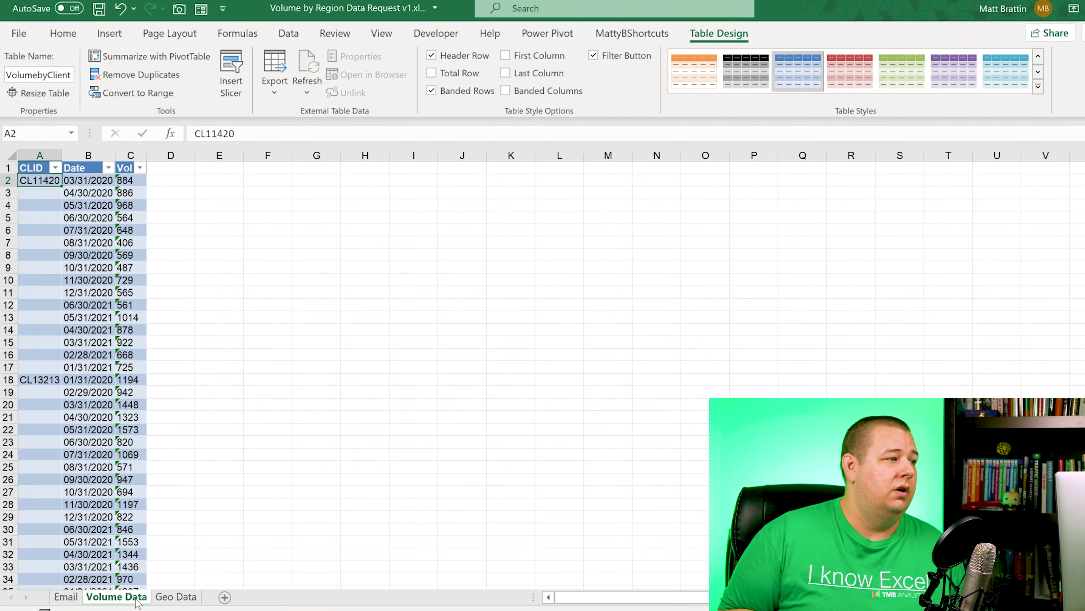
{"action": "key", "text": "Down"}
{"action": "key", "text": "Right"}
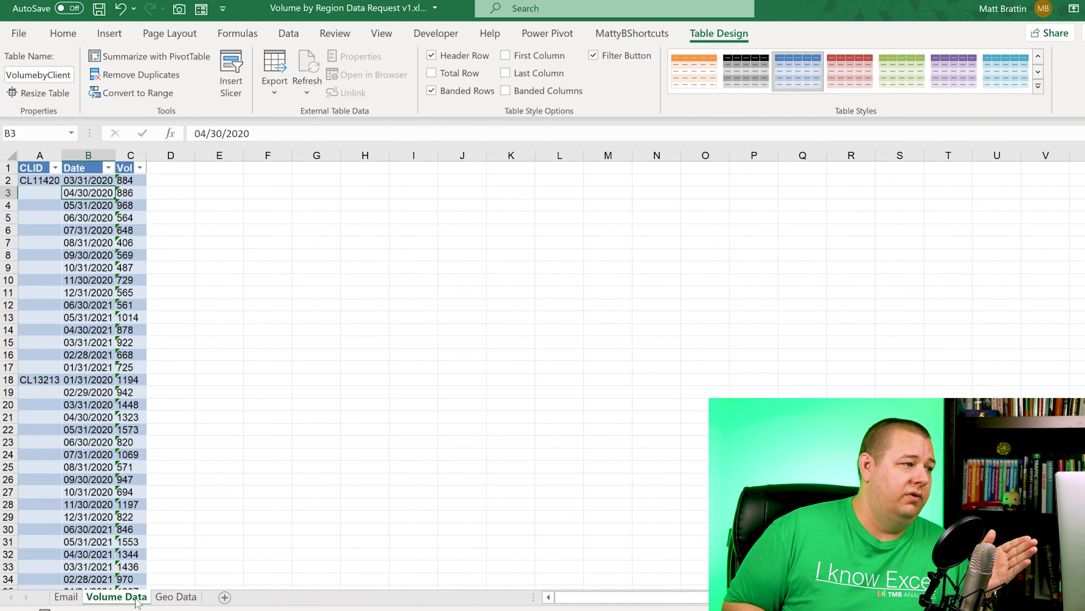
{"action": "key", "text": "Right"}
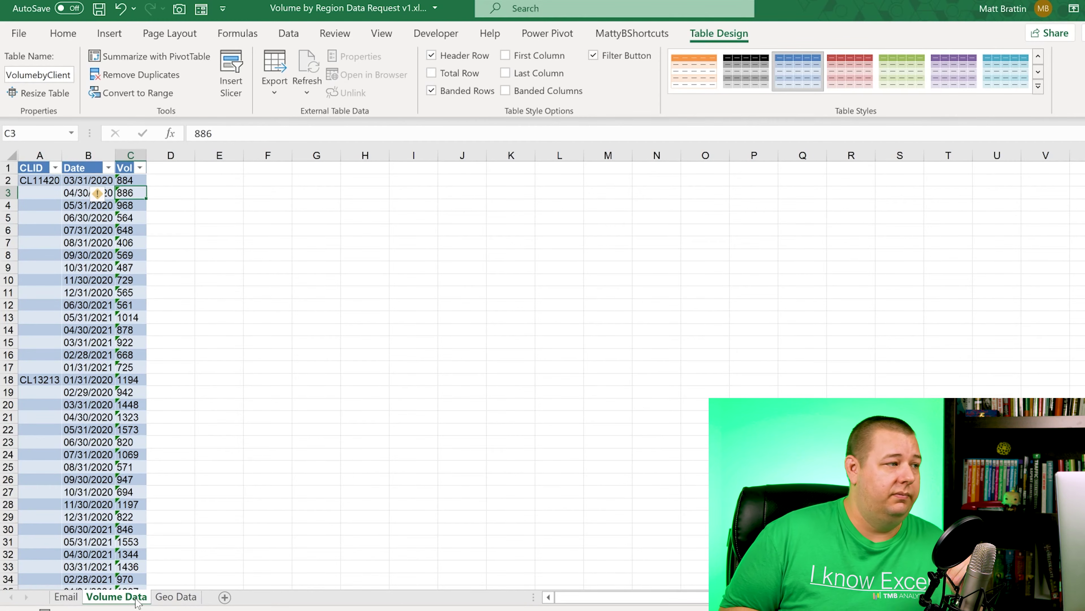
Step: Examine the blank cells between client IDs in the CLID column and the Date values beside them
{"action": "key", "text": "Left"}
{"action": "key", "text": "Left"}
{"action": "key", "text": "Up"}
{"action": "key", "text": "Down"}
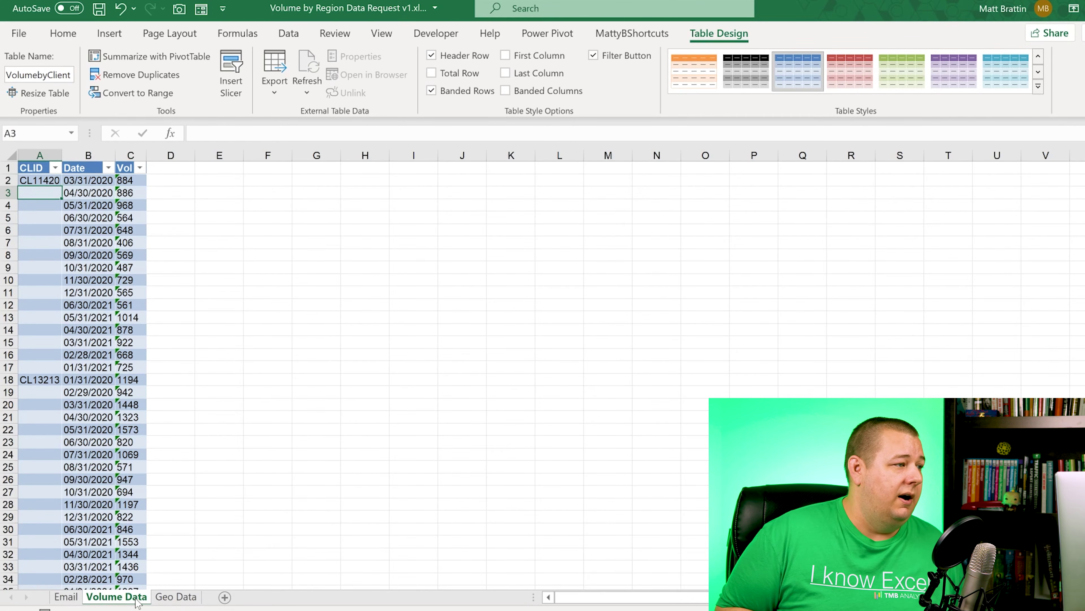
{"action": "key", "text": "Up"}
{"action": "key", "text": "Down"}
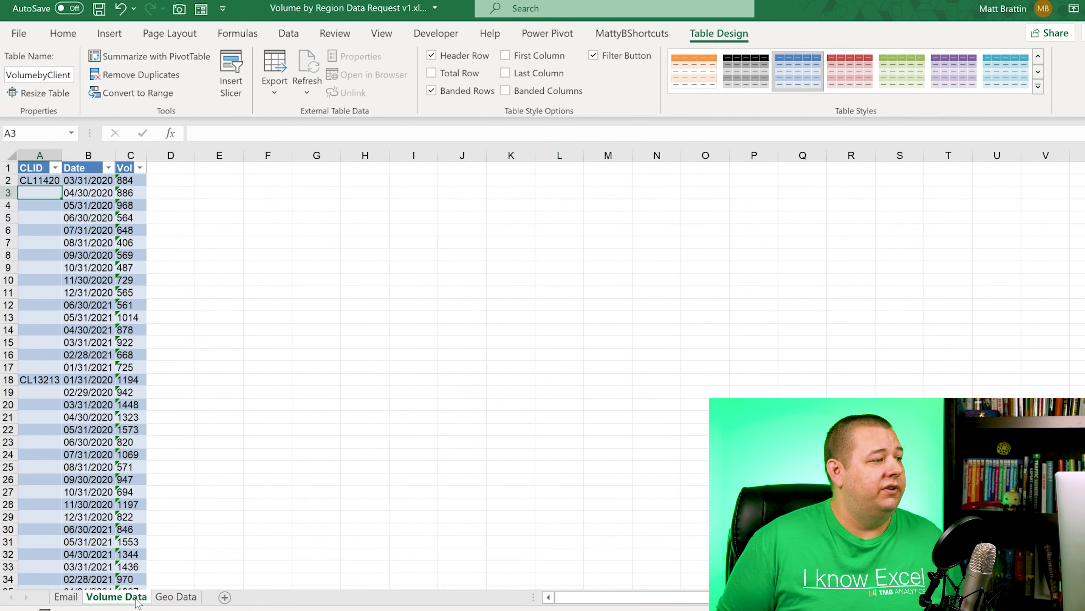
{"action": "key", "text": "Up"}
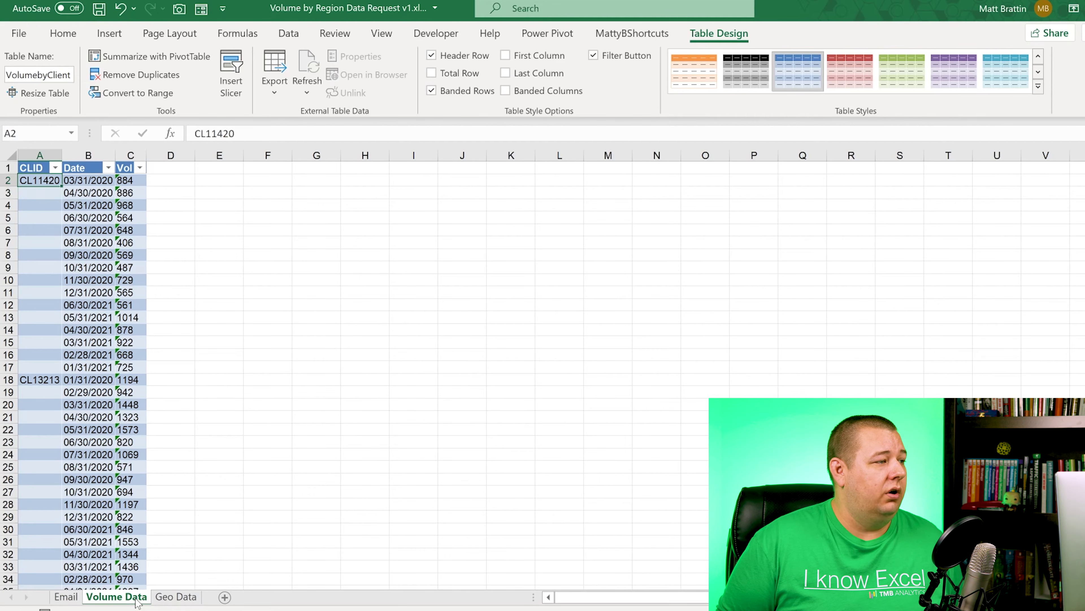
{"action": "key", "text": "Down"}
{"action": "key", "text": "Down"}
{"action": "key", "text": "Down"}
{"action": "key", "text": "ctrl+Down"}
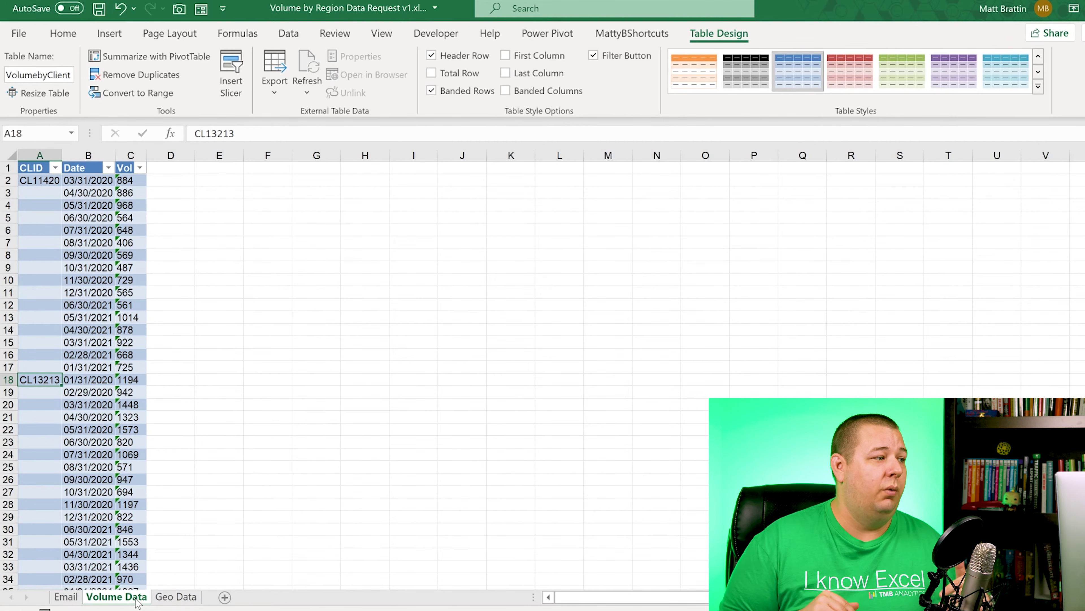
{"action": "key", "text": "ctrl+Up"}
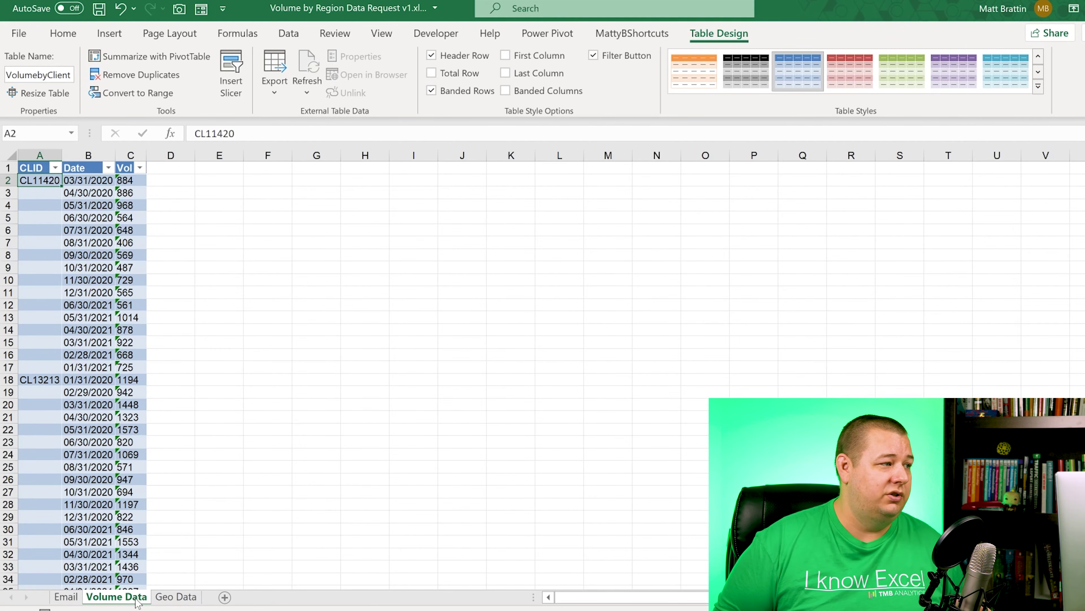
{"action": "key", "text": "ctrl+Down"}
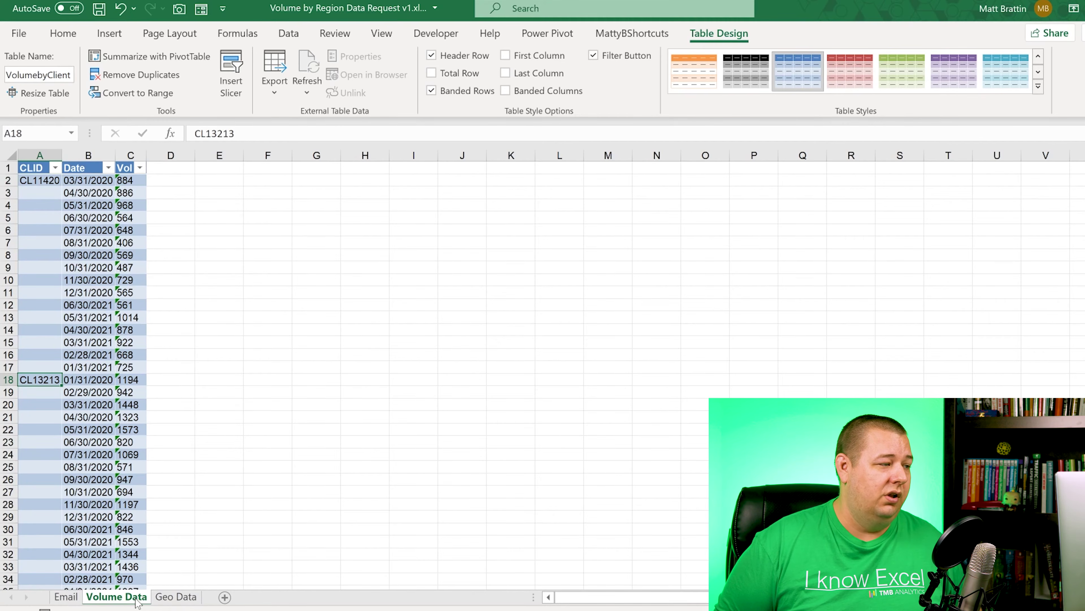
{"action": "key", "text": "ctrl+Down"}
{"action": "key", "text": "ctrl+Down"}
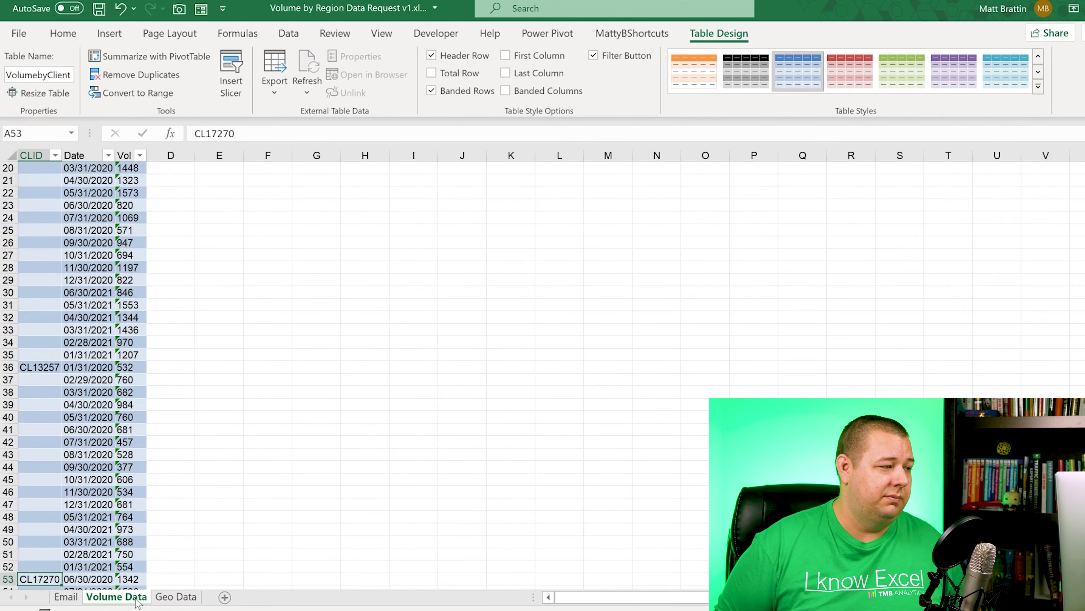
{"action": "key", "text": "Right"}
{"action": "key", "text": "Up"}
{"action": "key", "text": "Up"}
{"action": "key", "text": "Up"}
{"action": "key", "text": "Up"}
{"action": "key", "text": "Up"}
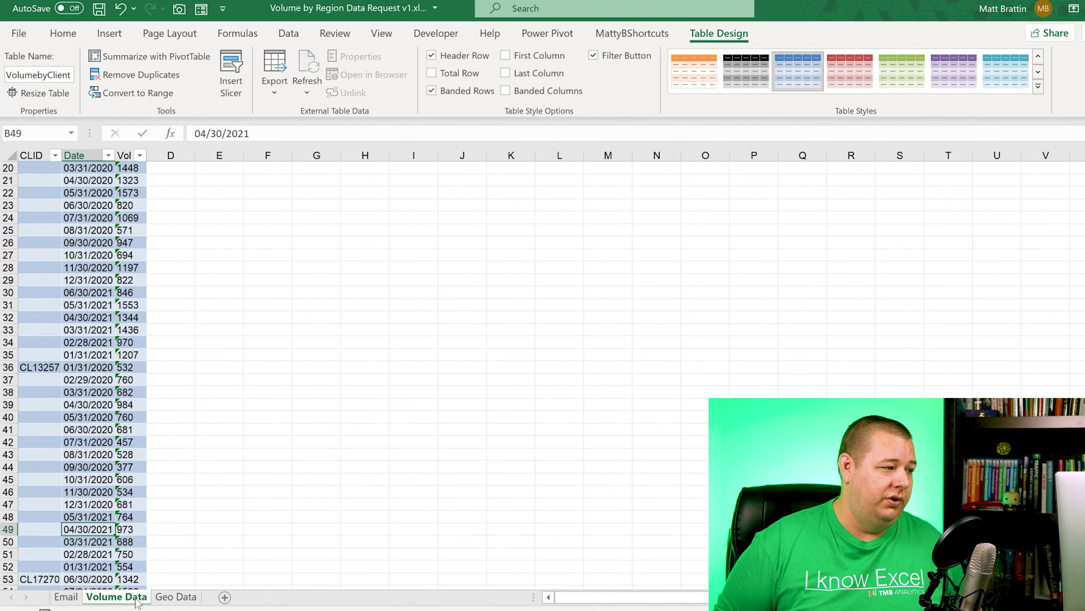
{"action": "key", "text": "ctrl+Up"}
{"action": "key", "text": "Left"}
{"action": "key", "text": "Down"}
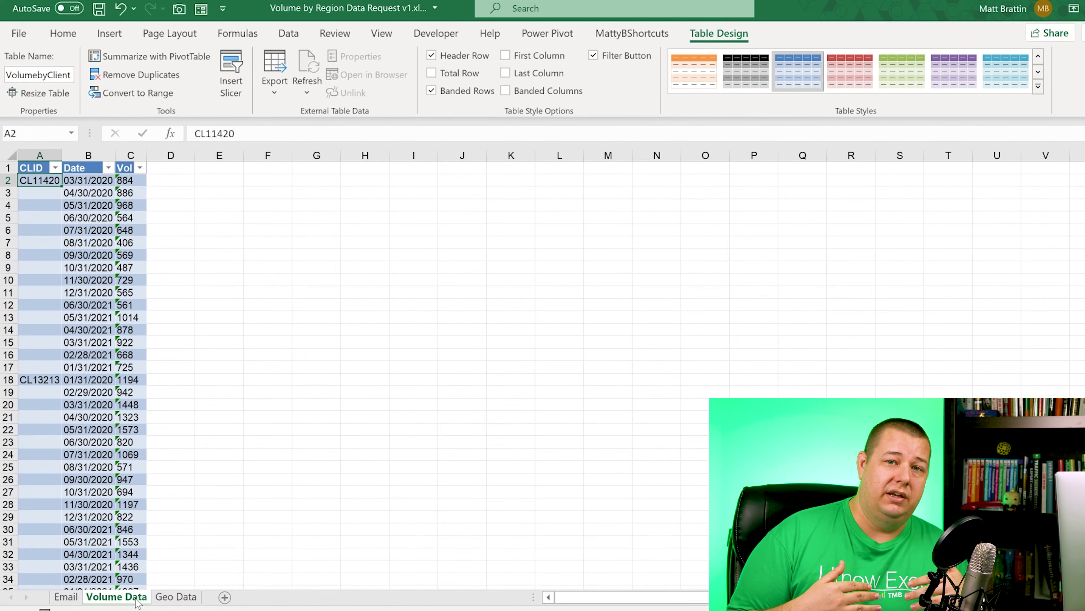
Step: Fill every blank cell in the table's CLID column with a relative reference to the cell above, starting with =A2 in A3
{"action": "key", "text": "Down"}
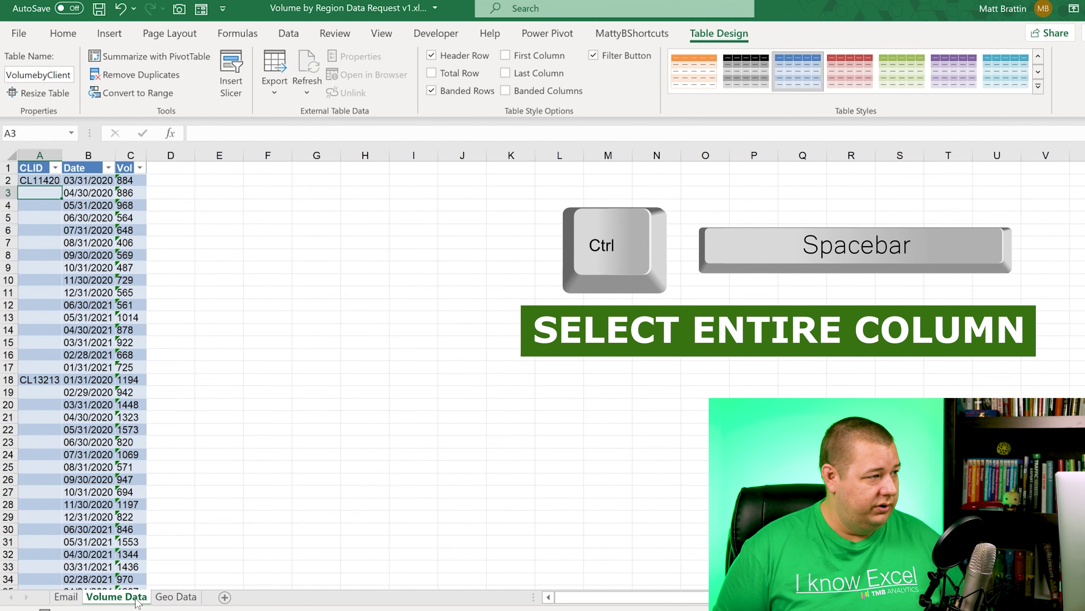
{"action": "key", "text": "ctrl+space"}
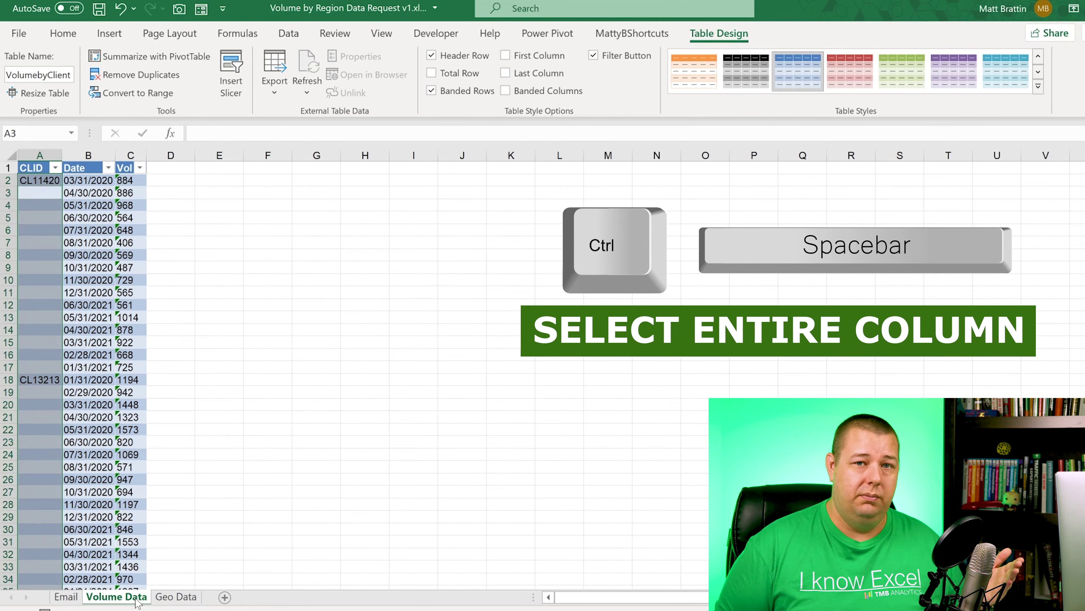
{"action": "key", "text": "alt"}
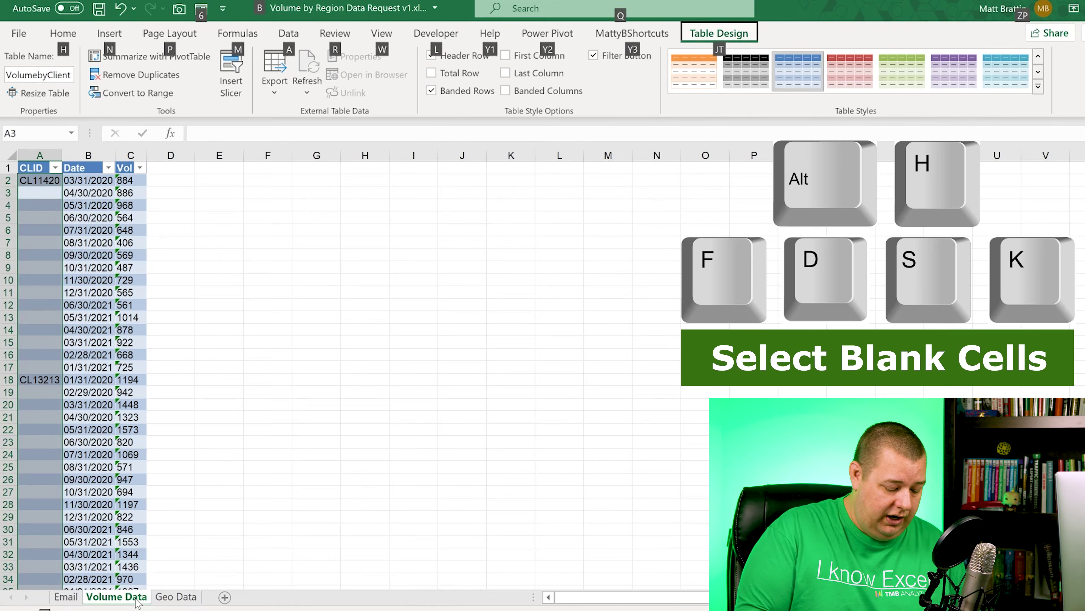
{"action": "key", "text": "h"}
{"action": "key", "text": "f"}
{"action": "key", "text": "d"}
{"action": "key", "text": "s"}
{"action": "key", "text": "k"}
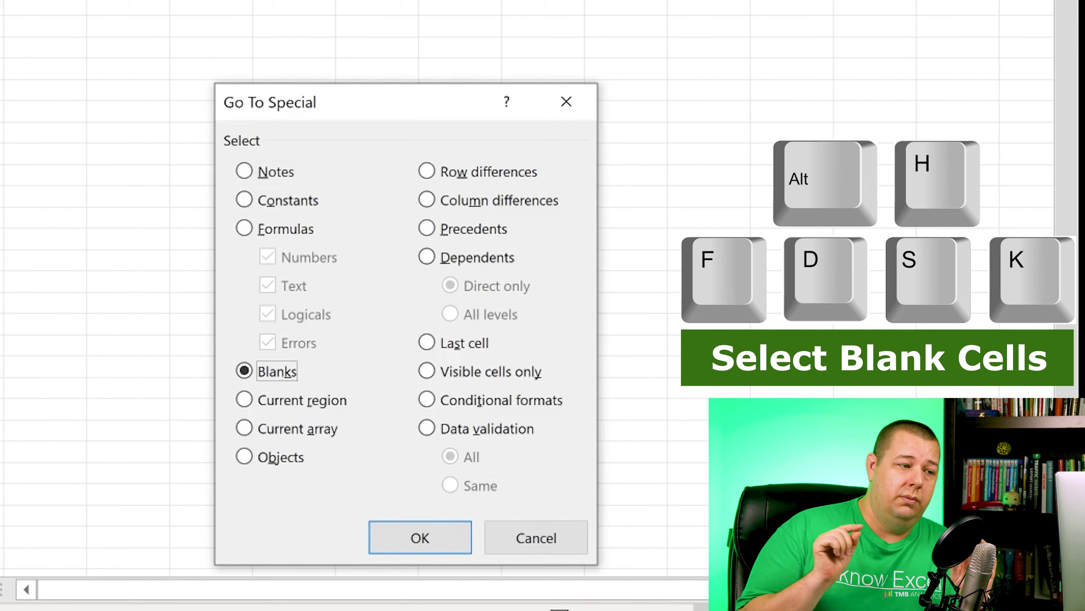
{"action": "key", "text": "Return"}
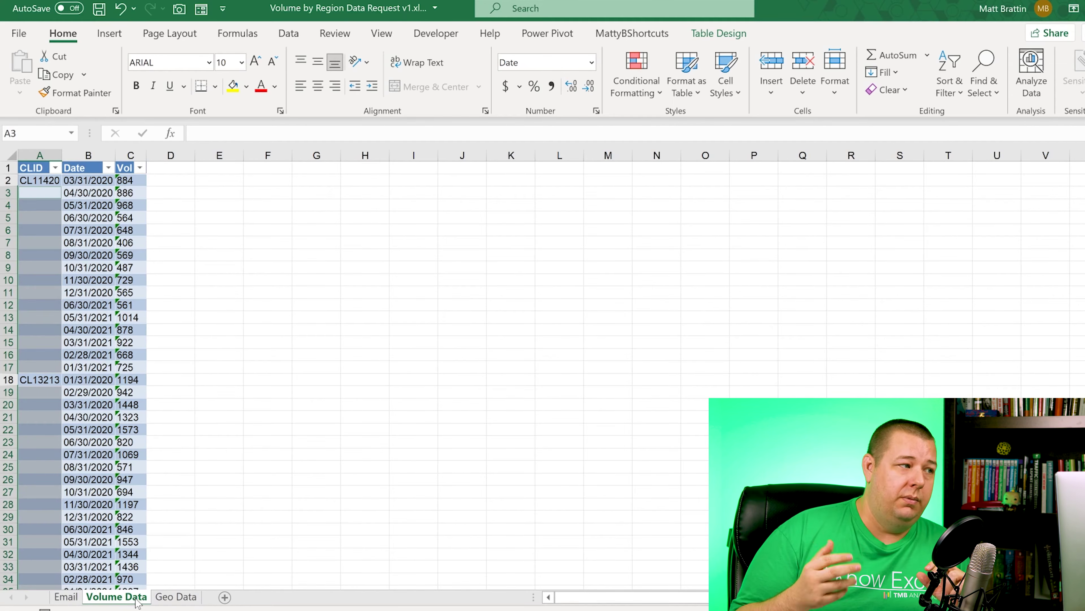
{"action": "type", "text": "="}
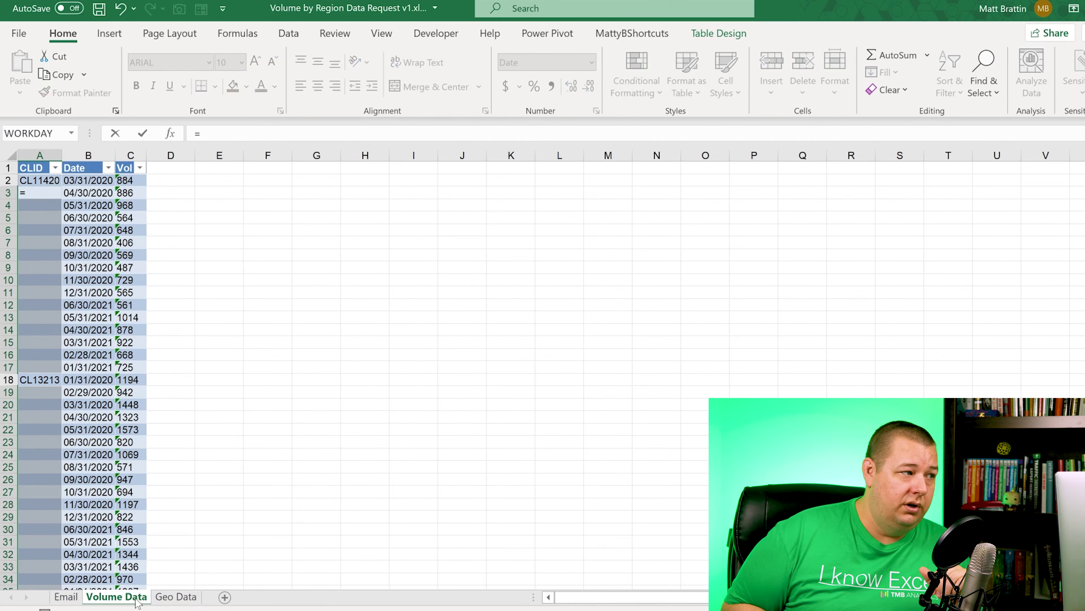
{"action": "key", "text": "Up"}
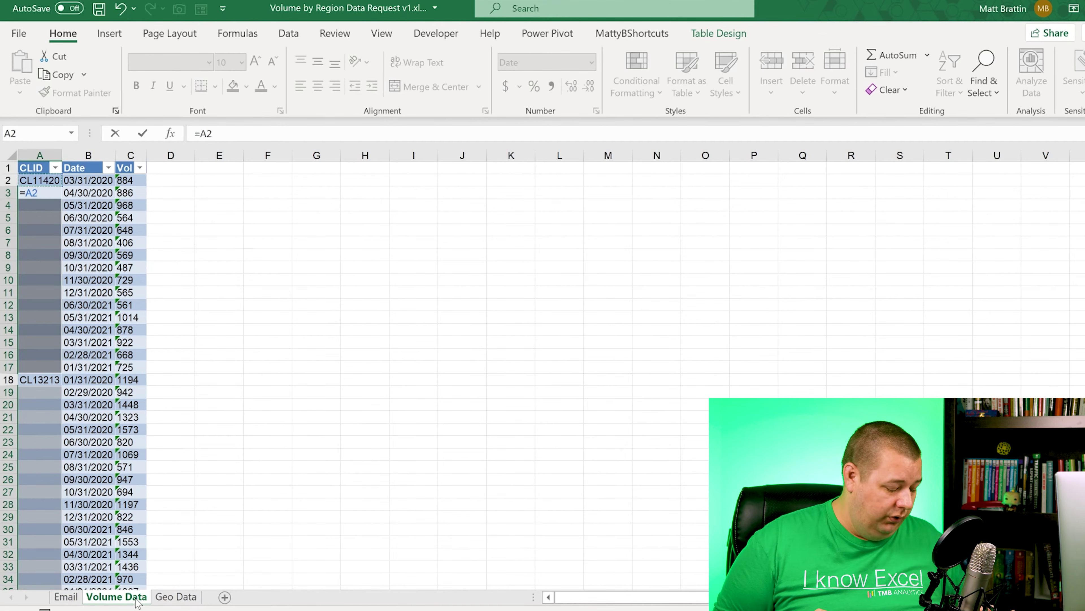
{"action": "key", "text": "ctrl+Return"}
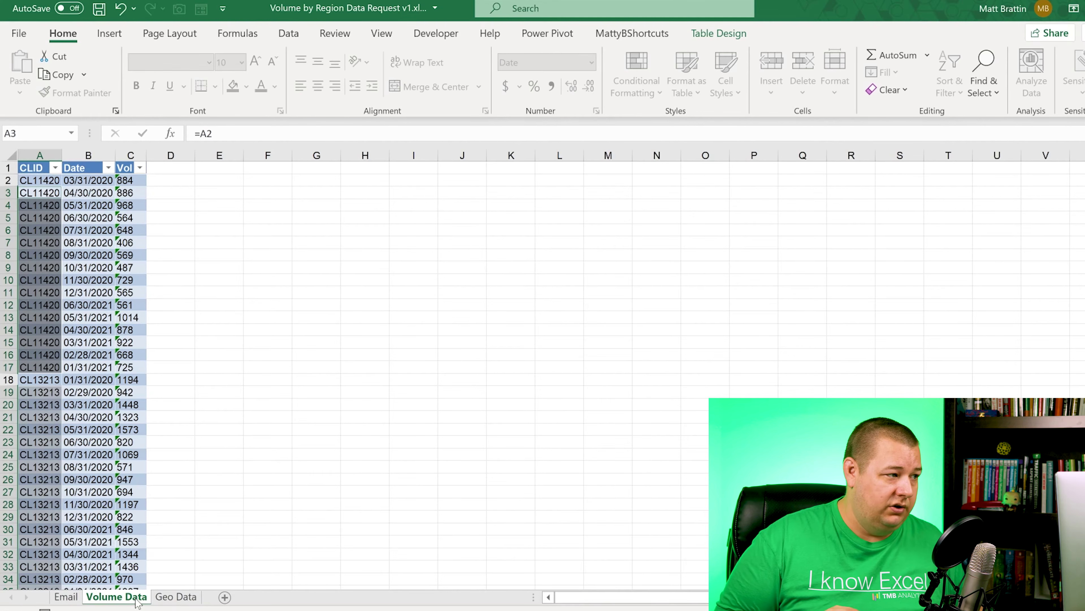
Step: Check the filled CLID column down its full length and review its filter list through the last entry for blanks
{"action": "key", "text": "Up"}
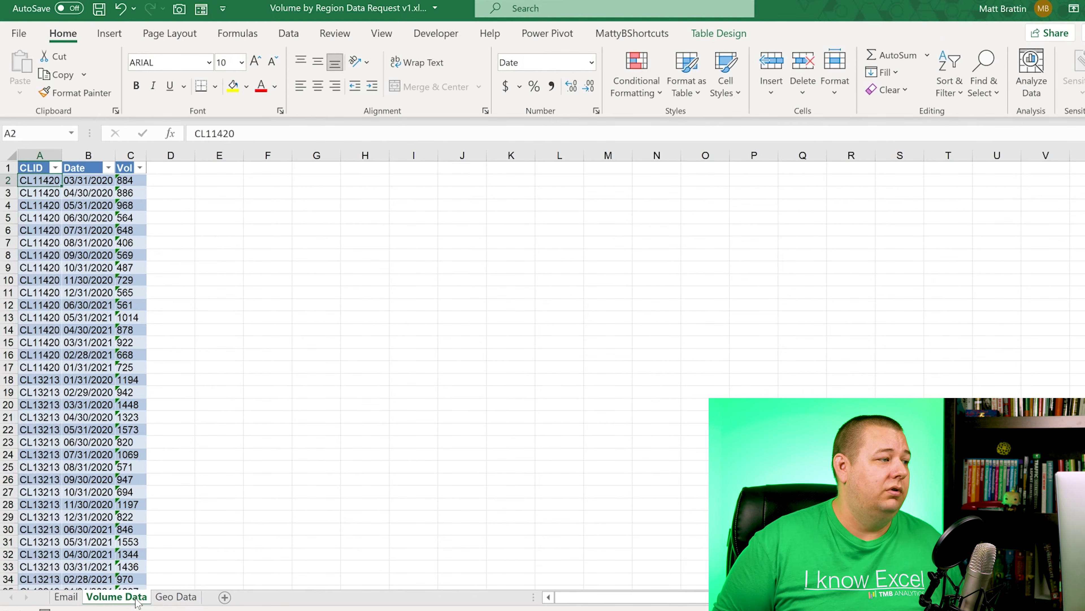
{"action": "key", "text": "Down"}
{"action": "key", "text": "Down"}
{"action": "key", "text": "Down"}
{"action": "key", "text": "ctrl+Down"}
{"action": "key", "text": "ctrl+Up"}
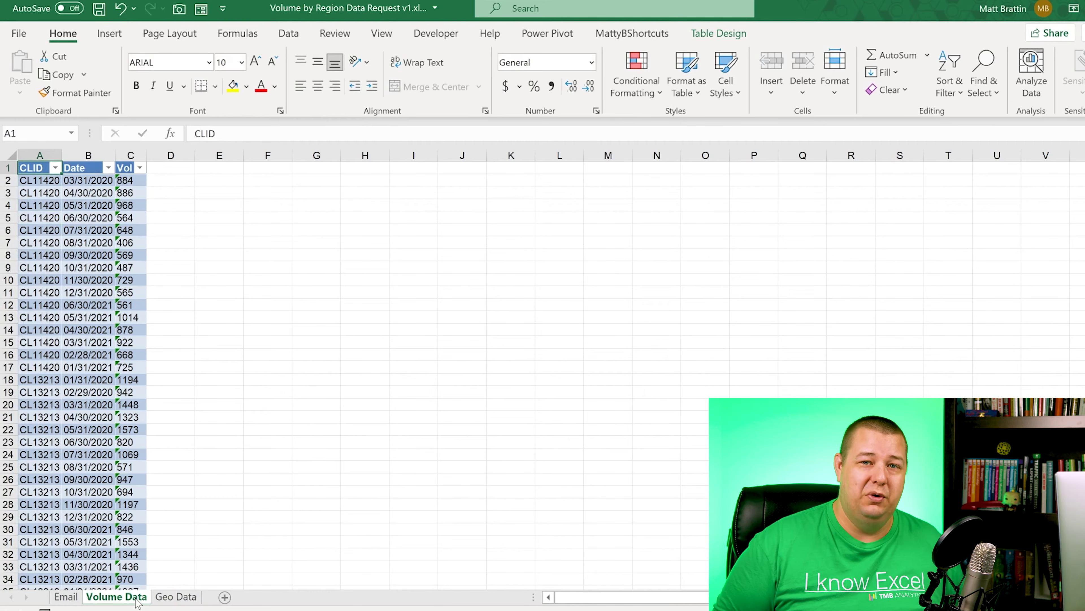
{"action": "key", "text": "Down"}
{"action": "key", "text": "Up"}
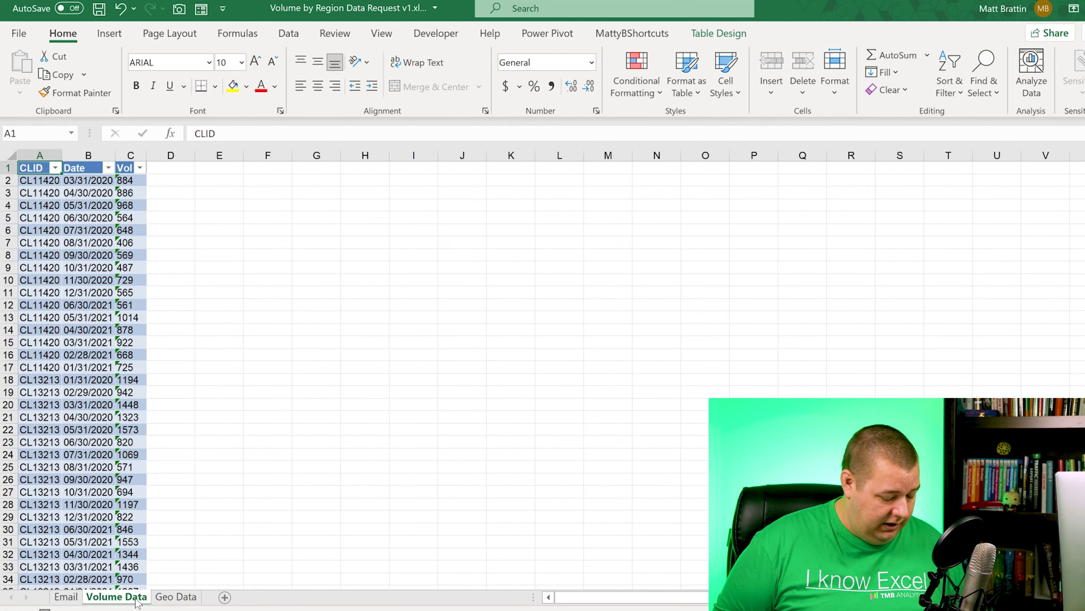
{"action": "key", "text": "alt+Down"}
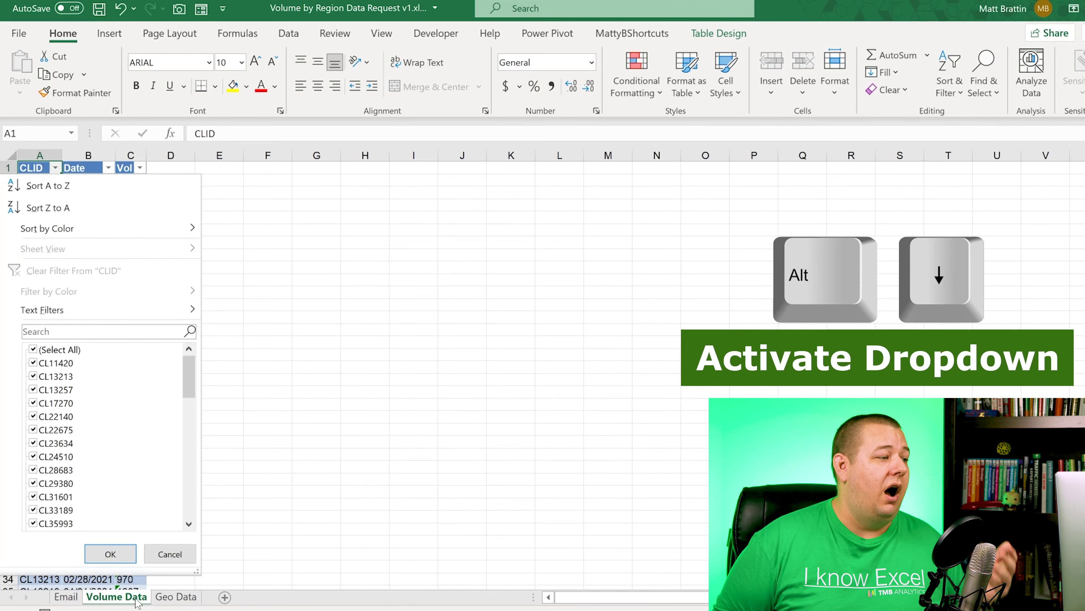
{"action": "key", "text": "Down"}
{"action": "key", "text": "Down"}
{"action": "key", "text": "Down"}
{"action": "key", "text": "Down"}
{"action": "key", "text": "Down"}
{"action": "key", "text": "Down"}
{"action": "key", "text": "Down"}
{"action": "key", "text": "Down"}
{"action": "key", "text": "Down"}
{"action": "key", "text": "Down"}
{"action": "key", "text": "Down"}
{"action": "key", "text": "End"}
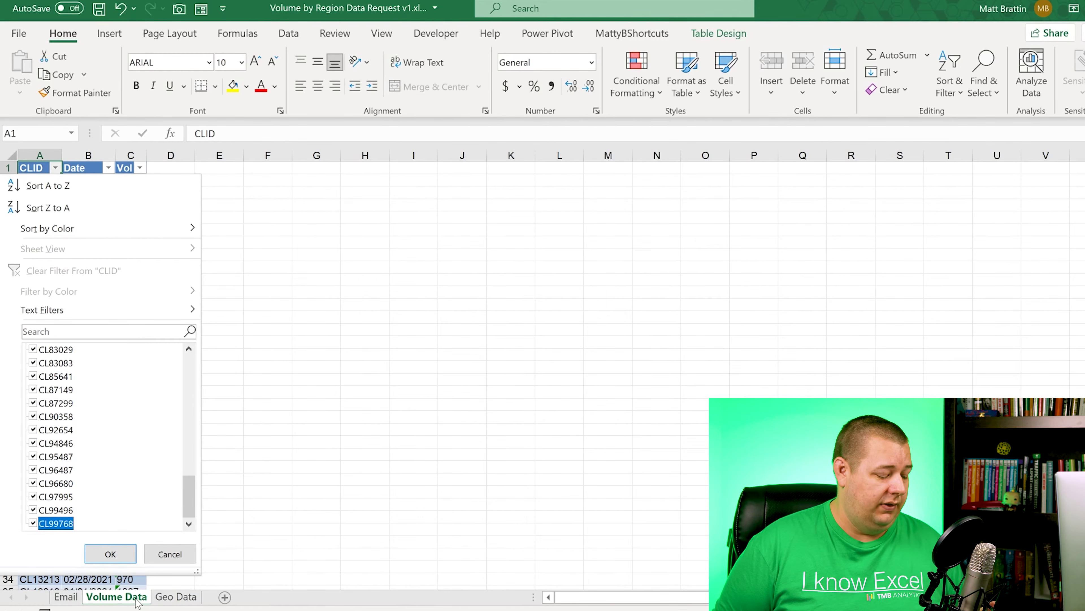
{"action": "key", "text": "Escape"}
Step: Replace the formulas in the table's CLID column with their values using Paste Special Values
{"action": "key", "text": "Down"}
{"action": "key", "text": "Down"}
{"action": "key", "text": "Down"}
{"action": "key", "text": "Down"}
{"action": "key", "text": "Down"}
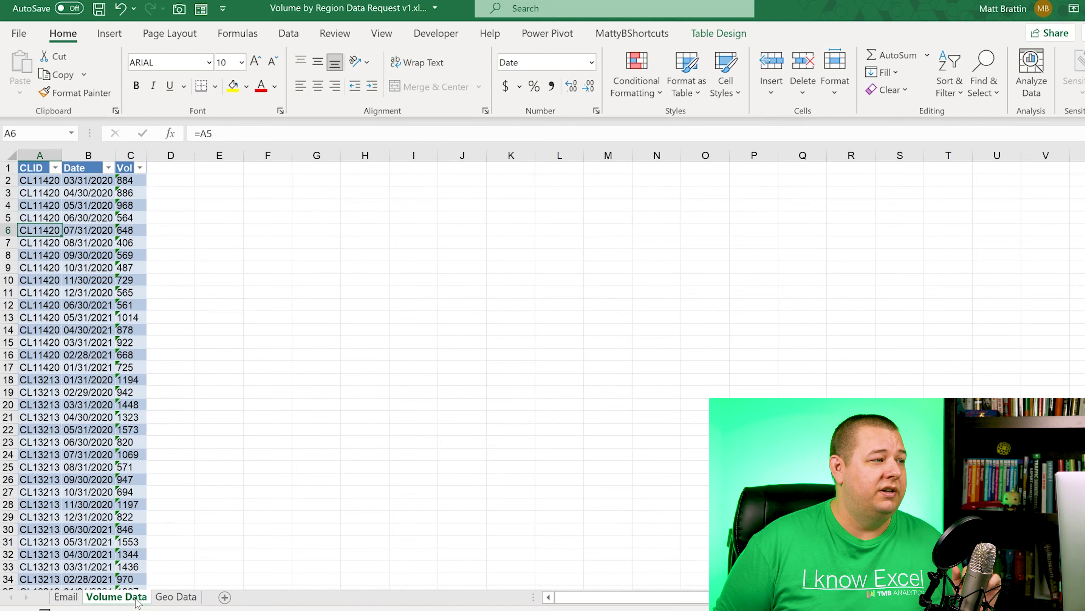
{"action": "key", "text": "Up"}
{"action": "key", "text": "Up"}
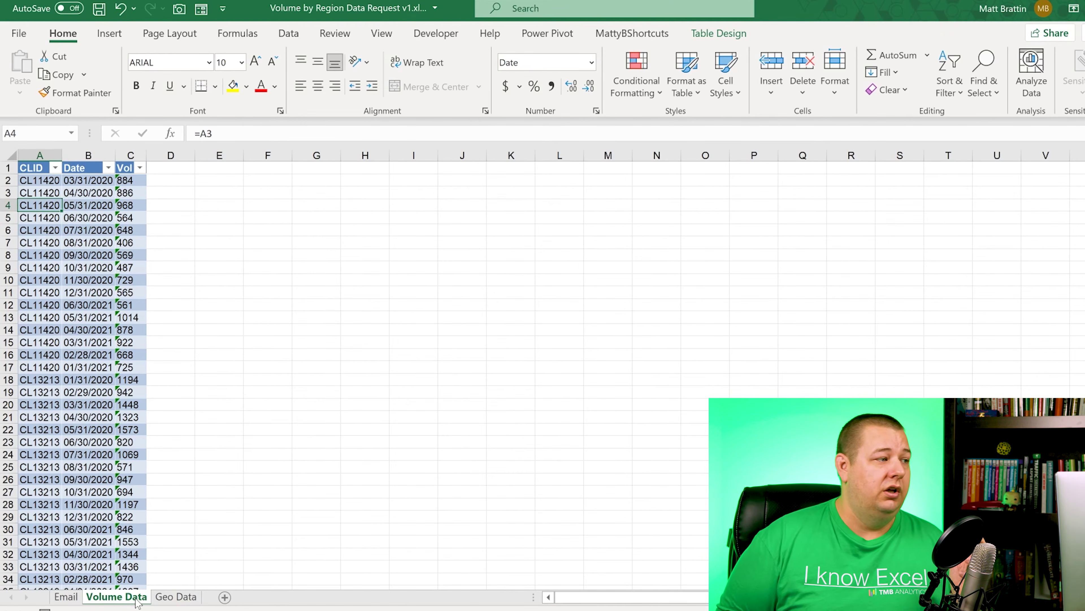
{"action": "key", "text": "ctrl+space"}
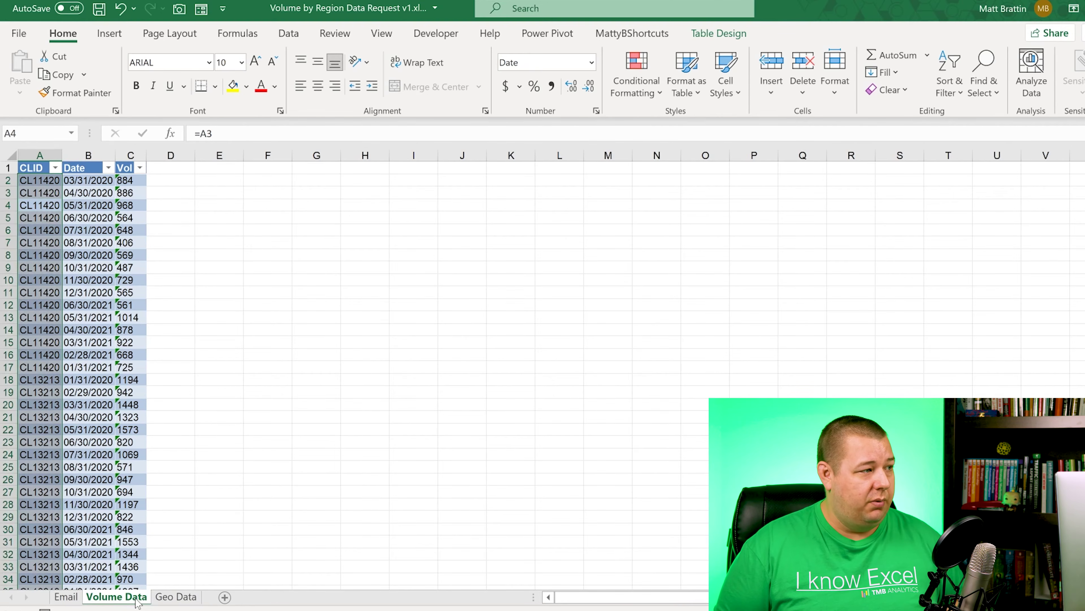
{"action": "key", "text": "ctrl+c"}
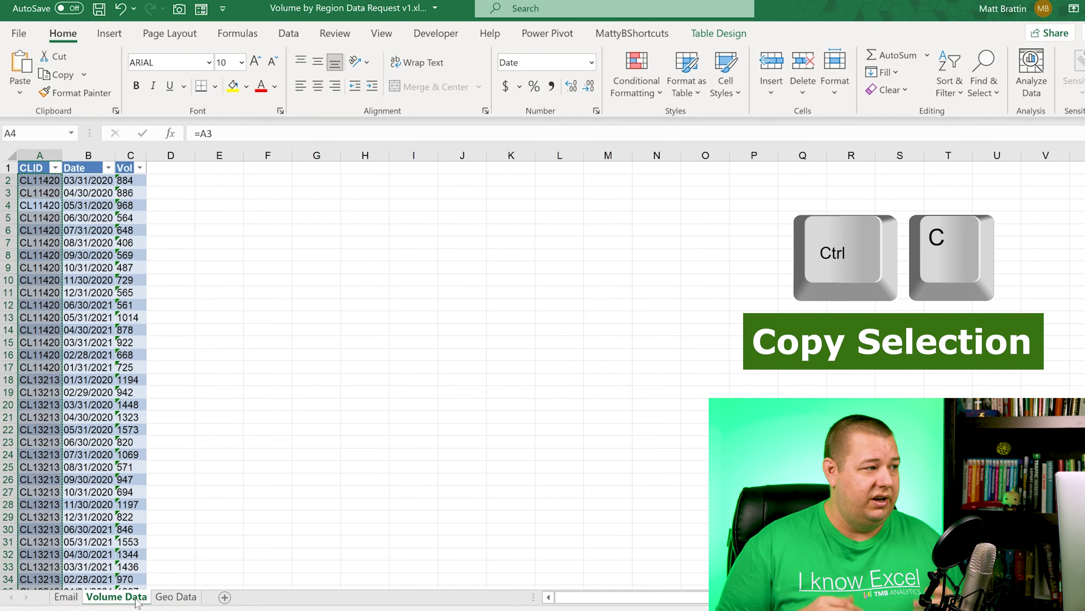
{"action": "key", "text": "alt+e"}
{"action": "key", "text": "s"}
{"action": "key", "text": "v"}
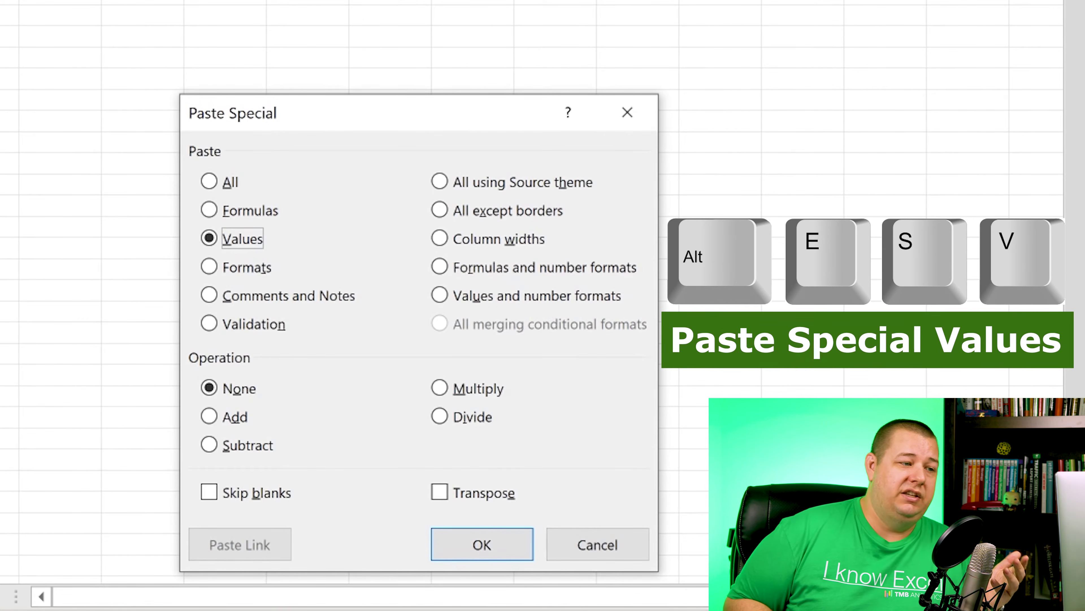
{"action": "key", "text": "Return"}
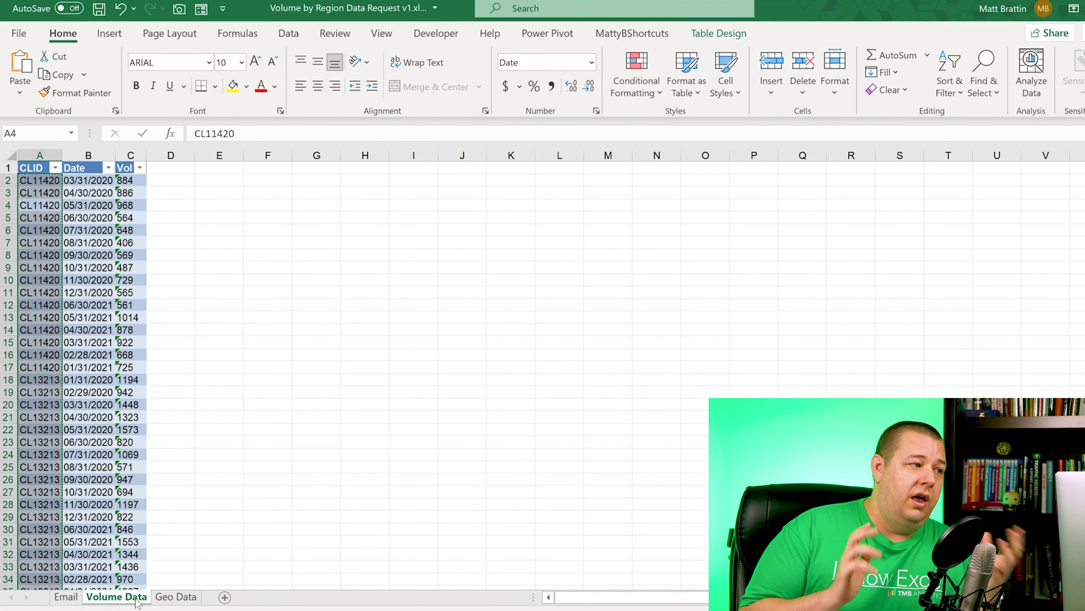
Step: Check the contents of the CLID cells down to row 16 for remaining formulas
{"action": "key", "text": "Down"}
{"action": "key", "text": "Down"}
{"action": "key", "text": "Down"}
{"action": "key", "text": "Down"}
{"action": "key", "text": "Down"}
{"action": "key", "text": "Down"}
{"action": "key", "text": "Down"}
{"action": "key", "text": "Down"}
{"action": "key", "text": "Down"}
{"action": "key", "text": "Down"}
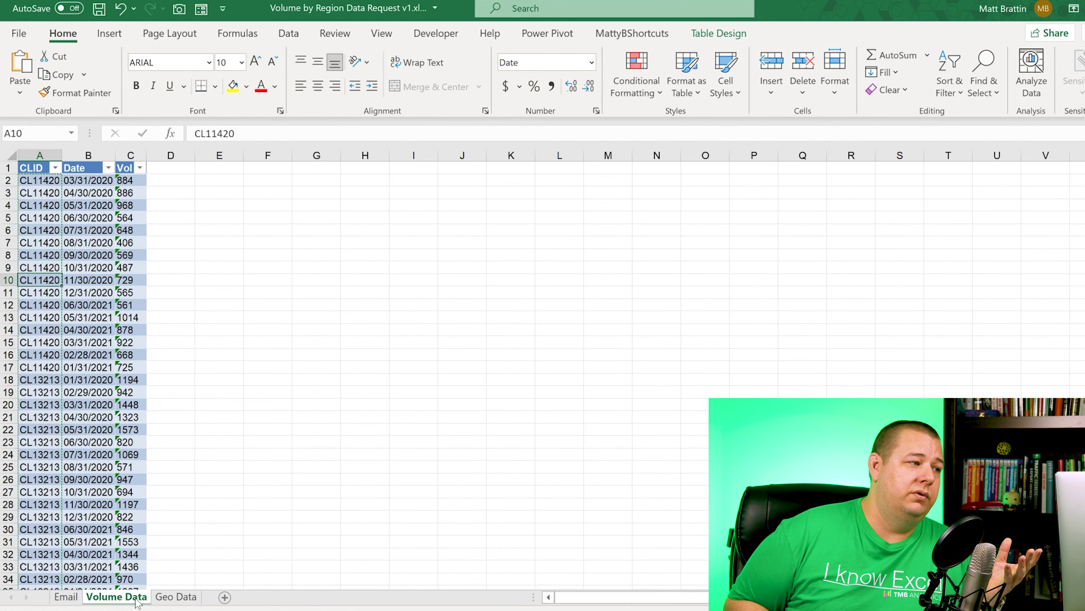
{"action": "key", "text": "Down"}
{"action": "key", "text": "Down"}
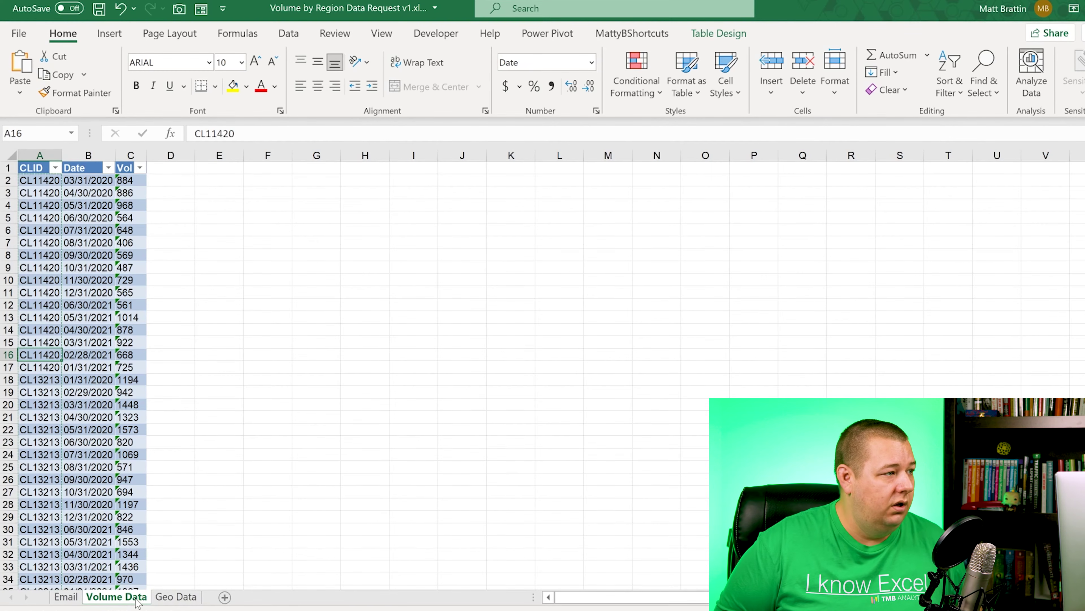
Step: Examine the Date column's entries and its filter list to see whether the dates are stored as text
{"action": "key", "text": "Right"}
{"action": "key", "text": "ctrl+Up"}
{"action": "key", "text": "Down"}
{"action": "key", "text": "Up"}
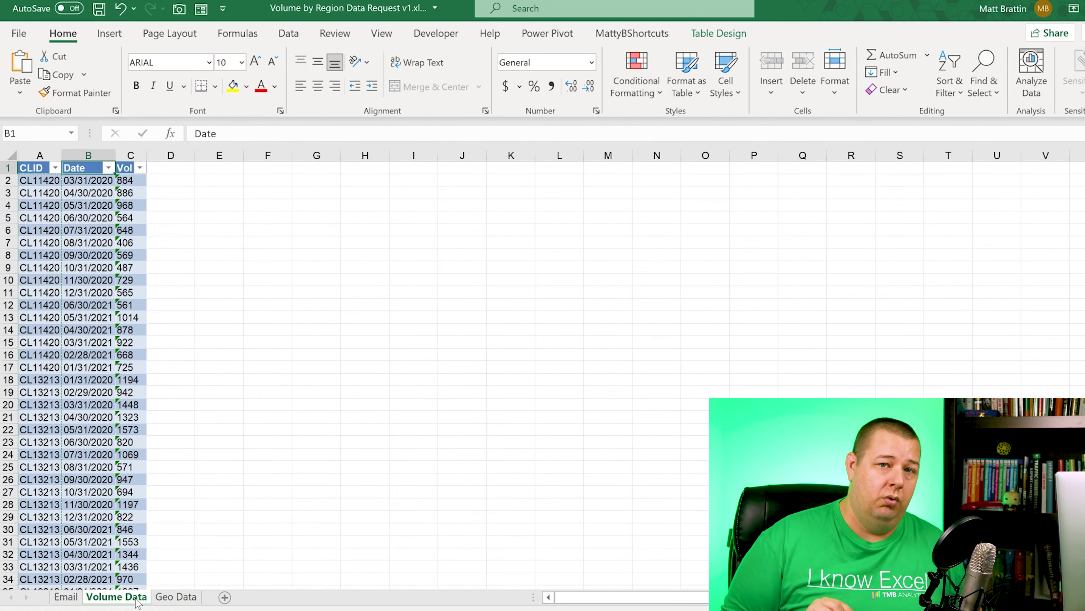
{"action": "key", "text": "Down"}
{"action": "key", "text": "Down"}
{"action": "key", "text": "Down"}
{"action": "key", "text": "Down"}
{"action": "key", "text": "Up"}
{"action": "key", "text": "Up"}
{"action": "key", "text": "Up"}
{"action": "key", "text": "Down"}
{"action": "key", "text": "Down"}
{"action": "key", "text": "Up"}
{"action": "key", "text": "Up"}
{"action": "key", "text": "Up"}
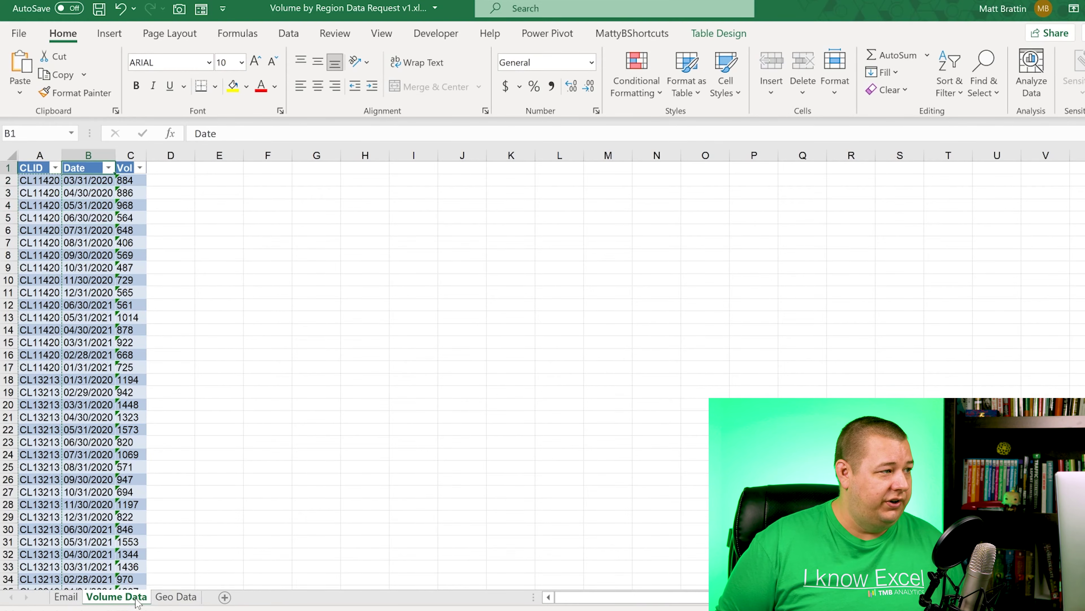
{"action": "key", "text": "alt+Down"}
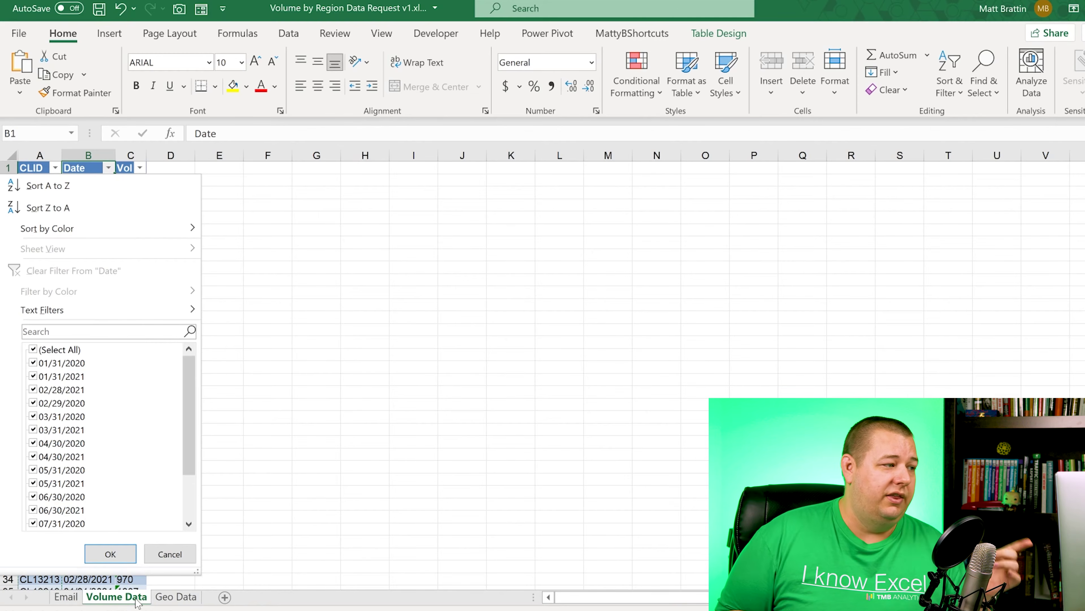
{"action": "key", "text": "Escape"}
Step: Copy all dates from the table's Date column and paste them as values starting at cell J2
{"action": "key", "text": "Down"}
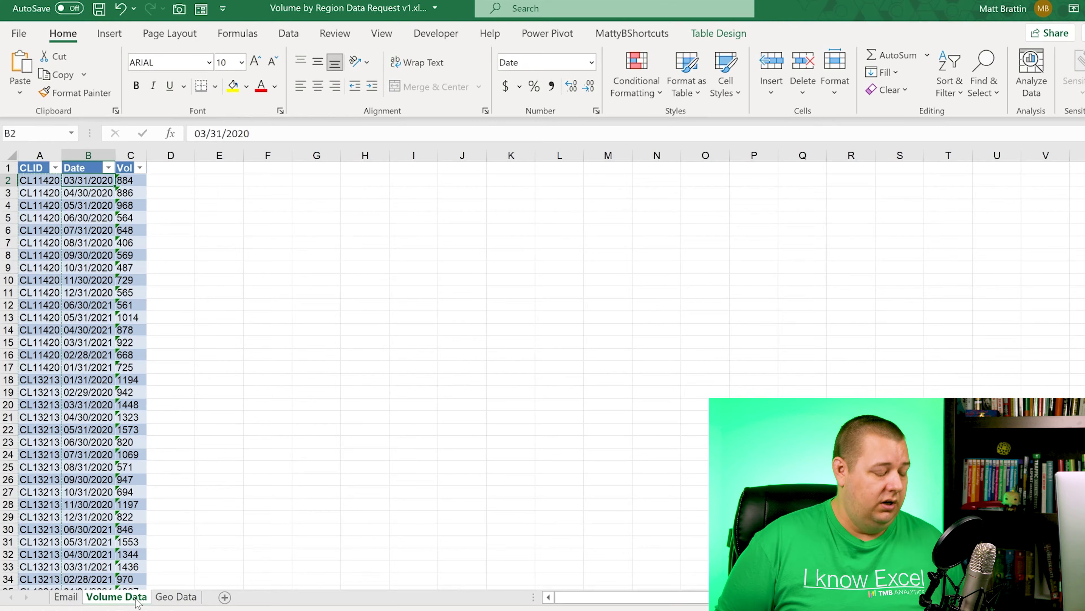
{"action": "key", "text": "ctrl+shift+Down"}
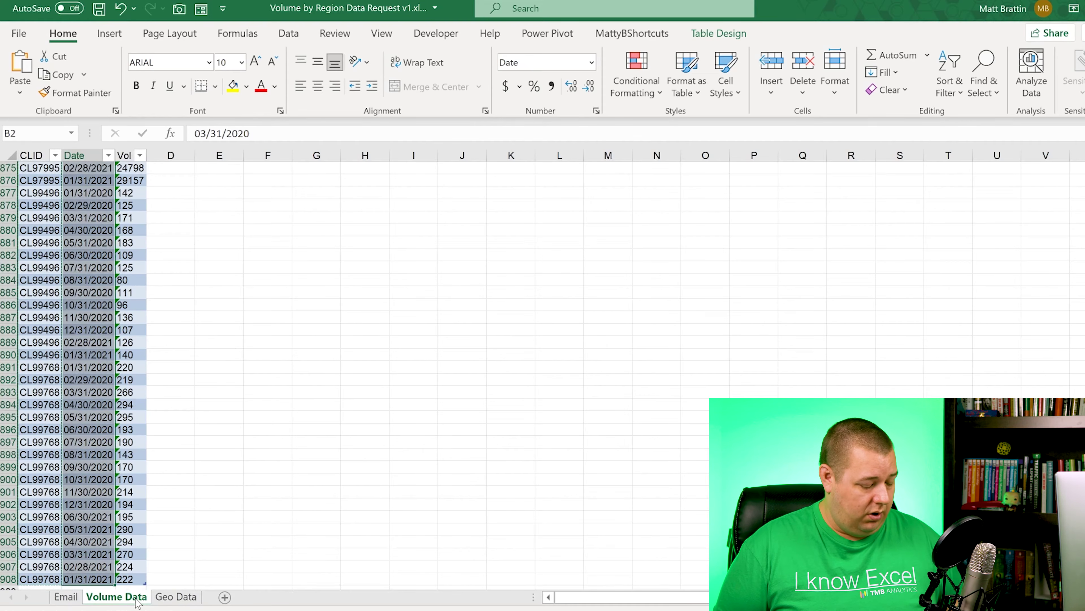
{"action": "key", "text": "ctrl+Home"}
{"action": "key", "text": "Right"}
{"action": "key", "text": "Right"}
{"action": "key", "text": "Right"}
{"action": "key", "text": "Right"}
{"action": "key", "text": "Right"}
{"action": "key", "text": "Right"}
{"action": "key", "text": "Right"}
{"action": "key", "text": "Right"}
{"action": "key", "text": "Right"}
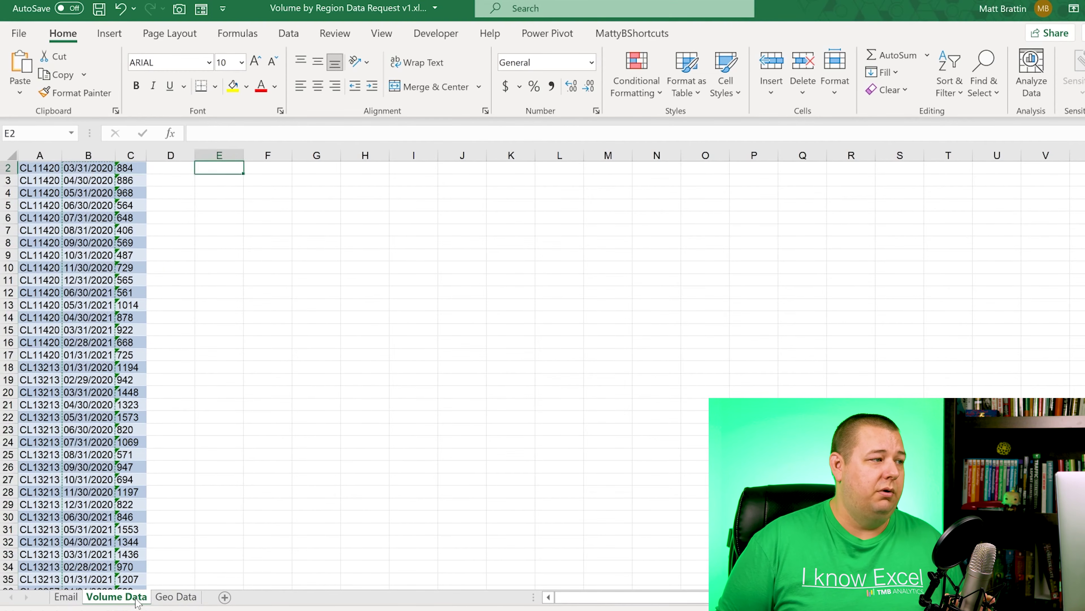
{"action": "key", "text": "Down"}
{"action": "key", "text": "alt+e"}
{"action": "key", "text": "s"}
{"action": "key", "text": "v"}
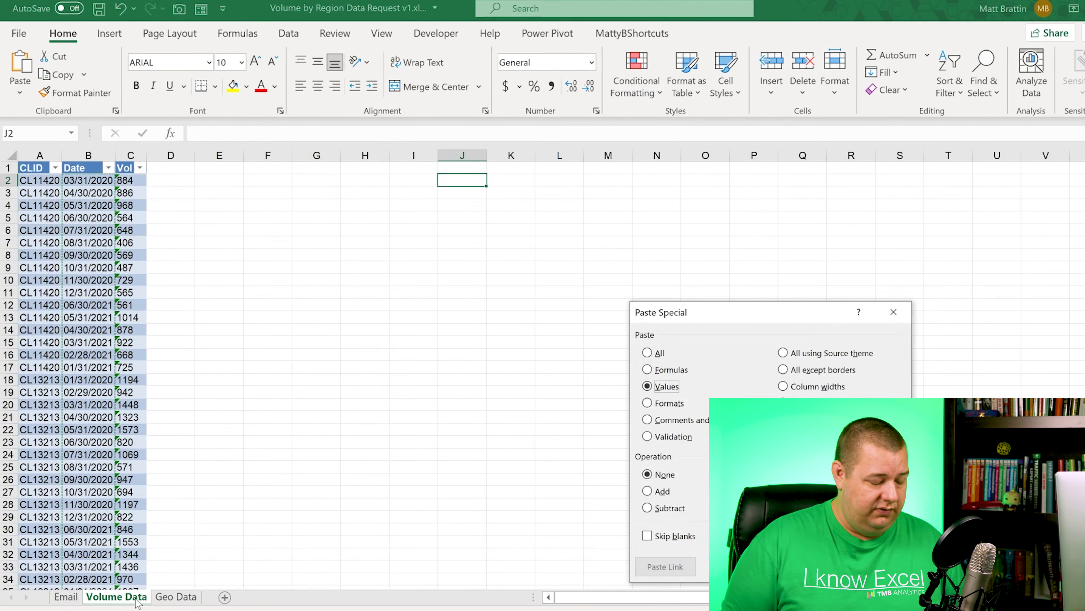
{"action": "key", "text": "Return"}
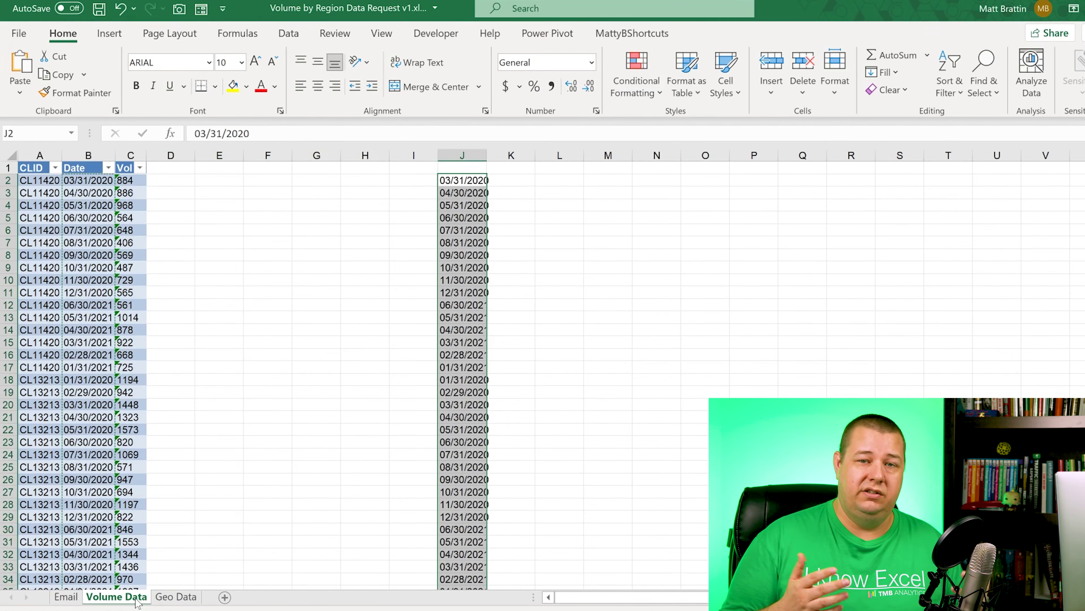
Step: Convert the text dates in column J to real dates by replacing every "/" with "/"
{"action": "key", "text": "Up"}
{"action": "key", "text": "Down"}
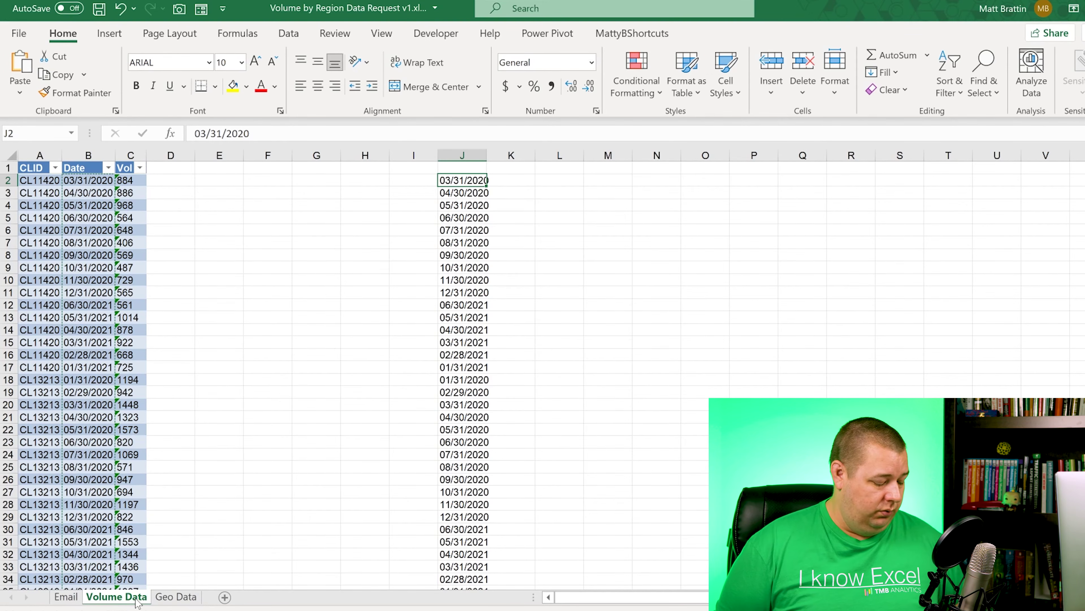
{"action": "key", "text": "ctrl+space"}
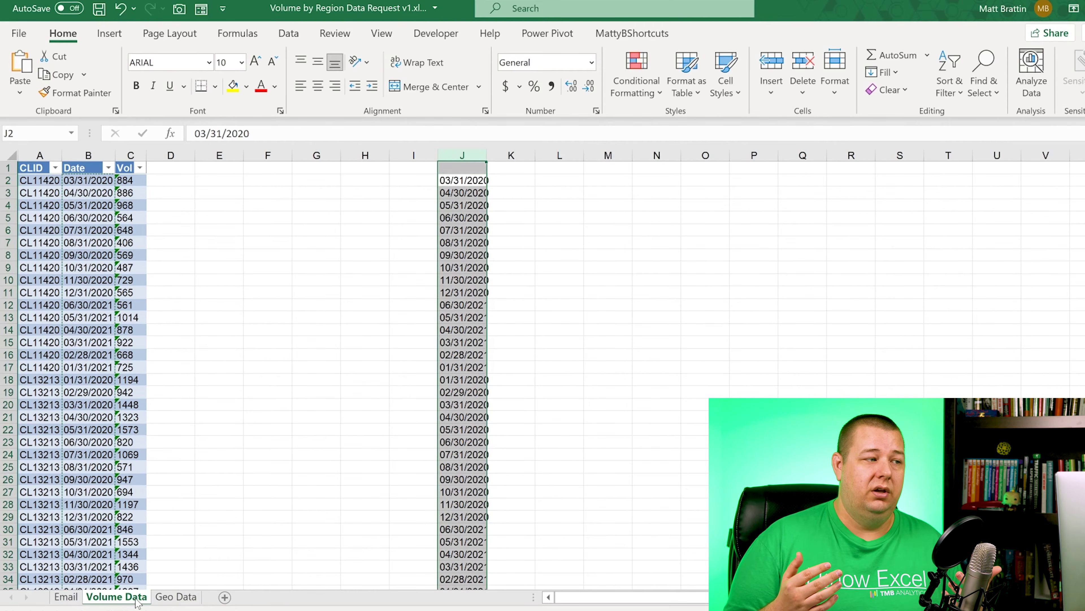
{"action": "key", "text": "ctrl+h"}
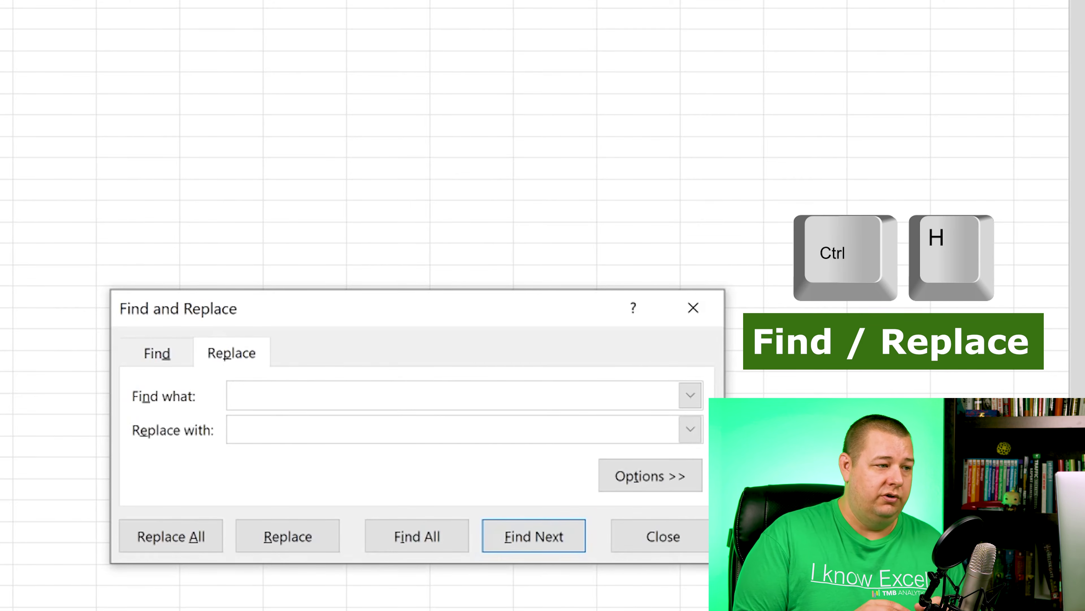
{"action": "type", "text": "/"}
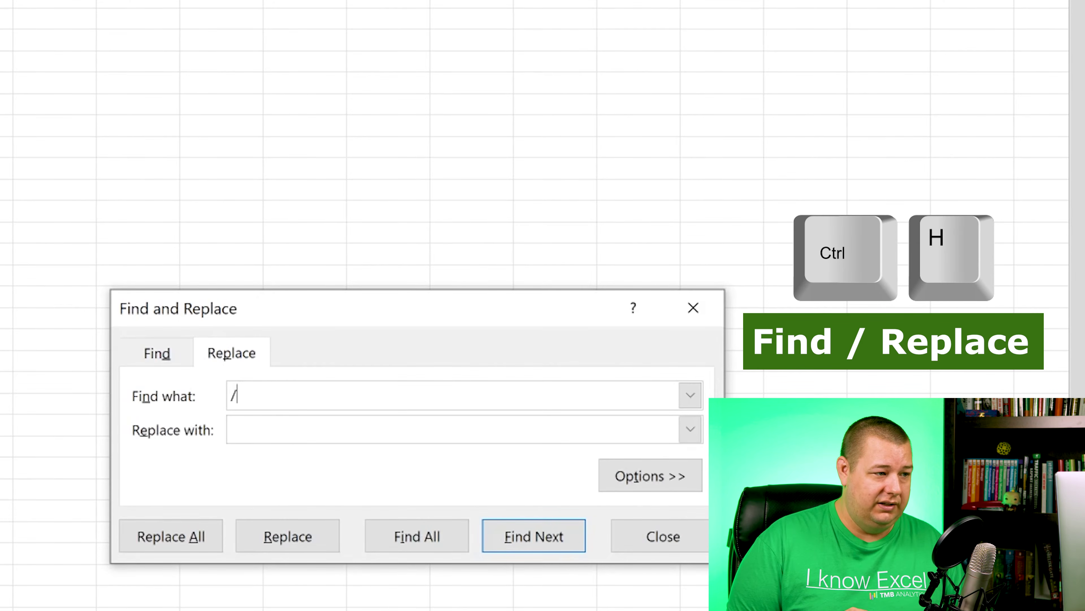
{"action": "key", "text": "Tab"}
{"action": "type", "text": "/"}
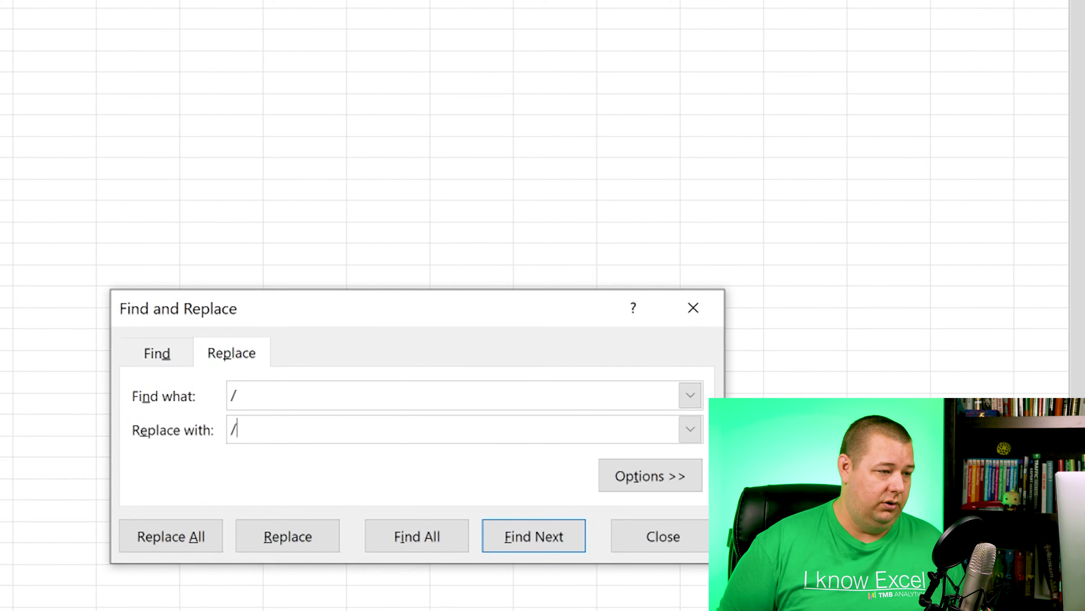
{"action": "key", "text": "Tab"}
{"action": "key", "text": "Tab"}
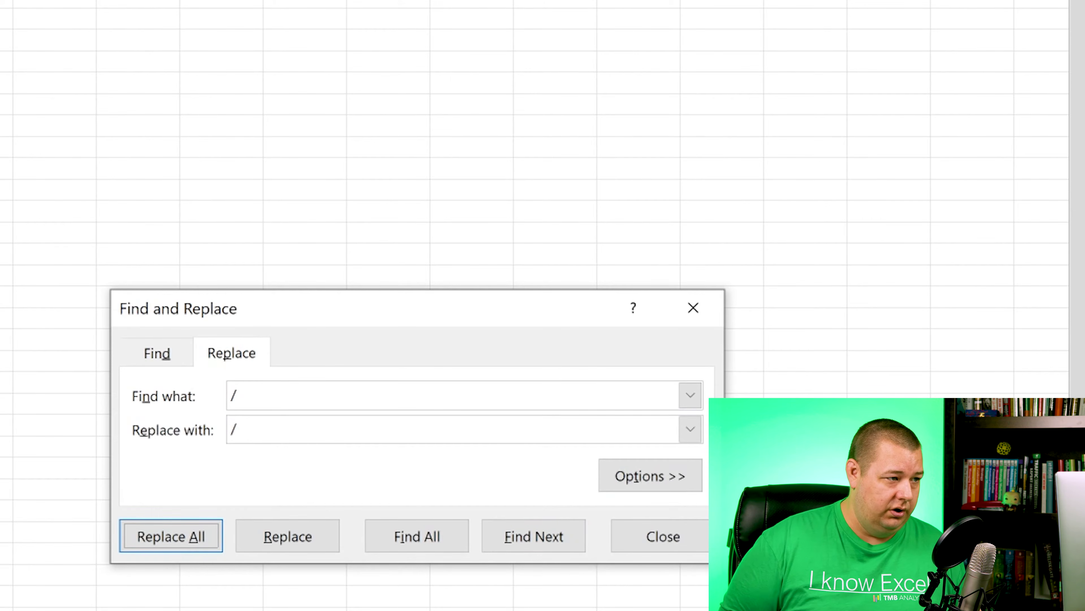
{"action": "key", "text": "Return"}
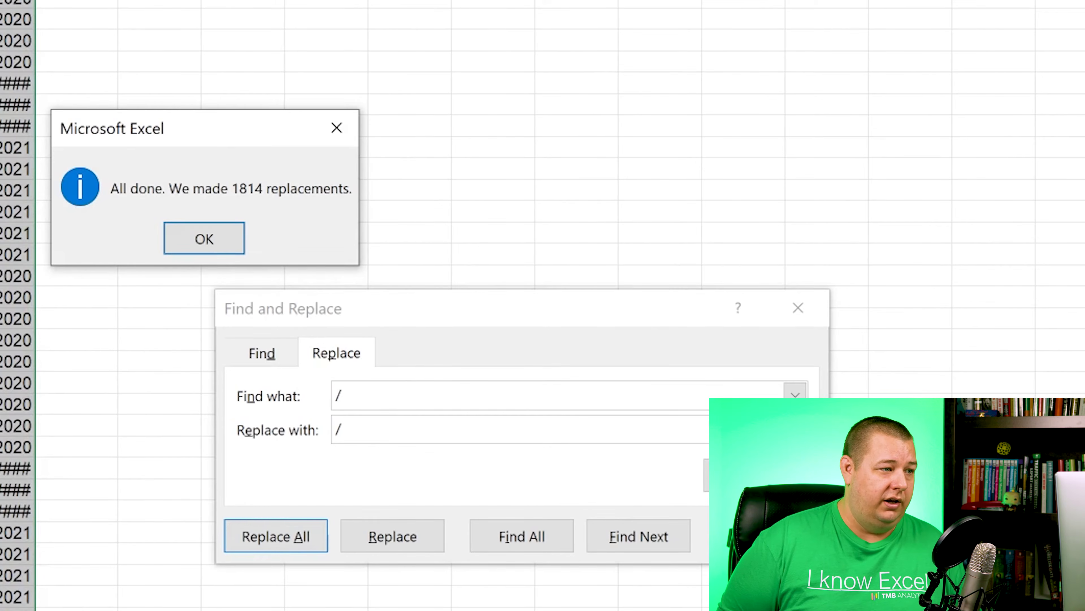
{"action": "key", "text": "Return"}
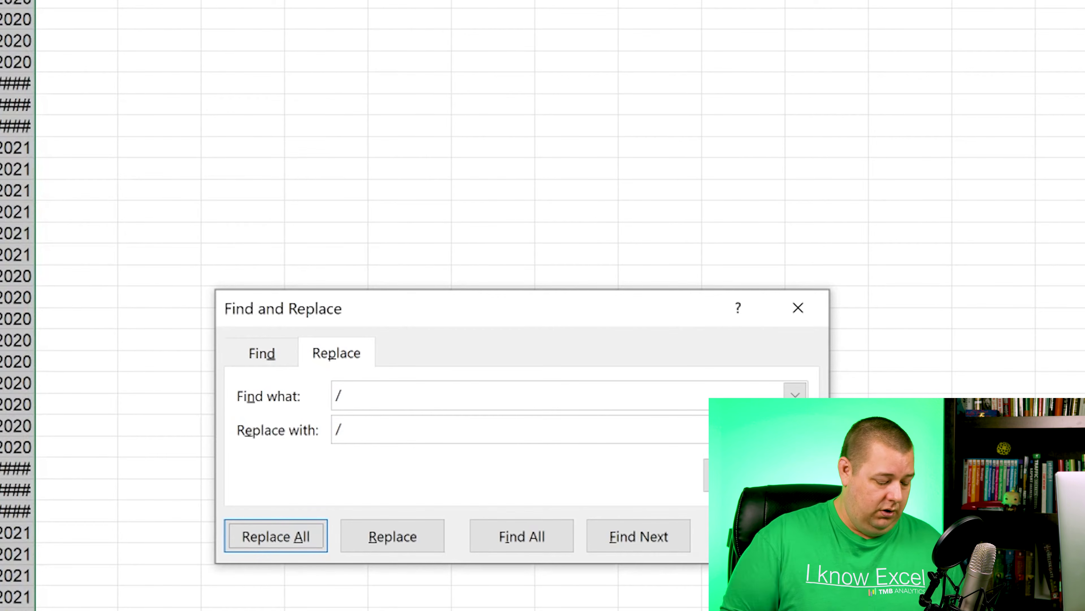
{"action": "key", "text": "Tab"}
{"action": "key", "text": "Tab"}
{"action": "key", "text": "Return"}
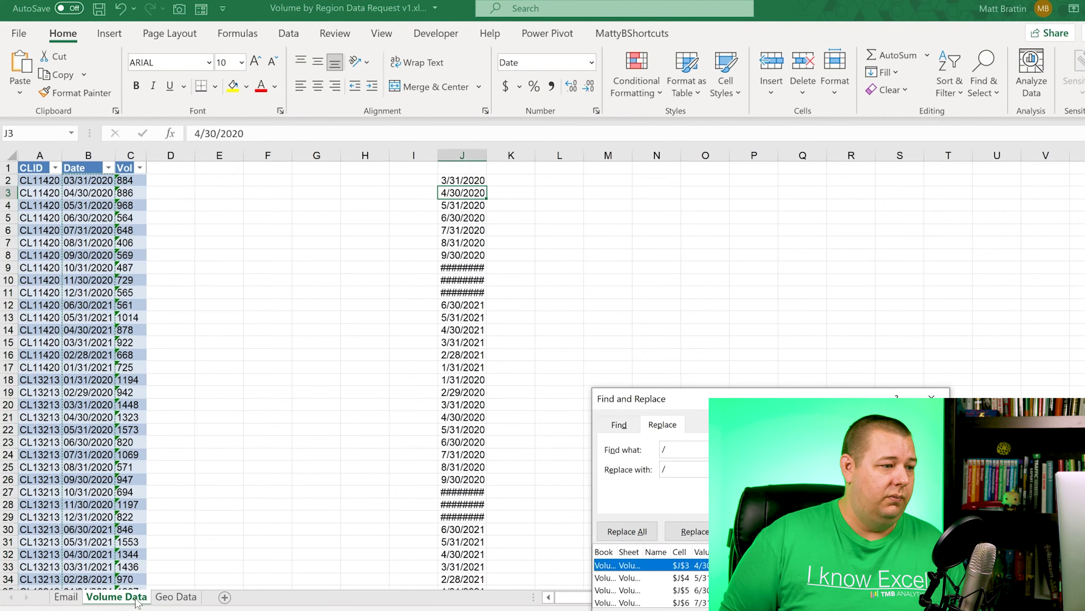
{"action": "key", "text": "Escape"}
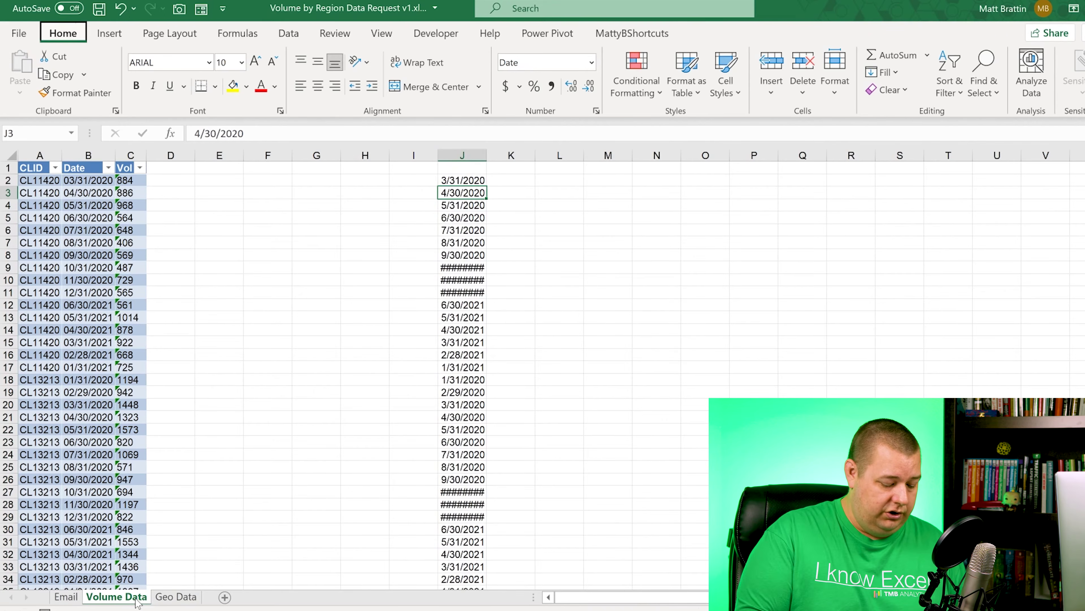
Step: Autofit the width of column J to its dates
{"action": "key", "text": "Up"}
{"action": "key", "text": "Up"}
{"action": "key", "text": "Down"}
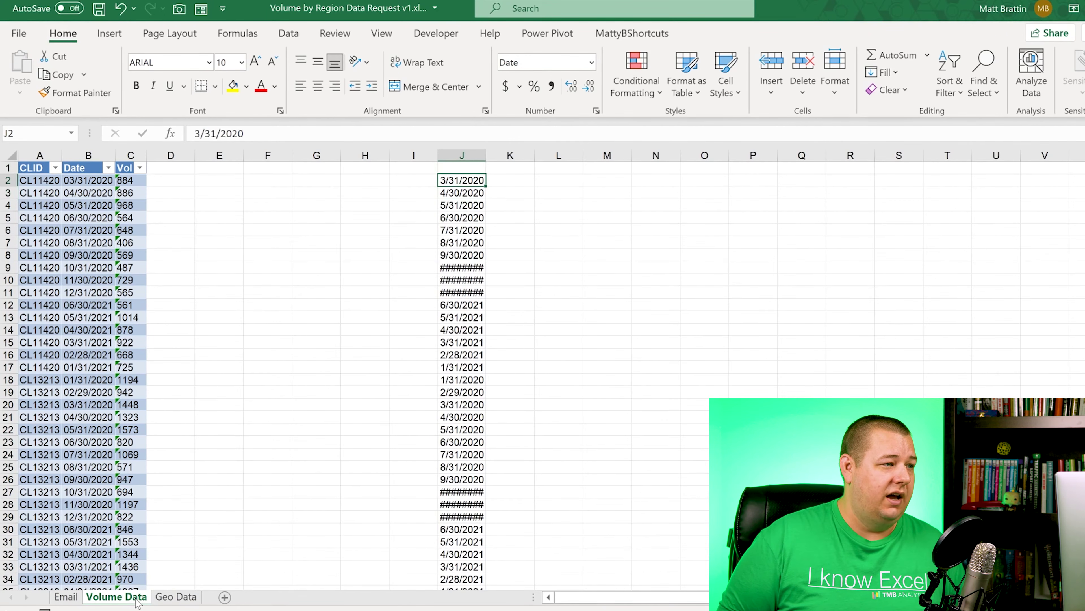
{"action": "key", "text": "ctrl+space"}
{"action": "key", "text": "alt+h"}
{"action": "key", "text": "o"}
{"action": "key", "text": "i"}
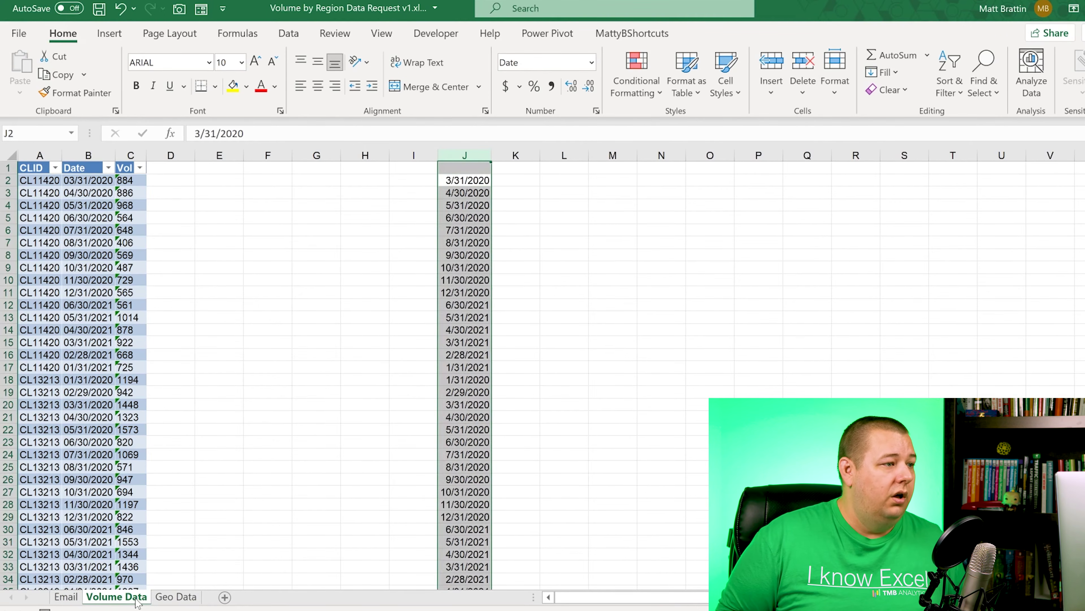
Step: Check several cells in column J to see whether the entries are stored as real dates
{"action": "key", "text": "Down"}
{"action": "key", "text": "Down"}
{"action": "key", "text": "Down"}
{"action": "key", "text": "Down"}
{"action": "key", "text": "Down"}
{"action": "key", "text": "Up"}
{"action": "key", "text": "Up"}
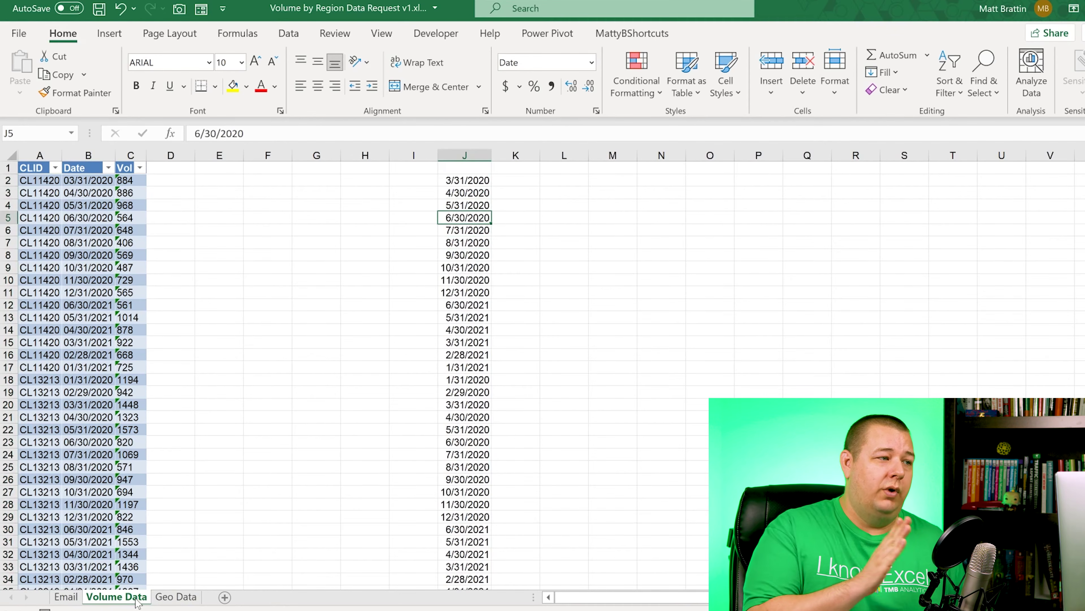
{"action": "key", "text": "Up"}
{"action": "key", "text": "Up"}
{"action": "key", "text": "Up"}
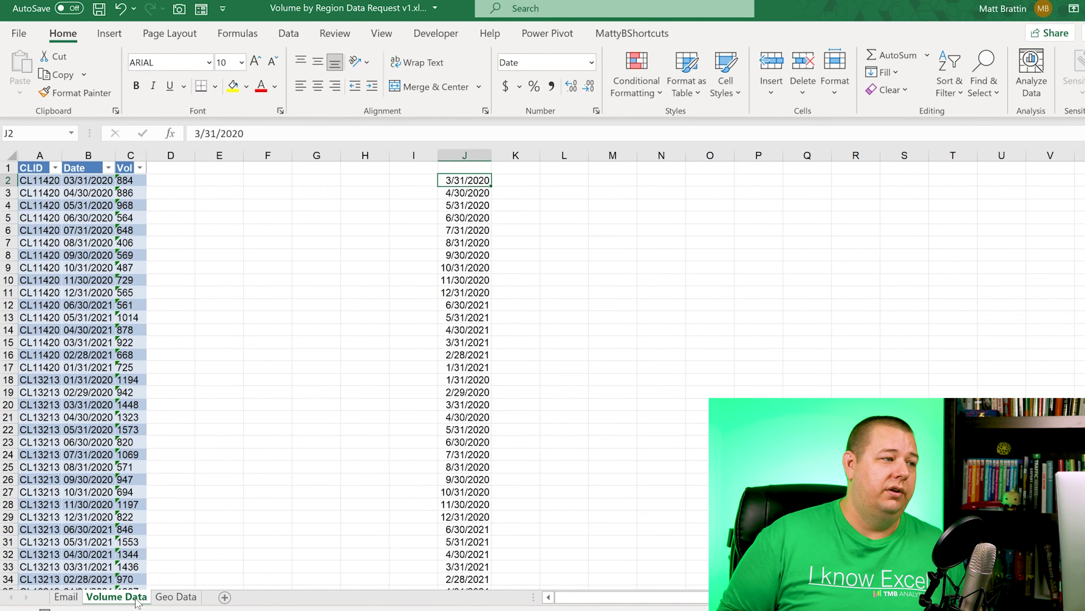
Step: Enter the heading "Date" in cell J1 above the copied dates
{"action": "key", "text": "Up"}
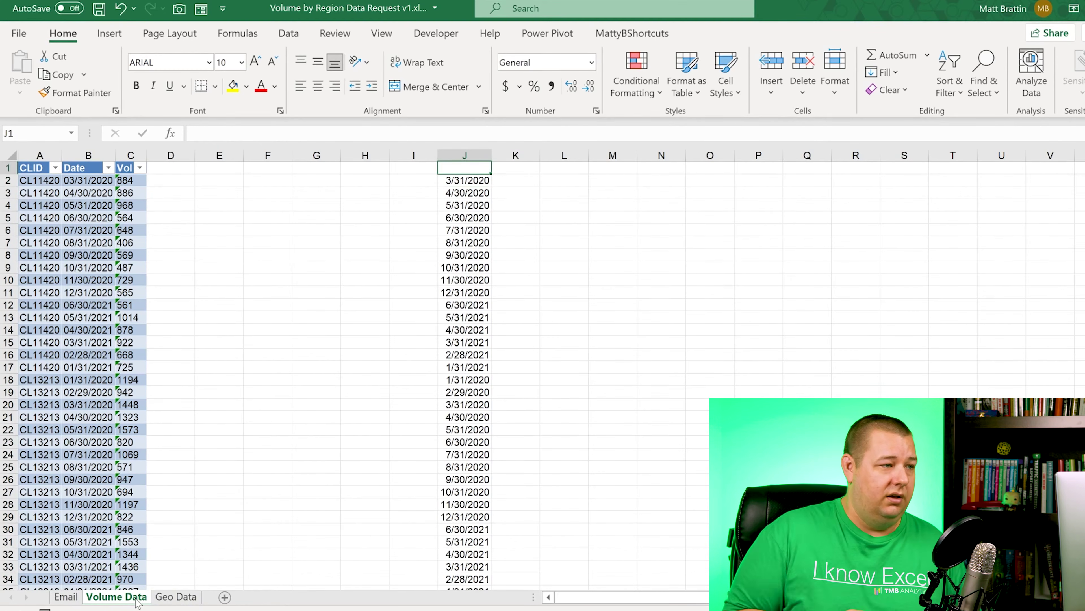
{"action": "type", "text": "Date"}
{"action": "key", "text": "Return"}
{"action": "key", "text": "Up"}
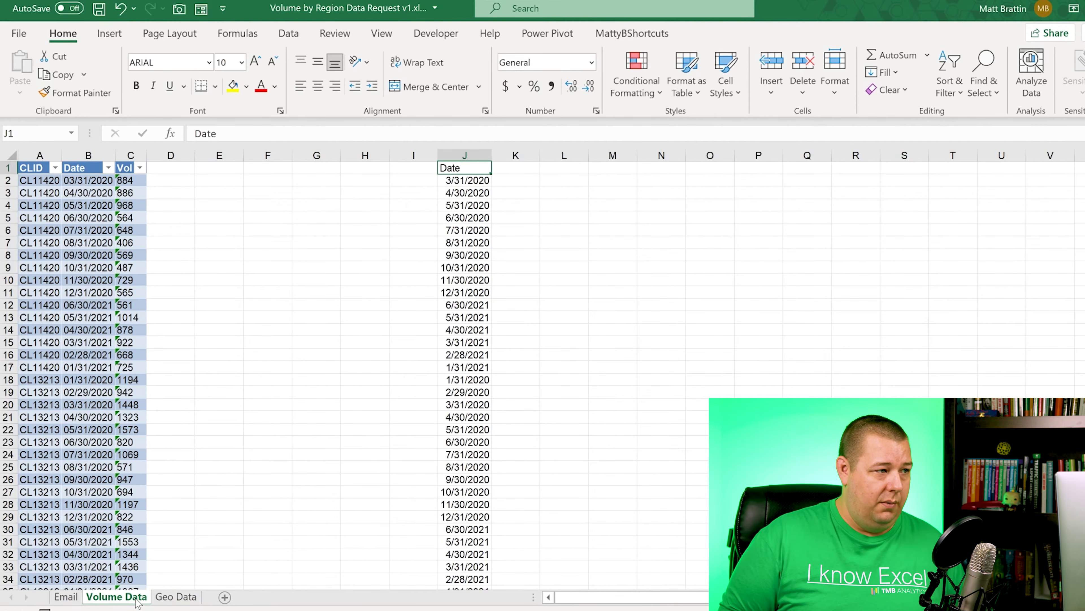
Step: Apply a filter to the column J dates and check how its filter list groups them
{"action": "key", "text": "ctrl+shift+Down"}
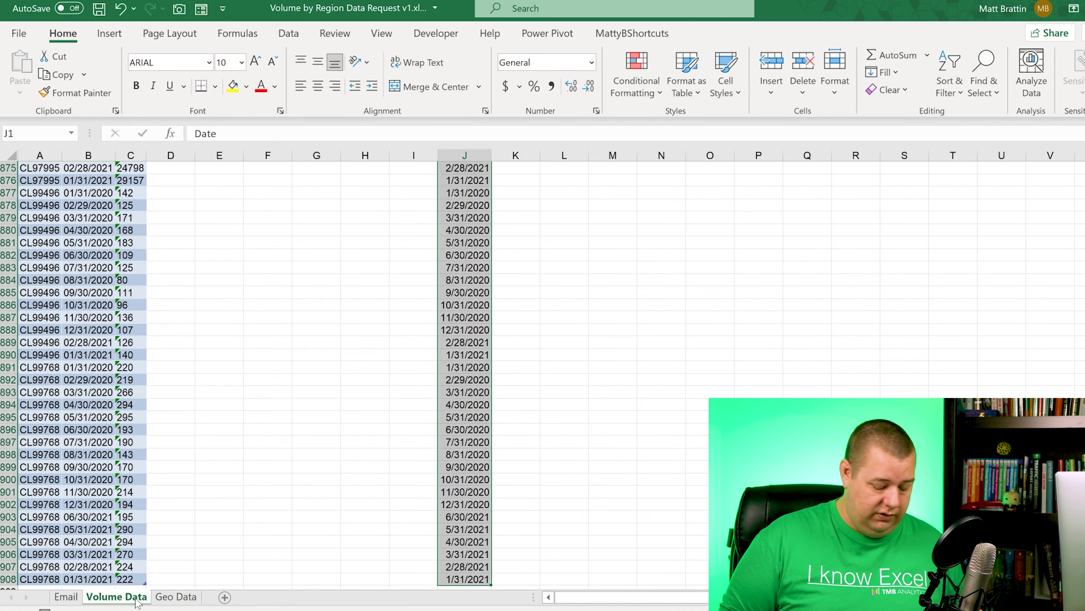
{"action": "key", "text": "alt+h"}
{"action": "key", "text": "s"}
{"action": "key", "text": "f"}
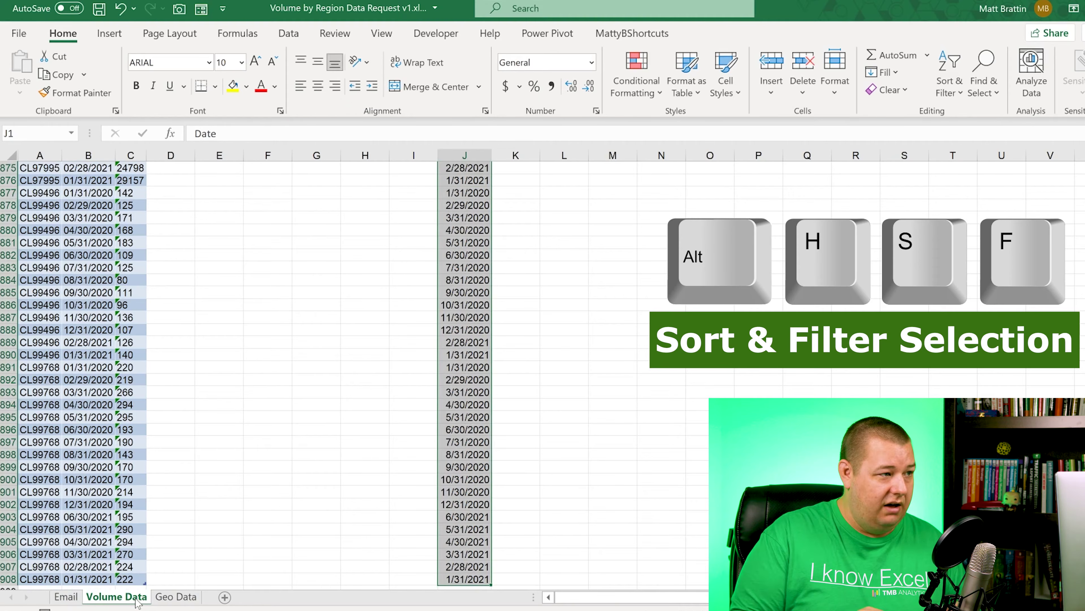
{"action": "key", "text": "ctrl+Up"}
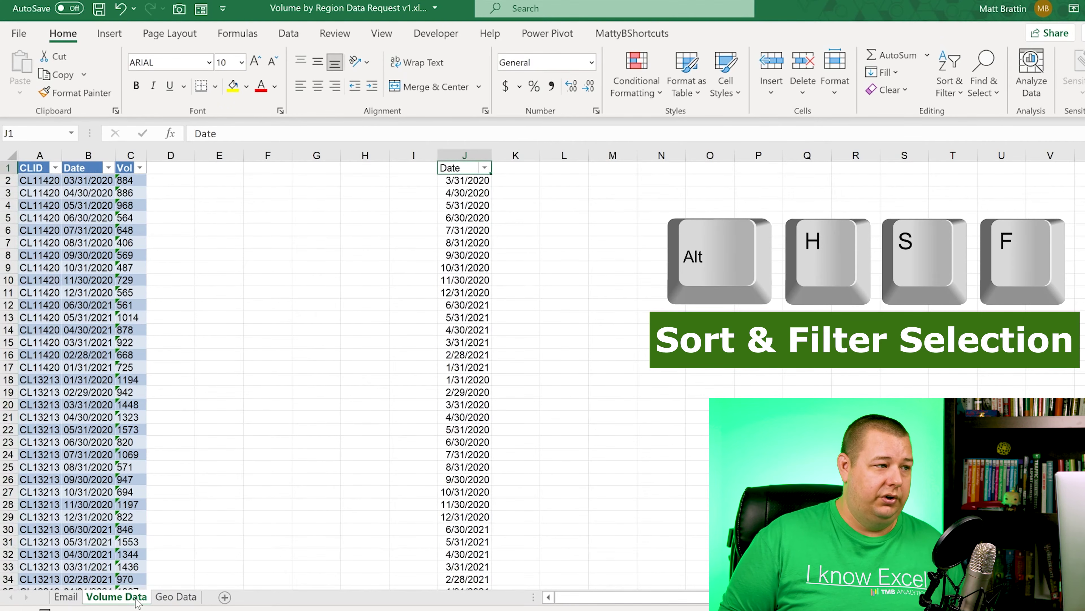
{"action": "key", "text": "alt+Down"}
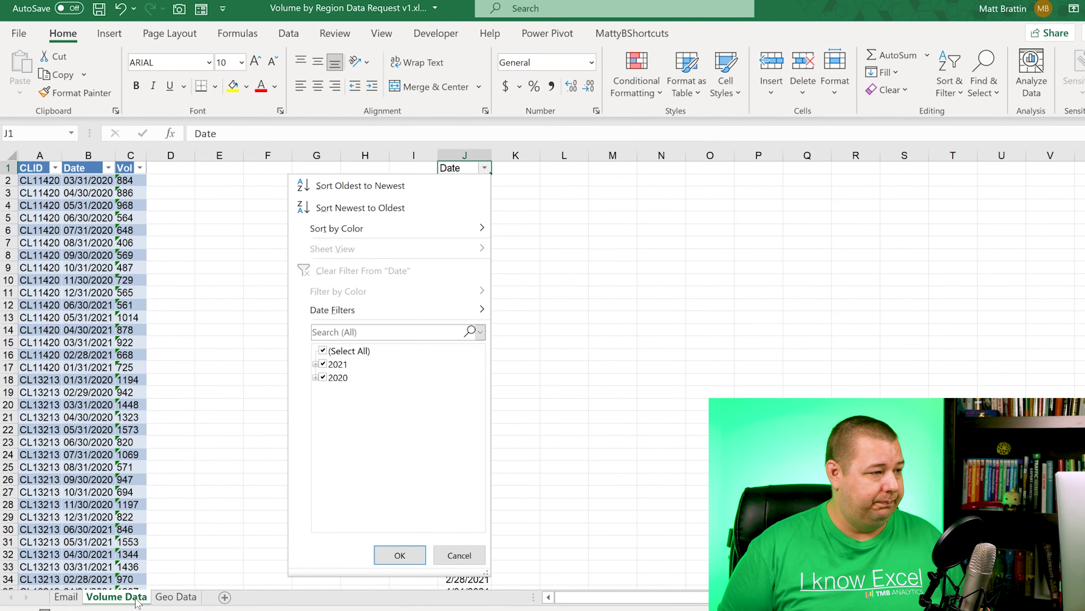
{"action": "key", "text": "Escape"}
Step: Delete column J with its copied dates
{"action": "key", "text": "ctrl+space"}
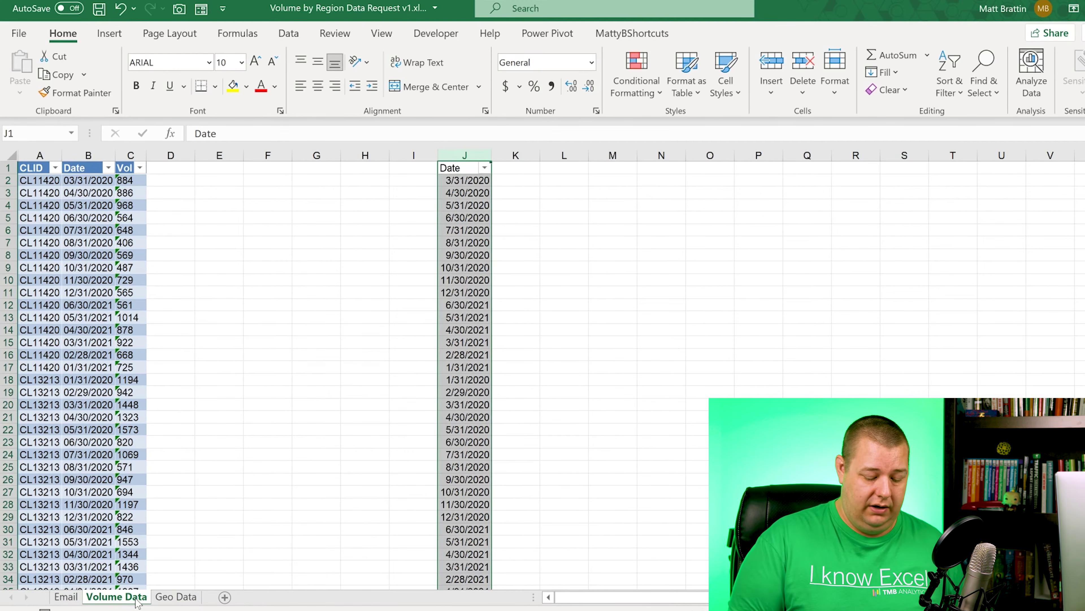
{"action": "key", "text": "ctrl+minus"}
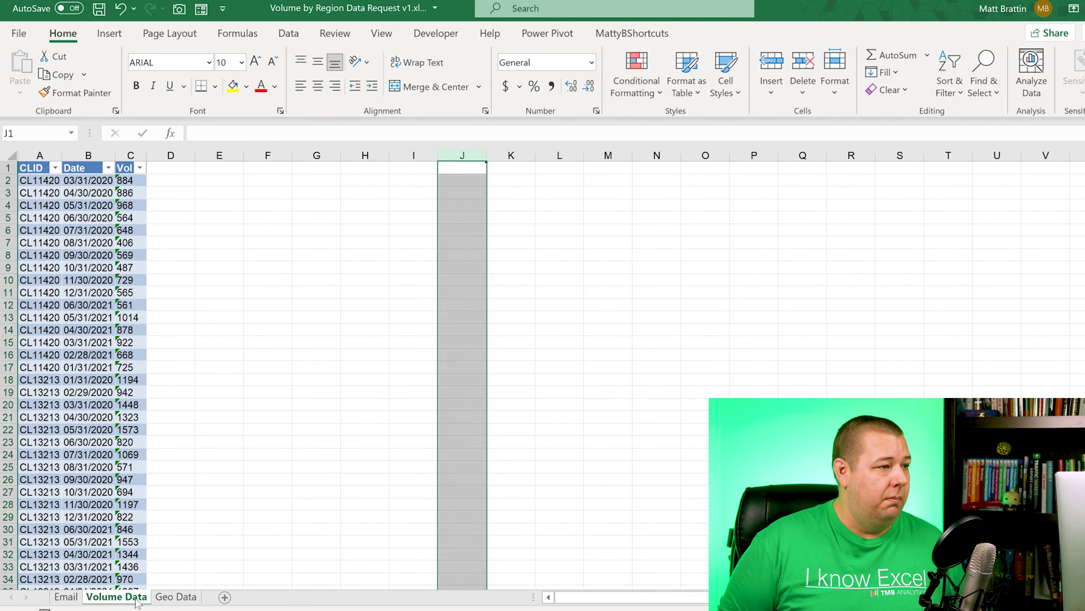
Step: Convert all text dates in the table's Date column to real dates with Text to Columns
{"action": "key", "text": "Left"}
{"action": "key", "text": "Left"}
{"action": "key", "text": "Left"}
{"action": "key", "text": "Left"}
{"action": "key", "text": "Left"}
{"action": "key", "text": "Left"}
{"action": "key", "text": "Left"}
{"action": "key", "text": "Left"}
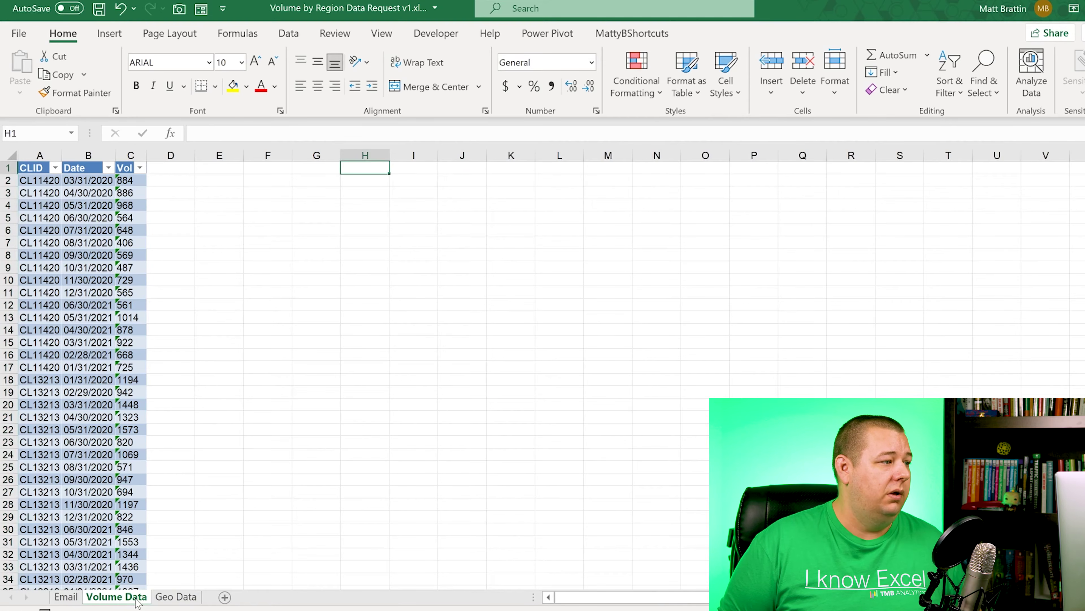
{"action": "key", "text": "Down"}
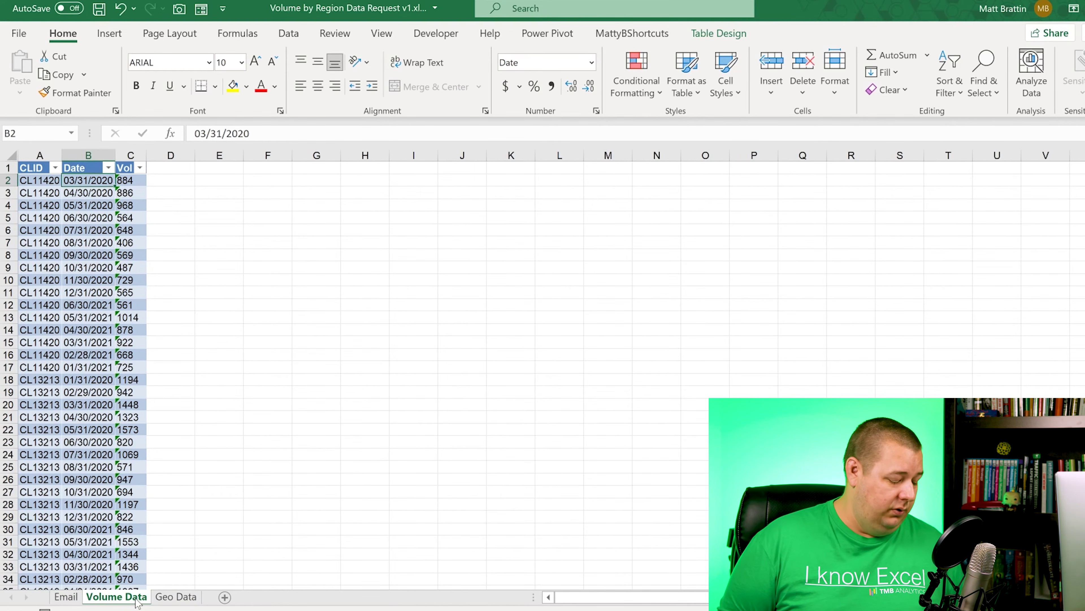
{"action": "key", "text": "ctrl+shift+Down"}
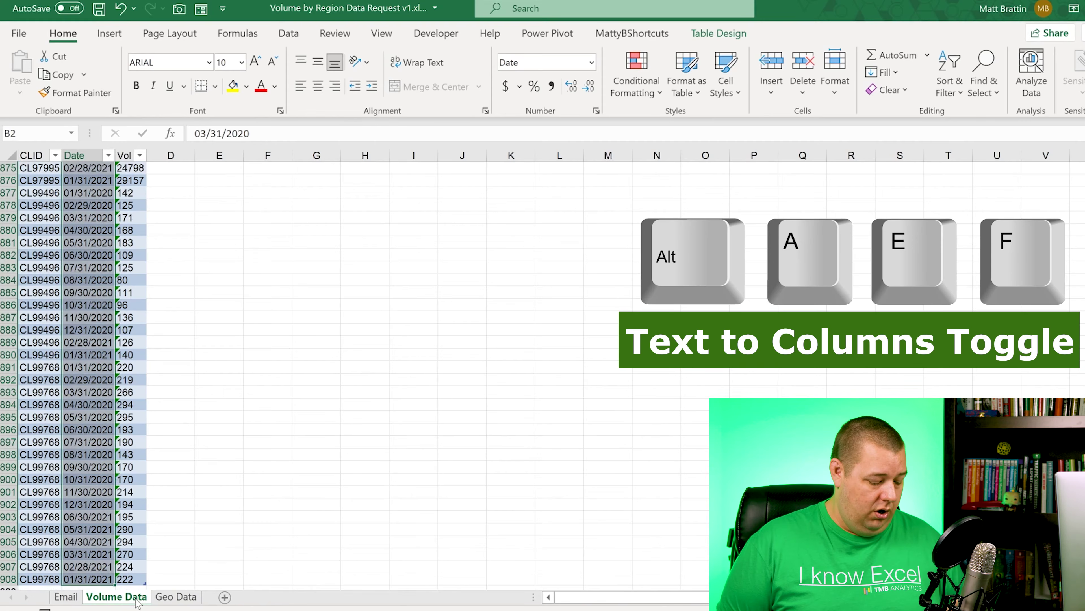
{"action": "key", "text": "alt"}
{"action": "key", "text": "a"}
{"action": "key", "text": "e"}
{"action": "key", "text": "f"}
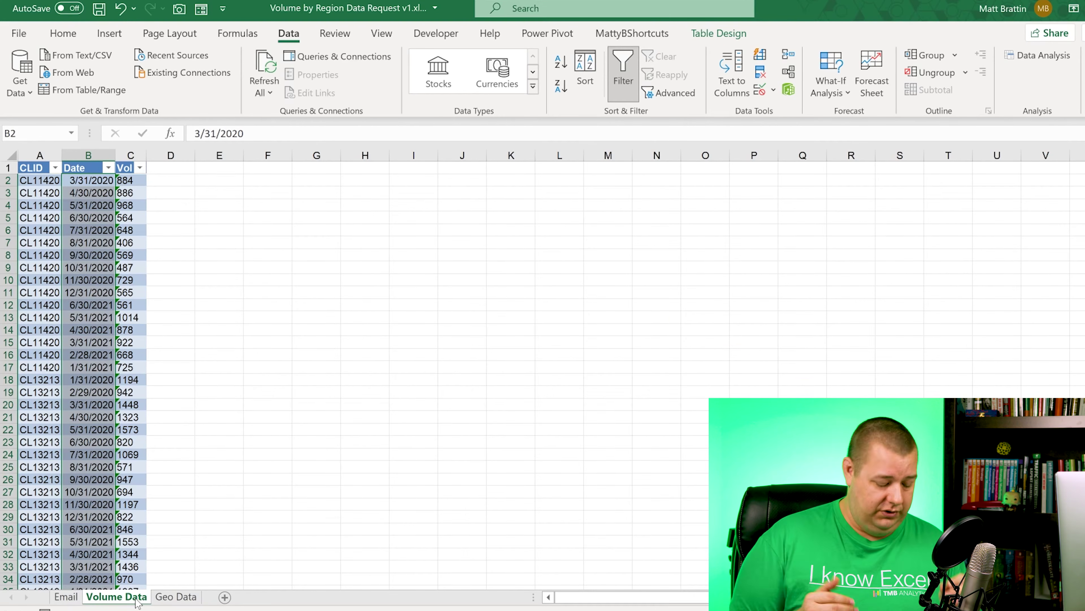
{"action": "key", "text": "alt"}
{"action": "key", "text": "a"}
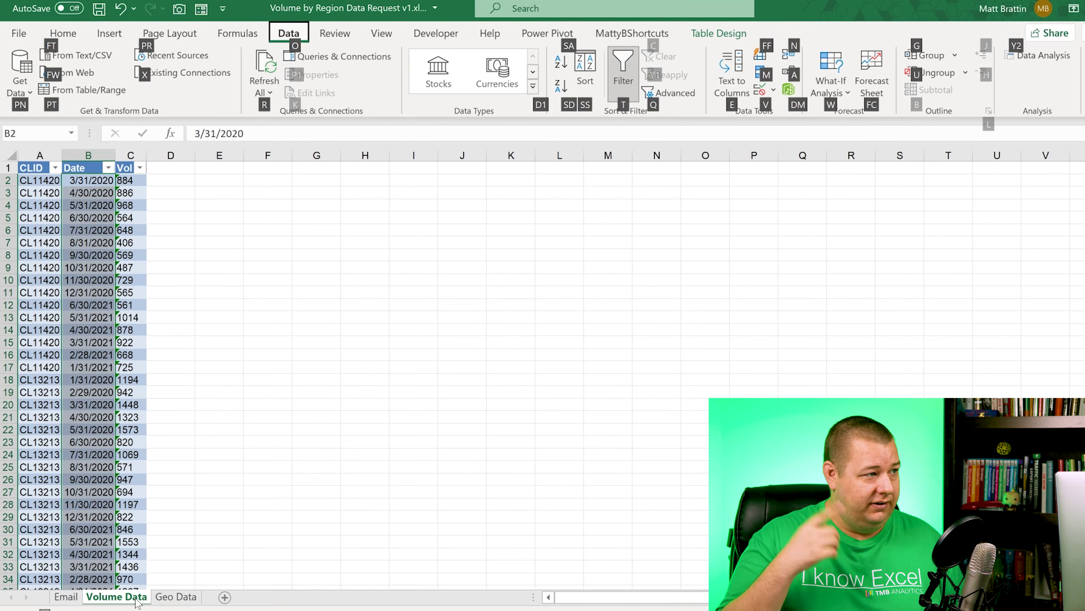
{"action": "key", "text": "e"}
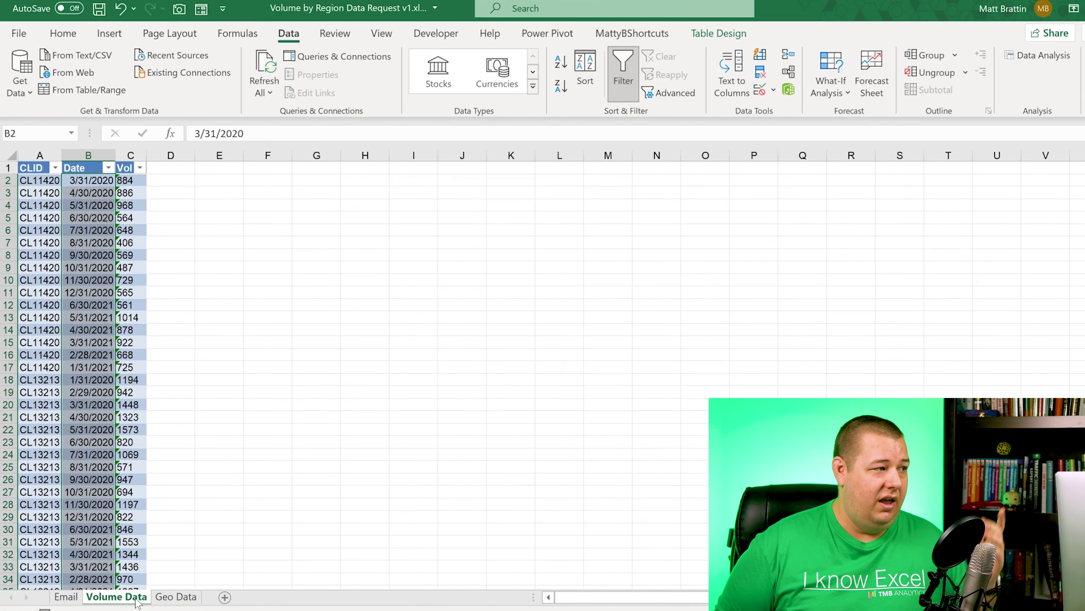
{"action": "key", "text": "Down"}
{"action": "key", "text": "Up"}
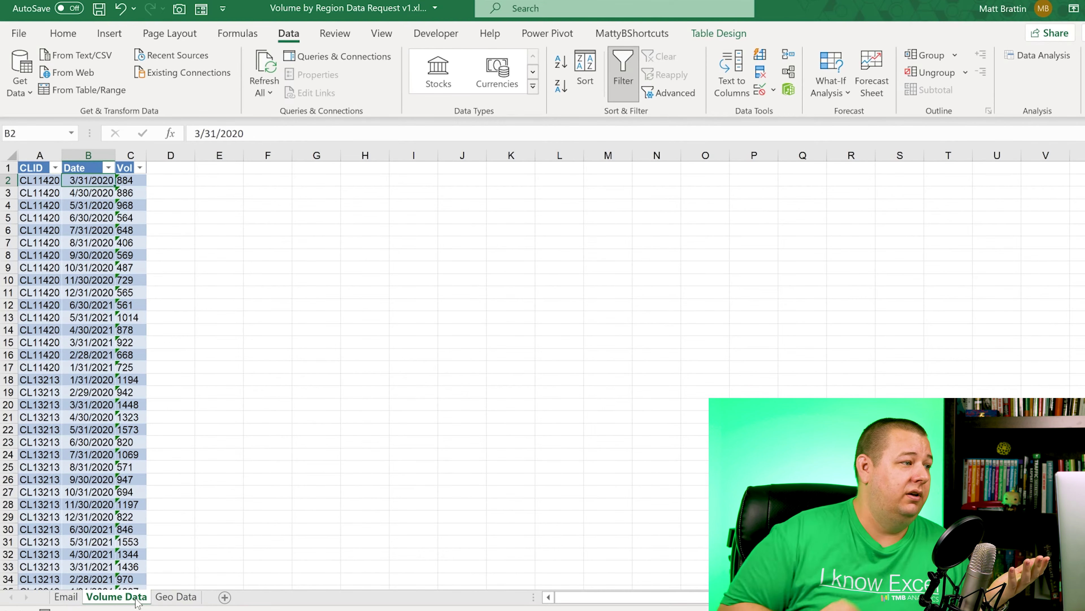
{"action": "key", "text": "Up"}
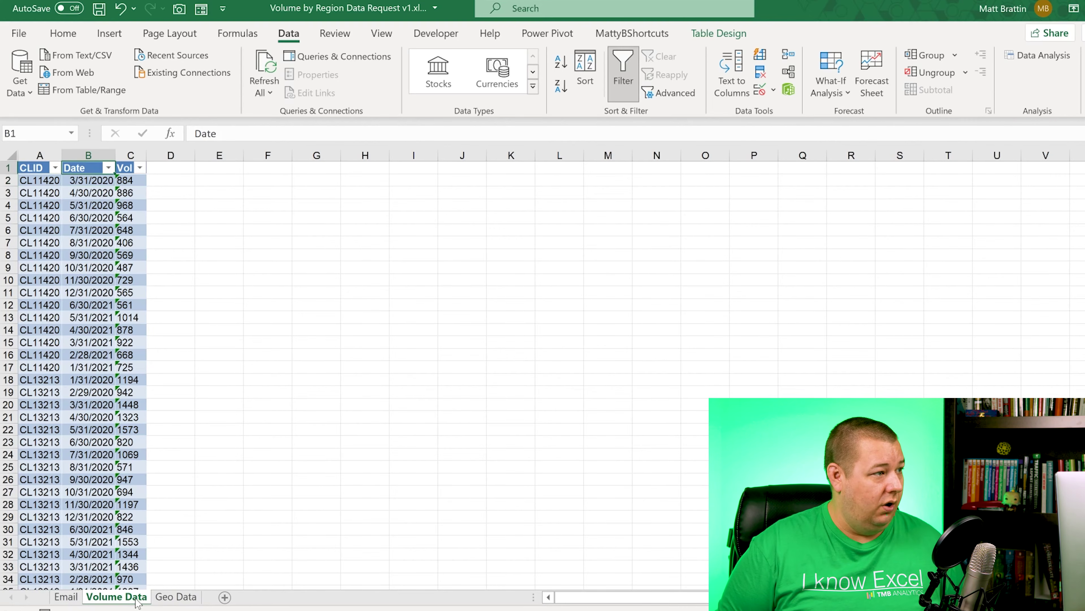
Step: Check how the Date column's filter list groups the dates, and view the error-checking options for the first Vol value
{"action": "key", "text": "alt+Down"}
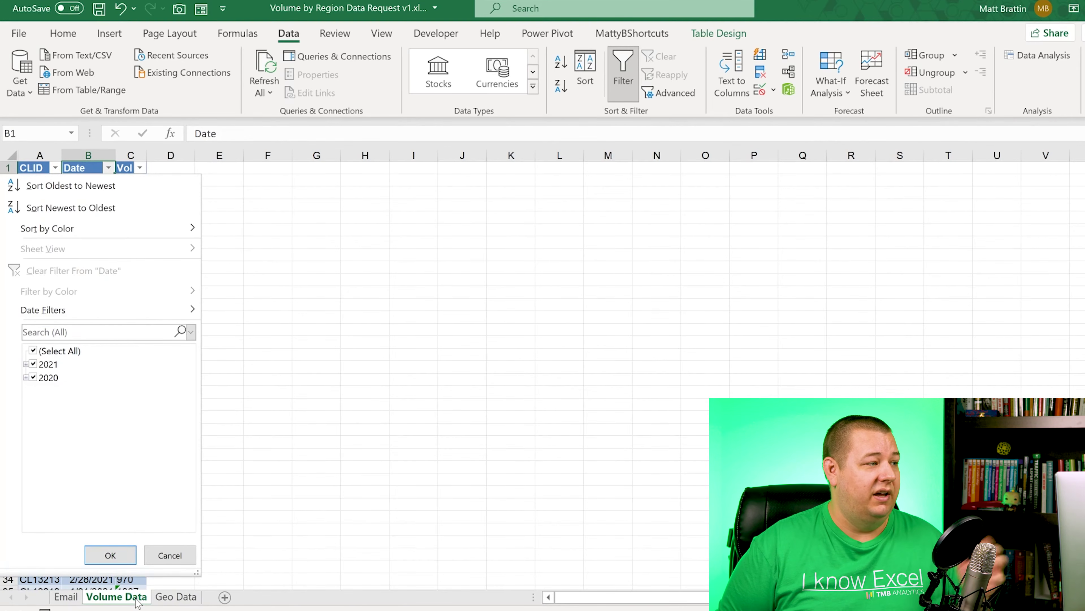
{"action": "key", "text": "Escape"}
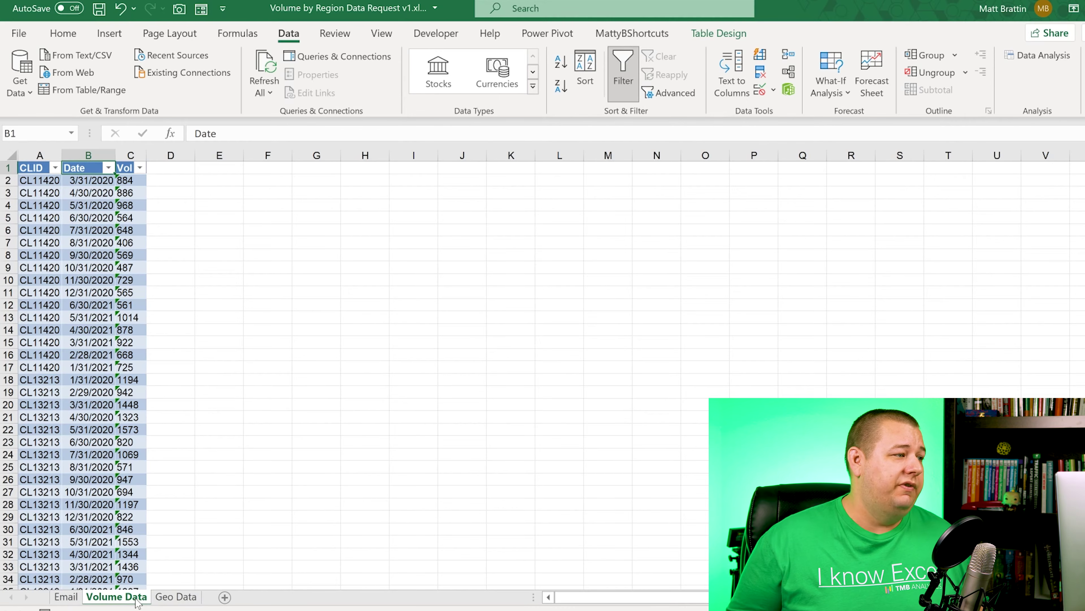
{"action": "key", "text": "Right"}
{"action": "key", "text": "Down"}
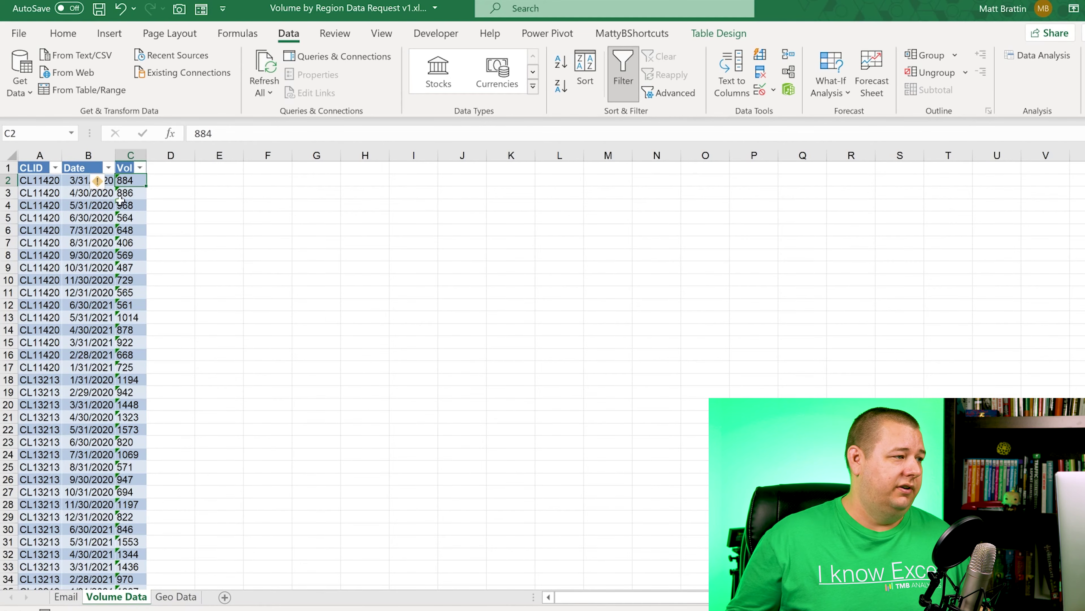
{"action": "left_click", "coordinate": [100, 183]}
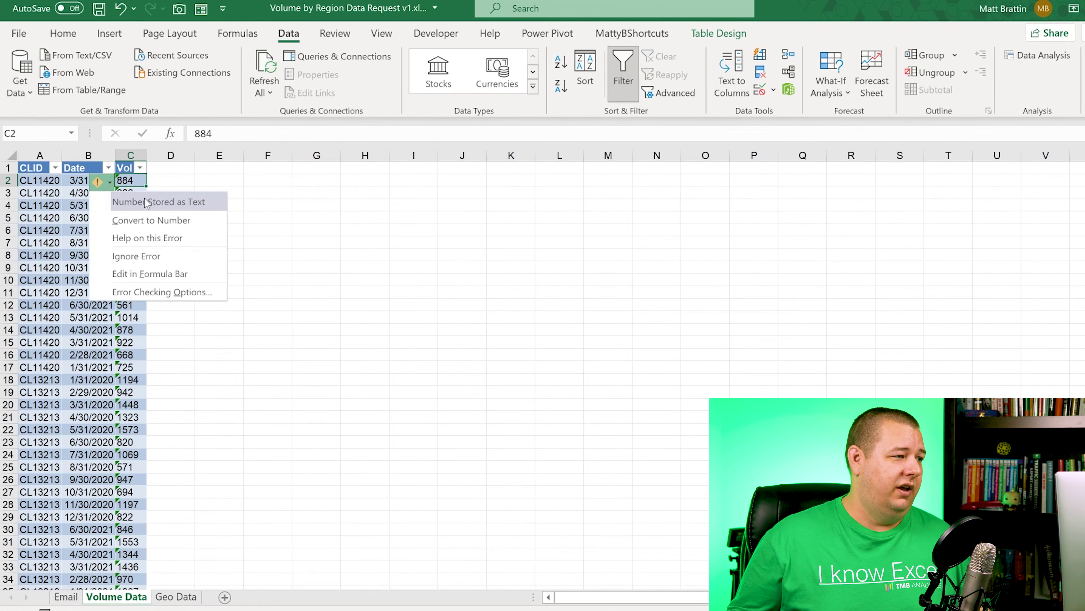
{"action": "left_click", "coordinate": [306, 231]}
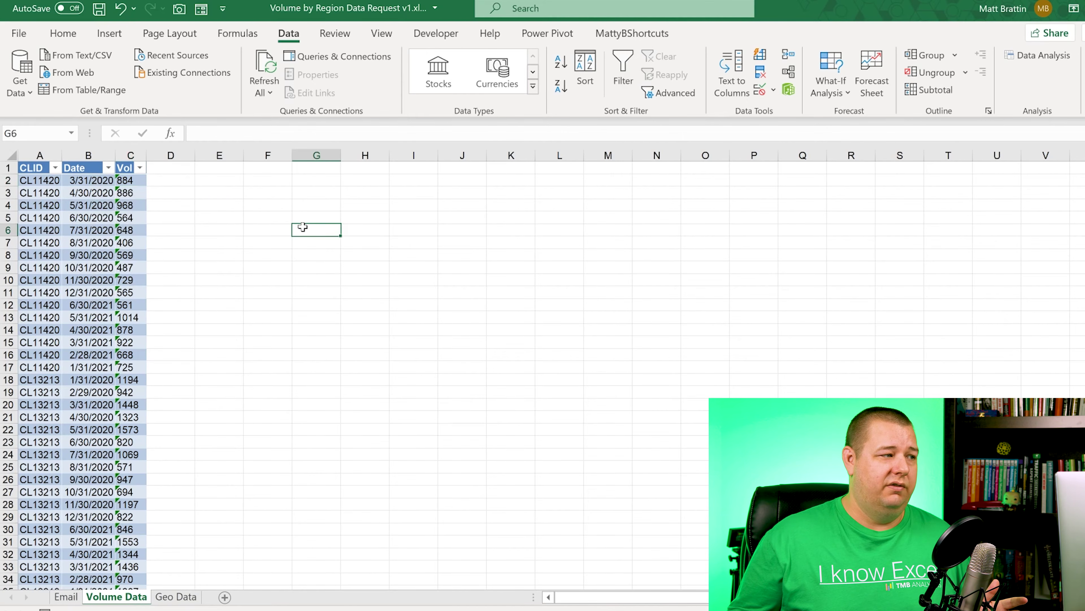
Step: Select all values in the Vol column and view the error options offered for numbers stored as text
{"action": "left_click", "coordinate": [132, 180]}
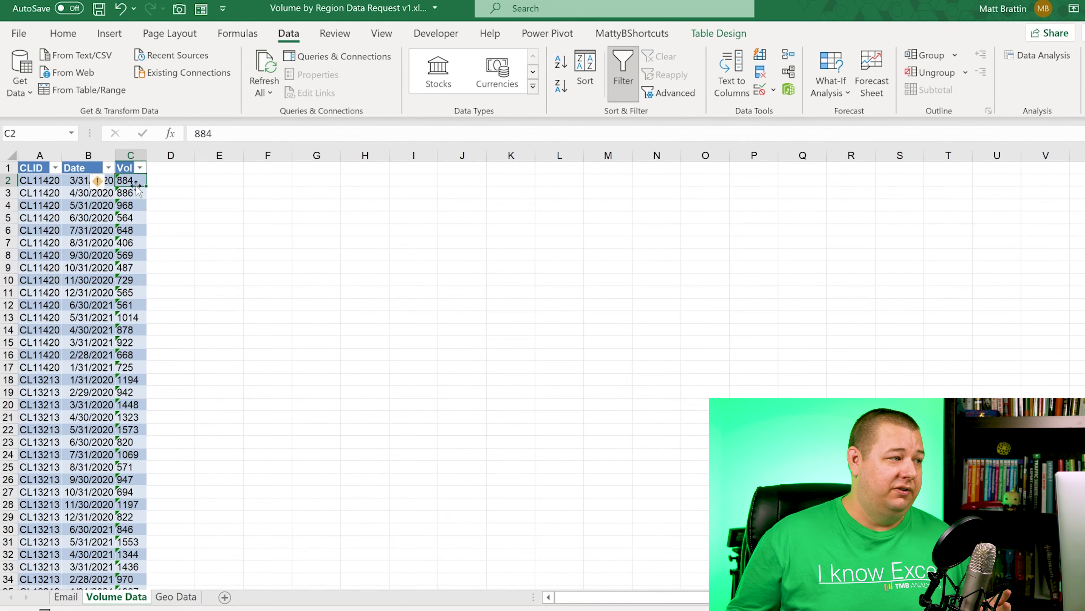
{"action": "key", "text": "ctrl+shift+Down"}
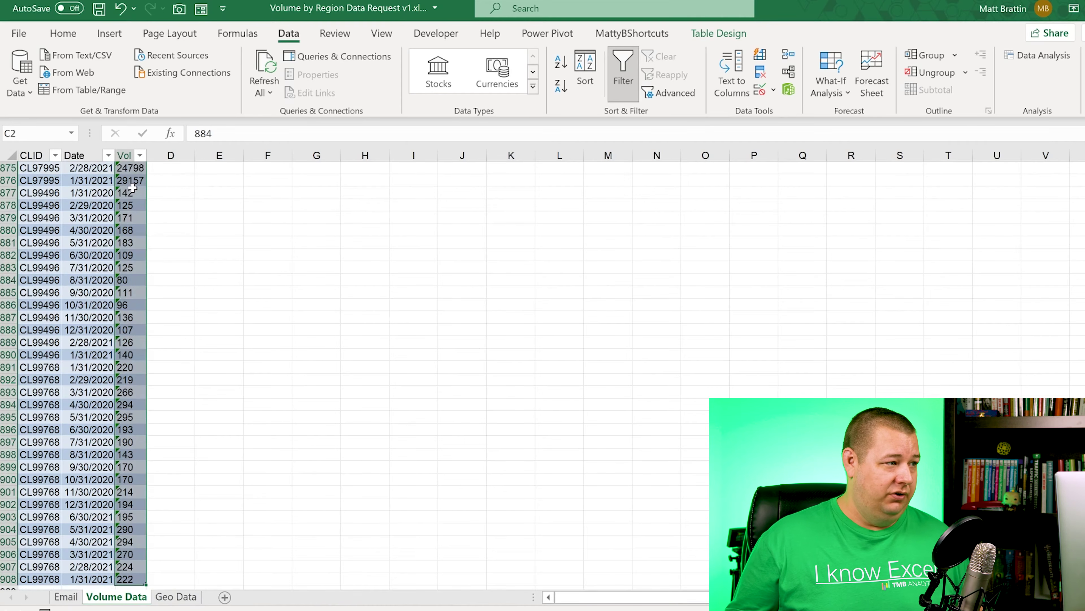
{"action": "scroll", "coordinate": [572, 267], "scroll_direction": "up", "scroll_amount": 9}
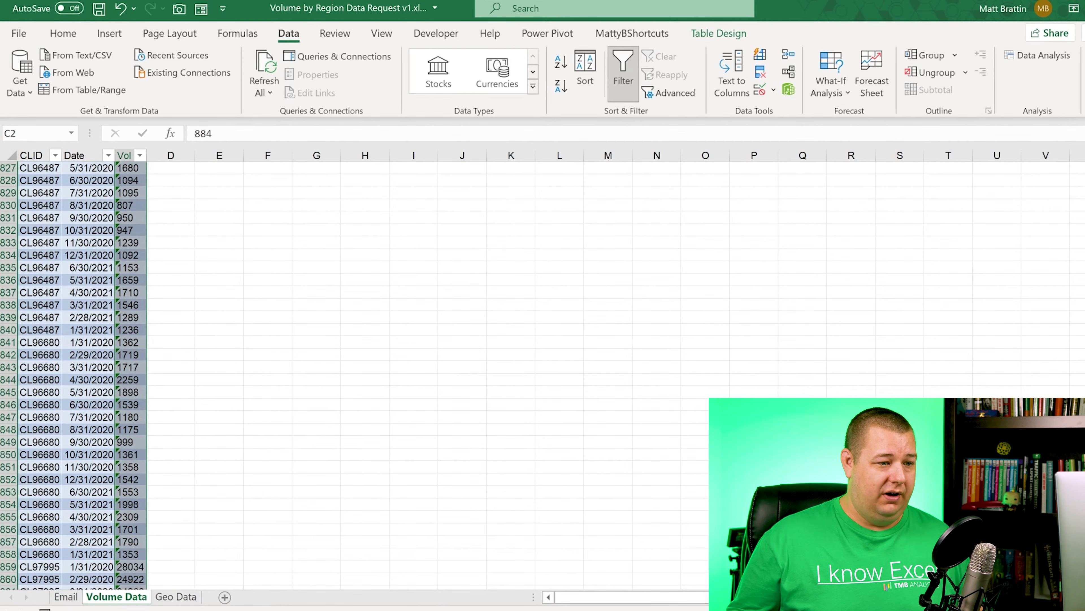
{"action": "key", "text": "ctrl+BackSpace"}
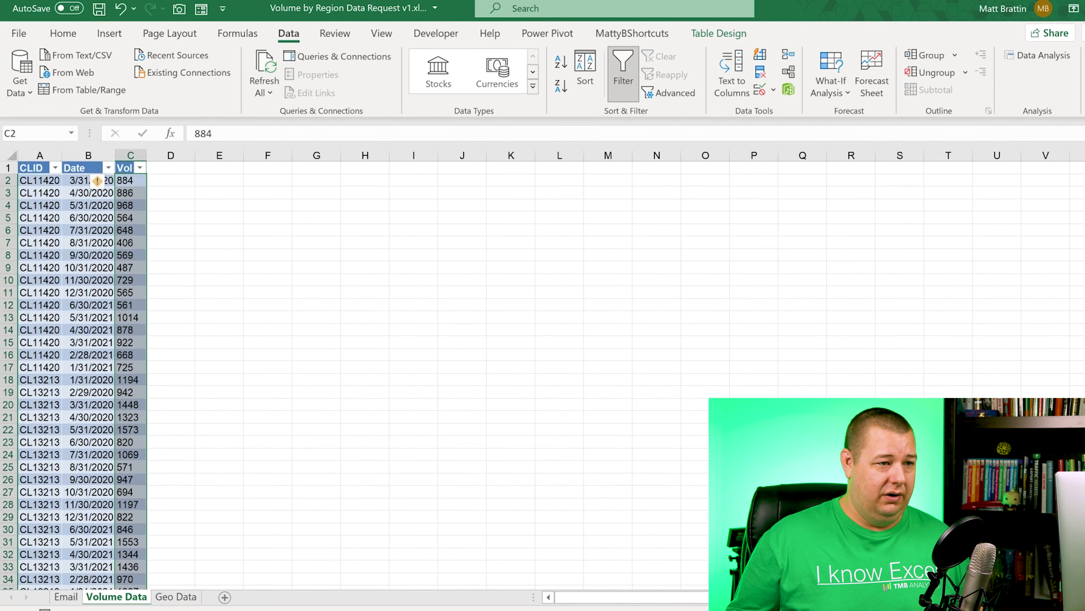
{"action": "left_click", "coordinate": [98, 181]}
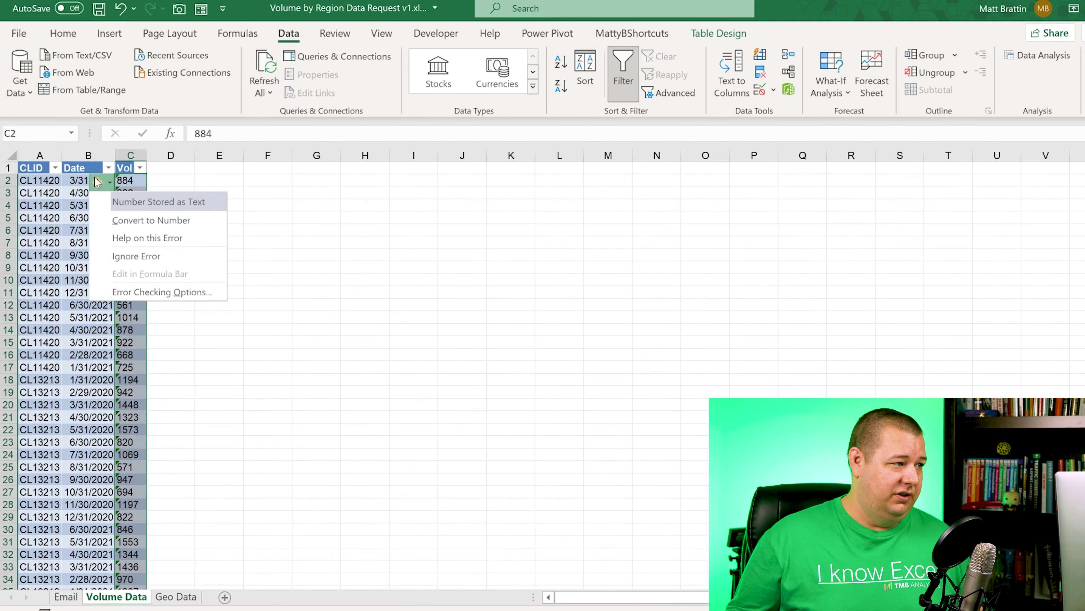
{"action": "left_click", "coordinate": [406, 232]}
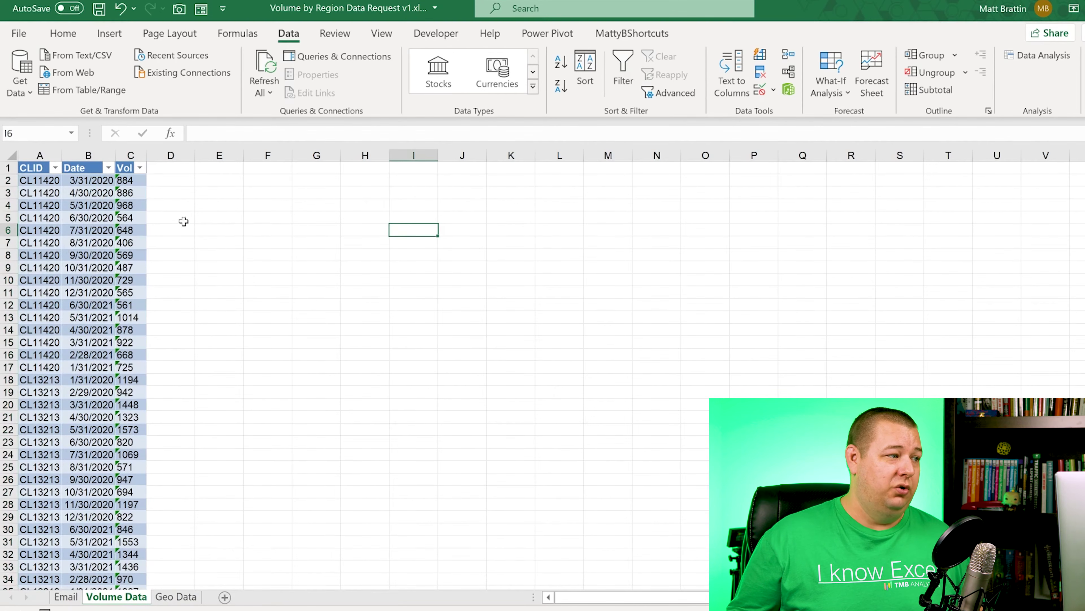
Step: Convert the whole Vol column of the table from text to numbers with Text to Columns
{"action": "left_click", "coordinate": [138, 204]}
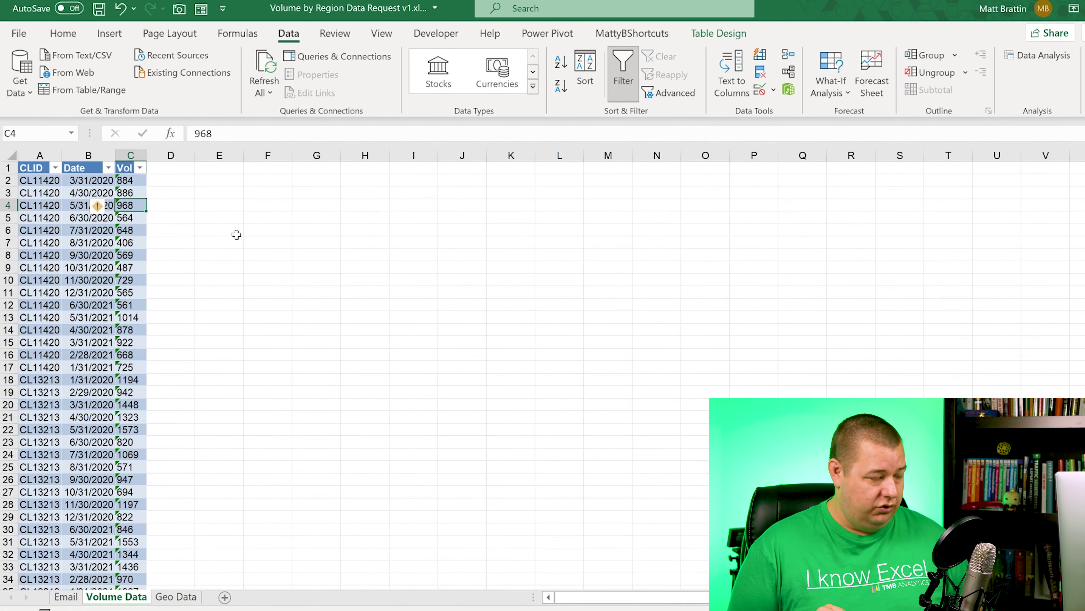
{"action": "key", "text": "ctrl+space"}
{"action": "key", "text": "alt"}
{"action": "key", "text": "a"}
{"action": "key", "text": "e"}
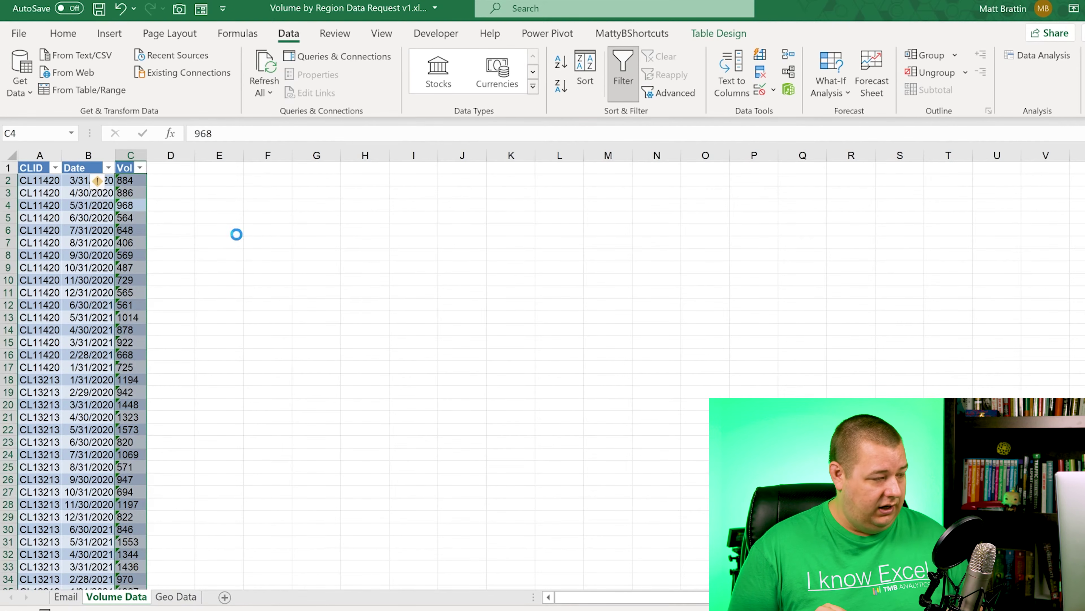
{"action": "key", "text": "f"}
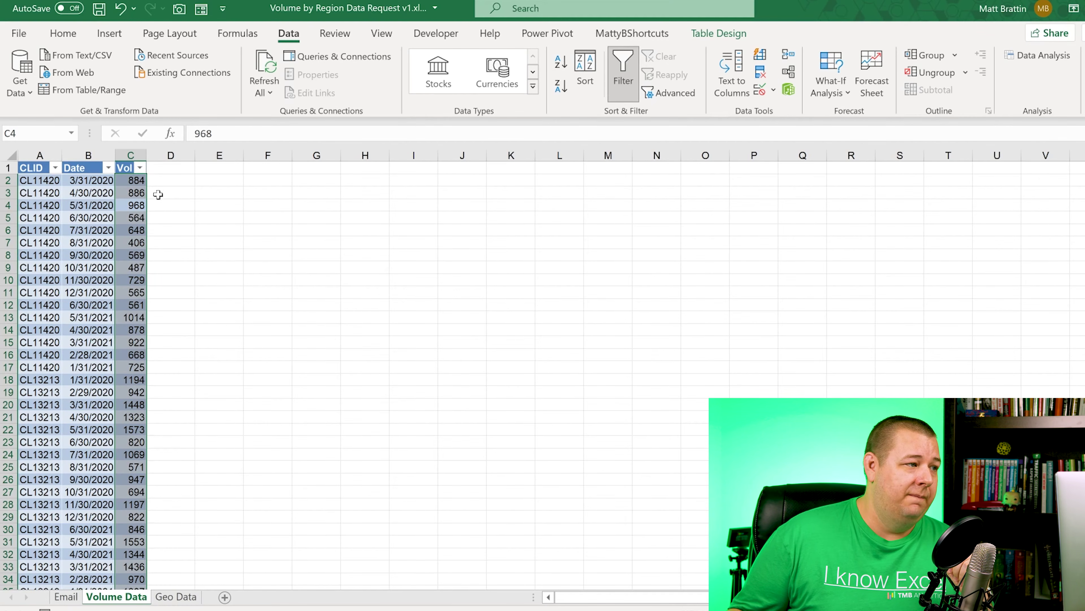
Step: Check the Vol column's filter list to see how its values are recognised and ordered
{"action": "left_click", "coordinate": [140, 167]}
{"action": "mouse_move", "coordinate": [189, 362]}
{"action": "left_mouse_down"}
{"action": "mouse_move", "coordinate": [201, 523]}
{"action": "mouse_move", "coordinate": [180, 534]}
{"action": "mouse_move", "coordinate": [199, 357]}
{"action": "left_mouse_up"}
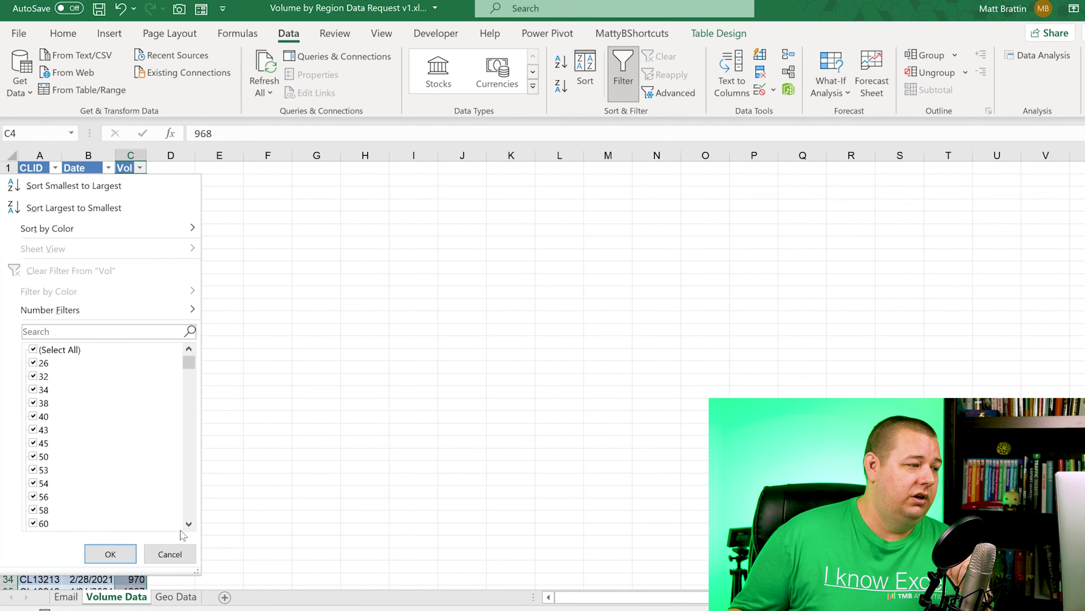
{"action": "left_click", "coordinate": [169, 554]}
{"action": "left_click", "coordinate": [233, 317]}
{"action": "left_click", "coordinate": [101, 268]}
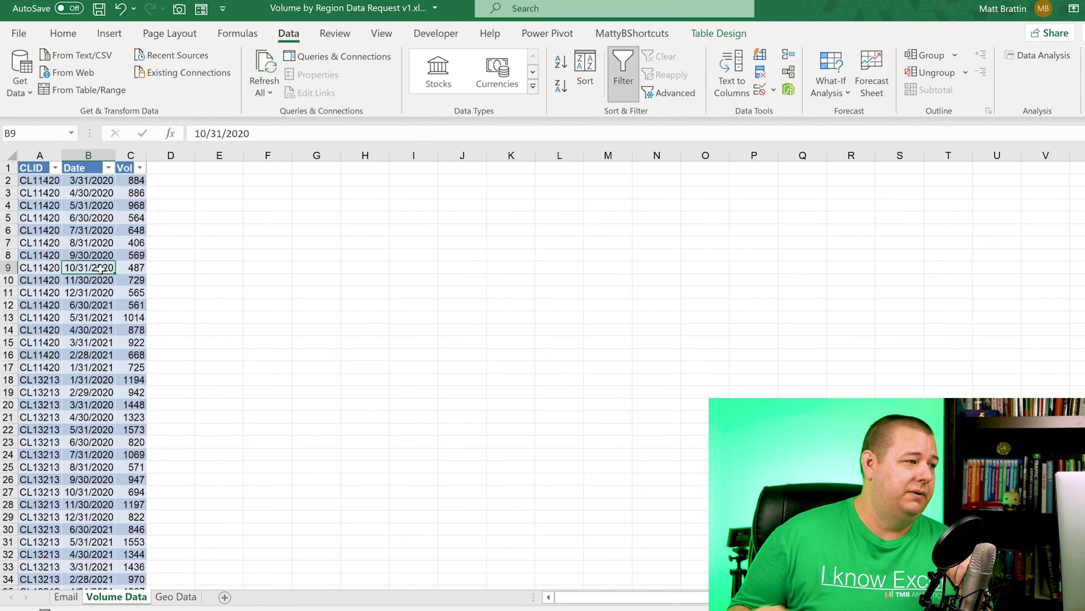
Step: Format all Vol values in comma style with no decimal places and return to cell A1
{"action": "key", "text": "Right"}
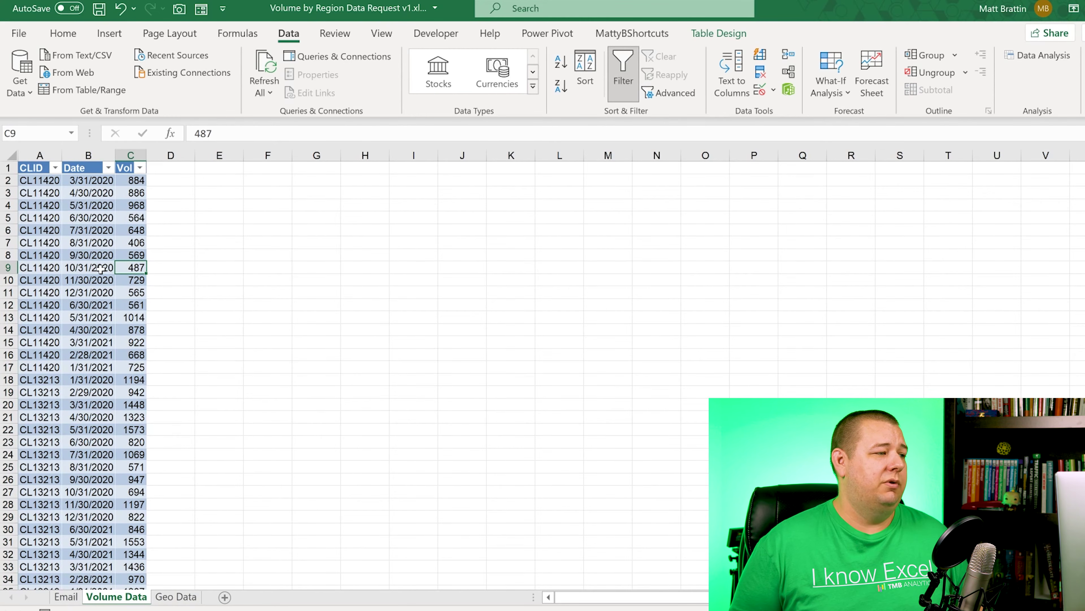
{"action": "key", "text": "ctrl+shift+Down"}
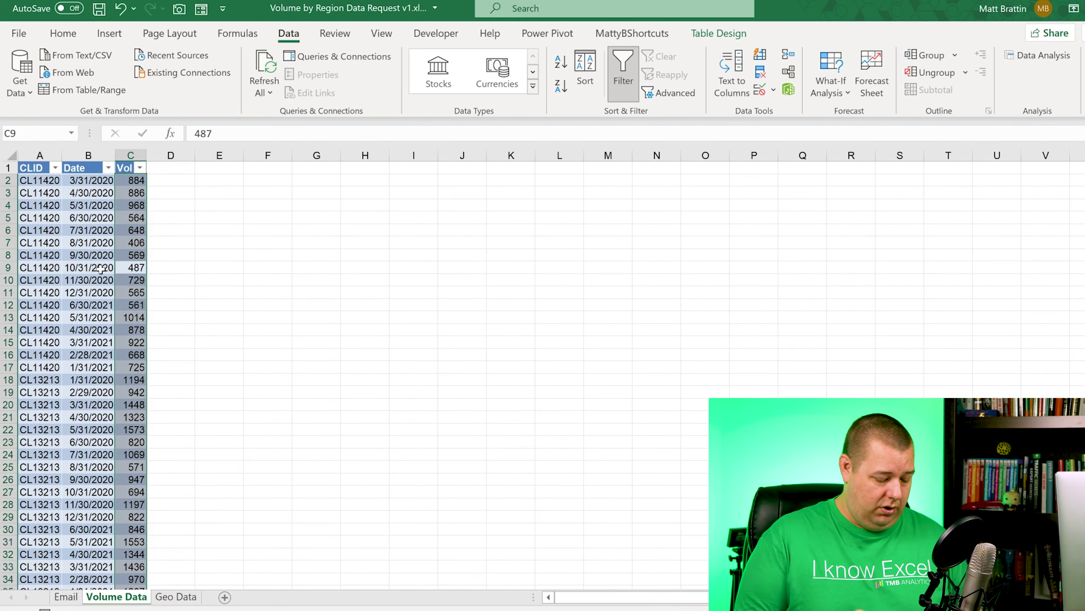
{"action": "key", "text": "alt+h"}
{"action": "key", "text": "k"}
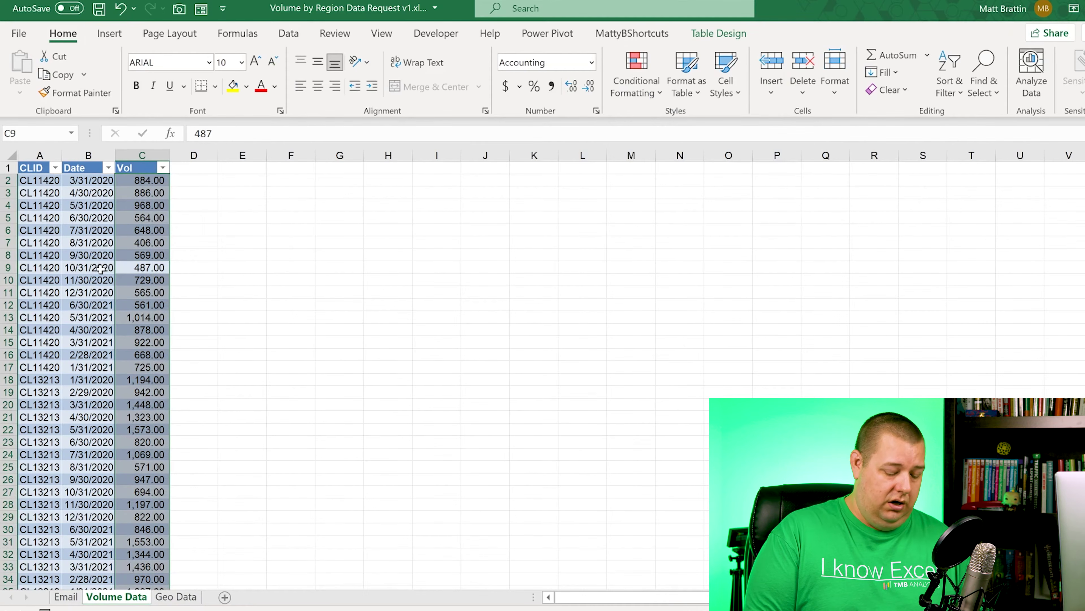
{"action": "key", "text": "alt"}
{"action": "key", "text": "h"}
{"action": "key", "text": "9"}
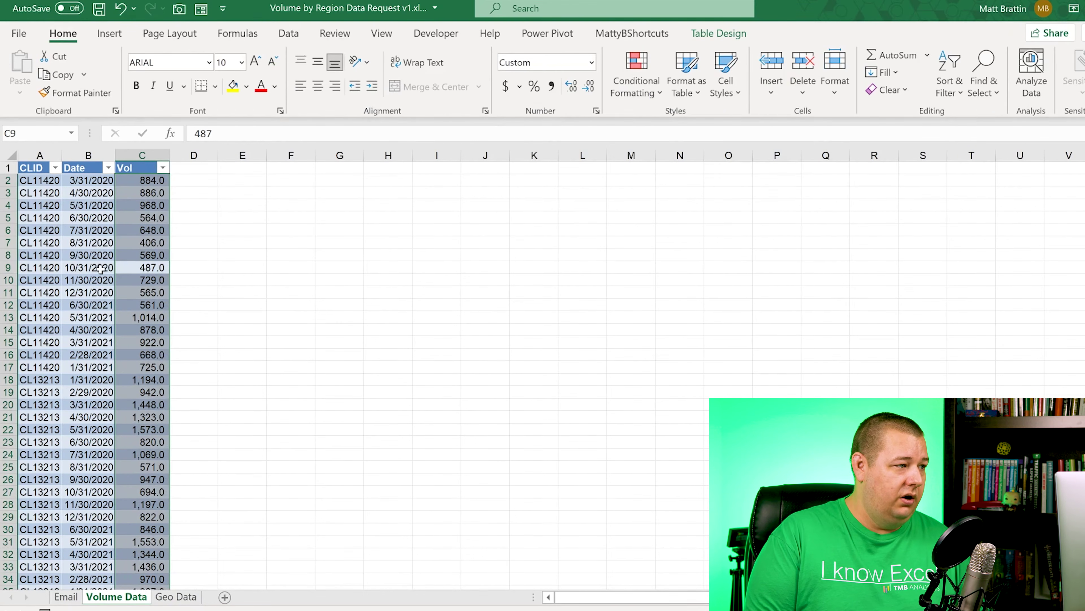
{"action": "key", "text": "h"}
{"action": "key", "text": "9"}
{"action": "key", "text": "Down"}
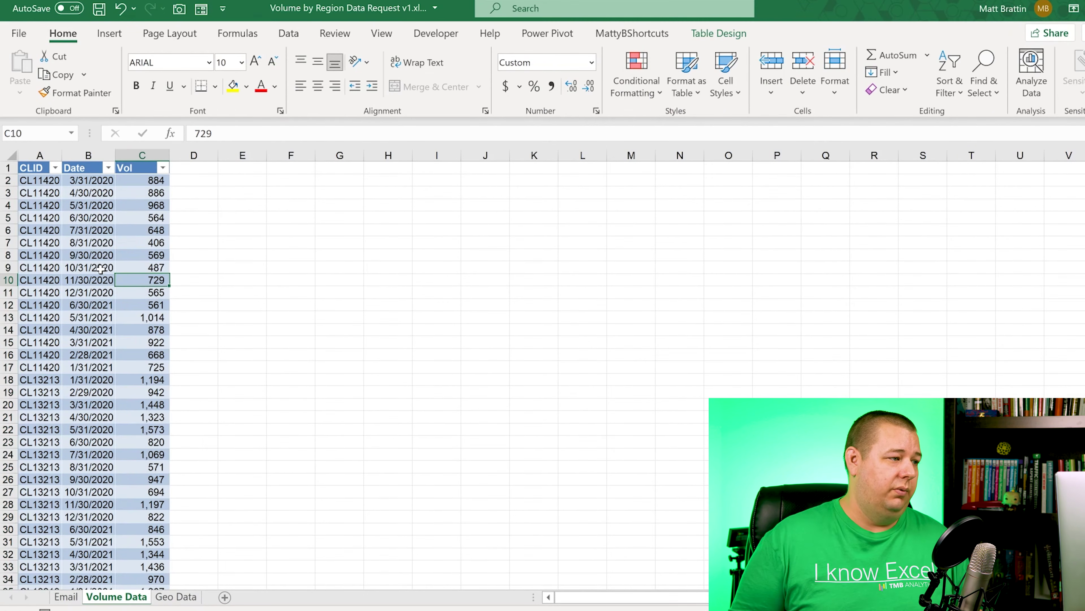
{"action": "key", "text": "Up"}
{"action": "key", "text": "ctrl+Up"}
{"action": "key", "text": "ctrl+Left"}
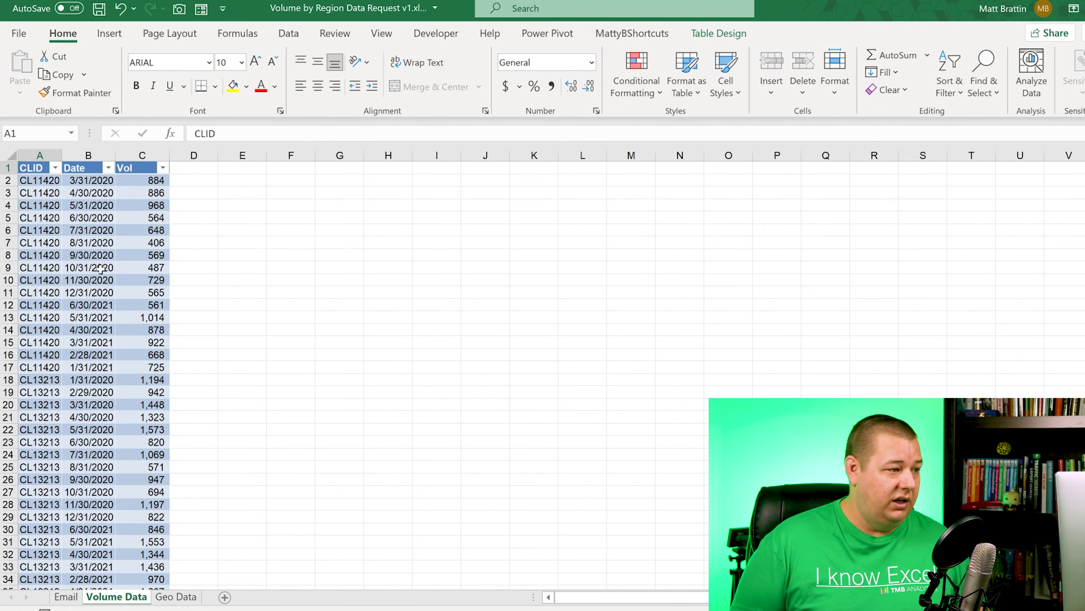
Step: Turn off text wrapping across the whole Geo Data sheet and autofit its column widths
{"action": "key", "text": "ctrl+Page_Down"}
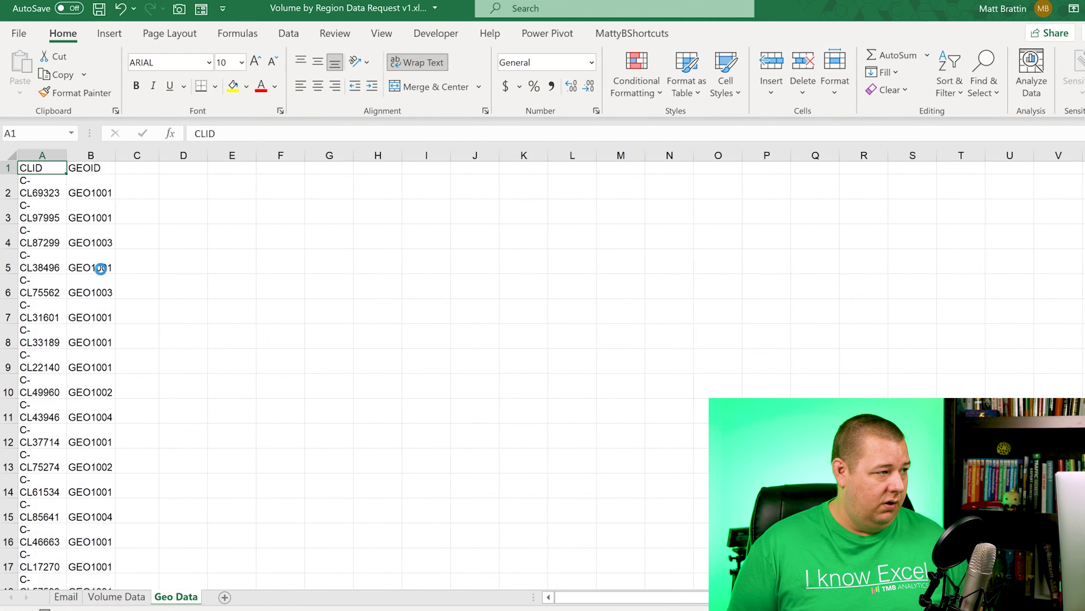
{"action": "key", "text": "ctrl+shift+End"}
{"action": "key", "text": "alt+h"}
{"action": "key", "text": "w"}
{"action": "key", "text": "alt+h"}
{"action": "key", "text": "o"}
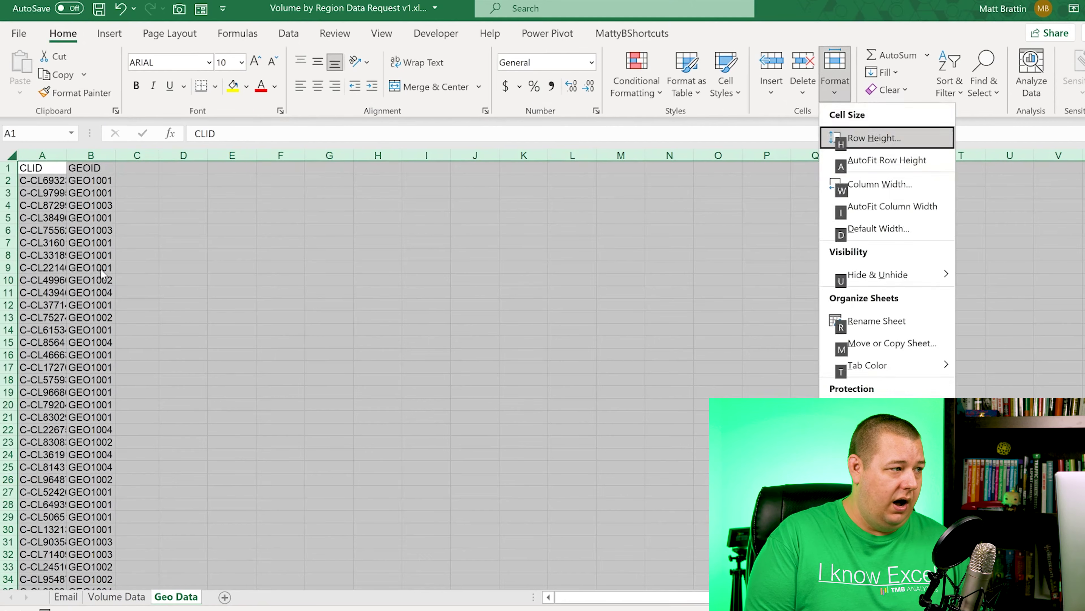
{"action": "key", "text": "i"}
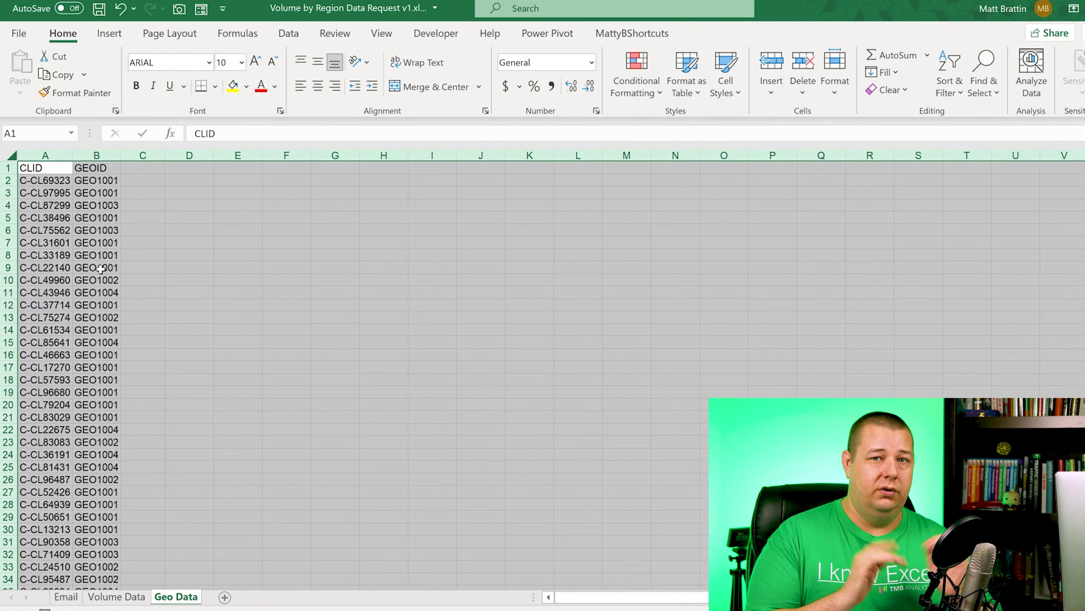
Step: Convert the Geo Data range A1:B54 into a table with headers
{"action": "key", "text": "Up"}
{"action": "key", "text": "Down"}
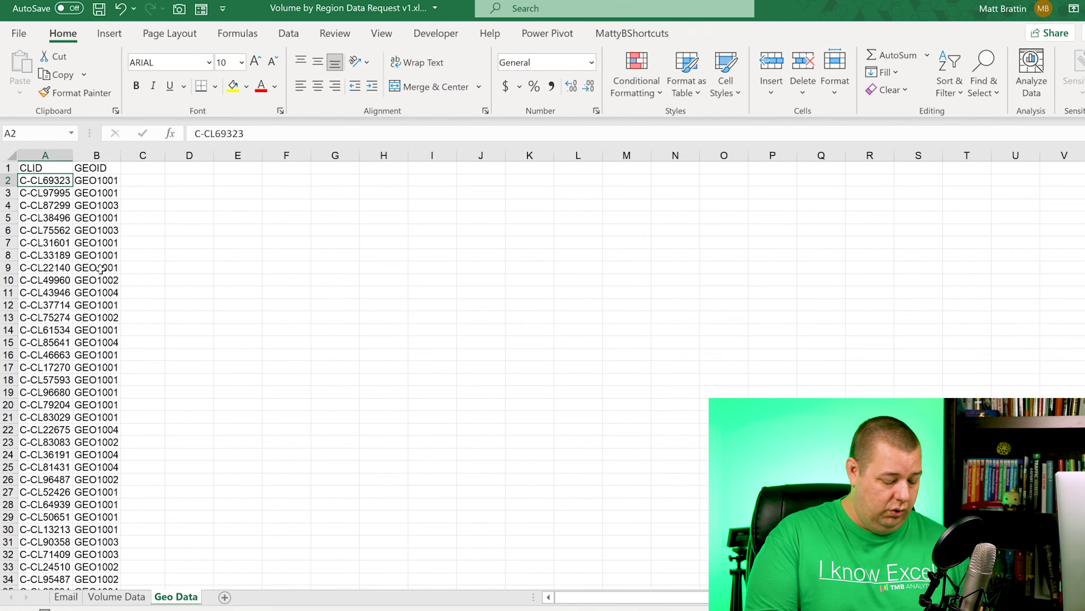
{"action": "key", "text": "ctrl+t"}
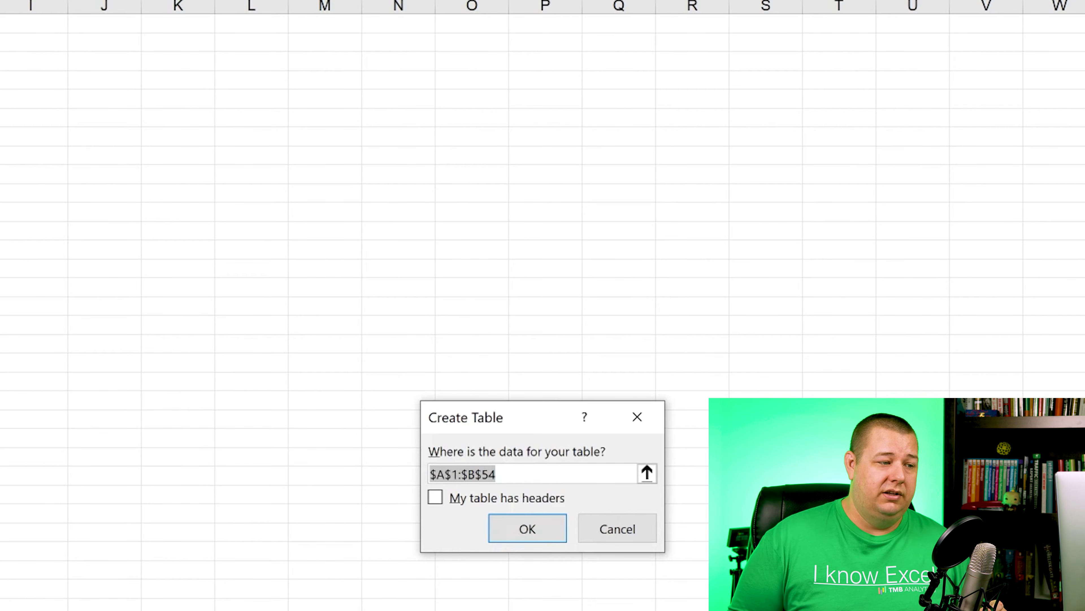
{"action": "key", "text": "Tab"}
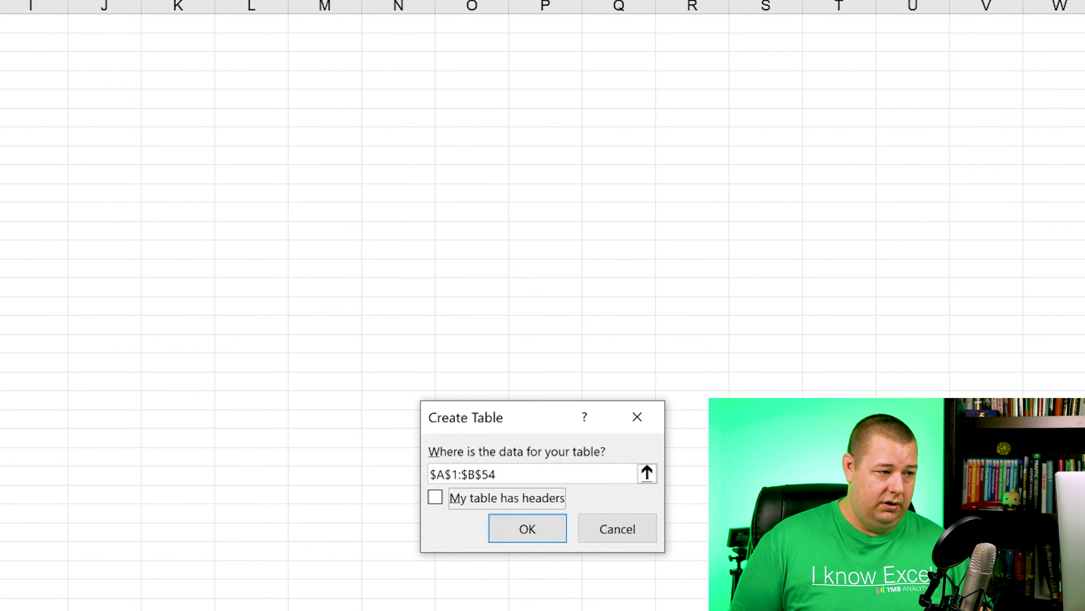
{"action": "key", "text": "space"}
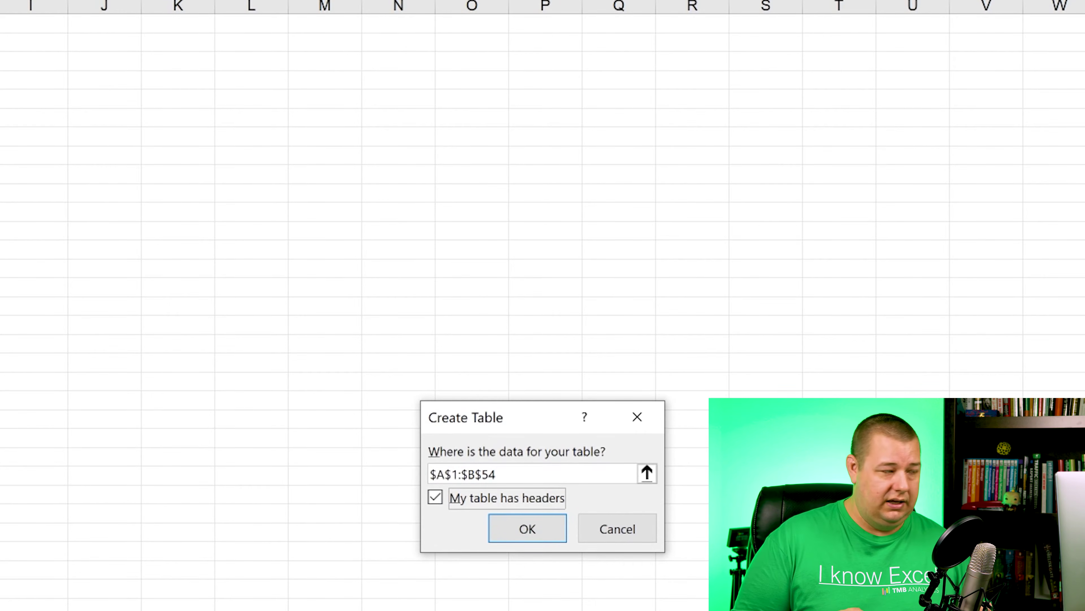
{"action": "key", "text": "Return"}
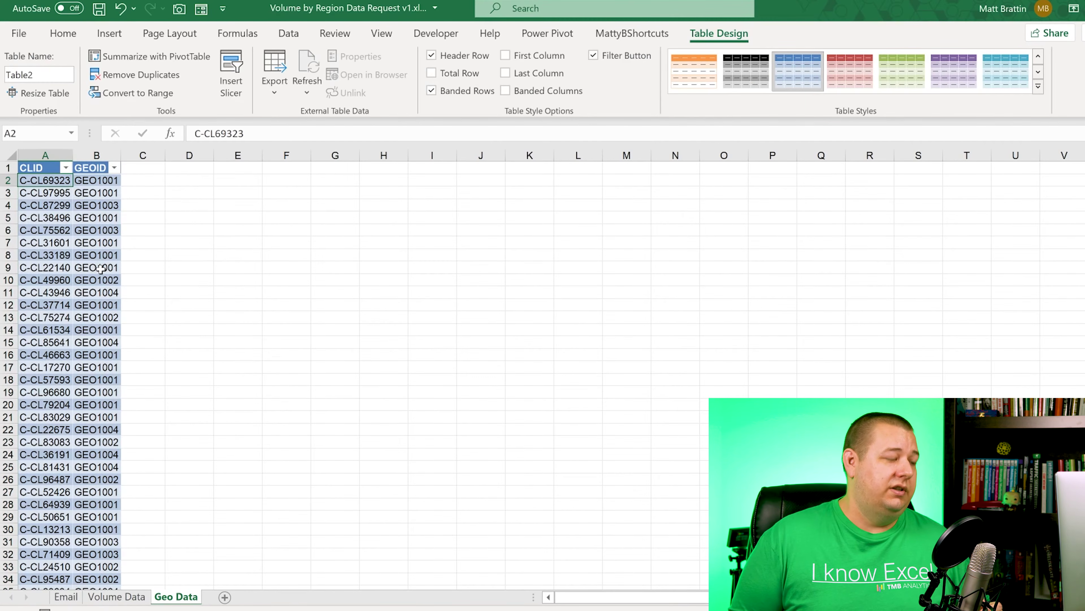
Step: Name the Geo Data table GeobyClient
{"action": "key", "text": "alt"}
{"action": "key", "text": "j"}
{"action": "key", "text": "t"}
{"action": "key", "text": "a"}
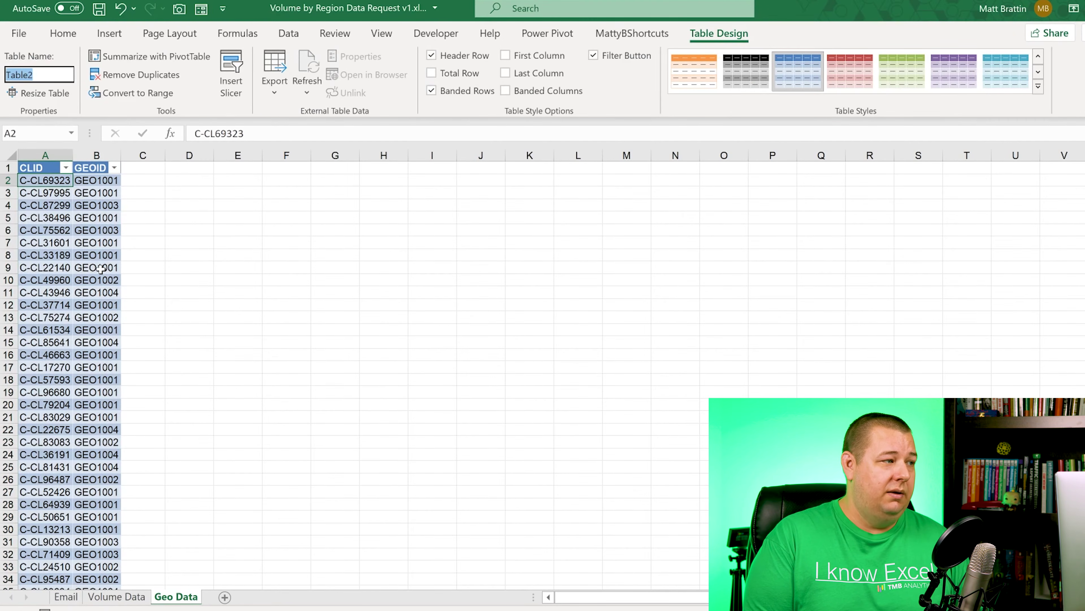
{"action": "type", "text": "Geo"}
{"action": "key", "text": "BackSpace"}
{"action": "key", "text": "BackSpace"}
{"action": "key", "text": "BackSpace"}
{"action": "type", "text": "Geo"}
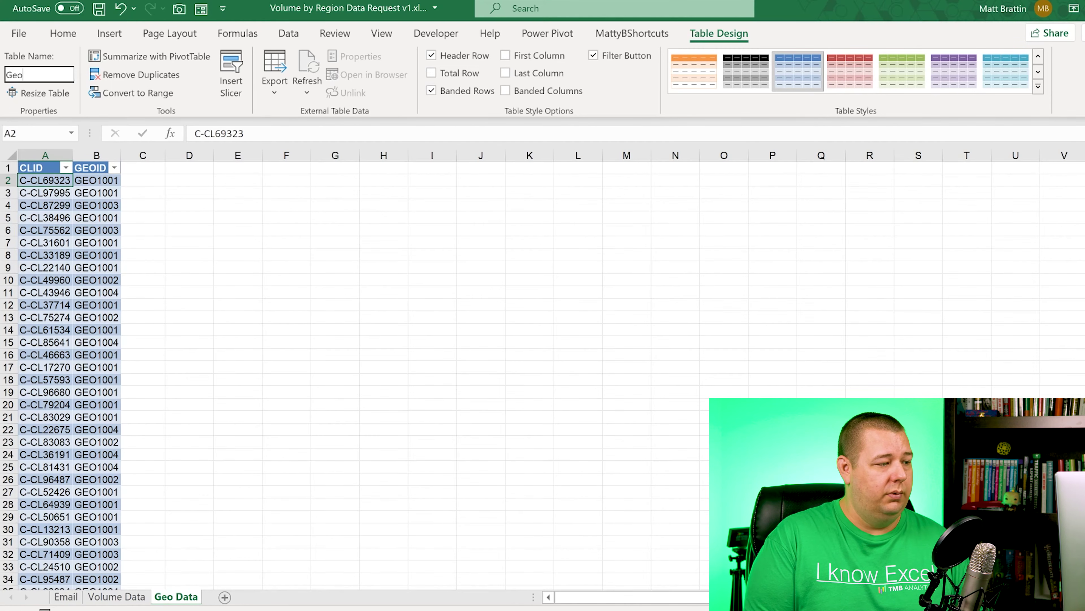
{"action": "type", "text": "byClient"}
{"action": "key", "text": "Return"}
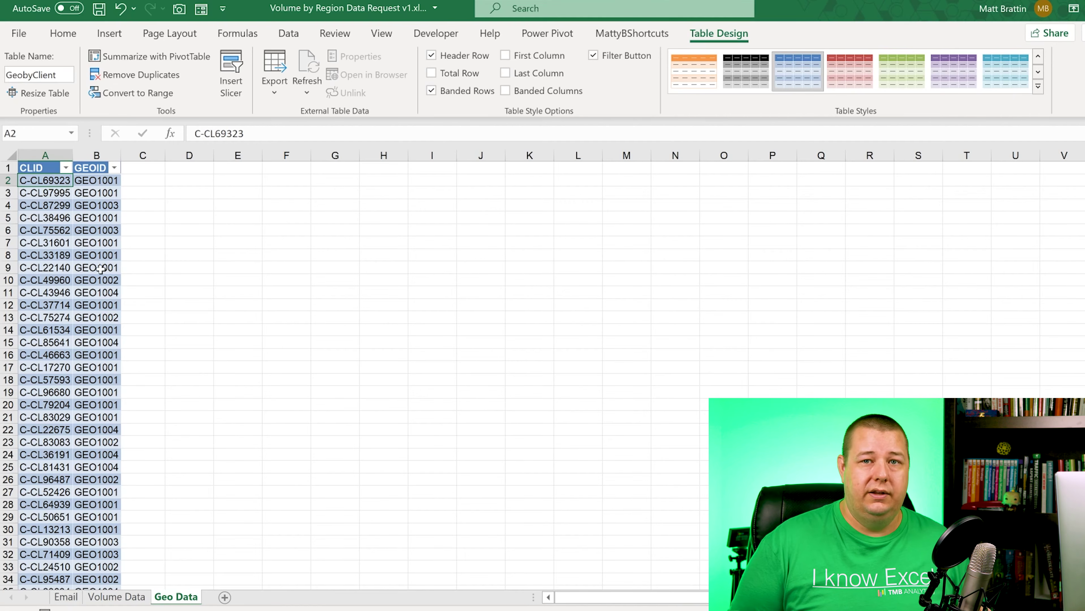
Step: Examine the CLID and GEOID columns in the first rows of the GeobyClient table
{"action": "key", "text": "Down"}
{"action": "key", "text": "Down"}
{"action": "key", "text": "Right"}
{"action": "key", "text": "Up"}
{"action": "key", "text": "Up"}
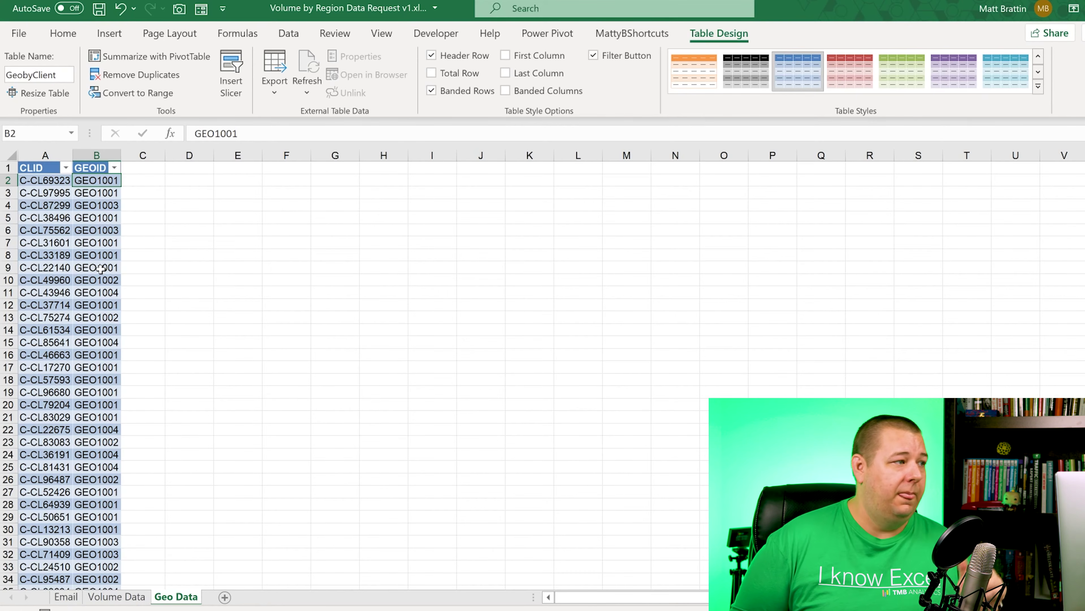
{"action": "key", "text": "Left"}
{"action": "key", "text": "Right"}
{"action": "key", "text": "Left"}
{"action": "key", "text": "Up"}
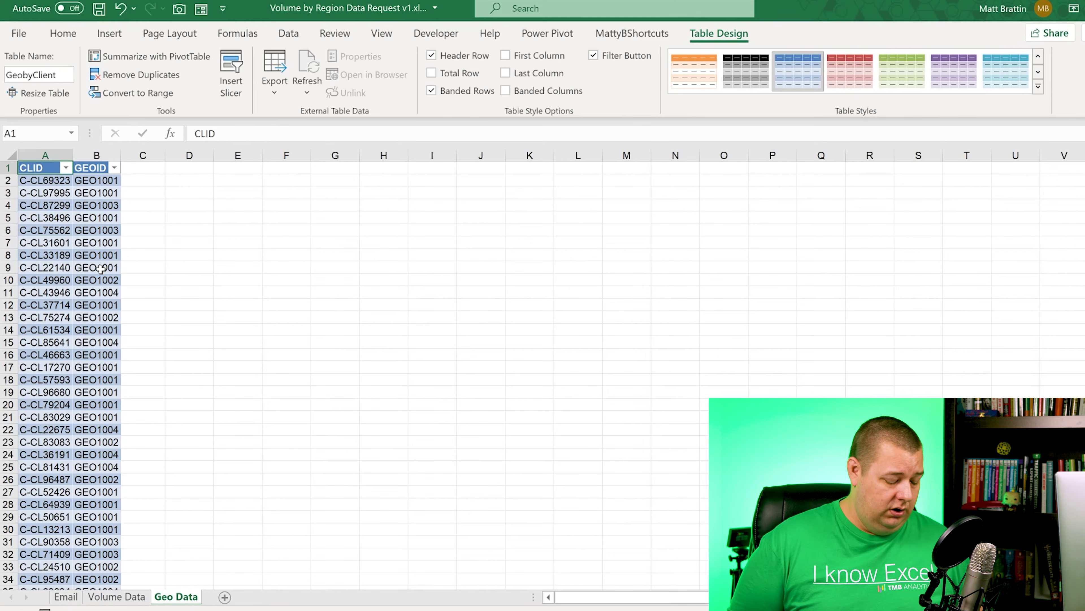
Step: Examine the CLID column of the GeobyClient table from its header down to the last row
{"action": "key", "text": "ctrl+shift+Down"}
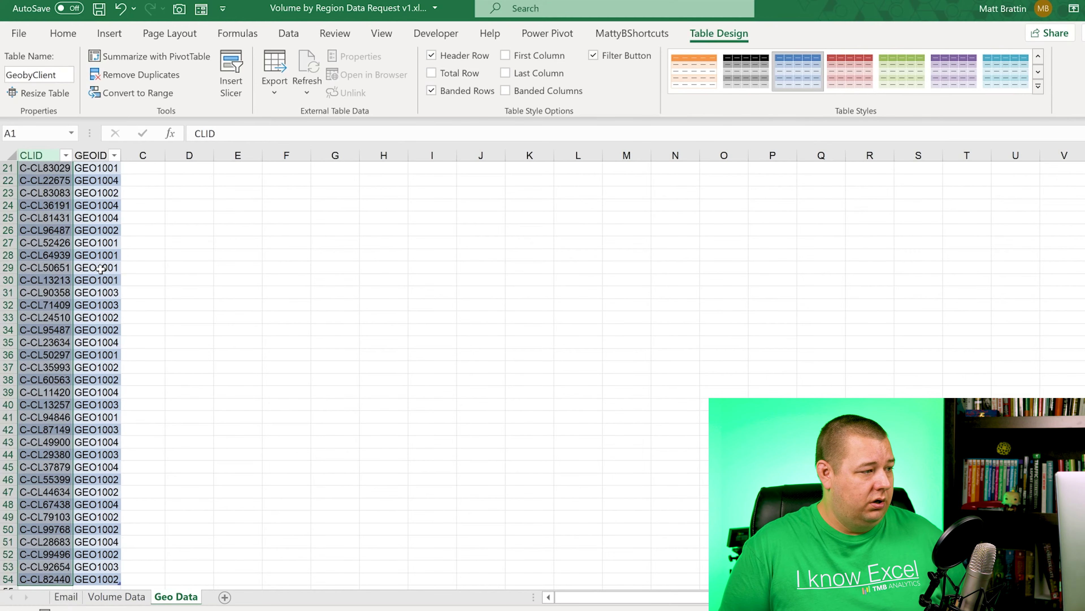
{"action": "key", "text": "Down"}
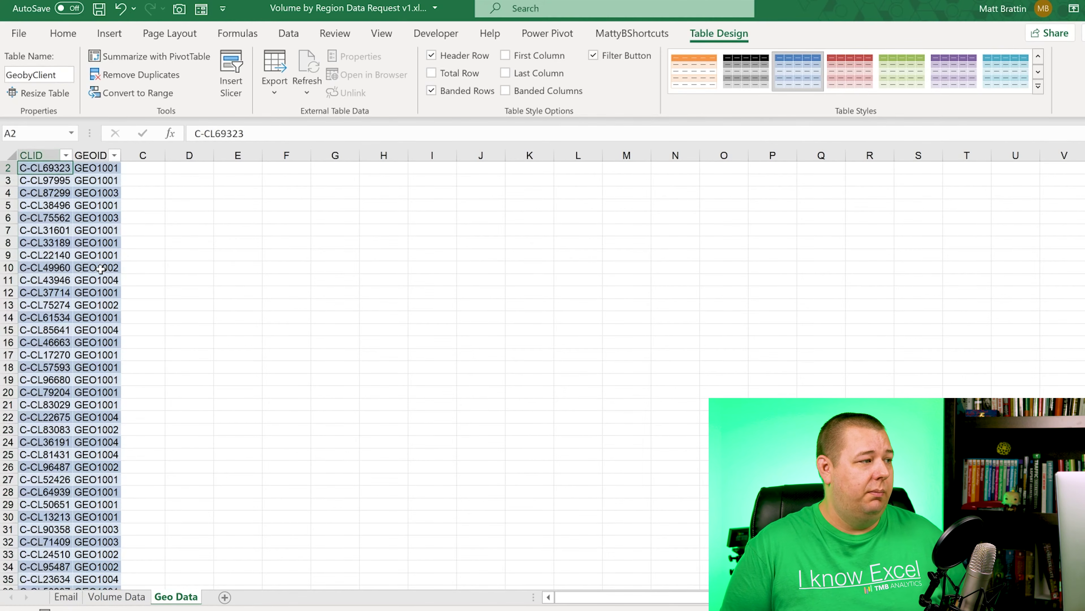
{"action": "key", "text": "Up"}
{"action": "key", "text": "Down"}
{"action": "key", "text": "Down"}
{"action": "key", "text": "Down"}
{"action": "key", "text": "Down"}
{"action": "key", "text": "Down"}
{"action": "key", "text": "Down"}
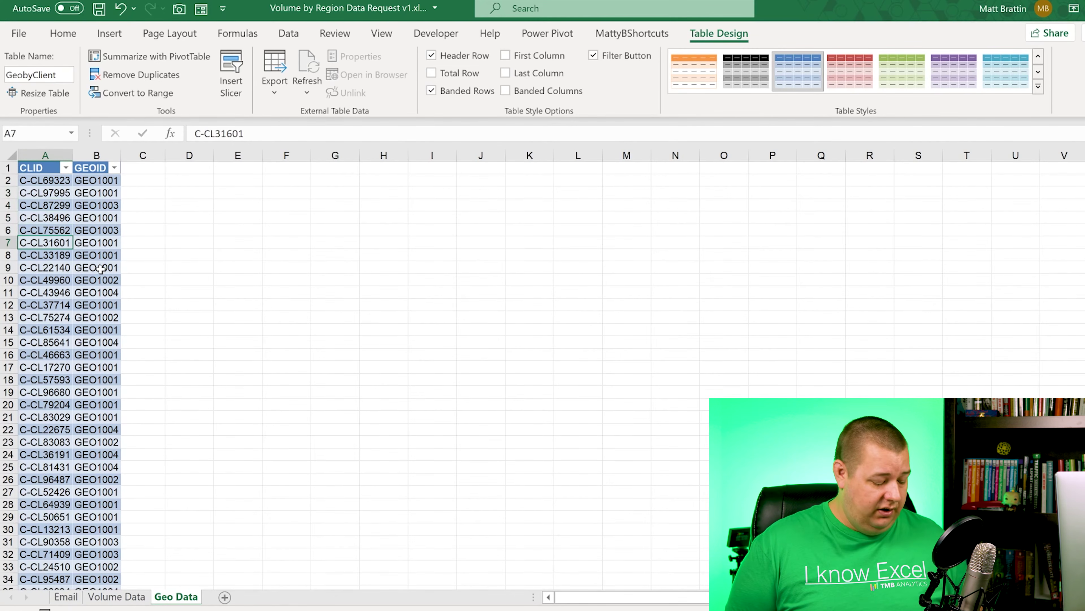
{"action": "key", "text": "ctrl+space"}
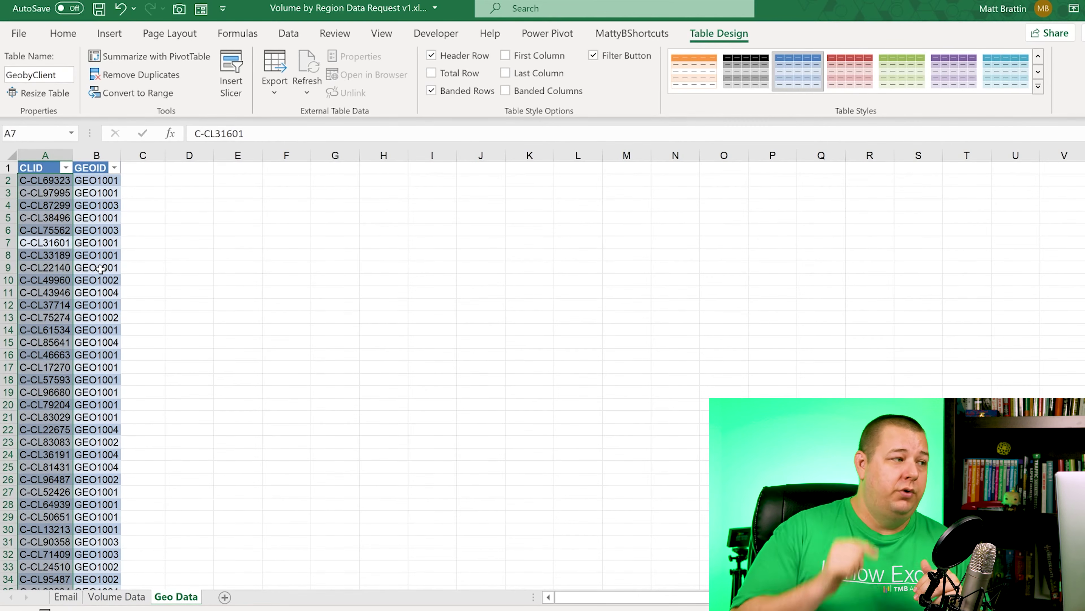
{"action": "key", "text": "ctrl+space"}
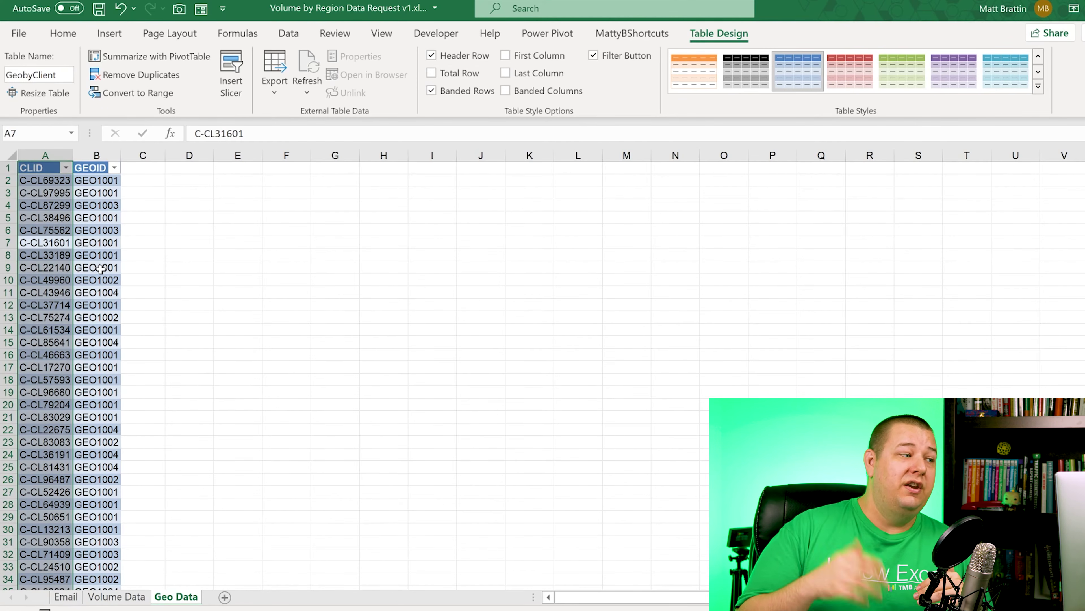
{"action": "key", "text": "ctrl+space"}
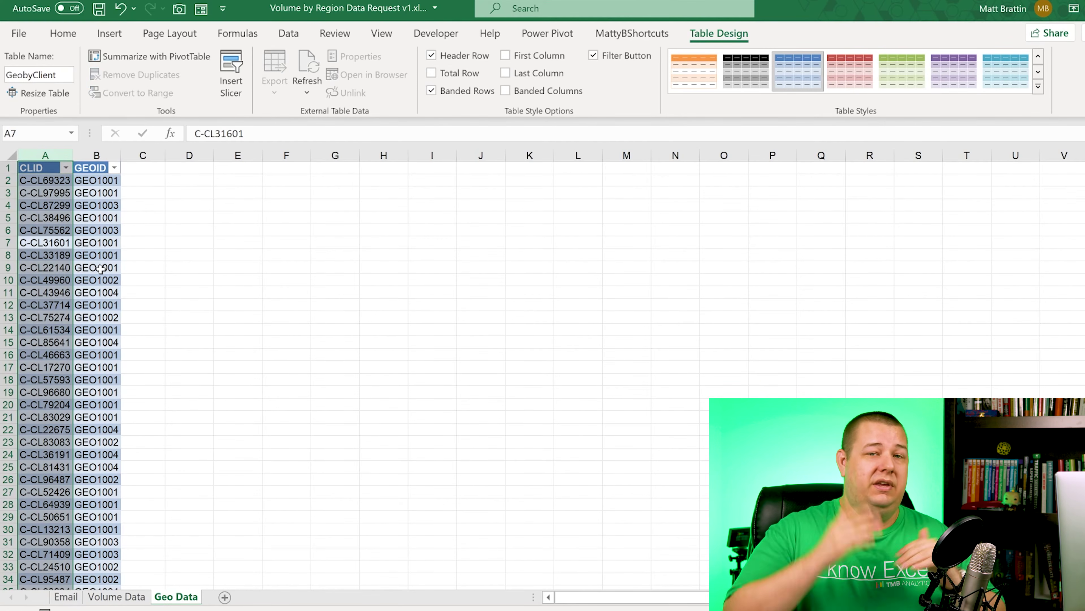
{"action": "key", "text": "Right"}
{"action": "key", "text": "Right"}
{"action": "key", "text": "Right"}
{"action": "key", "text": "Right"}
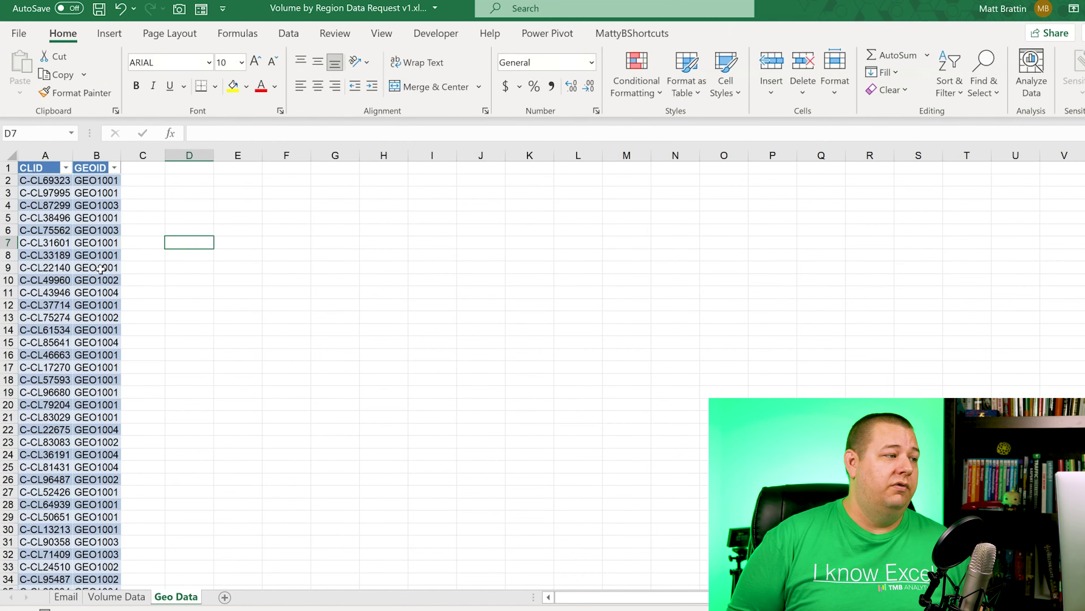
{"action": "key", "text": "ctrl+space"}
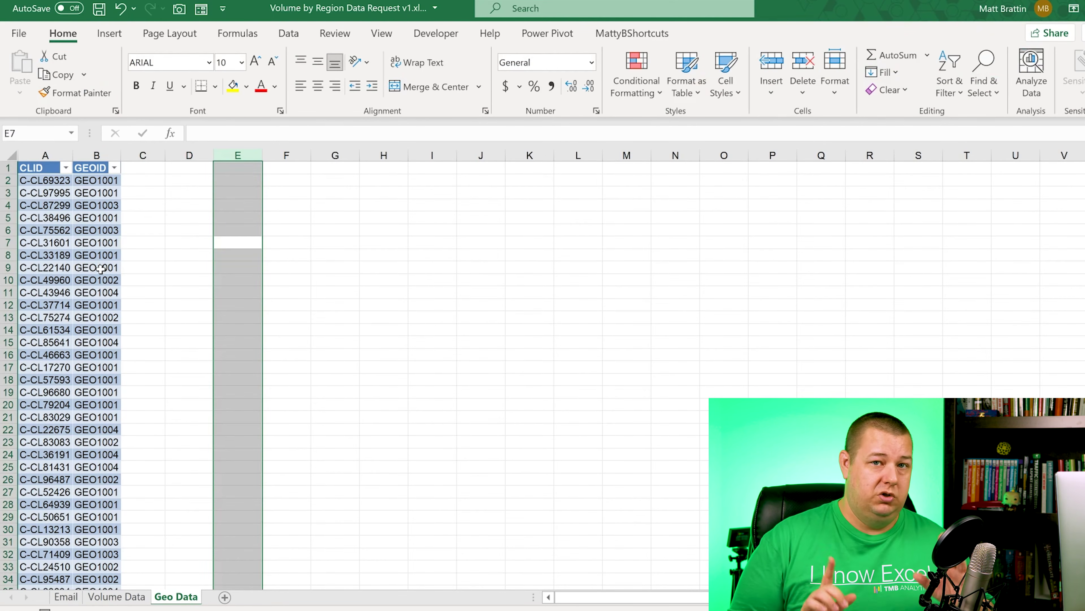
{"action": "key", "text": "Left"}
{"action": "key", "text": "Left"}
{"action": "key", "text": "Left"}
{"action": "key", "text": "Left"}
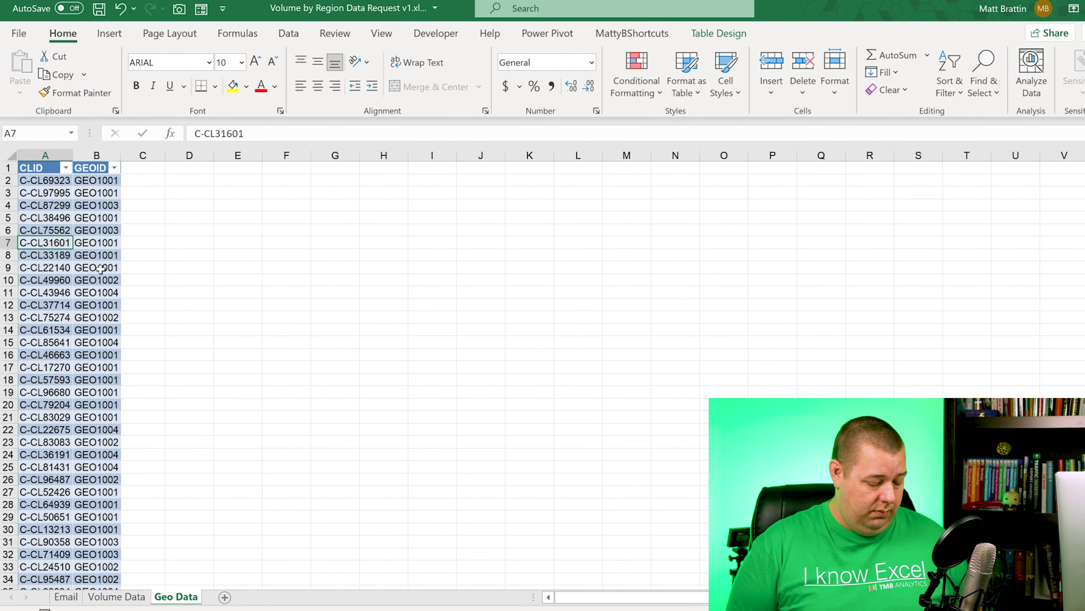
Step: Copy the whole CLID column of the GeobyClient table and paste it as values starting in cell J1
{"action": "key", "text": "ctrl+space"}
{"action": "key", "text": "ctrl+space"}
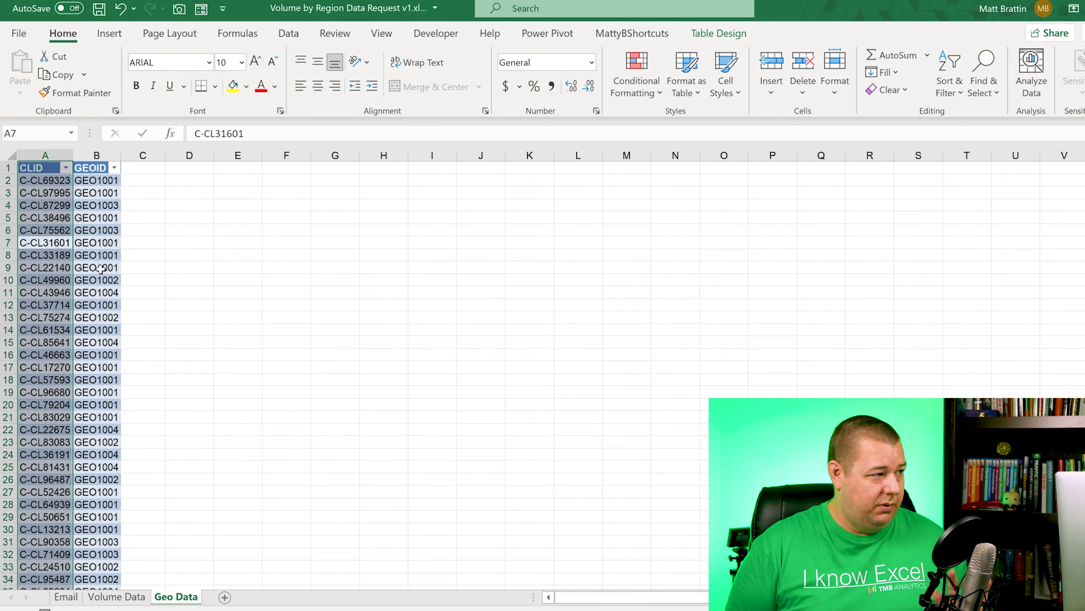
{"action": "key", "text": "ctrl+c"}
{"action": "key", "text": "Right"}
{"action": "key", "text": "Right"}
{"action": "key", "text": "Right"}
{"action": "key", "text": "Right"}
{"action": "key", "text": "Right"}
{"action": "key", "text": "Right"}
{"action": "key", "text": "Right"}
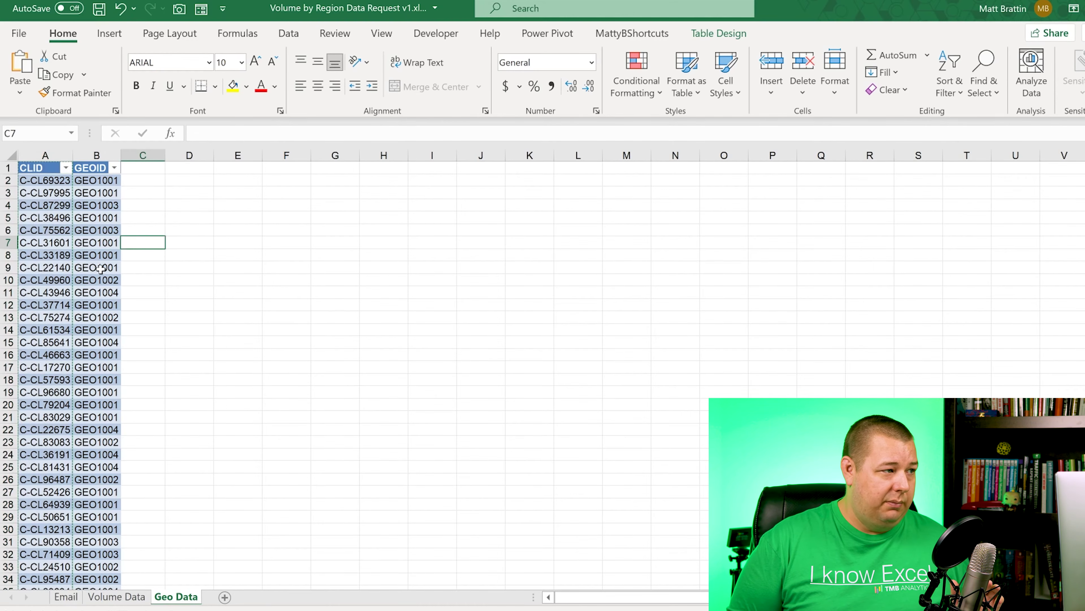
{"action": "key", "text": "Right"}
{"action": "key", "text": "Right"}
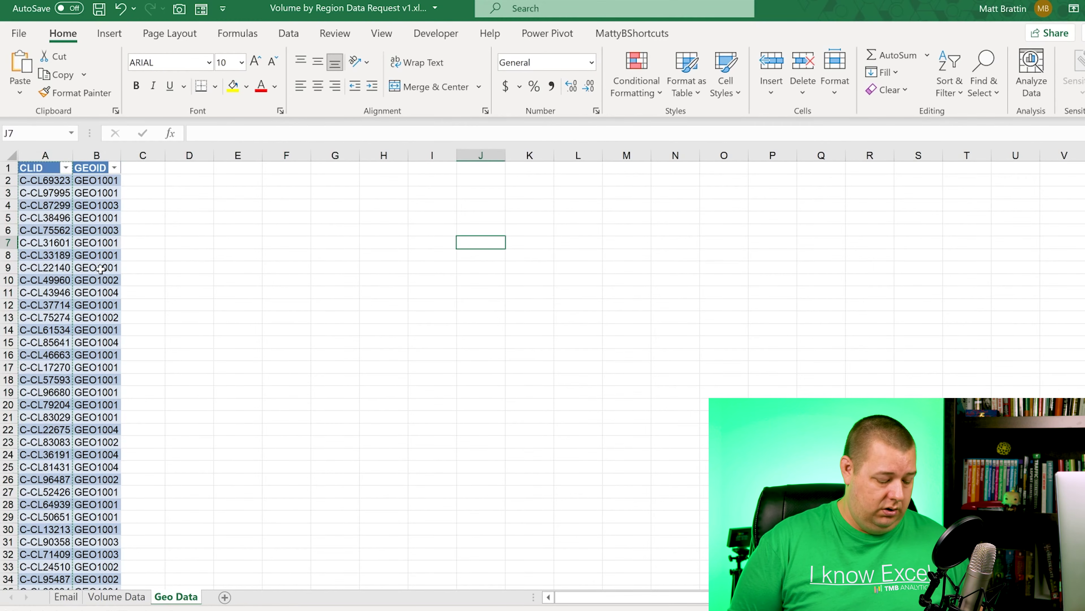
{"action": "key", "text": "ctrl+Up"}
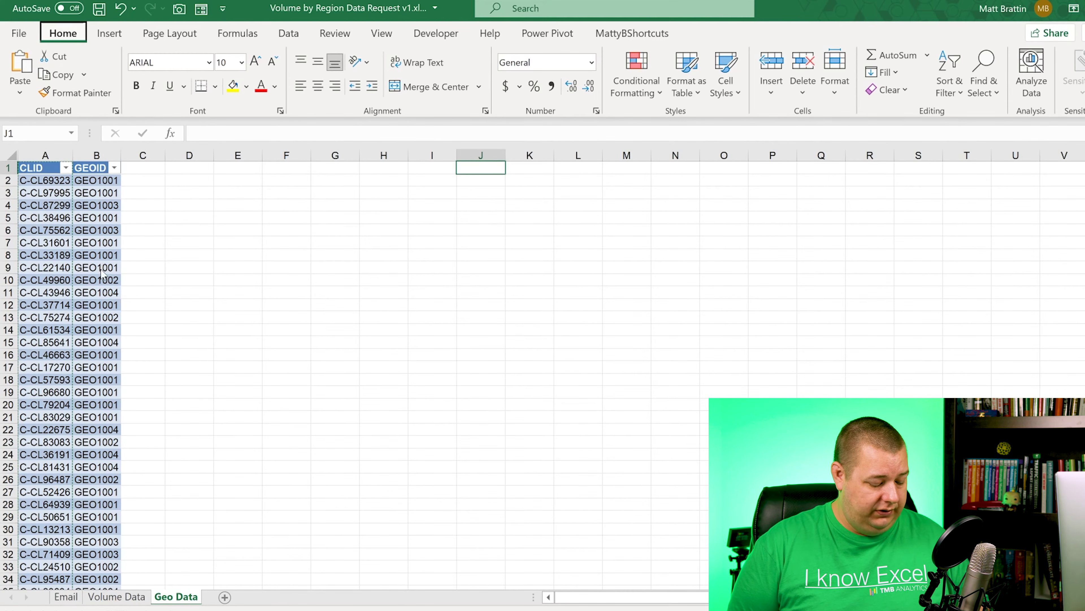
{"action": "key", "text": "ctrl+alt+v"}
{"action": "key", "text": "v"}
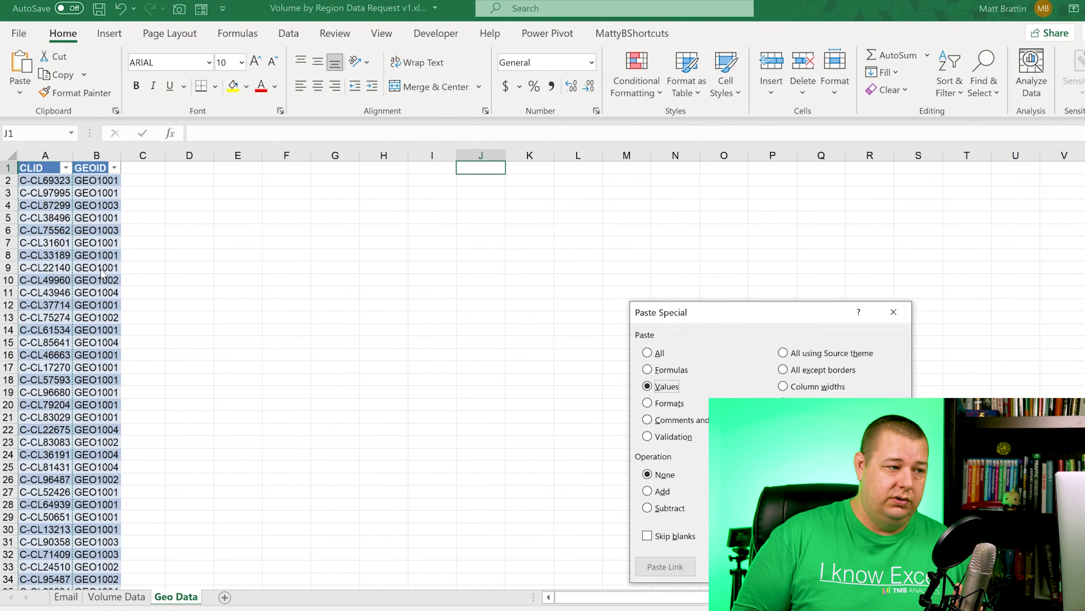
{"action": "key", "text": "Return"}
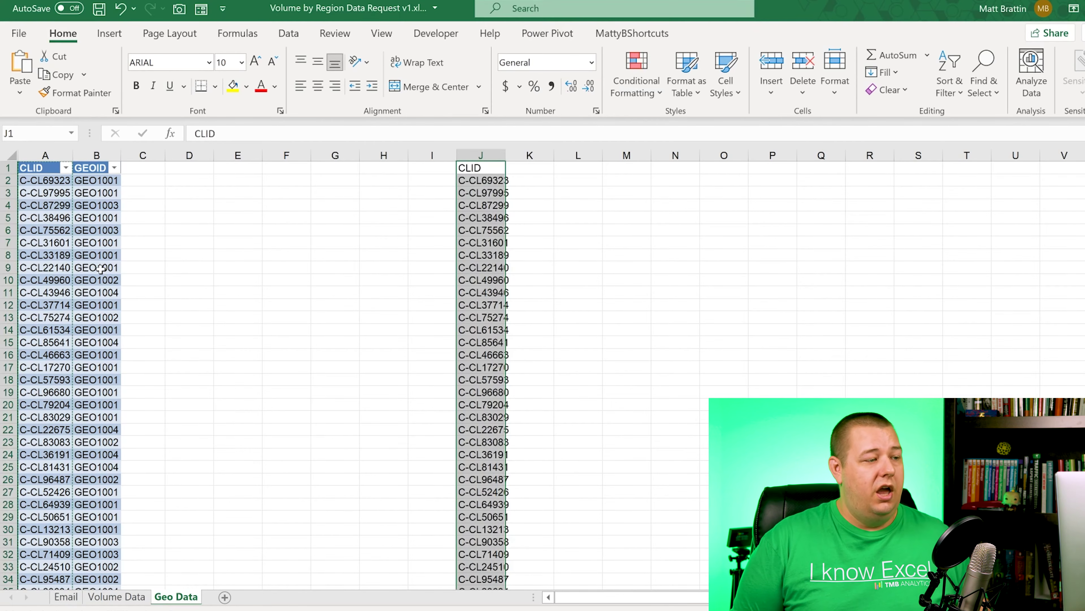
Step: Run Remove Duplicates on the CLID copy in column J to check that the client IDs are unique
{"action": "key", "text": "alt"}
{"action": "key", "text": "a"}
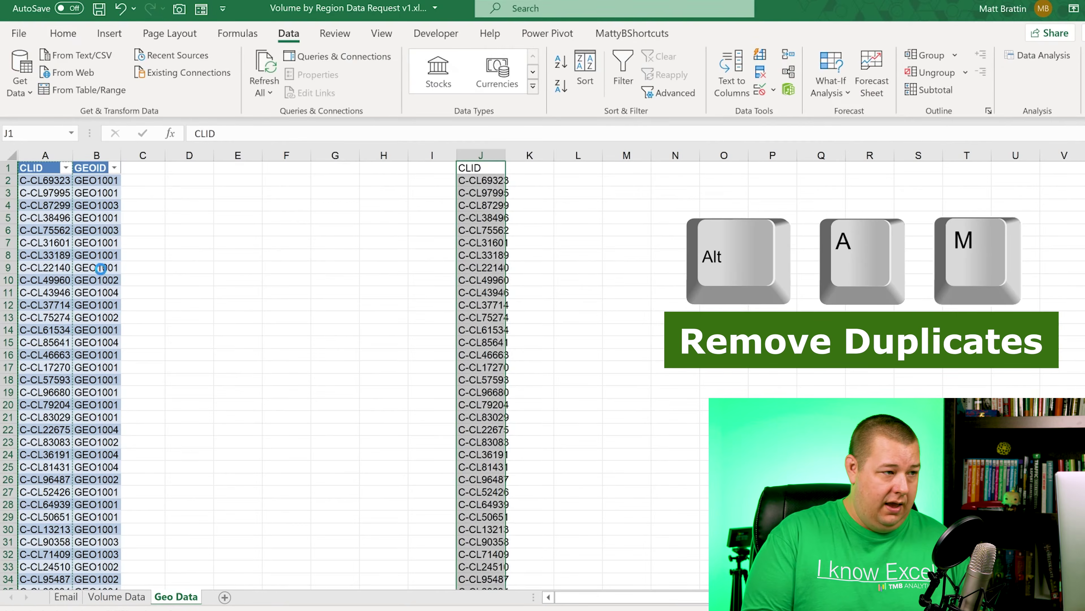
{"action": "key", "text": "m"}
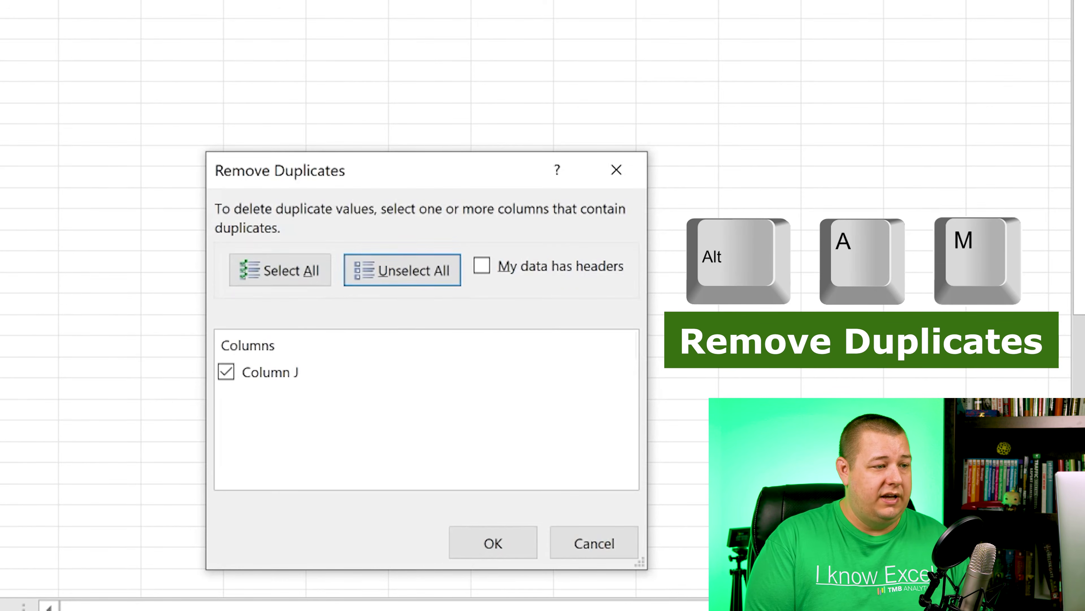
{"action": "left_click", "coordinate": [493, 542]}
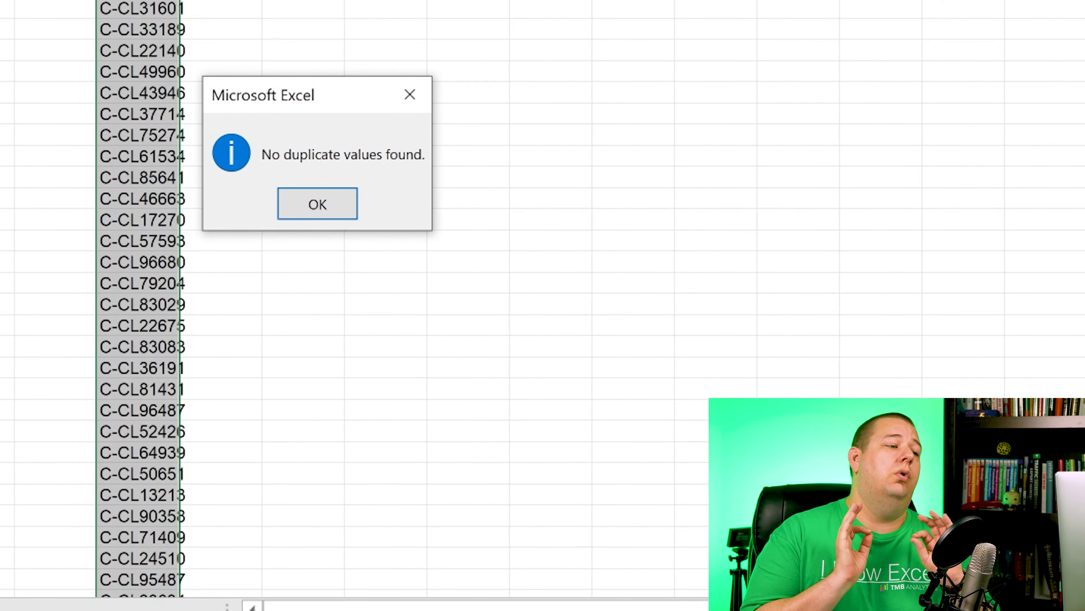
{"action": "key", "text": "Return"}
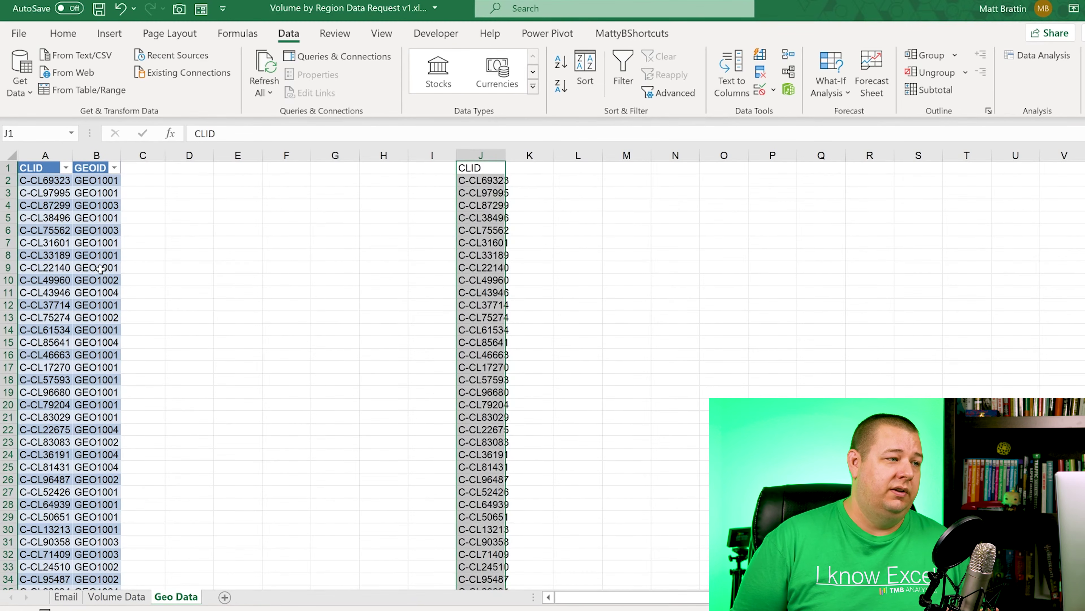
Step: Clear the CLID copy from column J and return to cell A1
{"action": "key", "text": "Delete"}
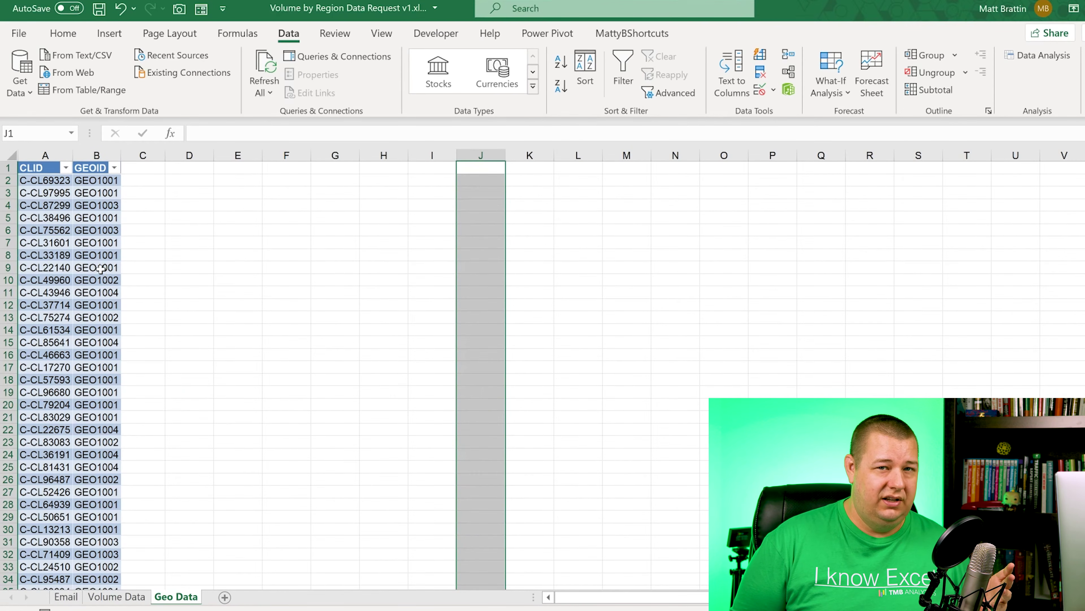
{"action": "key", "text": "ctrl+Left"}
{"action": "key", "text": "ctrl+Left"}
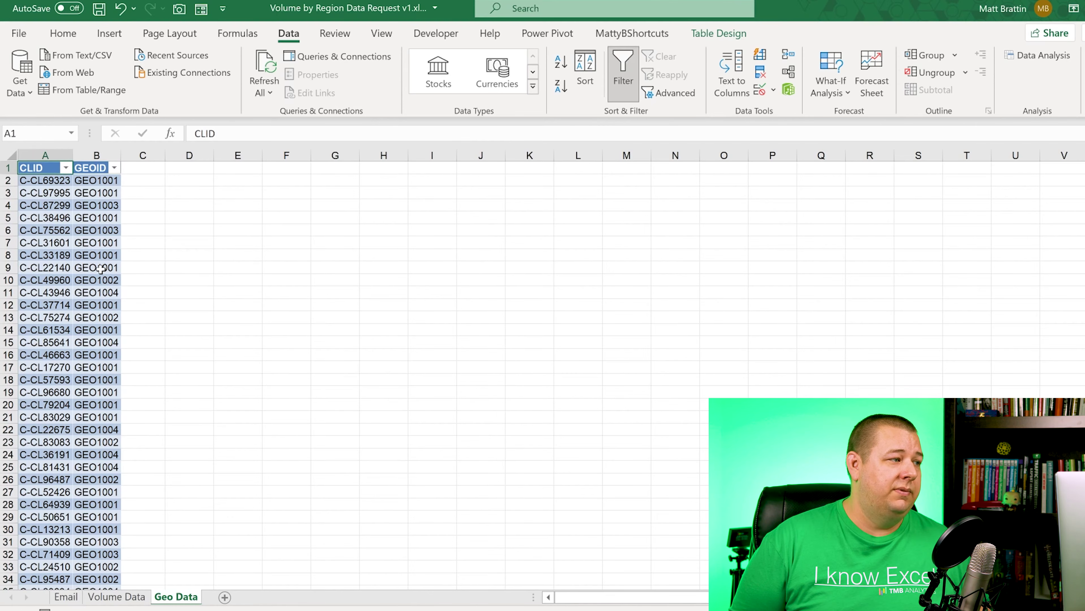
{"action": "key", "text": "Down"}
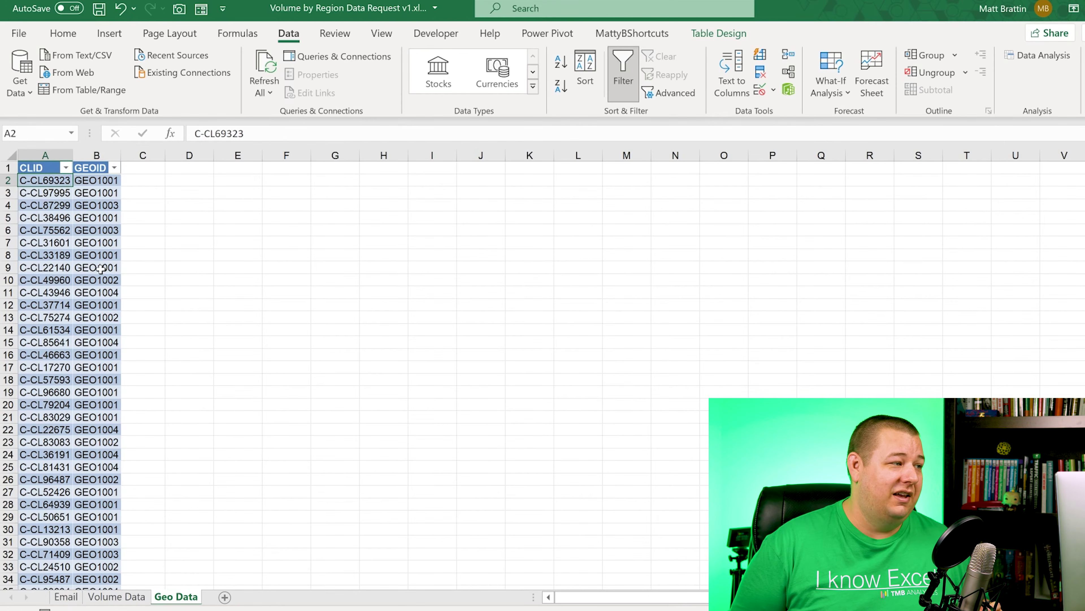
{"action": "key", "text": "Down"}
{"action": "key", "text": "Down"}
{"action": "key", "text": "Down"}
{"action": "key", "text": "Down"}
{"action": "key", "text": "Down"}
{"action": "key", "text": "Up"}
{"action": "key", "text": "Up"}
{"action": "key", "text": "Up"}
{"action": "key", "text": "Up"}
{"action": "key", "text": "Up"}
{"action": "key", "text": "Up"}
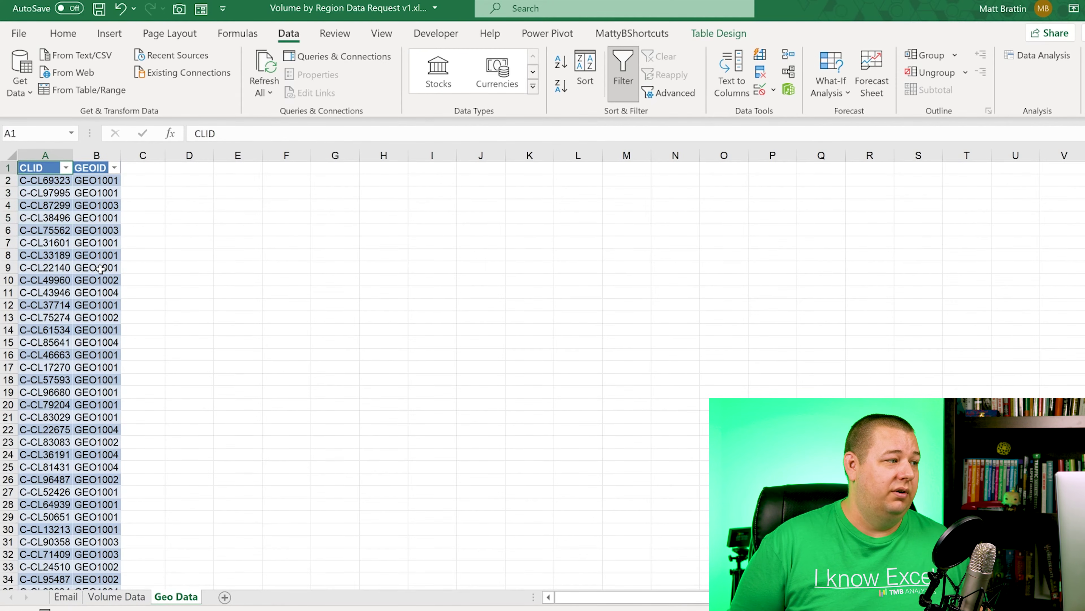
Step: Copy the whole GEOID column of the GeobyClient table and paste it as values starting in cell J1
{"action": "key", "text": "Right"}
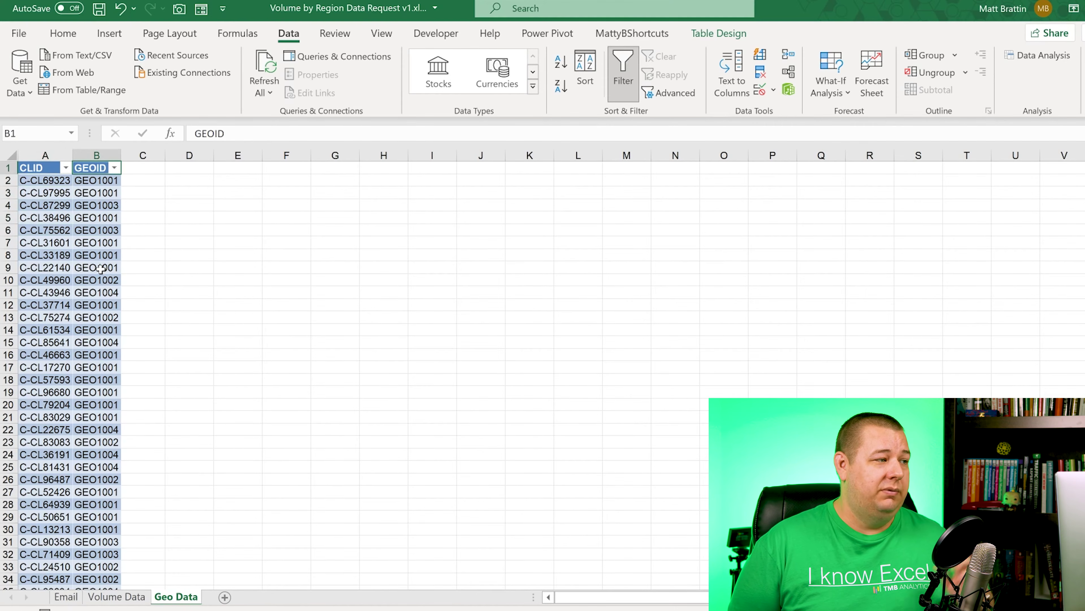
{"action": "key", "text": "ctrl+shift+Down"}
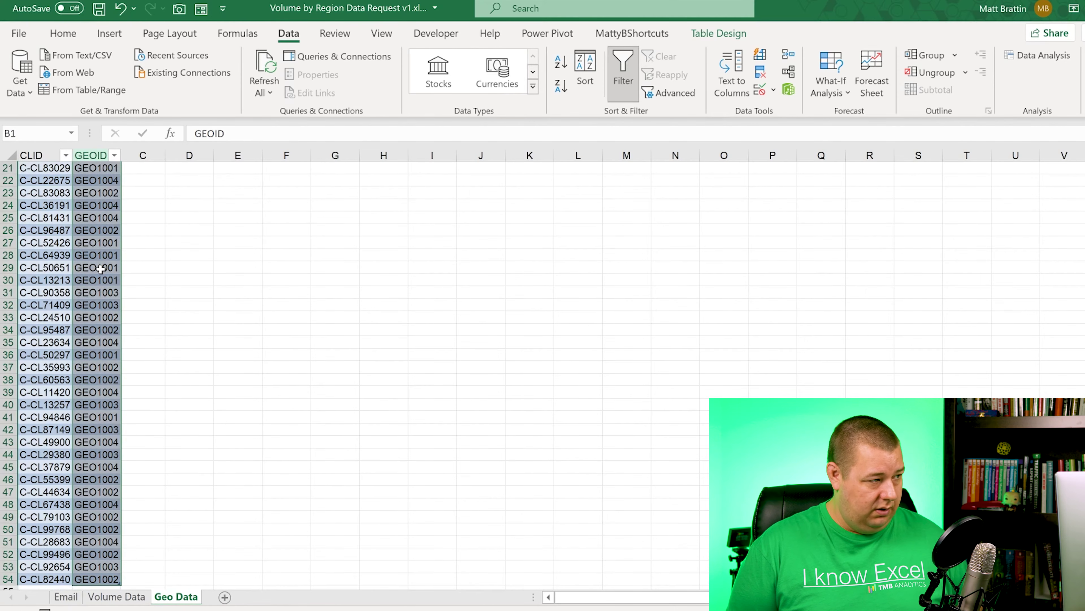
{"action": "key", "text": "ctrl+space"}
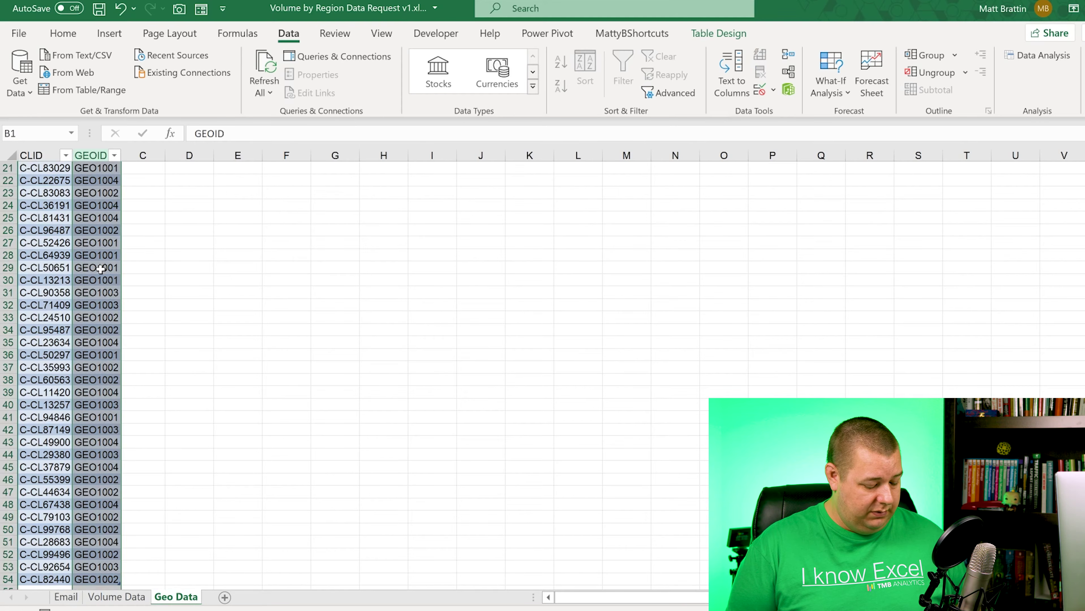
{"action": "key", "text": "ctrl+c"}
{"action": "key", "text": "Right"}
{"action": "key", "text": "Right"}
{"action": "key", "text": "Right"}
{"action": "key", "text": "Right"}
{"action": "key", "text": "Right"}
{"action": "key", "text": "Right"}
{"action": "key", "text": "Right"}
{"action": "key", "text": "Right"}
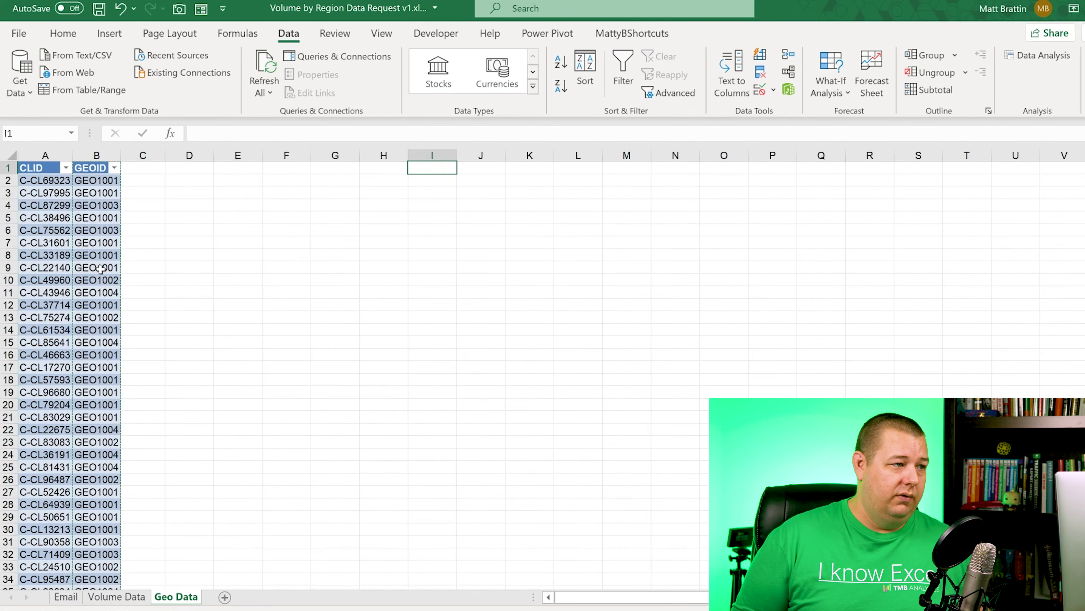
{"action": "key", "text": "ctrl+alt+v"}
{"action": "key", "text": "v"}
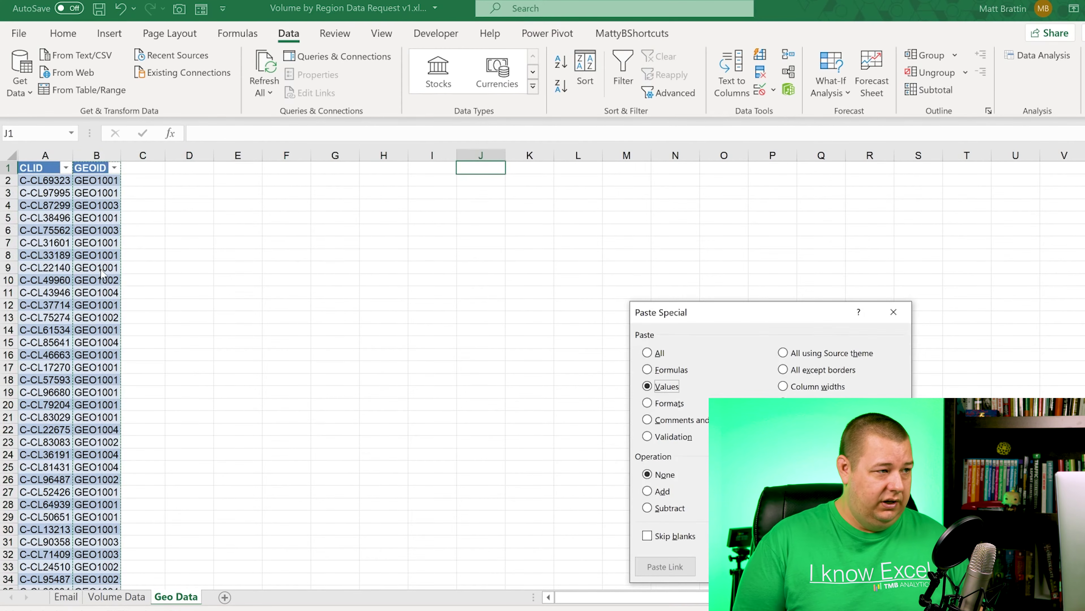
{"action": "key", "text": "Return"}
Step: Remove the duplicate values from the GEOID copy in column J
{"action": "key", "text": "alt+a"}
{"action": "key", "text": "m"}
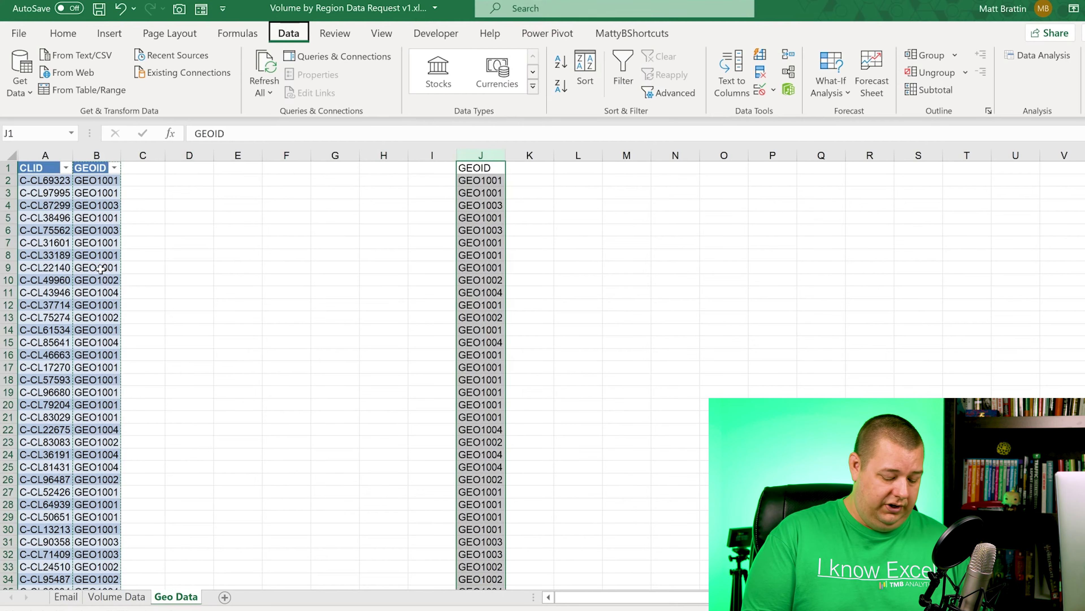
{"action": "key", "text": "Tab"}
{"action": "key", "text": "Tab"}
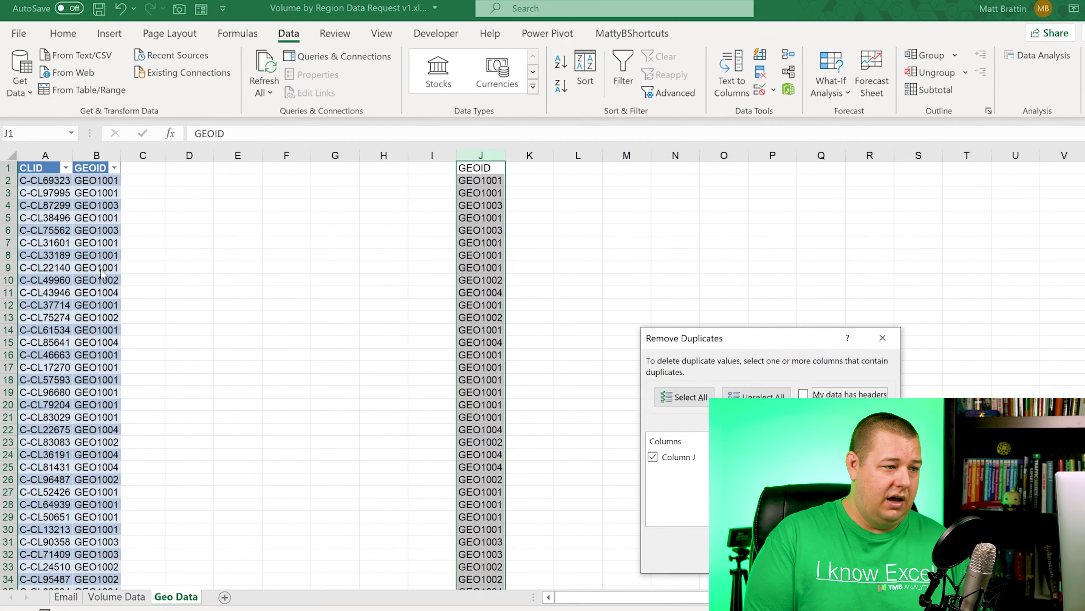
{"action": "key", "text": "Return"}
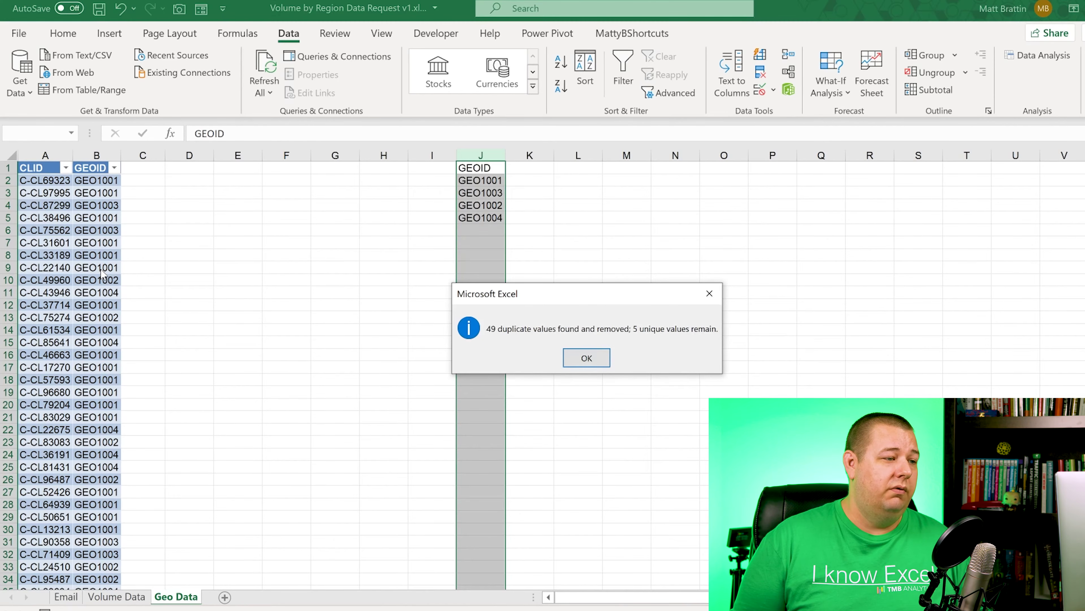
{"action": "key", "text": "Return"}
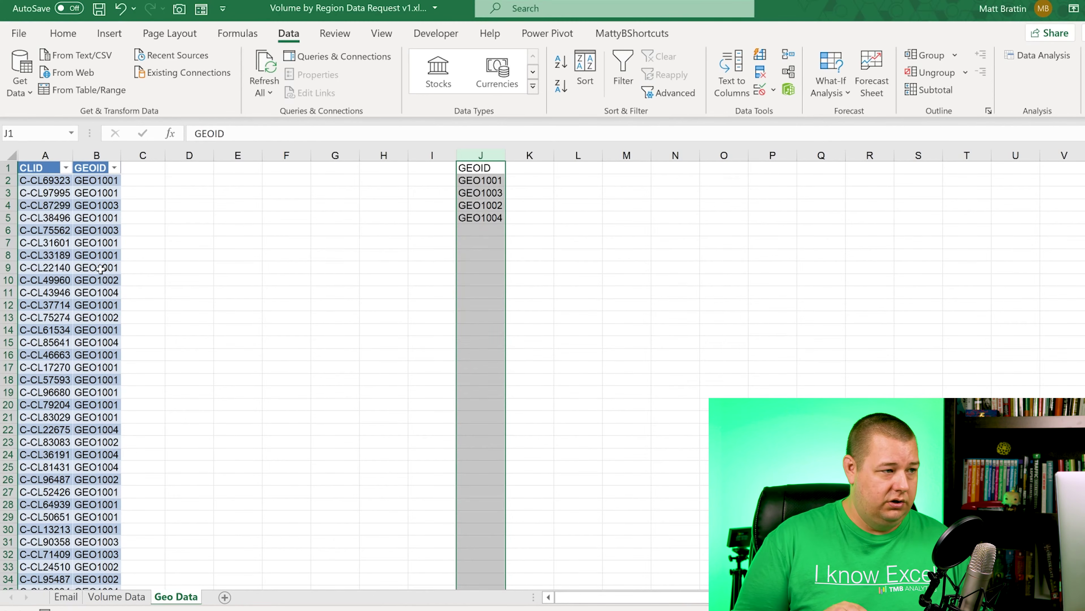
Step: Review the unique GEOID codes listed in column J beside the table
{"action": "key", "text": "Up"}
{"action": "key", "text": "Down"}
{"action": "key", "text": "Down"}
{"action": "key", "text": "Down"}
{"action": "key", "text": "Down"}
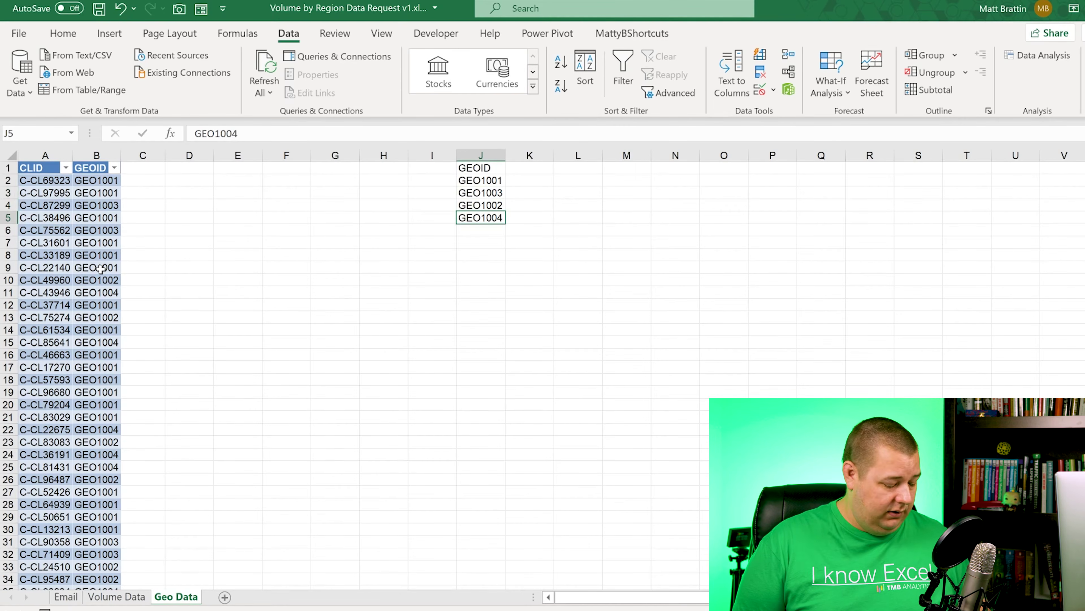
Step: Go back to the Email sheet with the region code notes and save the workbook
{"action": "key", "text": "ctrl+Page_Up"}
{"action": "key", "text": "ctrl+Page_Up"}
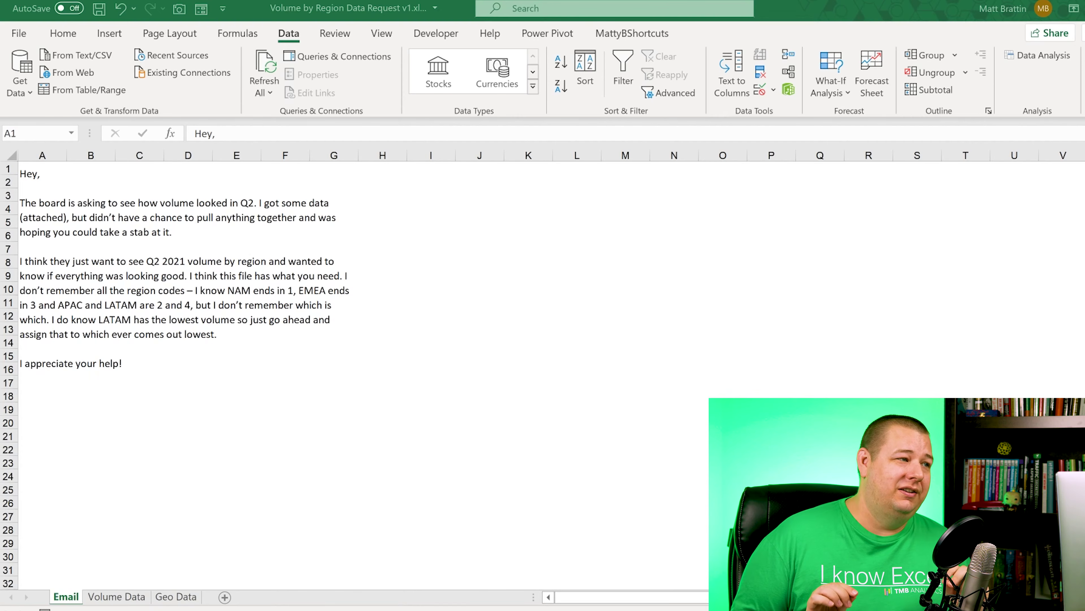
{"action": "key", "text": "ctrl+s"}
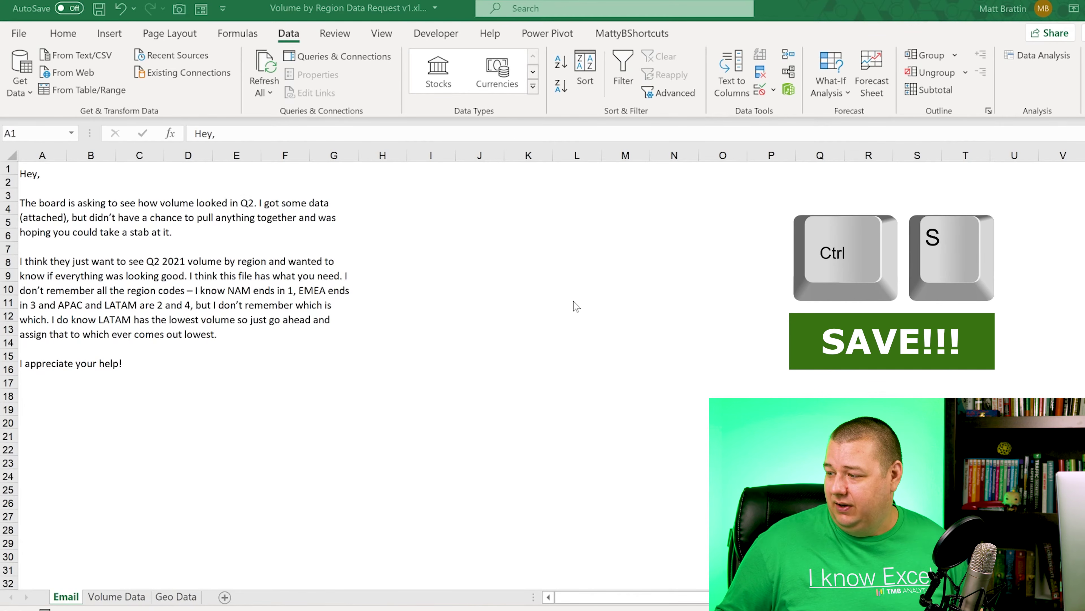
Step: Clear the selection on the Email sheet by selecting an empty cell and save the workbook
{"action": "key", "text": "ctrl+a"}
{"action": "left_click", "coordinate": [563, 299]}
{"action": "key", "text": "ctrl+s"}
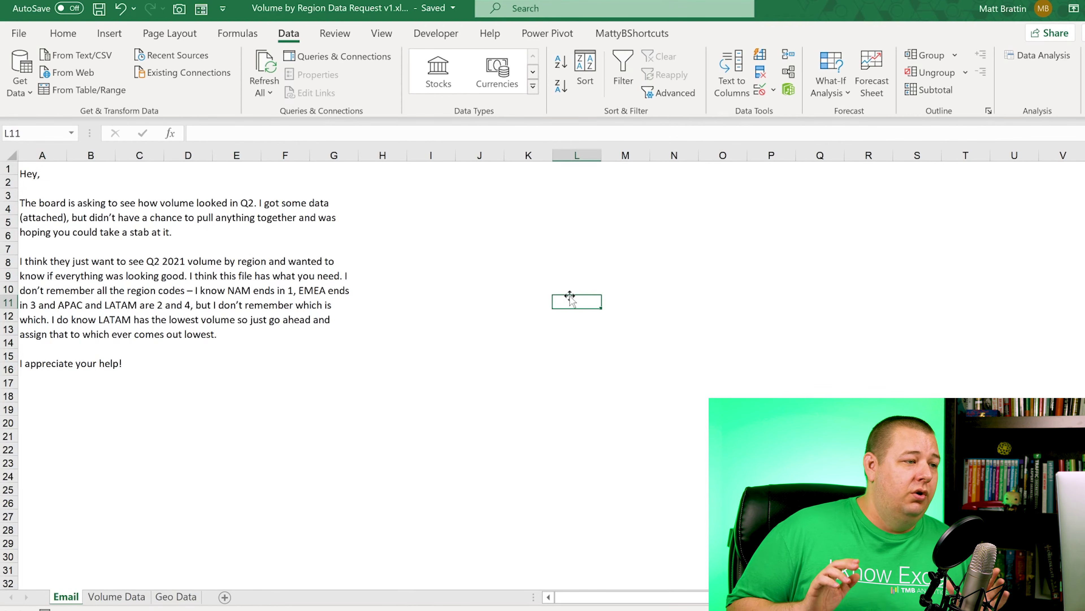
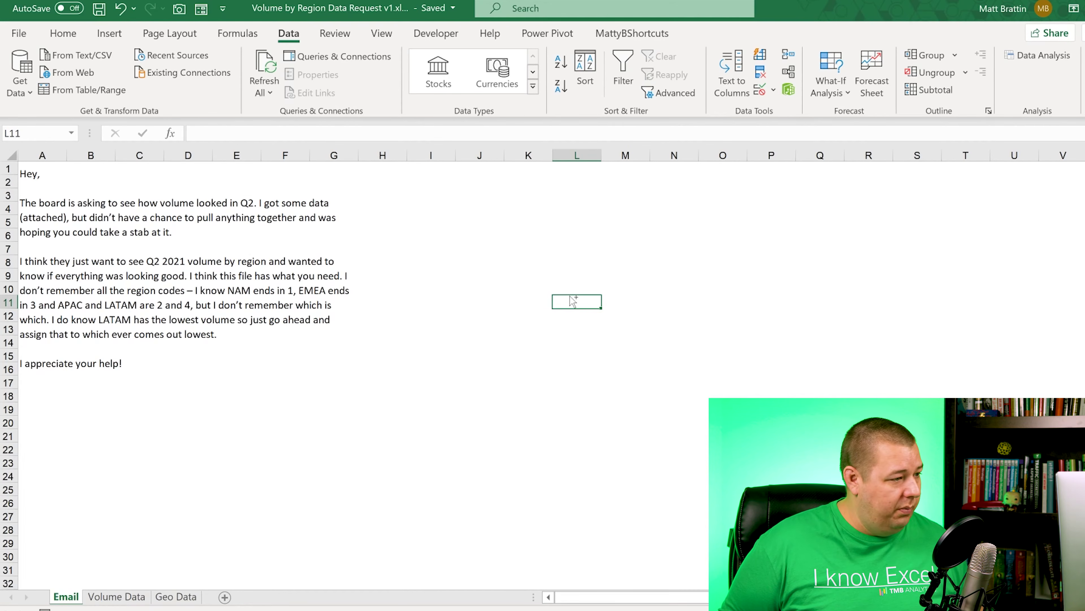
Step: On the Geo Data sheet, enter NAM beside GEO1001 and EMEA beside GEO1003 in column K
{"action": "key", "text": "ctrl+Page_Down"}
{"action": "key", "text": "ctrl+Page_Down"}
{"action": "key", "text": "Up"}
{"action": "key", "text": "Up"}
{"action": "key", "text": "Up"}
{"action": "key", "text": "Right"}
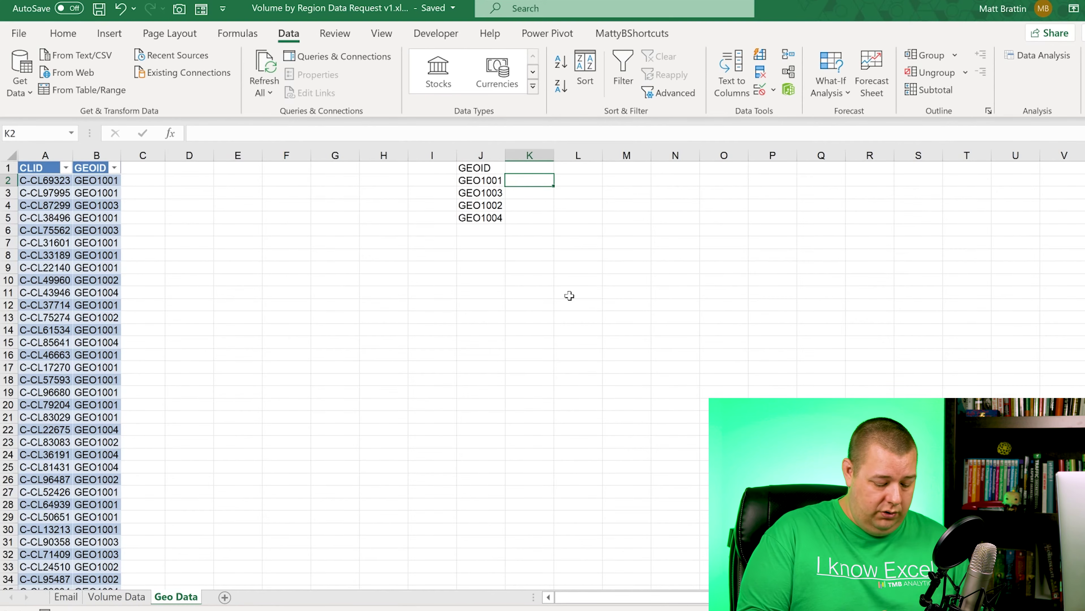
{"action": "type", "text": "NAM"}
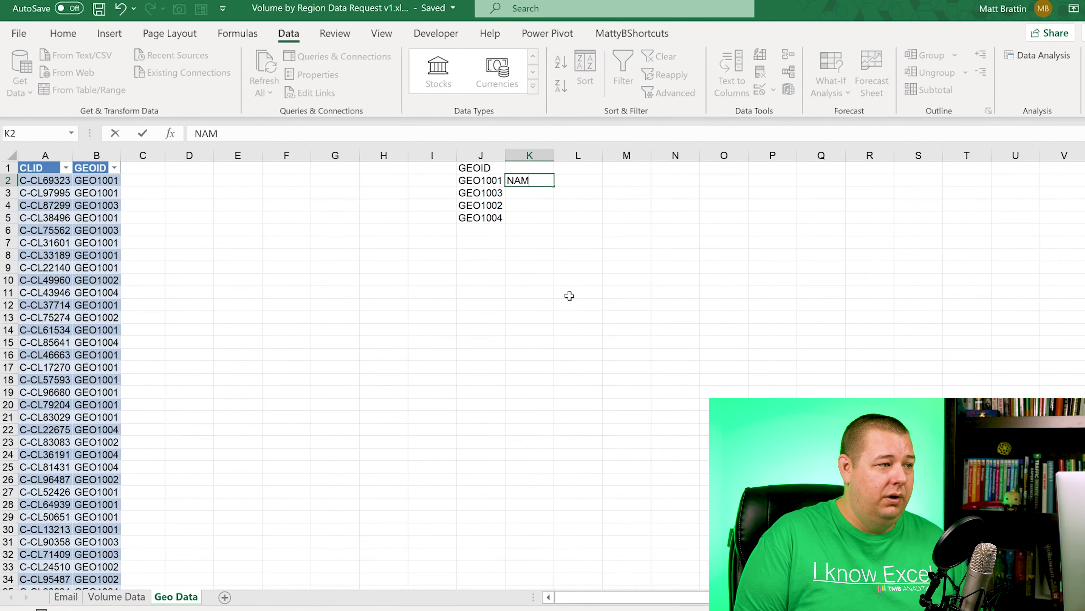
{"action": "key", "text": "Return"}
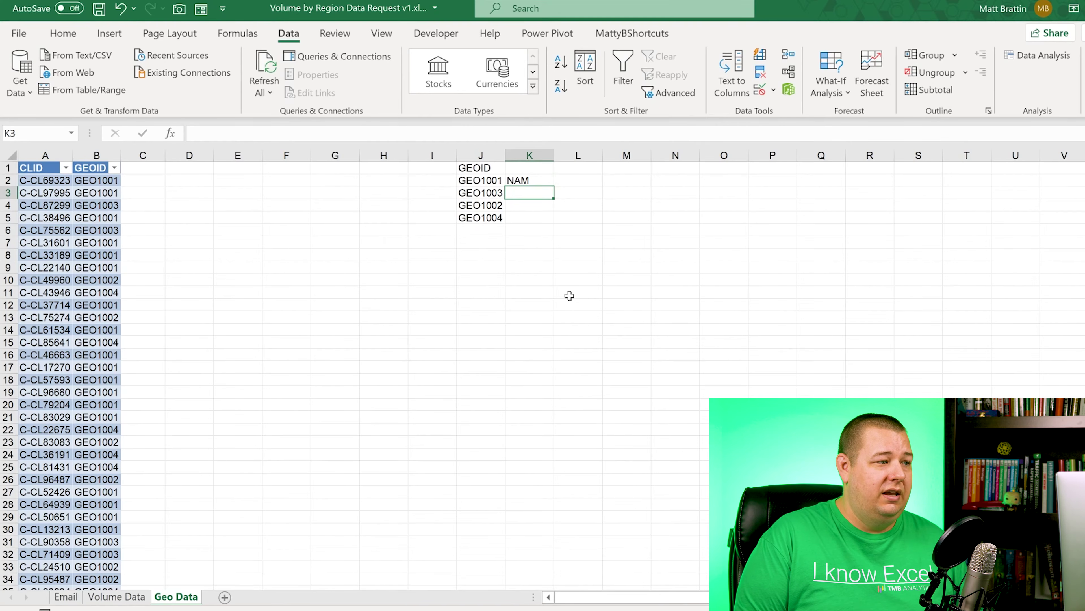
{"action": "type", "text": "EMEA"}
{"action": "key", "text": "Return"}
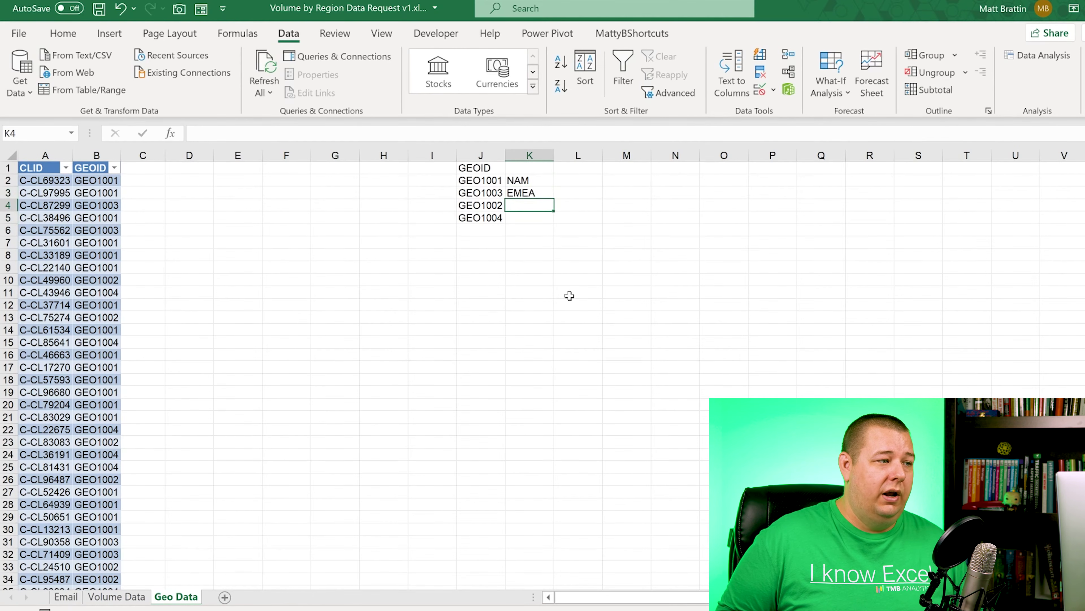
Step: Add the header GEO Name in cell K1 above the region names
{"action": "key", "text": "Up"}
{"action": "key", "text": "Up"}
{"action": "key", "text": "Up"}
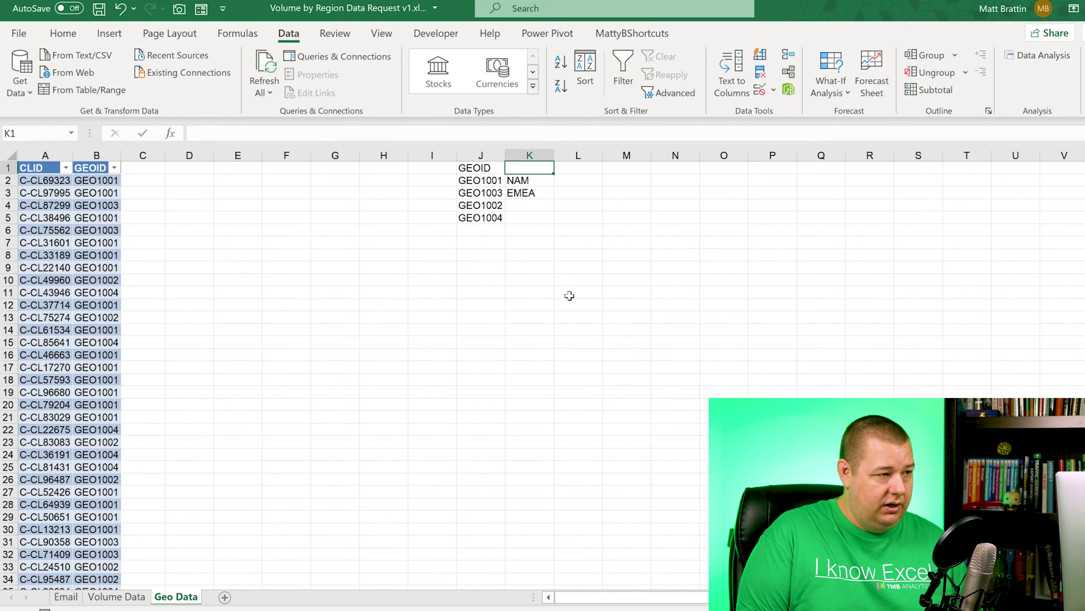
{"action": "type", "text": "GEO N"}
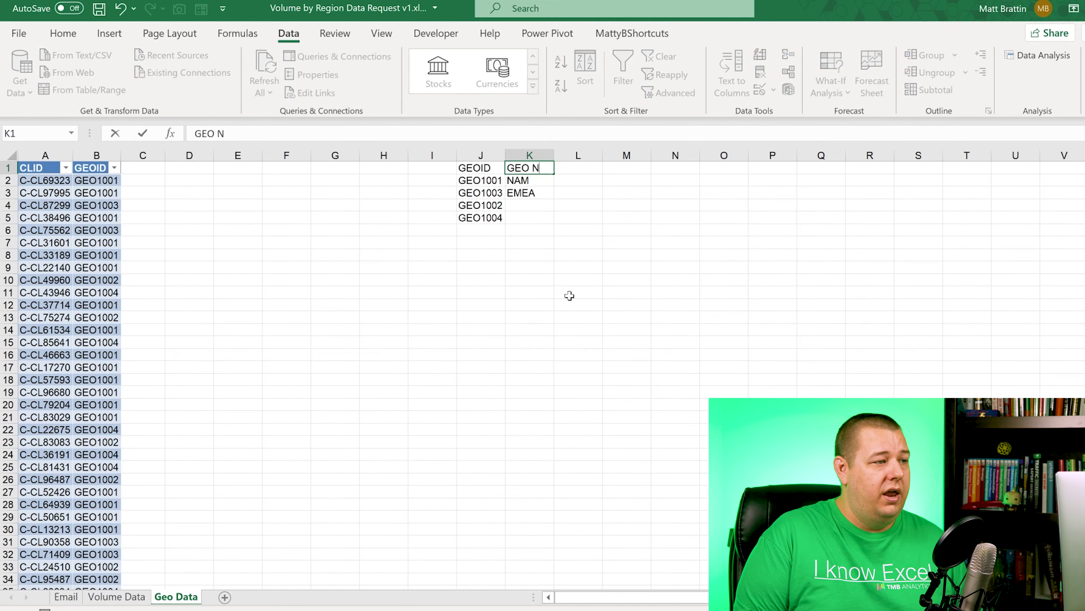
{"action": "type", "text": "ame"}
{"action": "key", "text": "Return"}
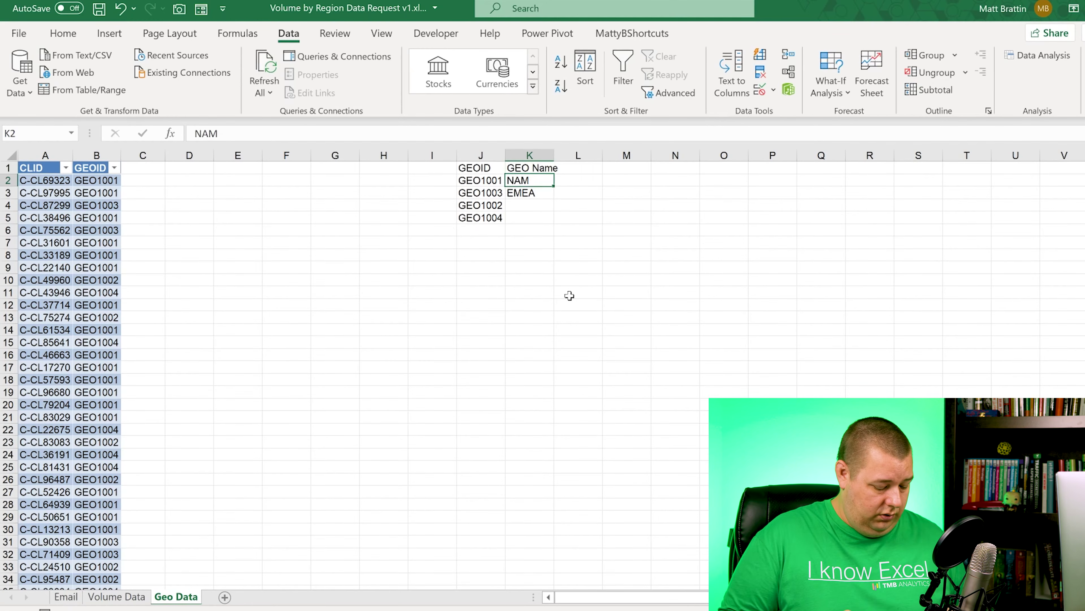
Step: Convert the GEOID and GEO Name list into a table with headers and name it GEONames
{"action": "key", "text": "ctrl+t"}
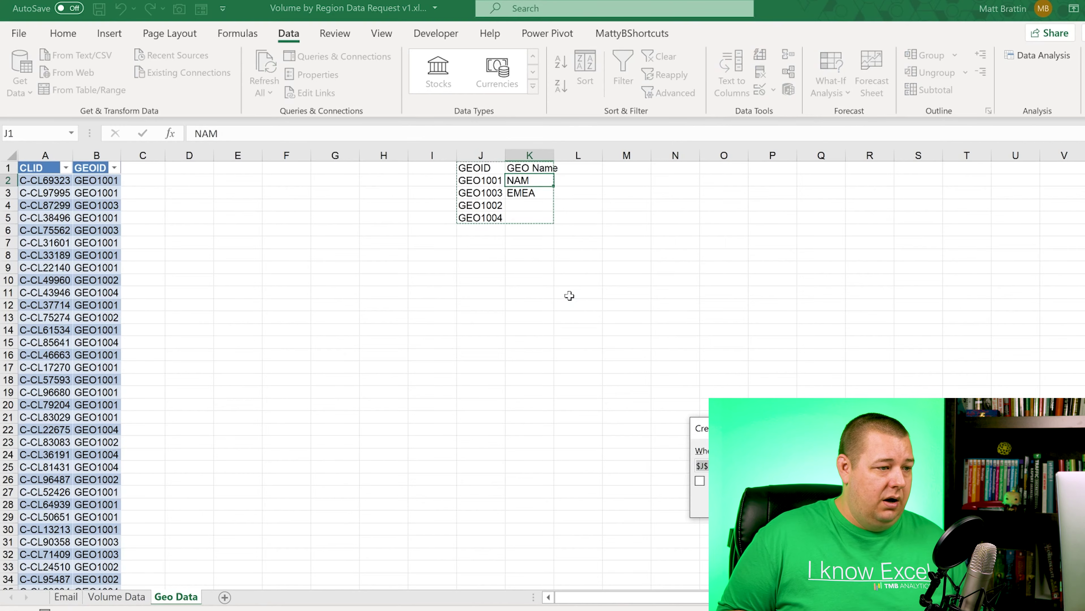
{"action": "key", "text": "Escape"}
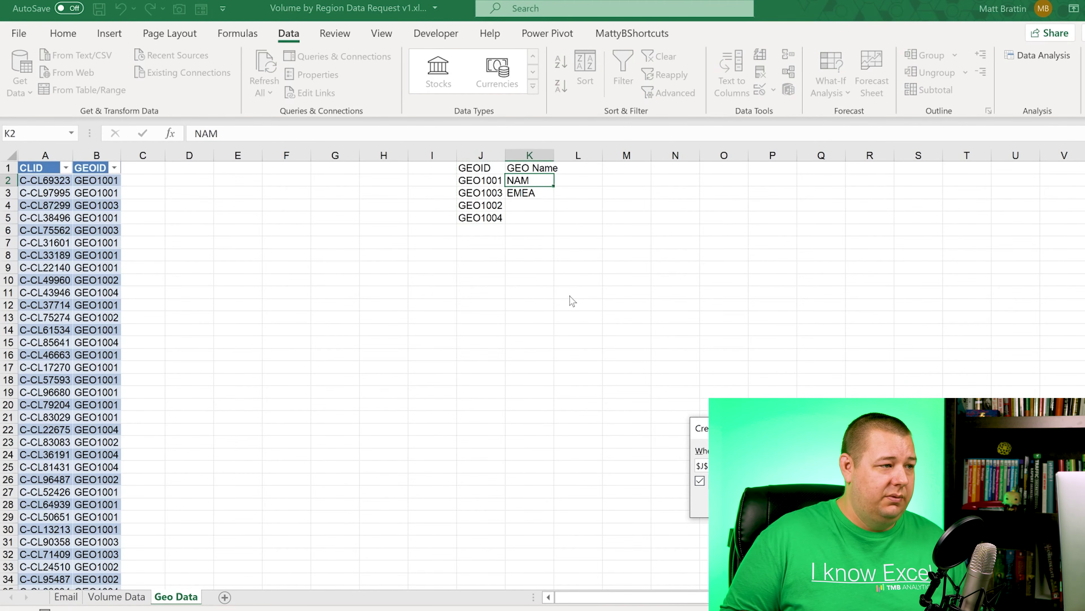
{"action": "key", "text": "Return"}
{"action": "key", "text": "alt"}
{"action": "key", "text": "j"}
{"action": "key", "text": "t"}
{"action": "key", "text": "a"}
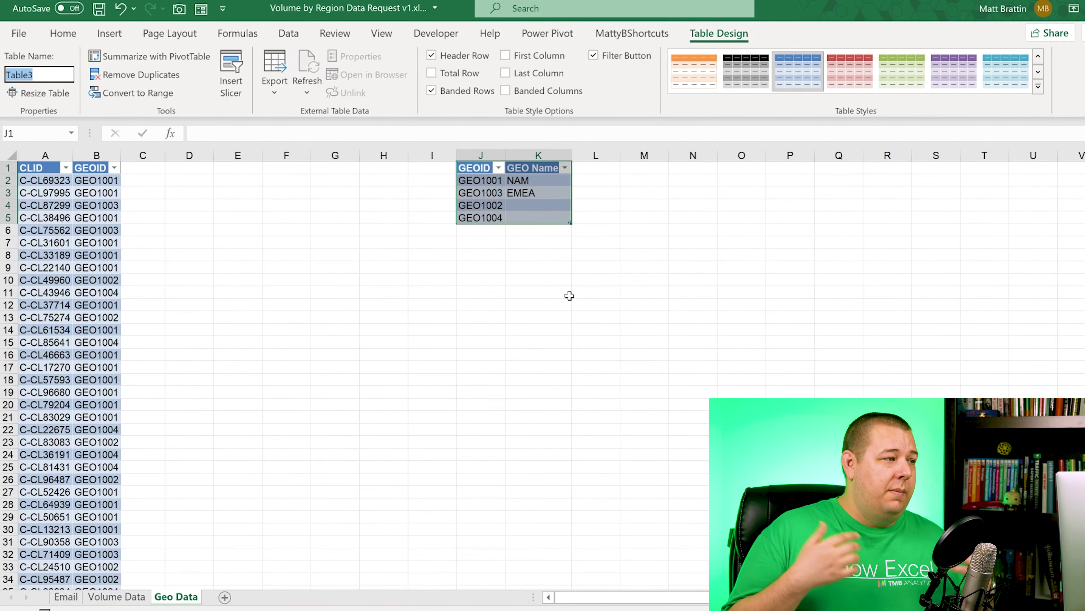
{"action": "type", "text": "G"}
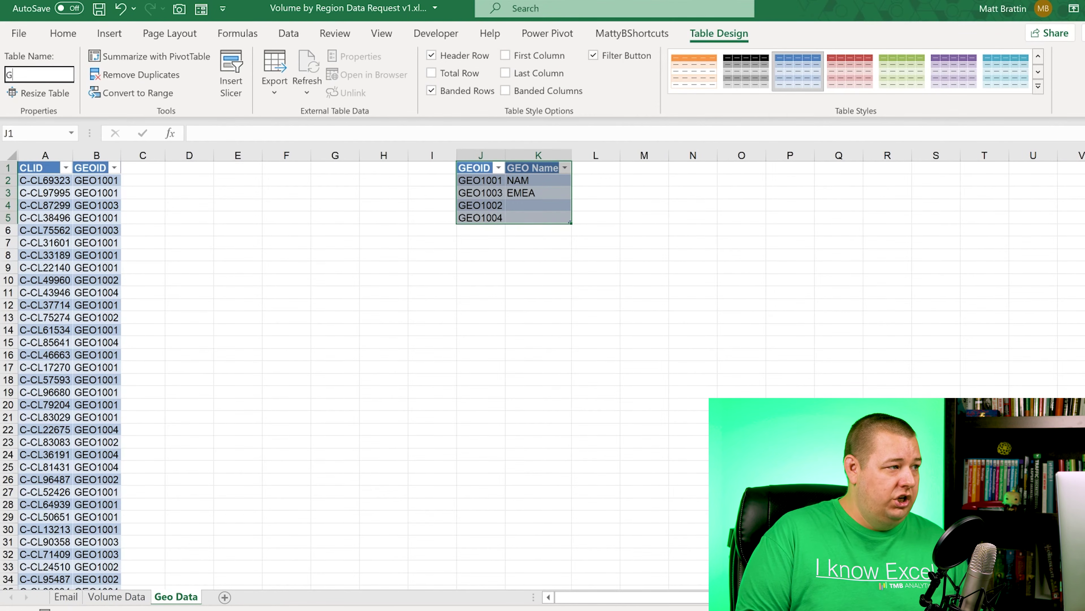
{"action": "type", "text": "EONames"}
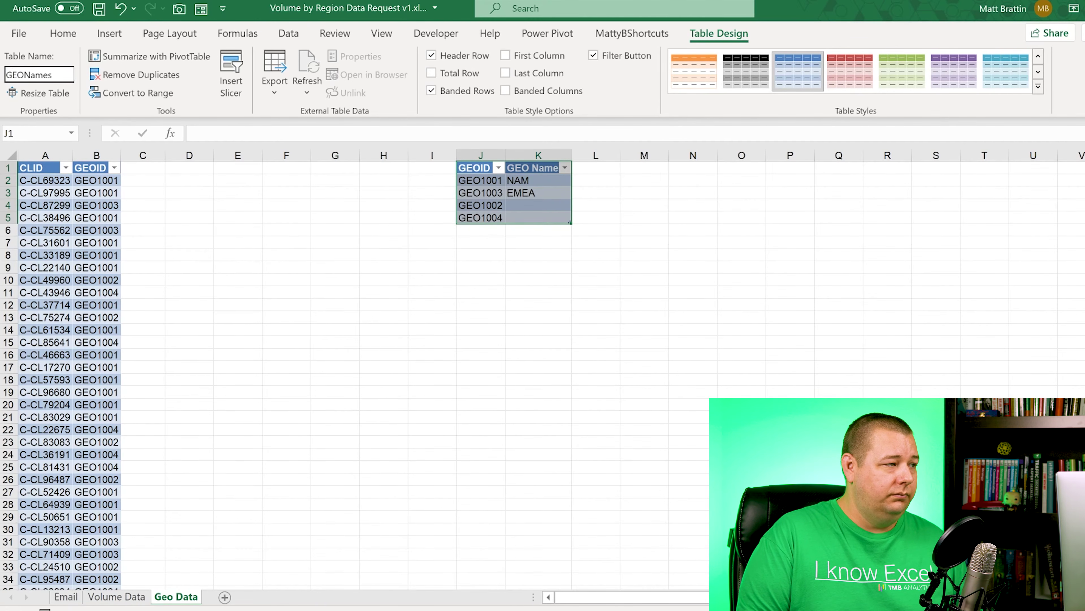
{"action": "key", "text": "Return"}
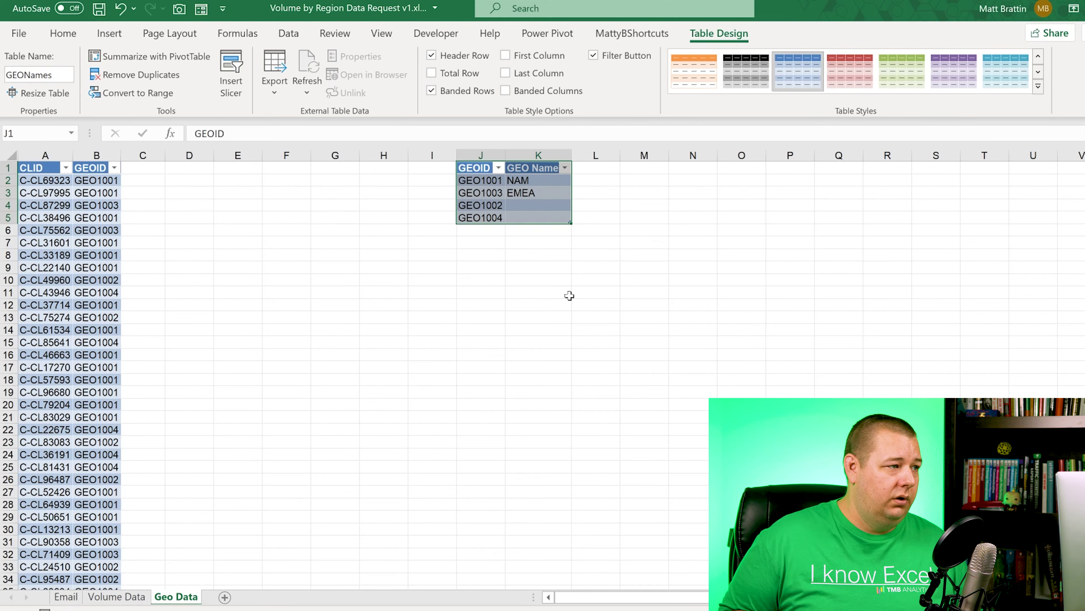
Step: Examine the unfilled region names in the GEONames table and the CLID and GEOID columns of the client table
{"action": "key", "text": "Down"}
{"action": "key", "text": "Down"}
{"action": "key", "text": "Down"}
{"action": "key", "text": "Right"}
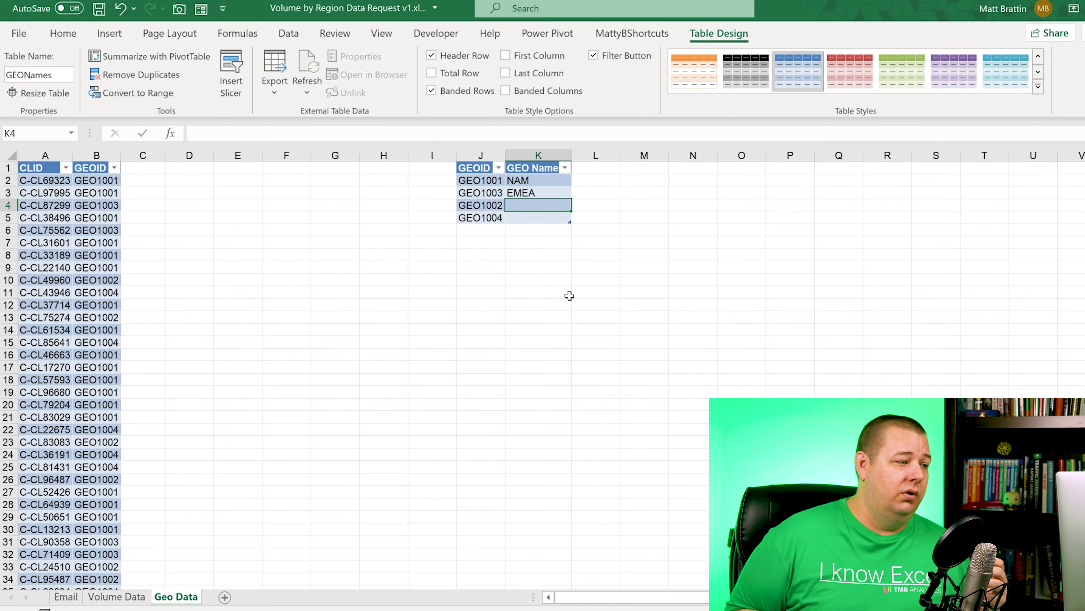
{"action": "key", "text": "Left"}
{"action": "key", "text": "Left"}
{"action": "key", "text": "Left"}
{"action": "key", "text": "Left"}
{"action": "key", "text": "Left"}
{"action": "key", "text": "Left"}
{"action": "key", "text": "Left"}
{"action": "key", "text": "Left"}
{"action": "key", "text": "Left"}
{"action": "key", "text": "Left"}
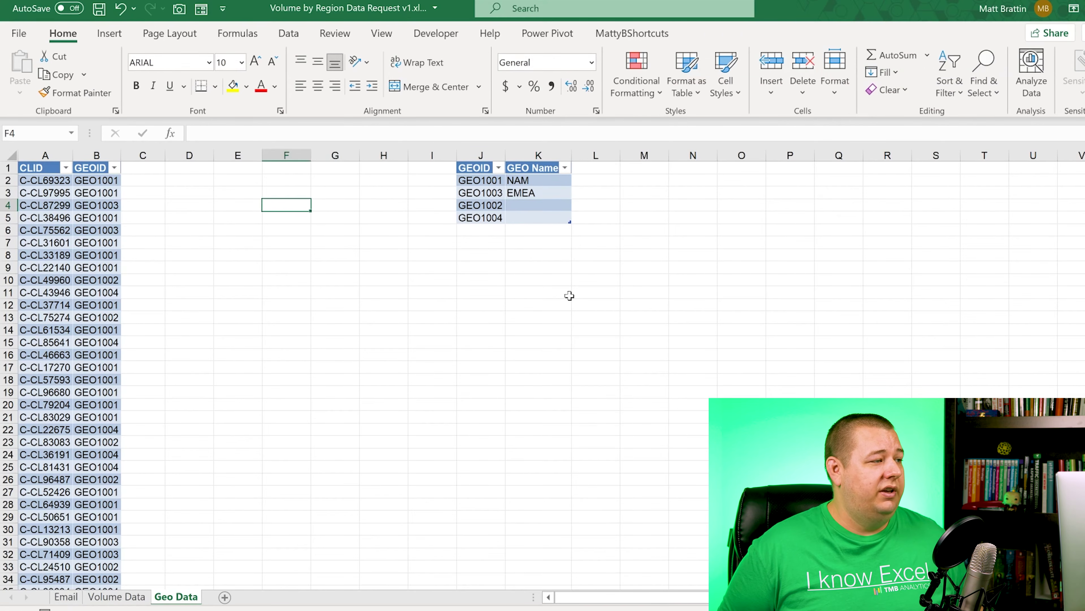
{"action": "key", "text": "Right"}
{"action": "key", "text": "Up"}
{"action": "key", "text": "Up"}
{"action": "key", "text": "Up"}
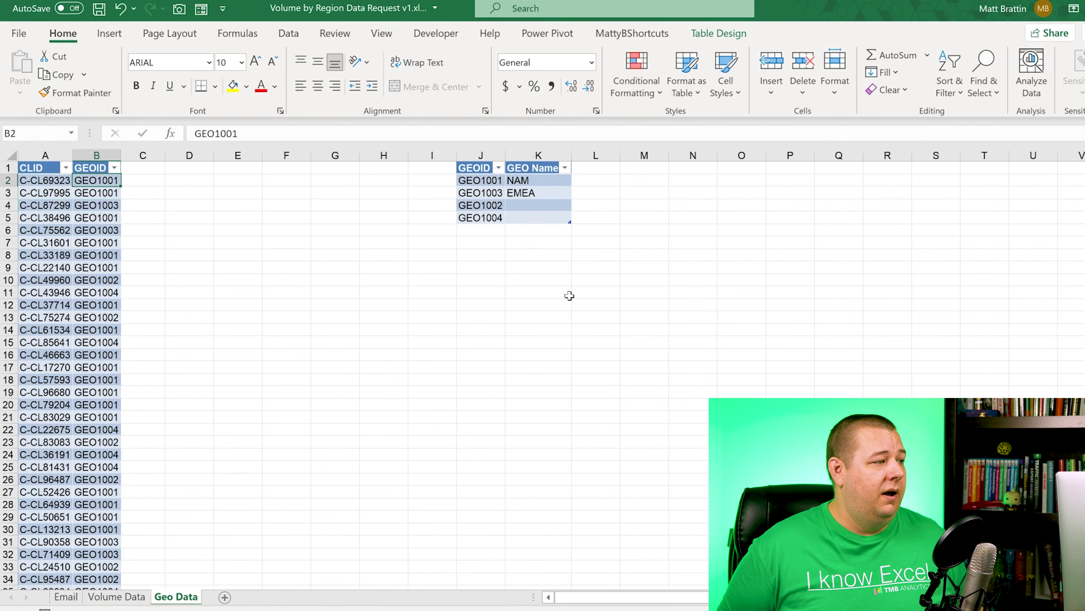
{"action": "key", "text": "Right"}
{"action": "key", "text": "Home"}
{"action": "key", "text": "Down"}
{"action": "key", "text": "Down"}
{"action": "key", "text": "Right"}
{"action": "key", "text": "Up"}
{"action": "key", "text": "Up"}
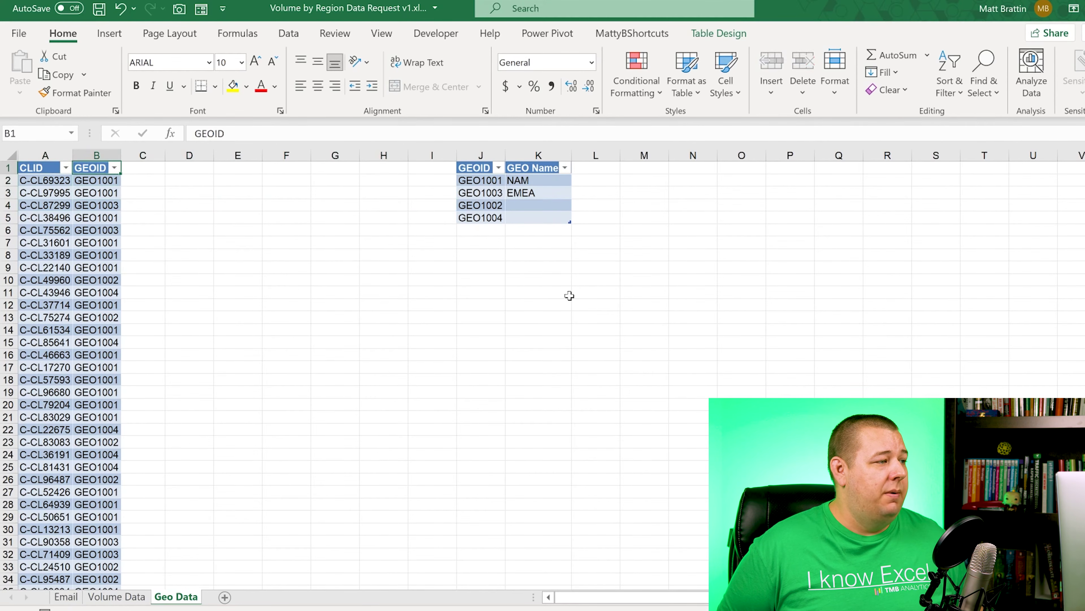
{"action": "key", "text": "Right"}
{"action": "key", "text": "Down"}
{"action": "key", "text": "Right"}
{"action": "key", "text": "Left"}
{"action": "key", "text": "Left"}
{"action": "key", "text": "Left"}
{"action": "key", "text": "Right"}
{"action": "key", "text": "Right"}
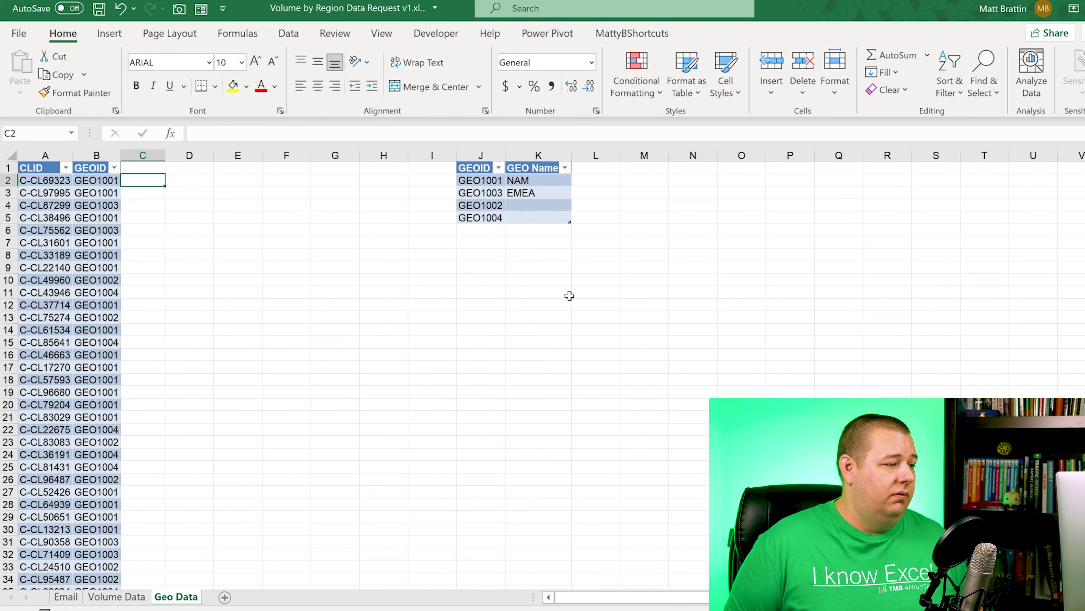
Step: Compare the format of the CLID values on the Volume Data sheet with those on the Geo Data sheet
{"action": "key", "text": "ctrl+Page_Up"}
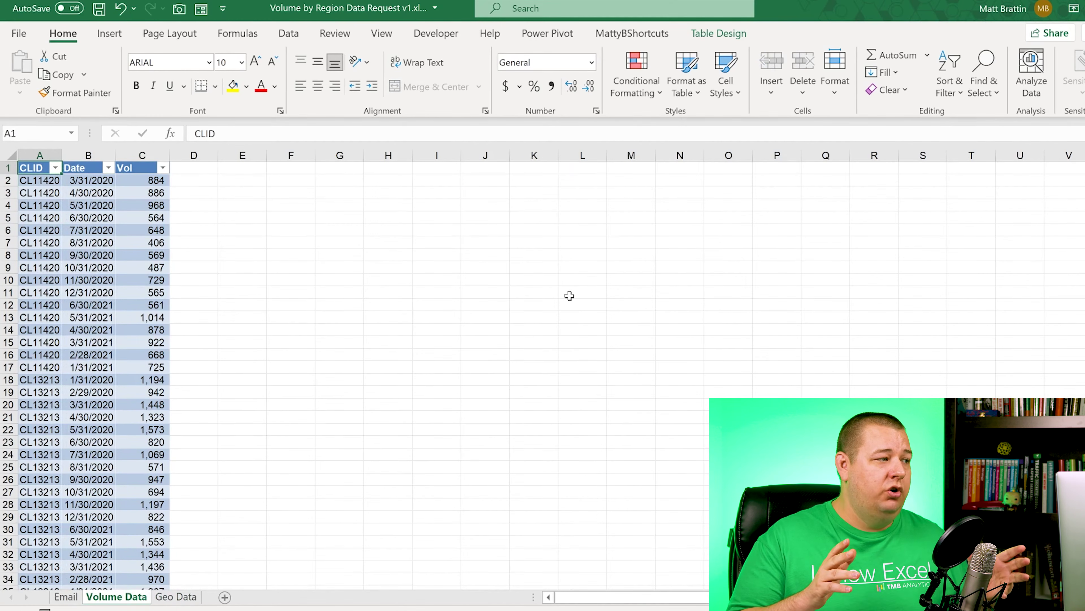
{"action": "key", "text": "Page_Down"}
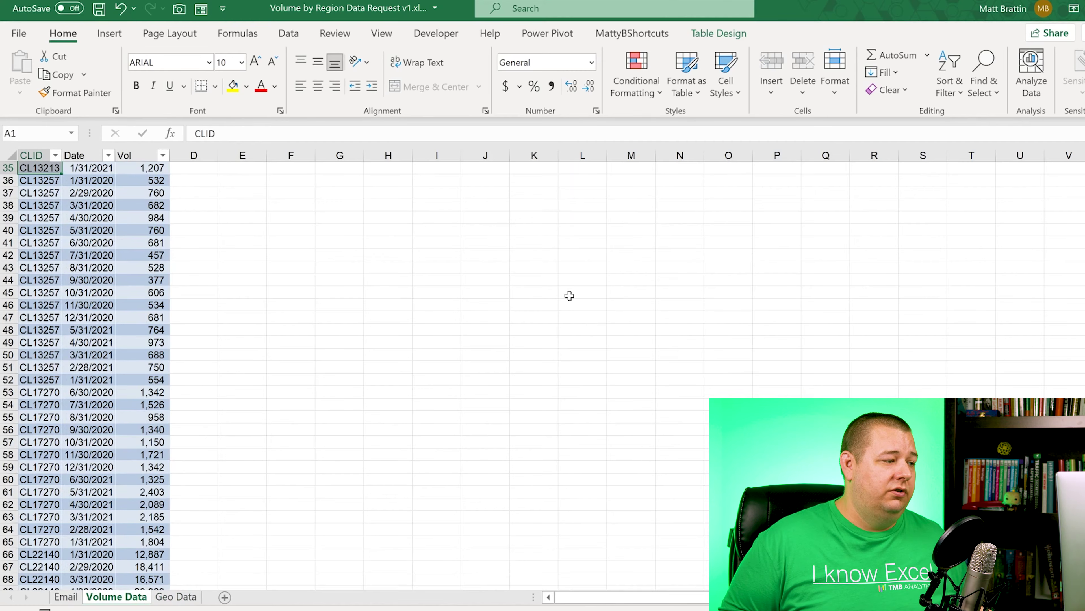
{"action": "key", "text": "Page_Up"}
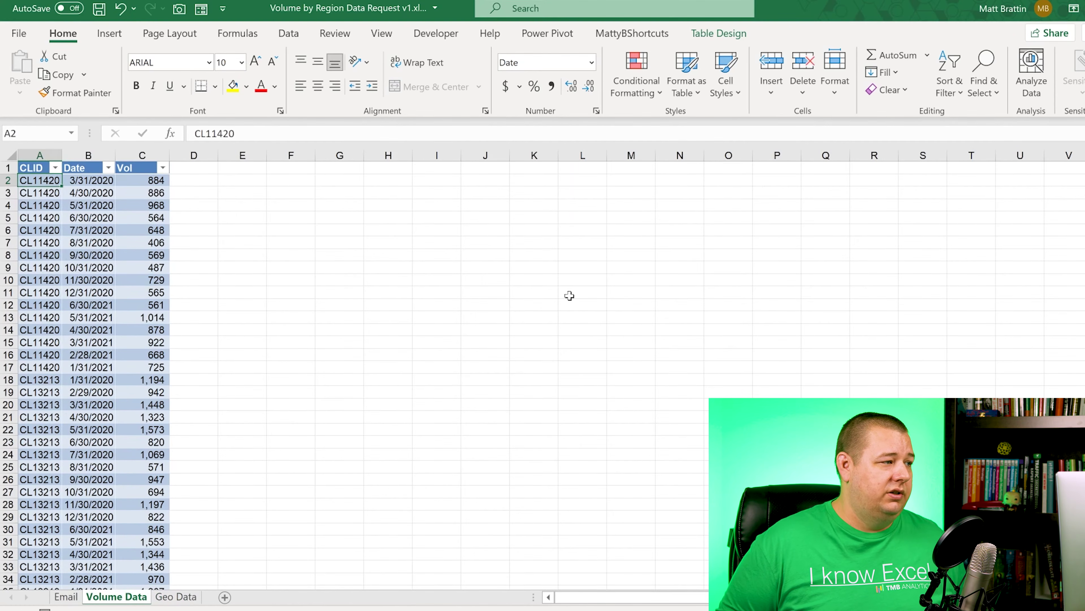
{"action": "key", "text": "ctrl+Page_Down"}
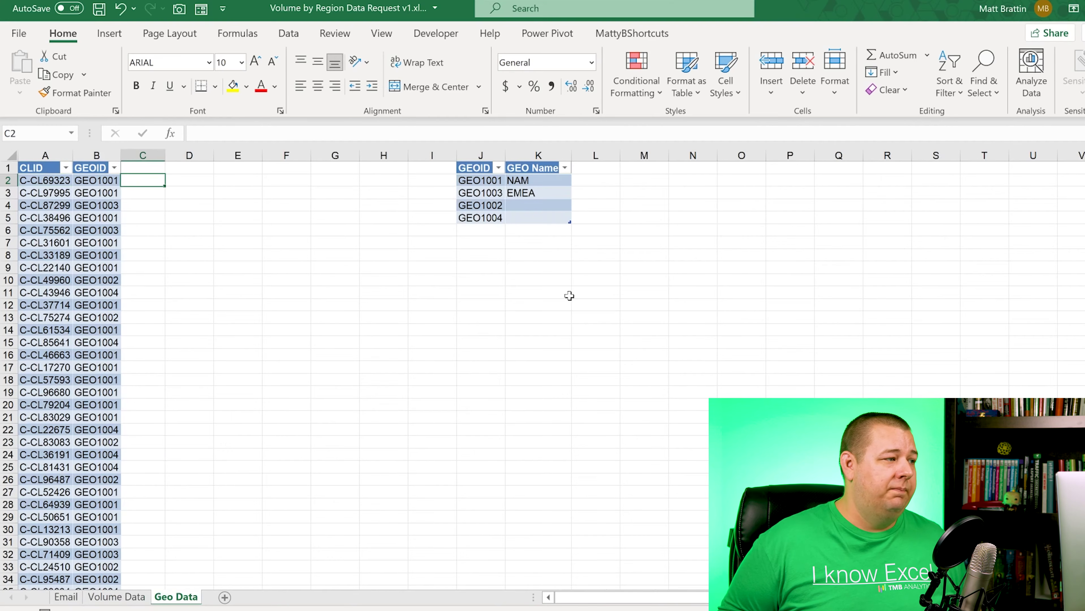
{"action": "key", "text": "Left"}
{"action": "key", "text": "Left"}
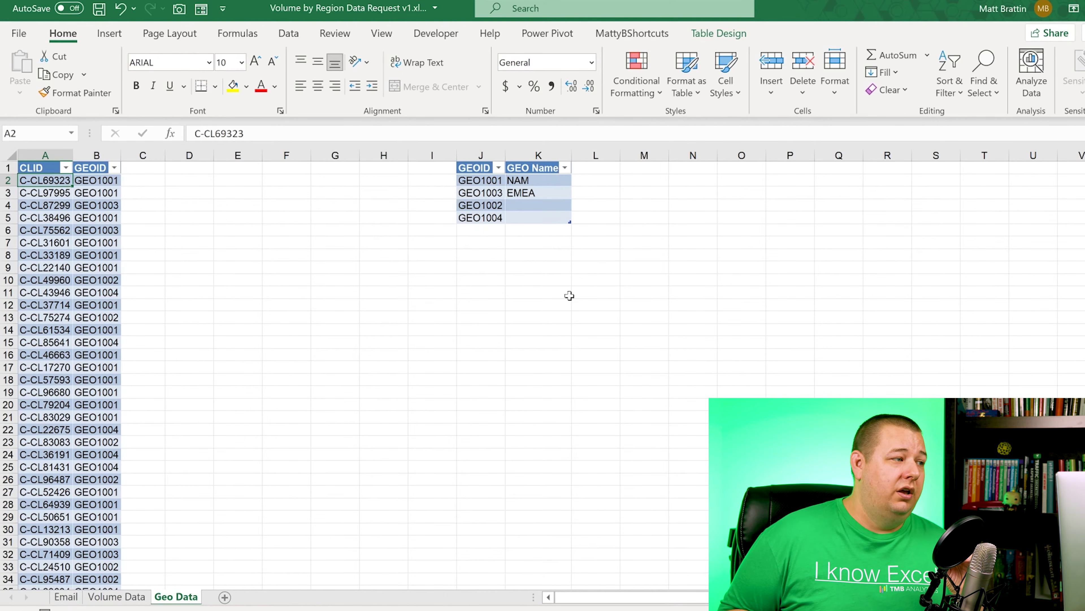
Step: Add a column headed LEN in D1, directly after Vol in the Volume Data table
{"action": "key", "text": "ctrl+Page_Up"}
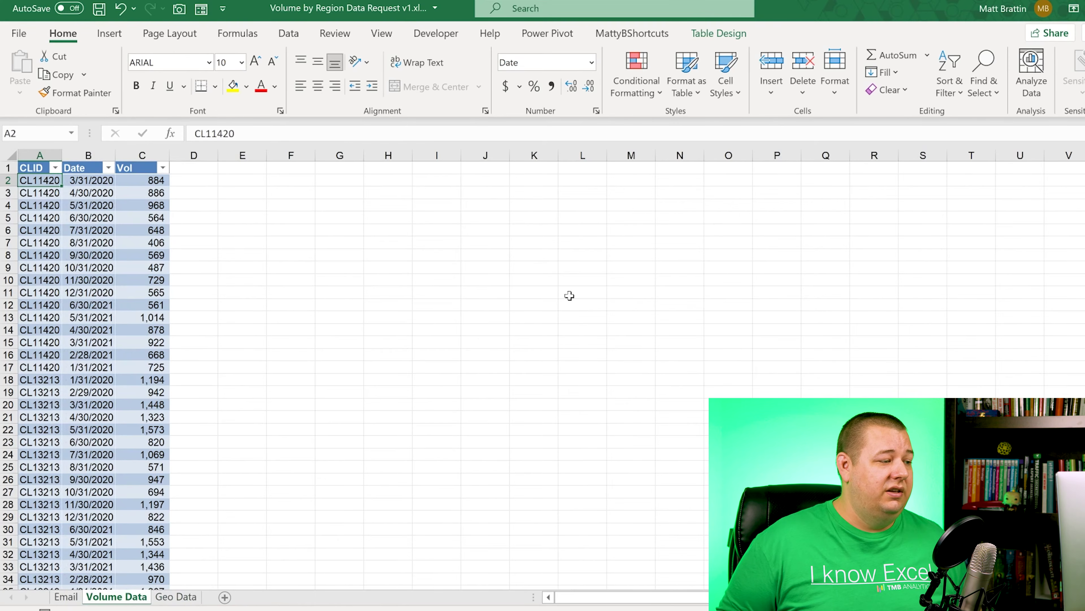
{"action": "key", "text": "Right"}
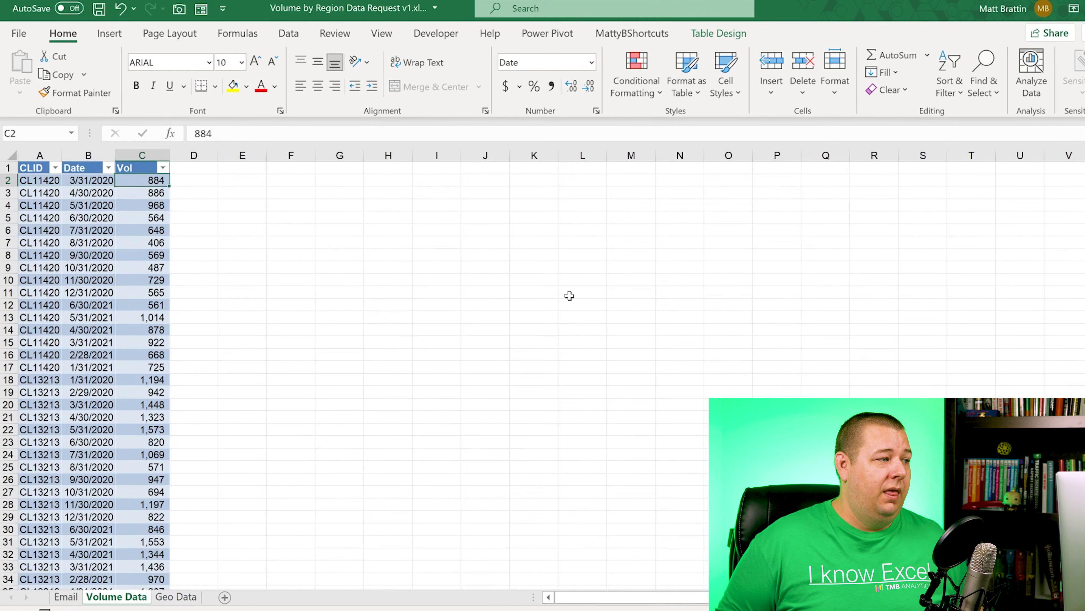
{"action": "key", "text": "Right"}
{"action": "key", "text": "Right"}
{"action": "key", "text": "Up"}
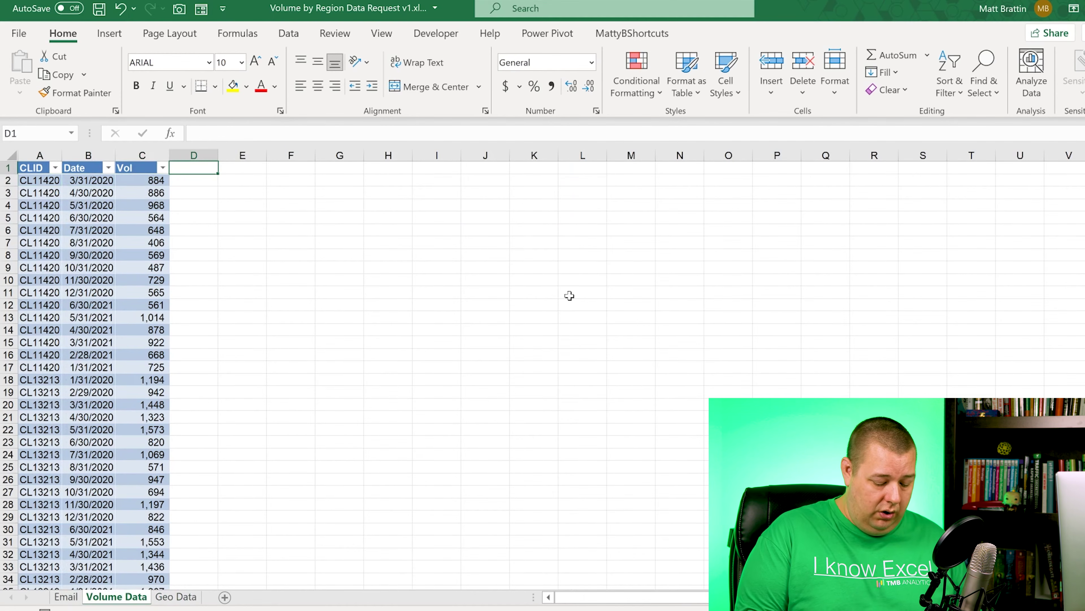
{"action": "type", "text": "LEN"}
{"action": "key", "text": "Return"}
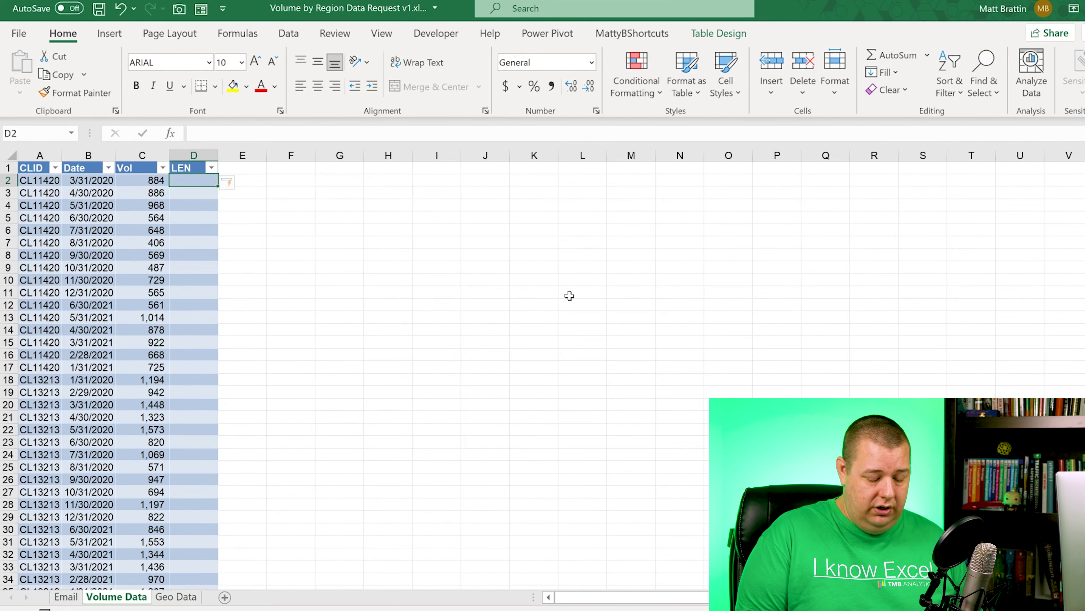
{"action": "type", "text": "=len"}
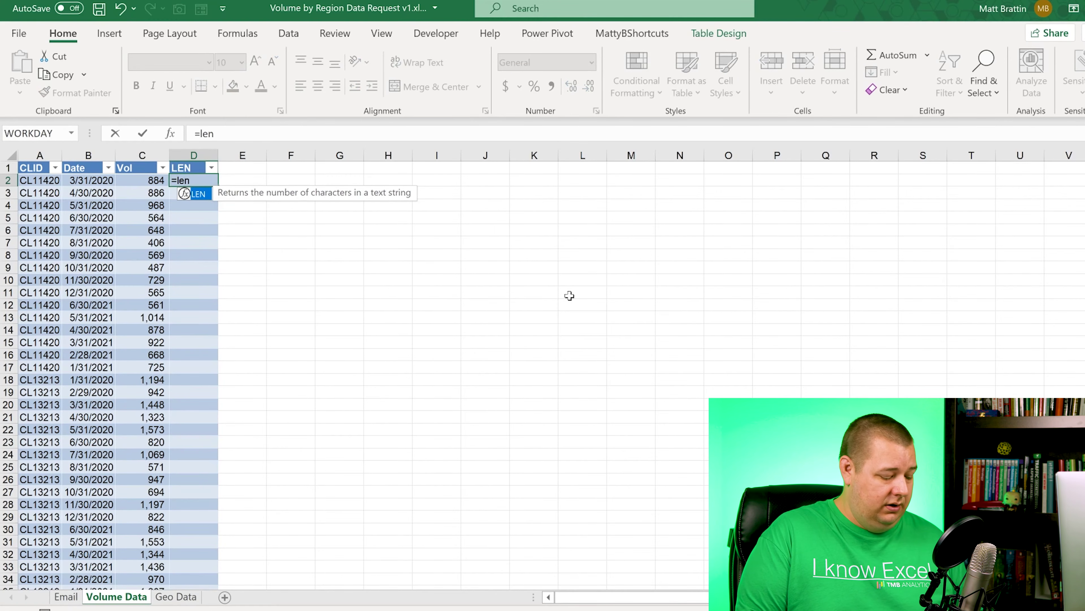
{"action": "key", "text": "Tab"}
{"action": "key", "text": "Left"}
{"action": "key", "text": "Left"}
{"action": "key", "text": "Left"}
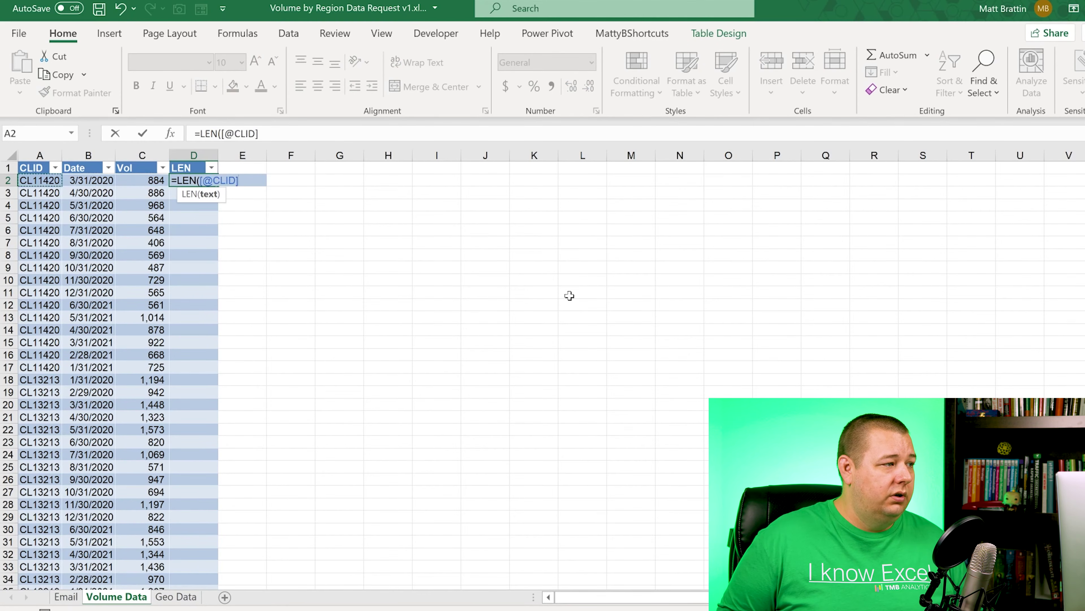
{"action": "type", "text": ")"}
{"action": "key", "text": "Return"}
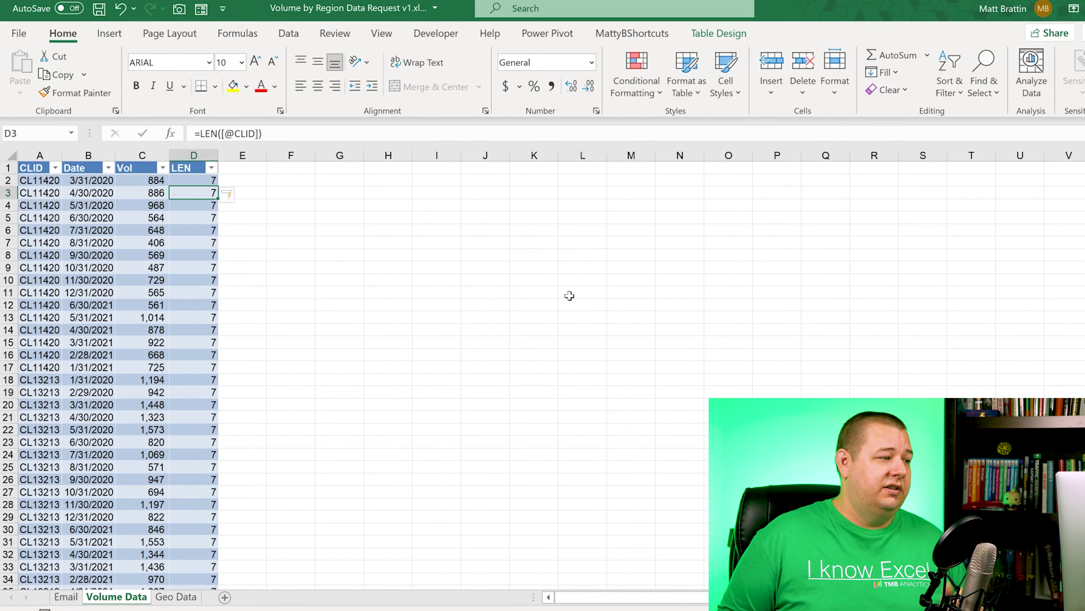
Step: Check the distinct values in the LEN column's filter list without filtering, and return to the first CLID
{"action": "key", "text": "Up"}
{"action": "key", "text": "Up"}
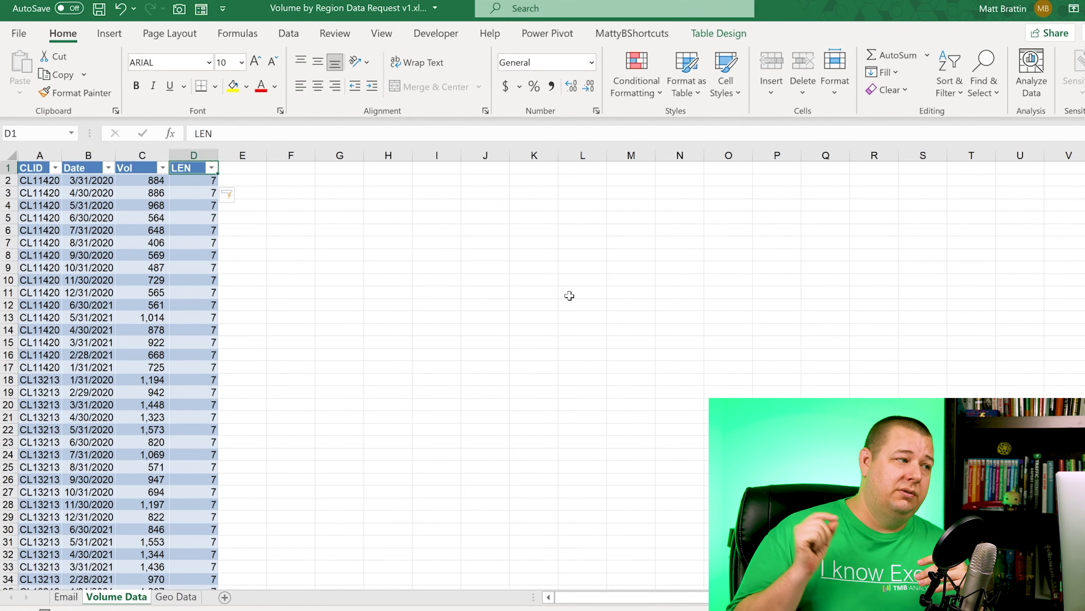
{"action": "key", "text": "alt+Down"}
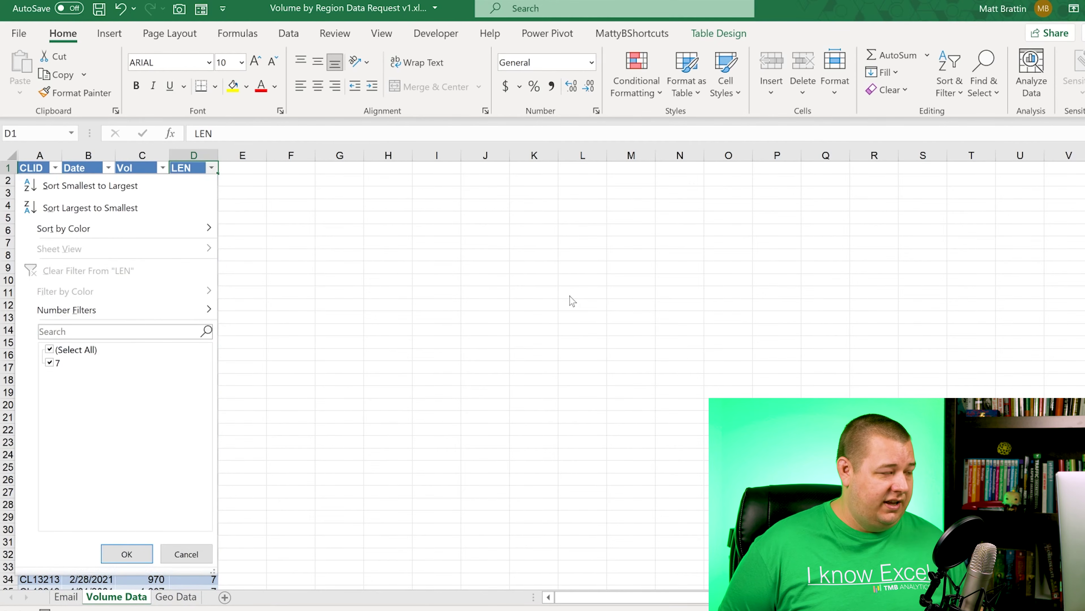
{"action": "key", "text": "Escape"}
{"action": "key", "text": "Down"}
{"action": "key", "text": "Left"}
{"action": "key", "text": "Left"}
{"action": "key", "text": "Left"}
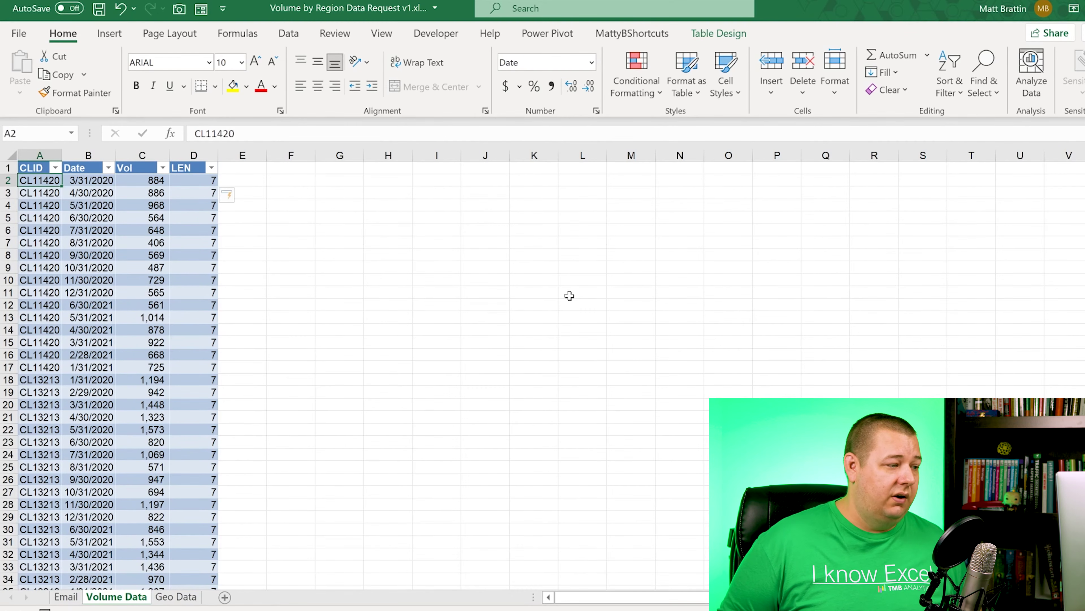
Step: On the Geo Data sheet, add a column headed Len in C1, directly after GEOID in the client table
{"action": "key", "text": "ctrl+Page_Down"}
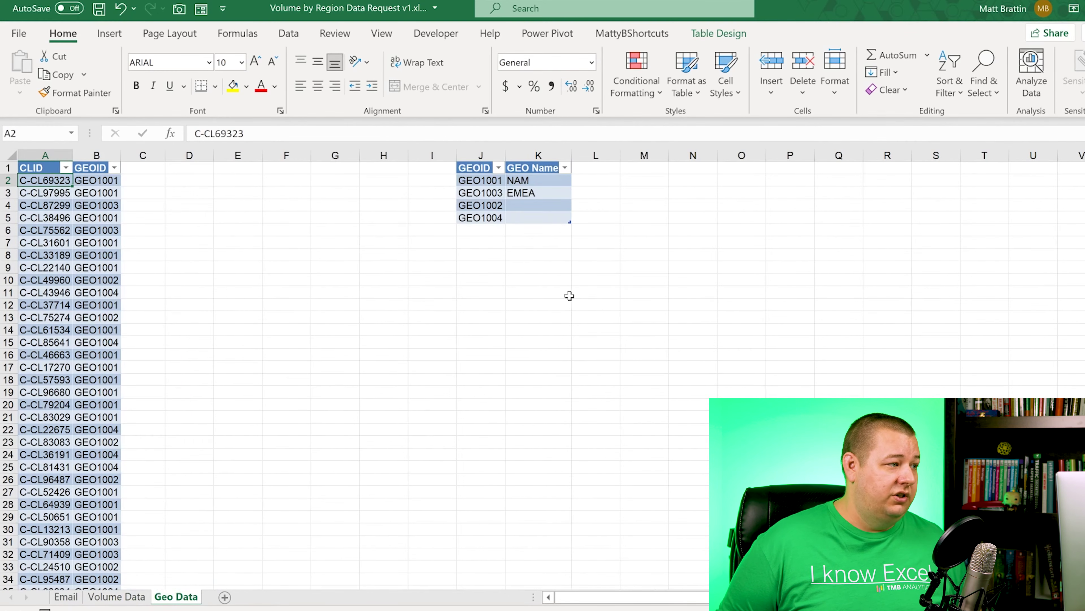
{"action": "key", "text": "Right"}
{"action": "key", "text": "Up"}
{"action": "key", "text": "Right"}
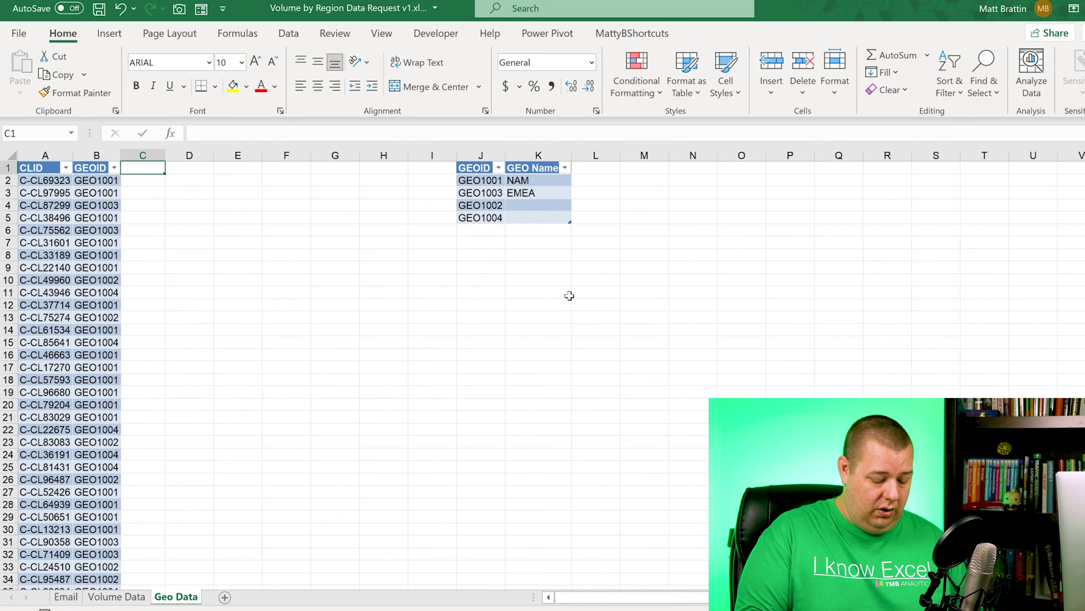
{"action": "type", "text": "Len"}
{"action": "key", "text": "Return"}
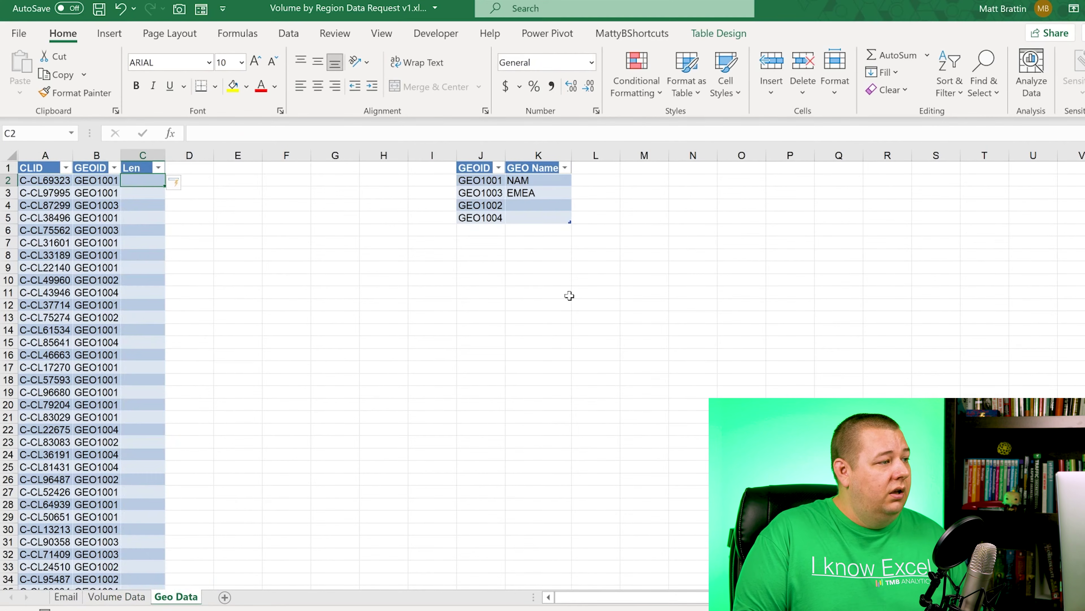
{"action": "type", "text": "=len("}
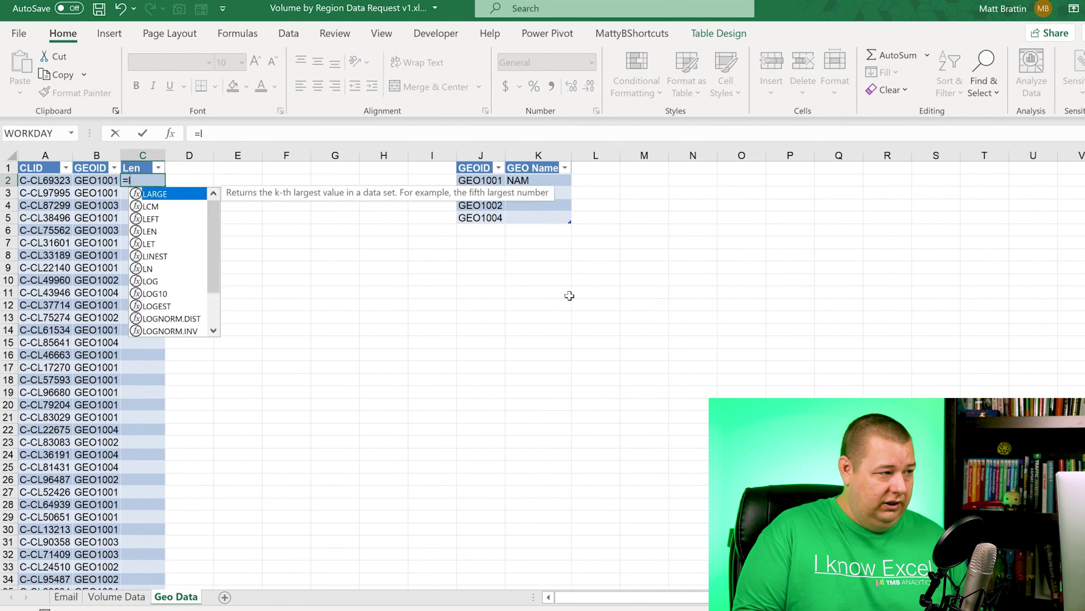
{"action": "key", "text": "Left"}
{"action": "key", "text": "Left"}
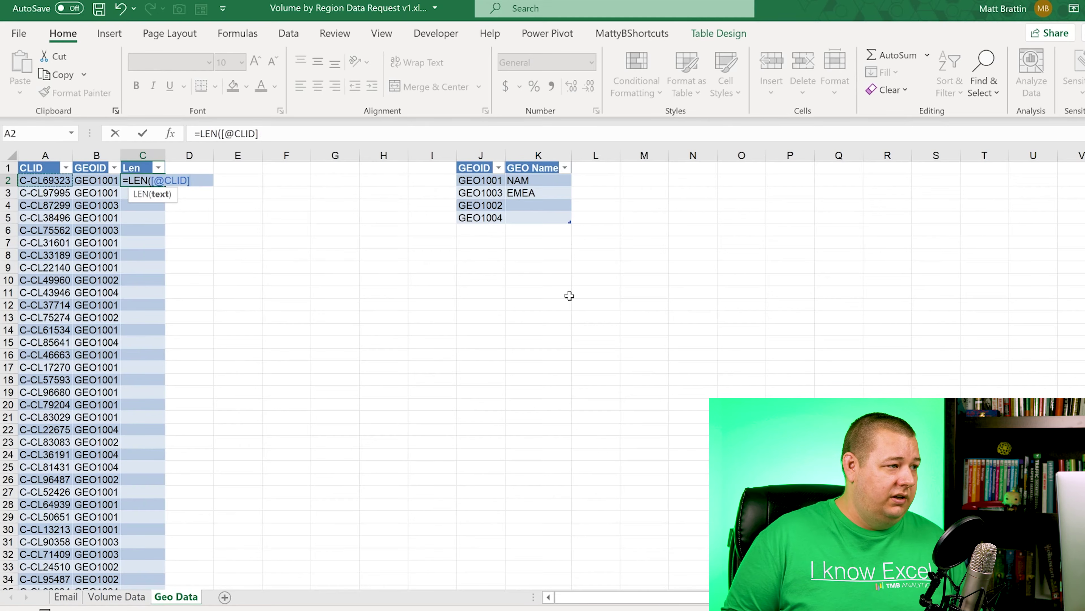
{"action": "key", "text": "Return"}
Step: Check the distinct values in the Len column's filter list without filtering, and return to the first CLID in A2
{"action": "key", "text": "Up"}
{"action": "key", "text": "Up"}
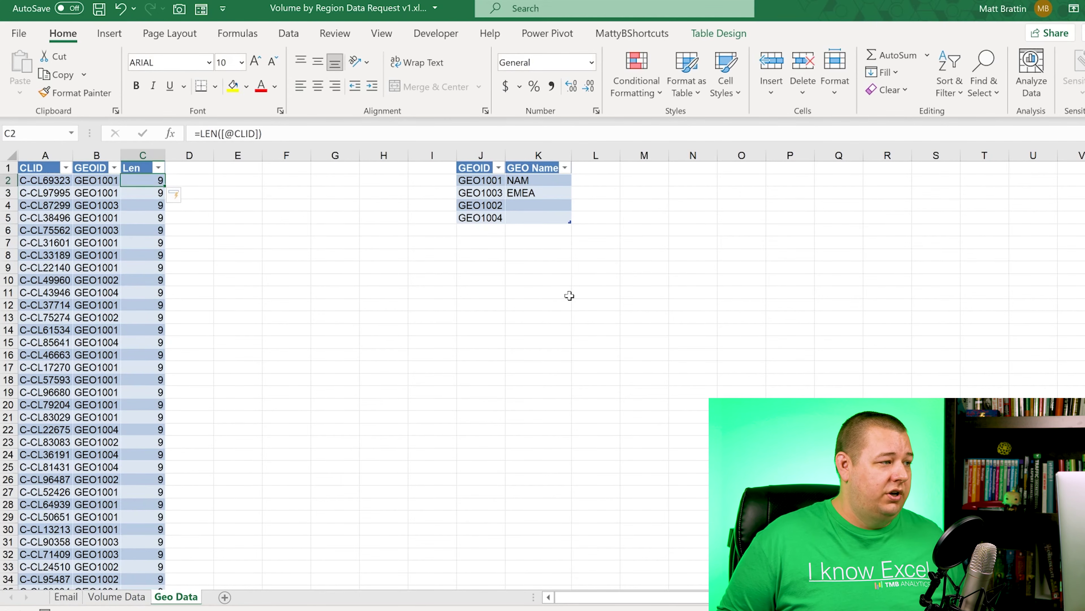
{"action": "key", "text": "alt+Down"}
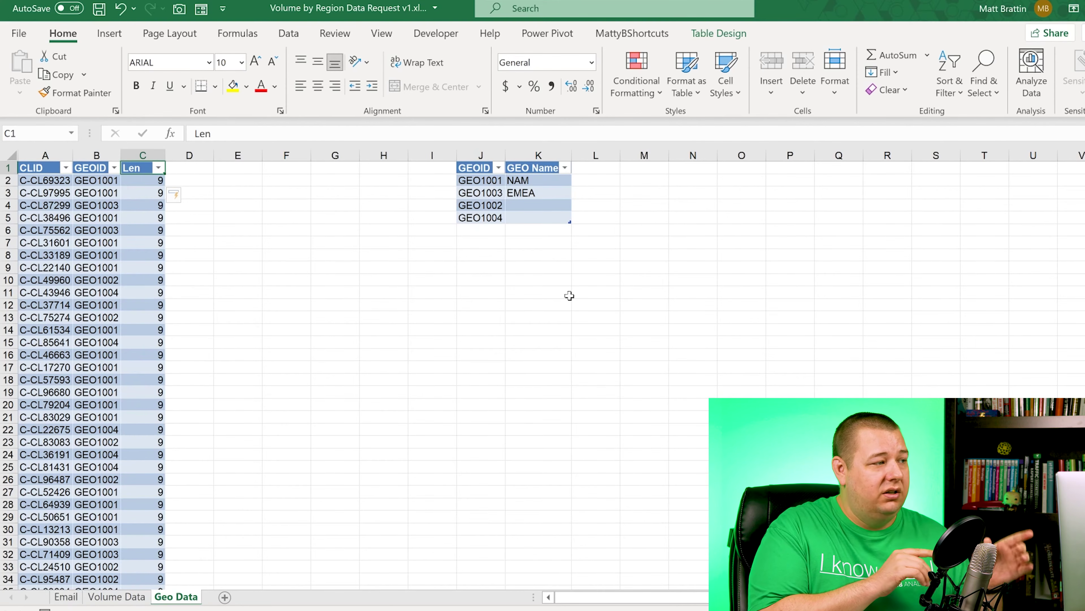
{"action": "key", "text": "Left"}
{"action": "key", "text": "Left"}
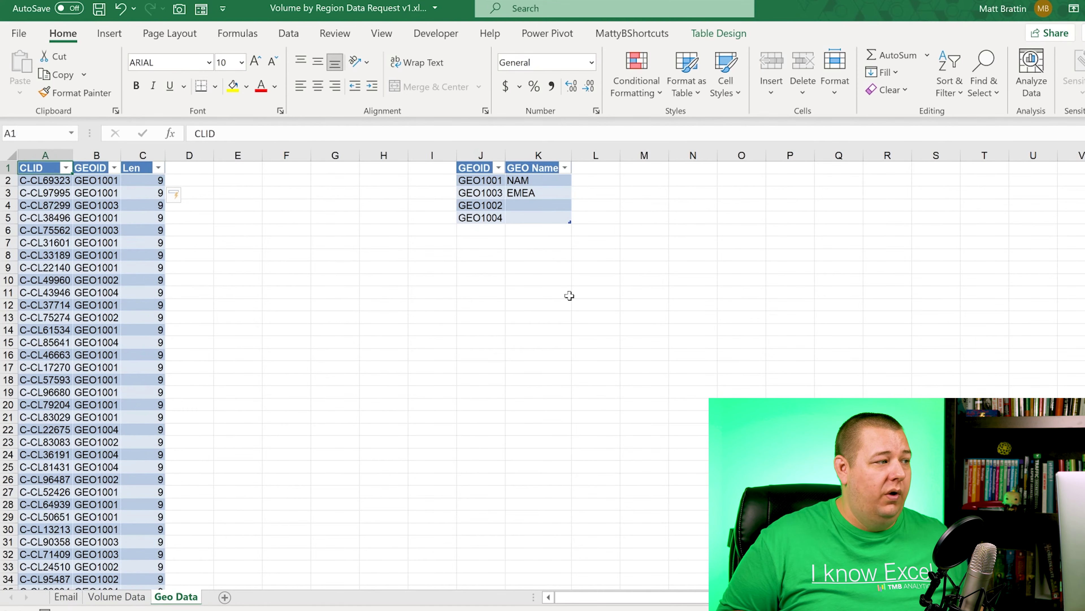
{"action": "key", "text": "Down"}
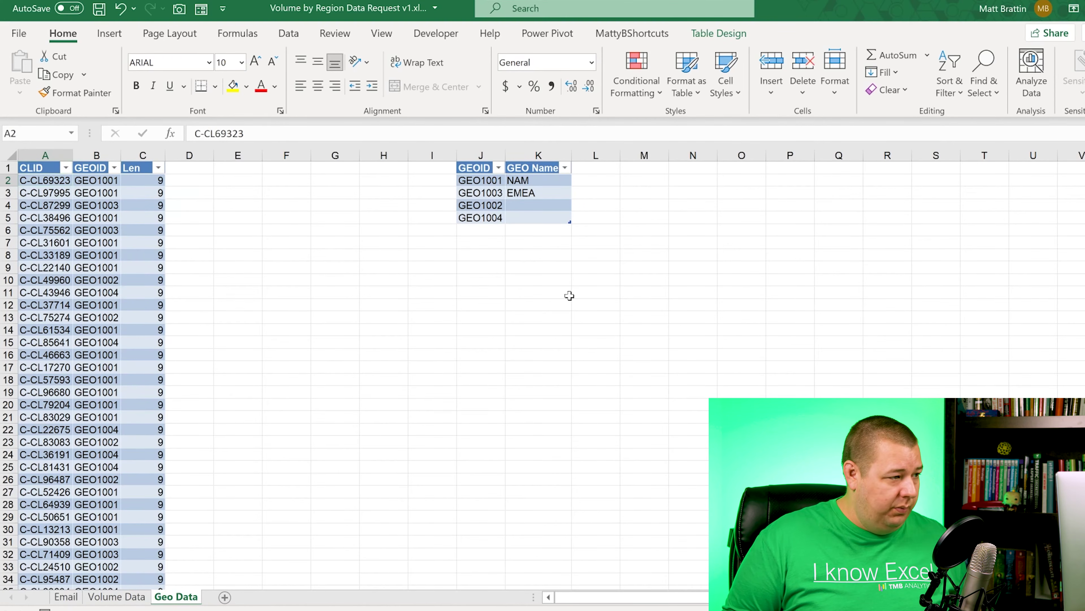
Step: Add two column headers, Mid in D1 and Right in E1, next to Len on the Geo Data sheet
{"action": "key", "text": "ctrl+Page_Up"}
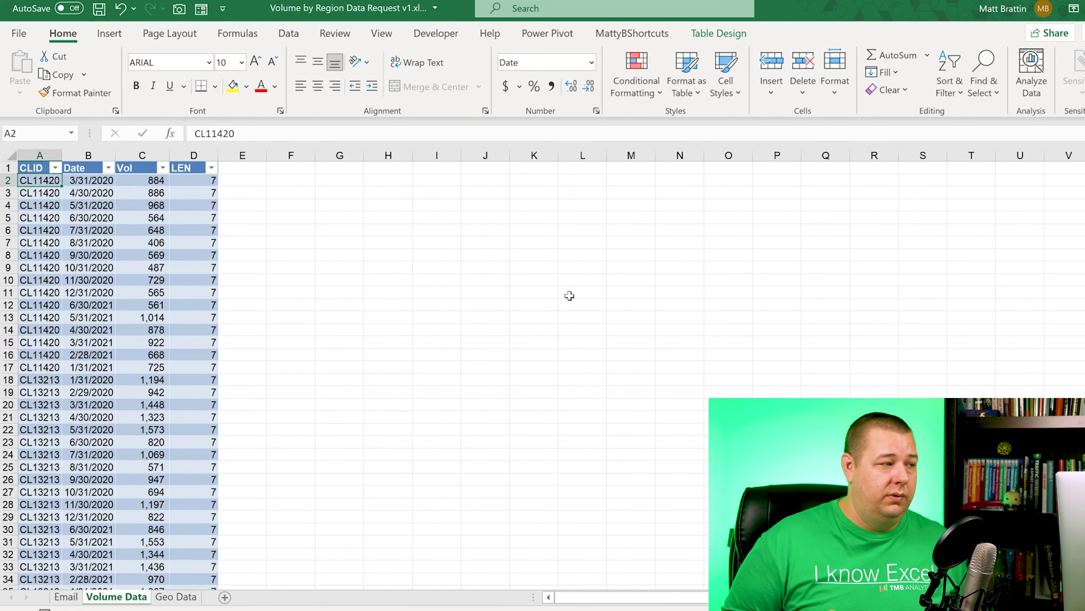
{"action": "key", "text": "ctrl+Page_Down"}
{"action": "key", "text": "Right"}
{"action": "key", "text": "Right"}
{"action": "key", "text": "Right"}
{"action": "key", "text": "Up"}
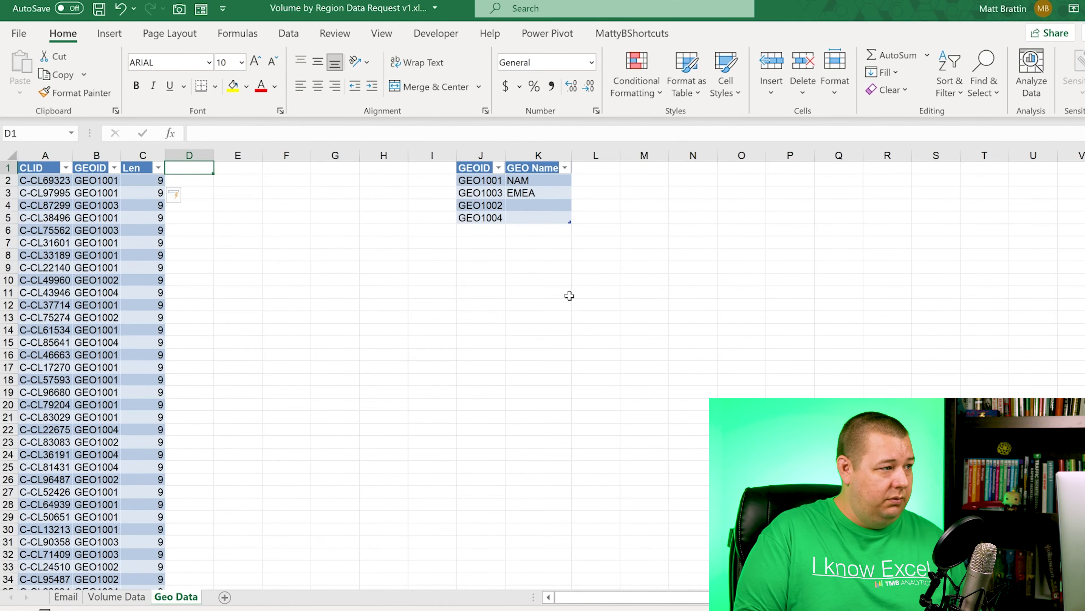
{"action": "type", "text": "Mid"}
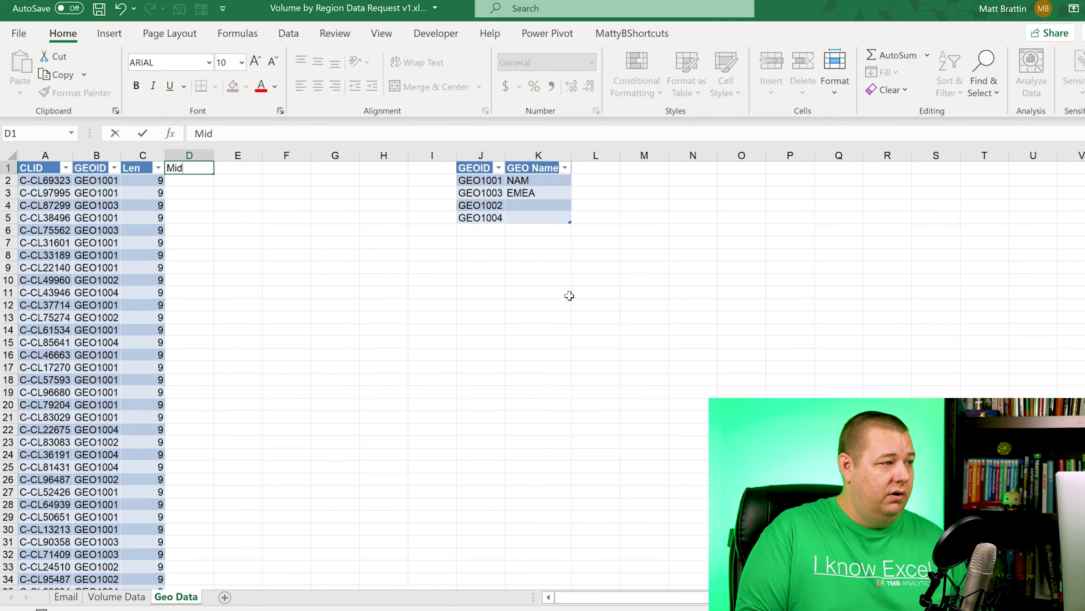
{"action": "key", "text": "Tab"}
{"action": "type", "text": "Right"}
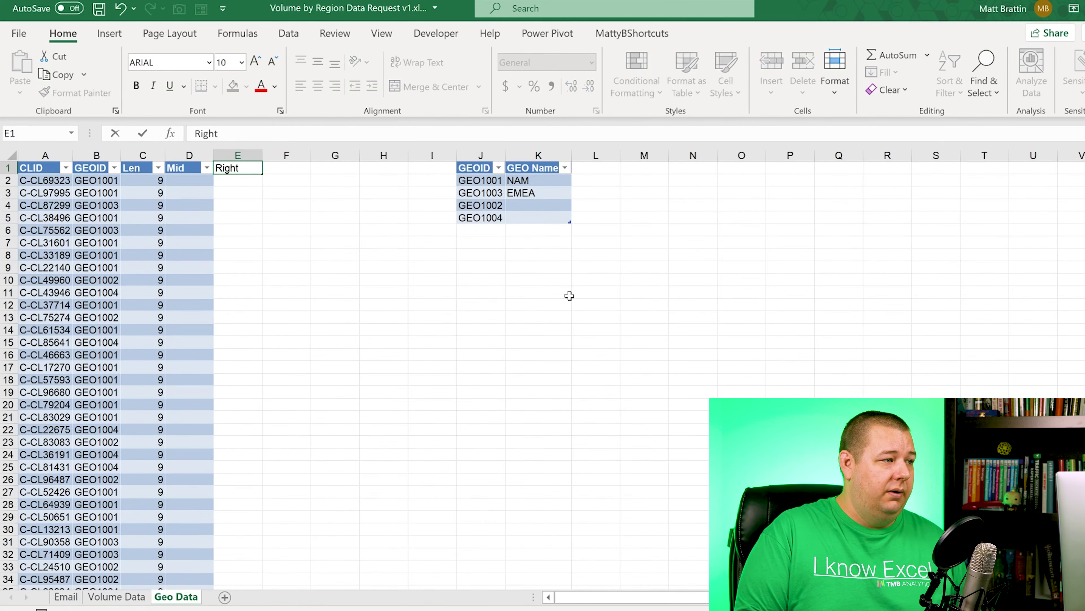
{"action": "key", "text": "Return"}
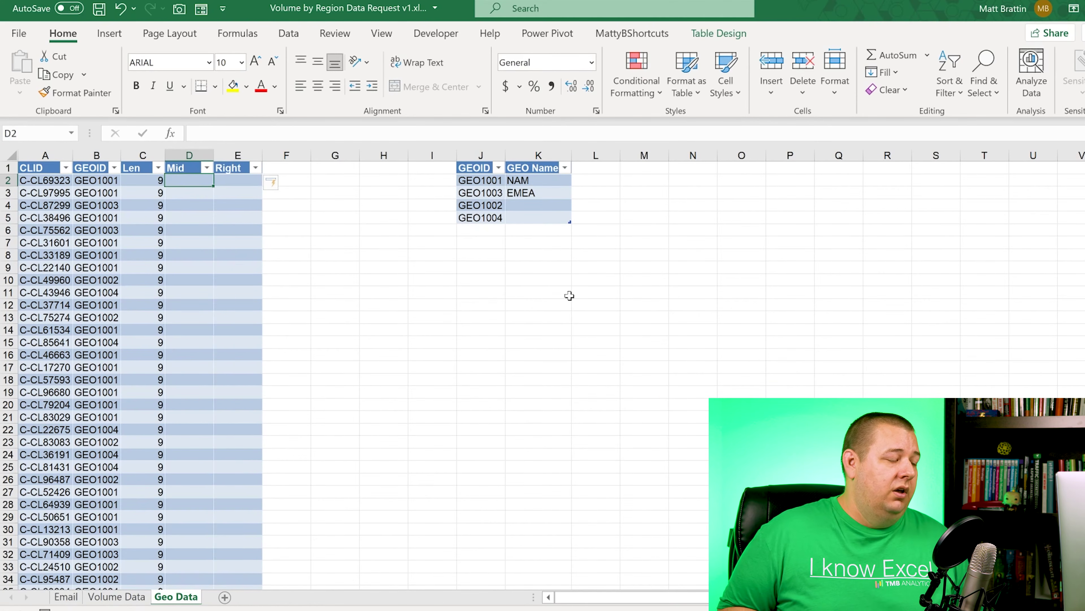
{"action": "key", "text": "Tab"}
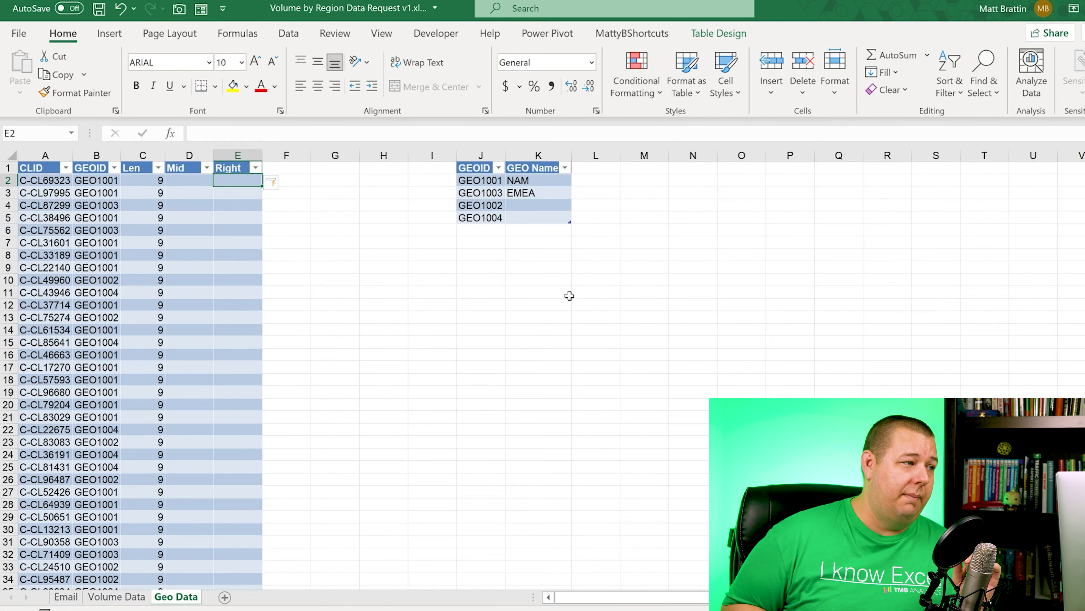
{"action": "key", "text": "Left"}
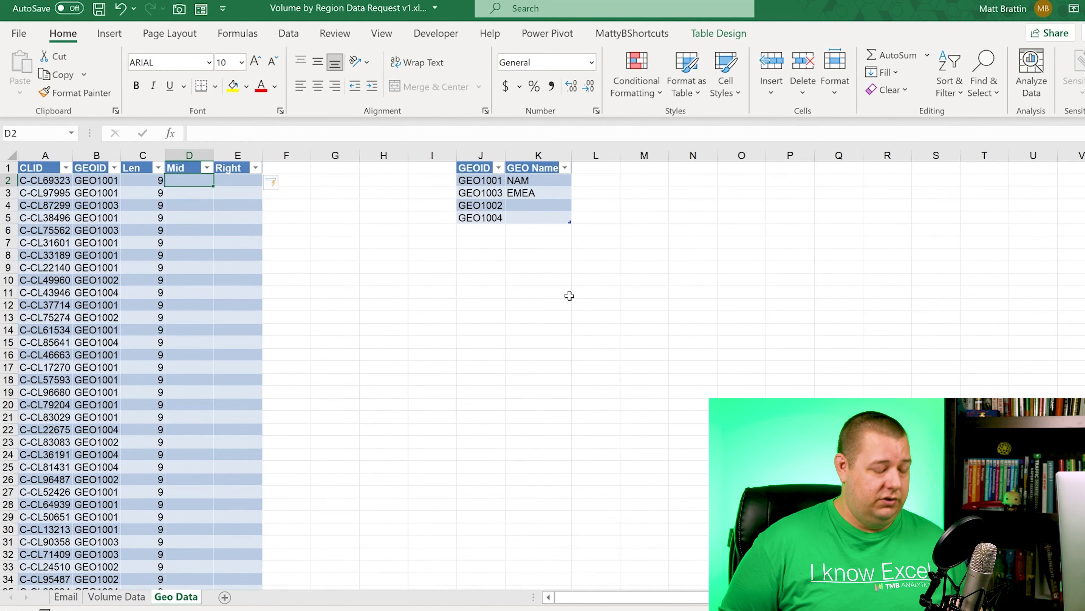
{"action": "type", "text": "=mid"}
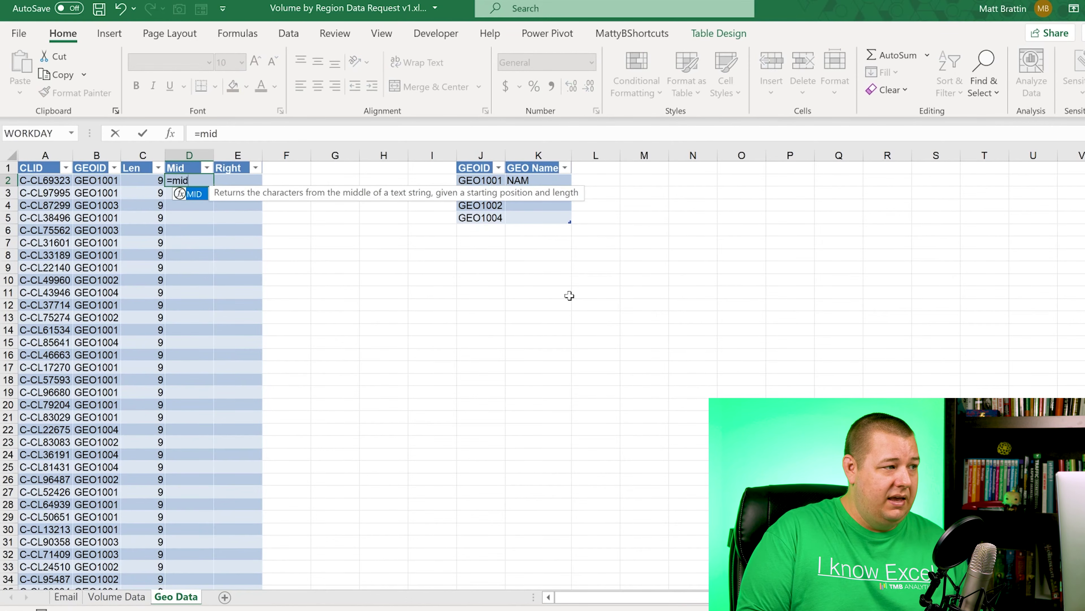
{"action": "key", "text": "Tab"}
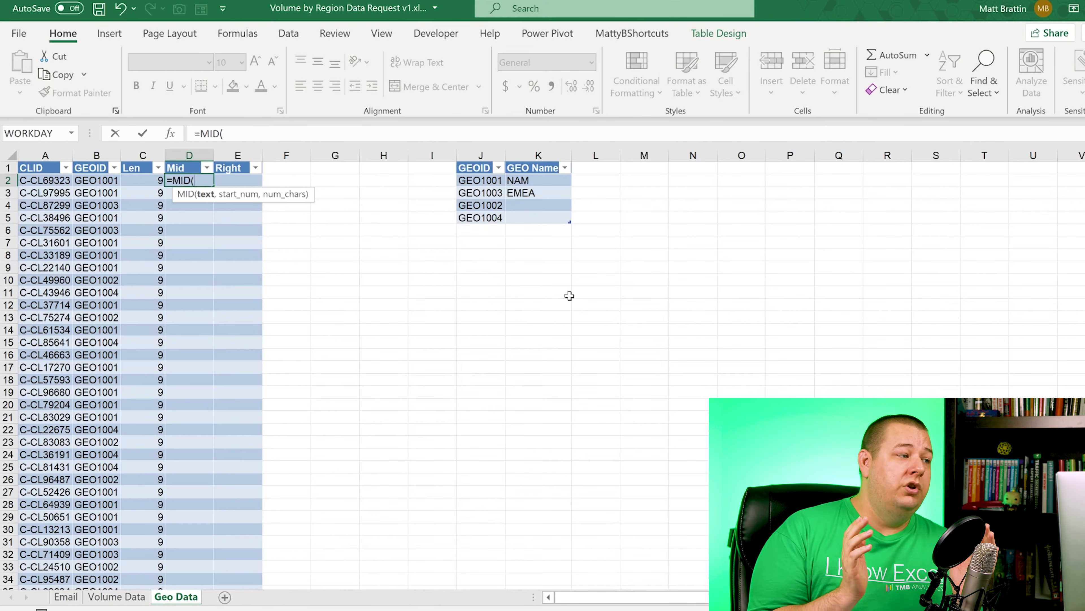
{"action": "key", "text": "Left"}
{"action": "key", "text": "Left"}
{"action": "key", "text": "Left"}
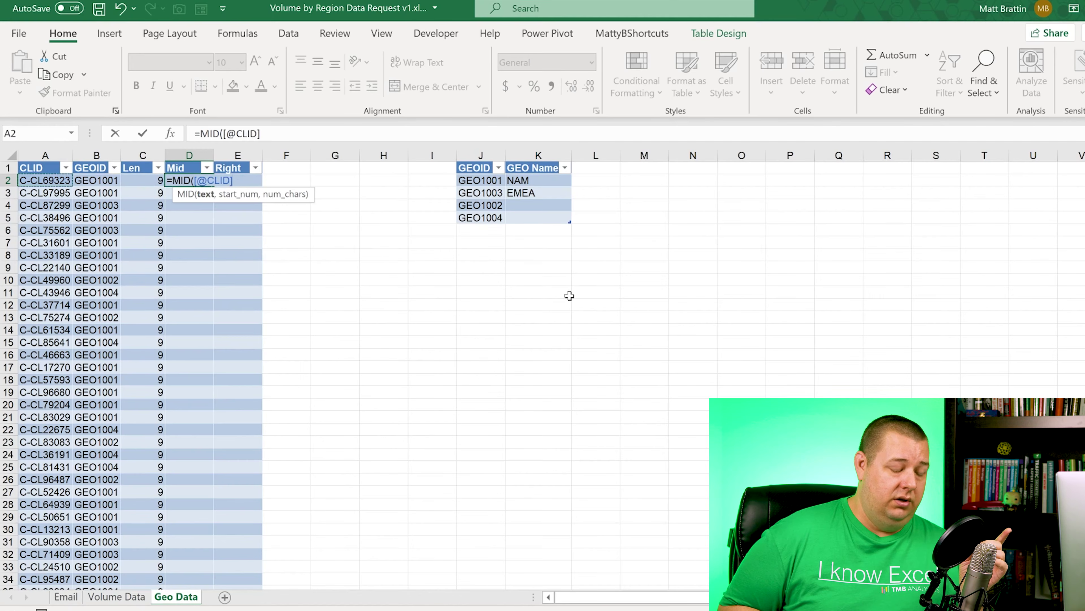
{"action": "type", "text": ","}
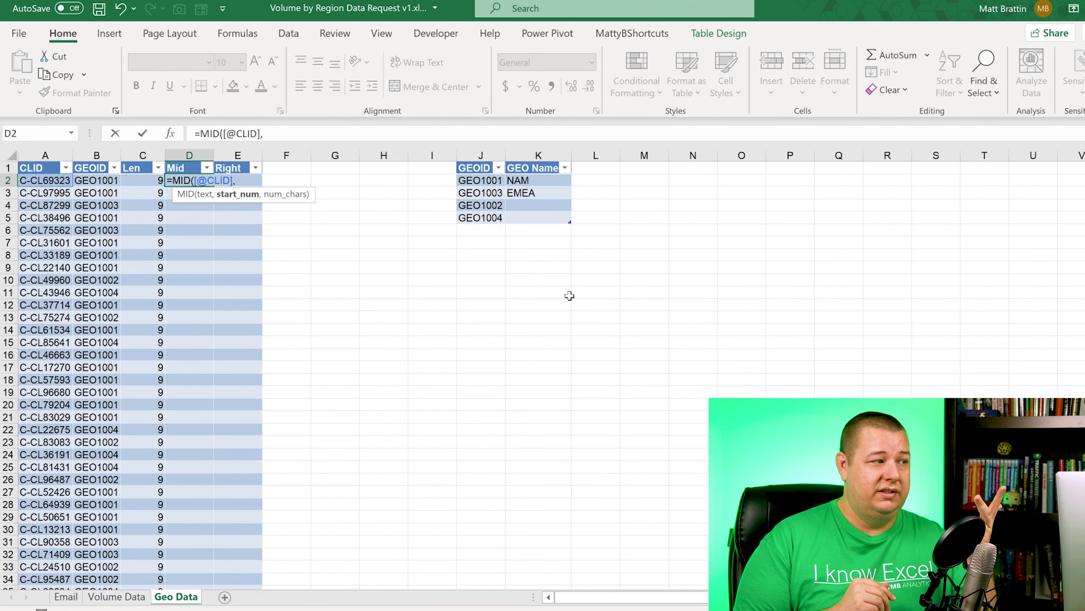
{"action": "type", "text": "3"}
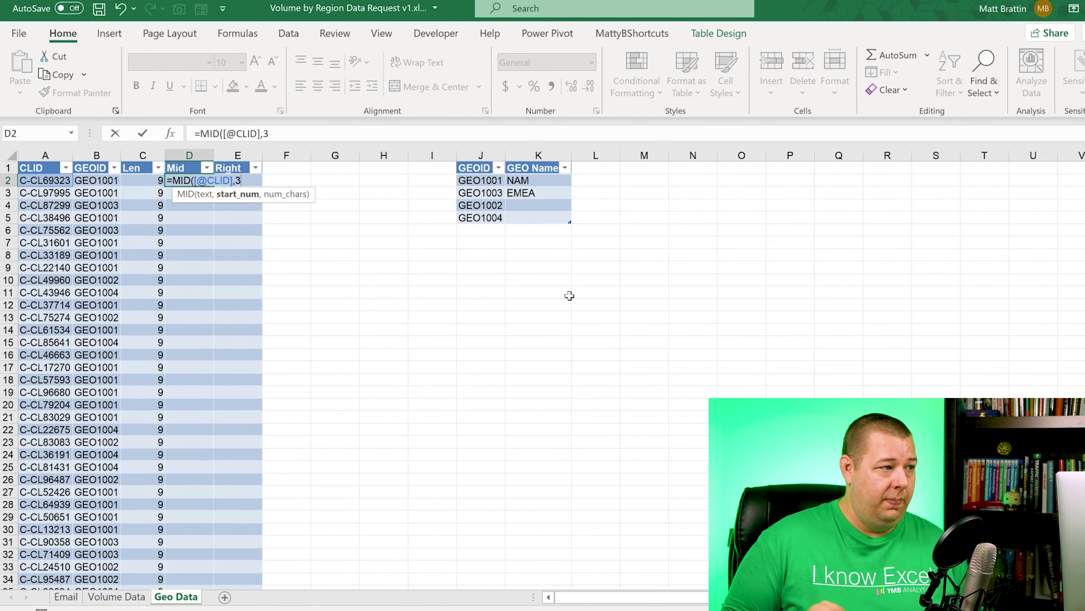
{"action": "type", "text": ","}
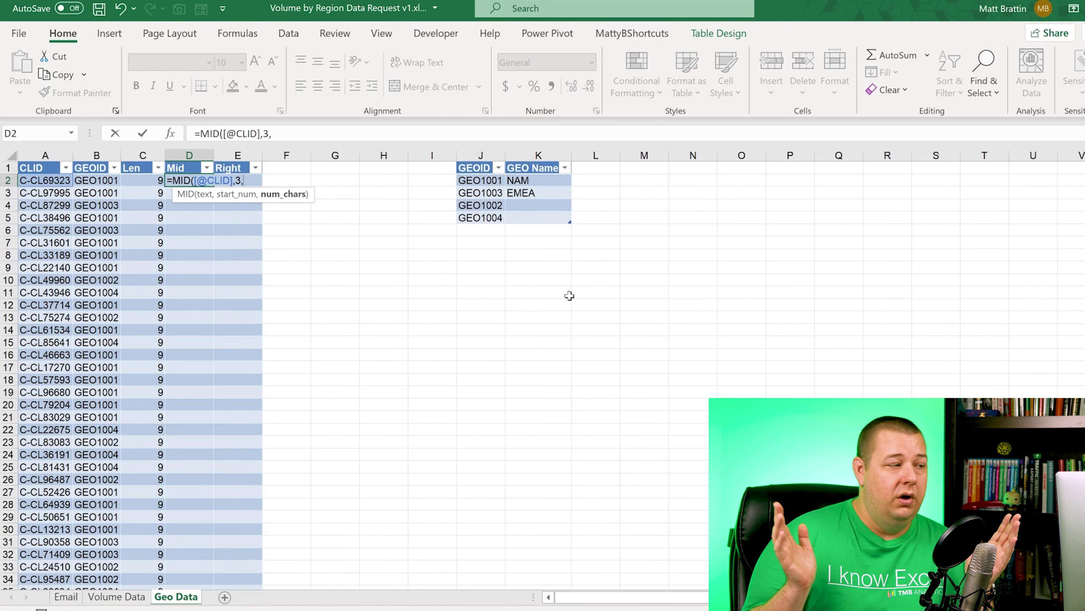
{"action": "type", "text": "7"}
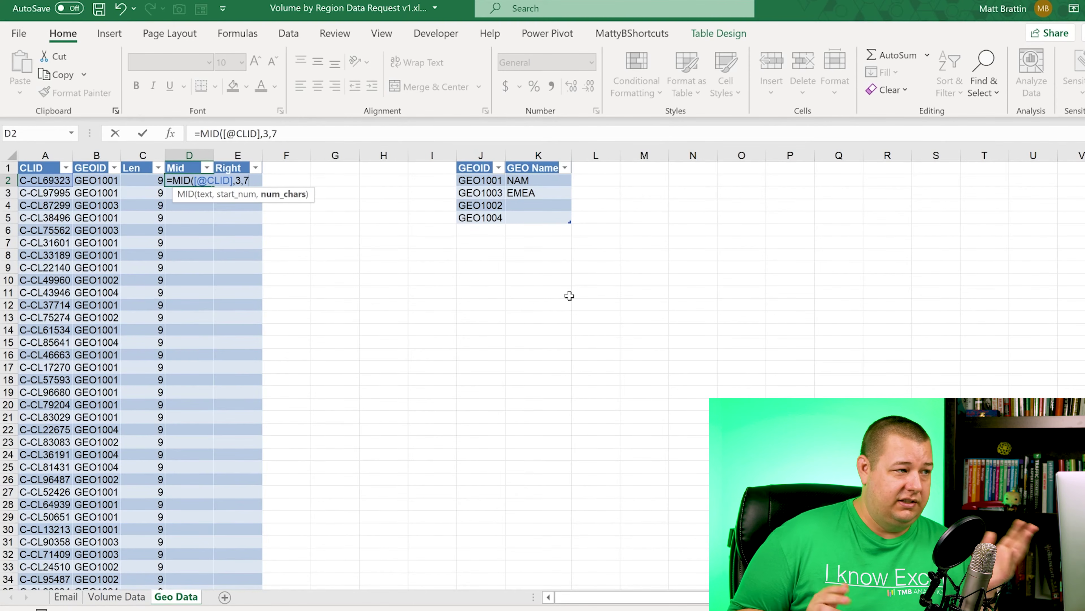
{"action": "type", "text": ")"}
{"action": "key", "text": "Return"}
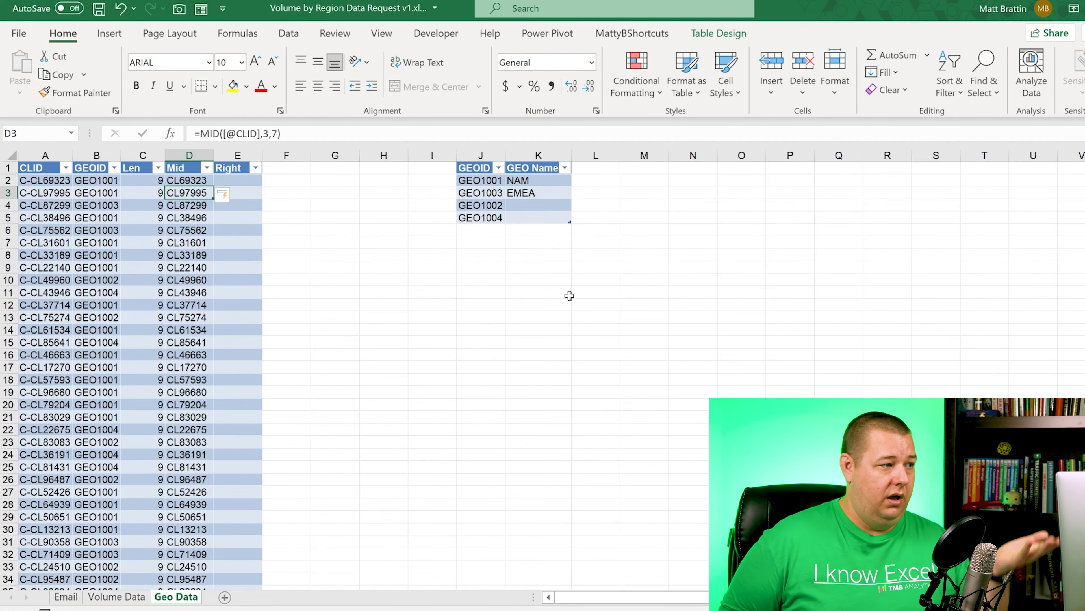
{"action": "key", "text": "Up"}
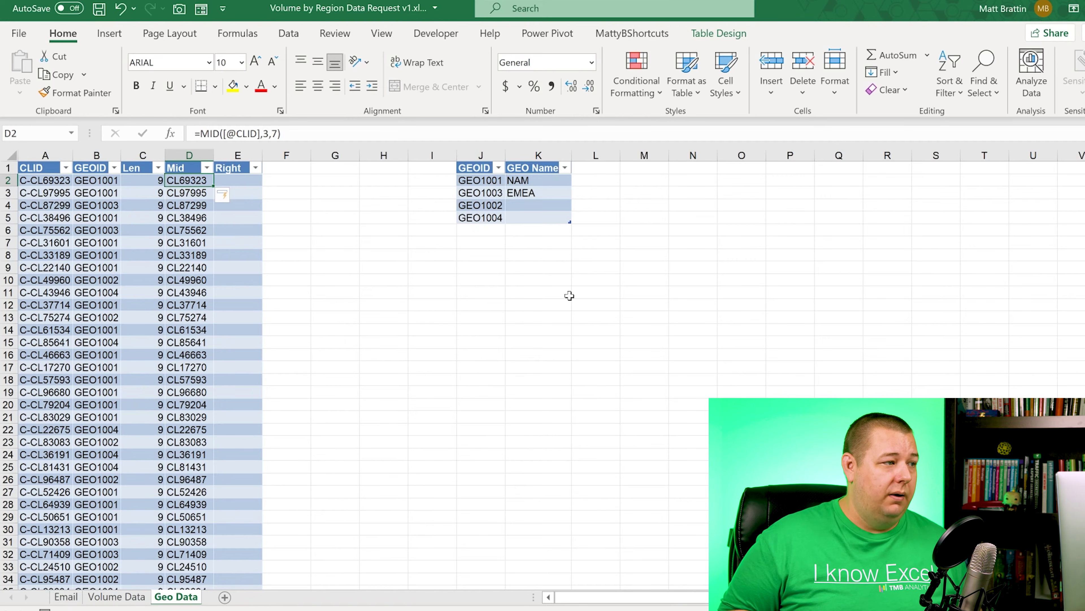
{"action": "key", "text": "Right"}
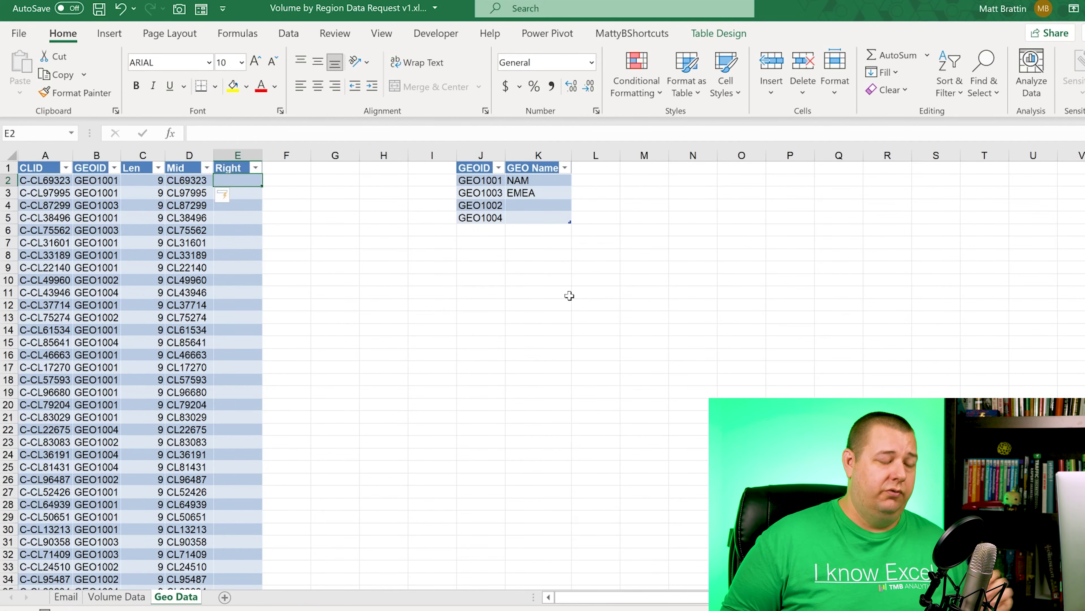
{"action": "type", "text": "=rig"}
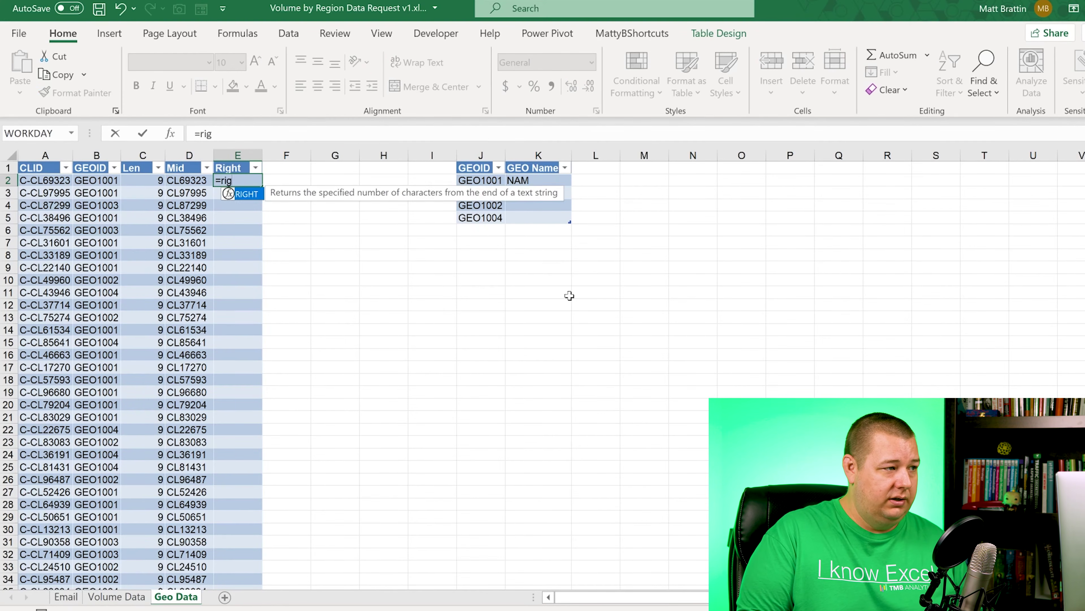
{"action": "key", "text": "Tab"}
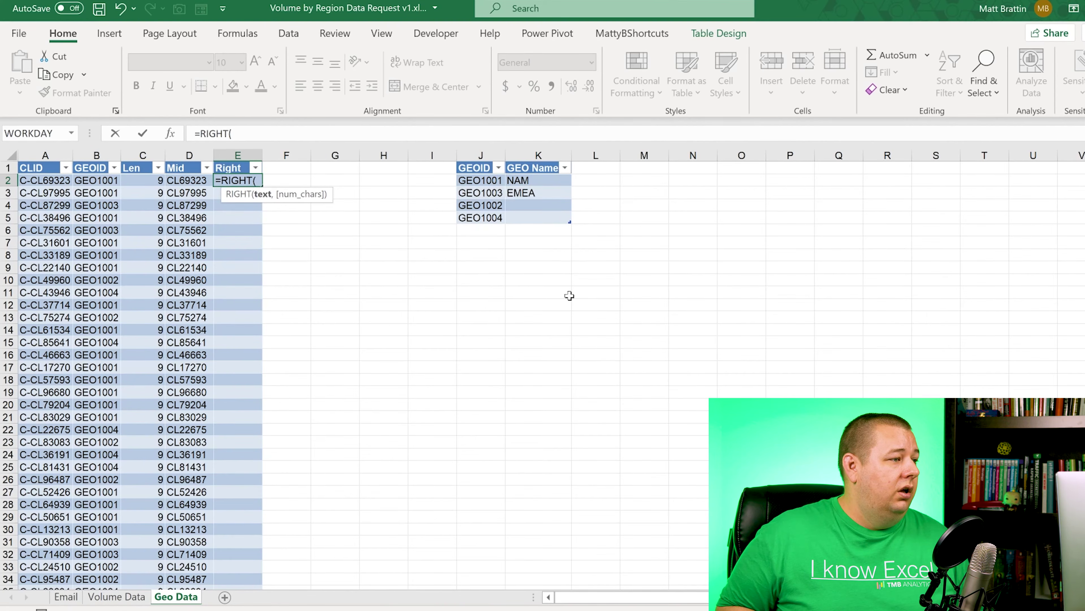
{"action": "key", "text": "Left"}
{"action": "key", "text": "Left"}
{"action": "key", "text": "Left"}
{"action": "key", "text": "Left"}
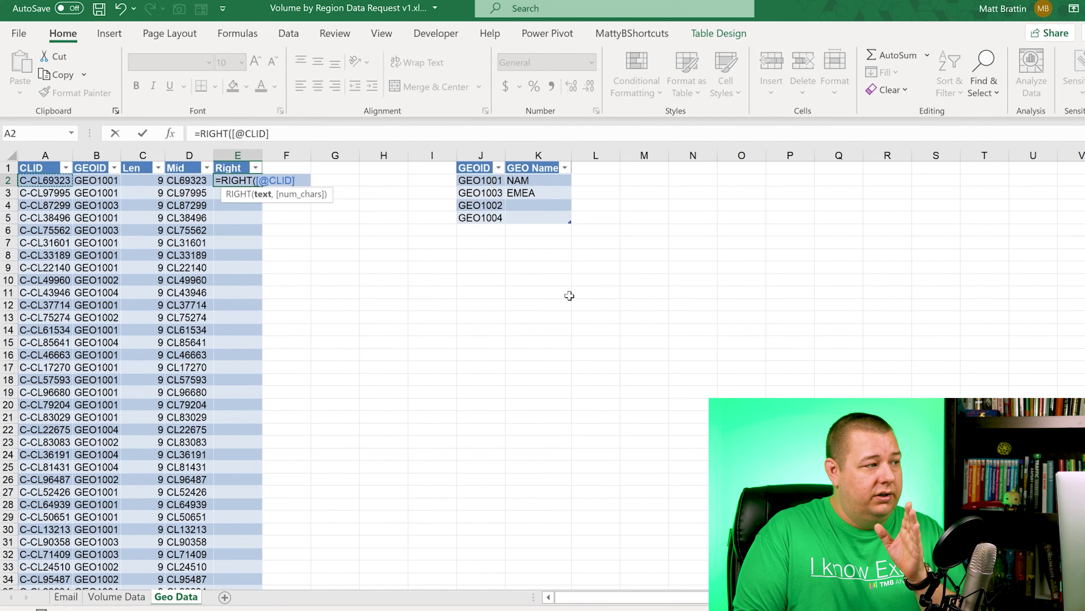
{"action": "type", "text": ","}
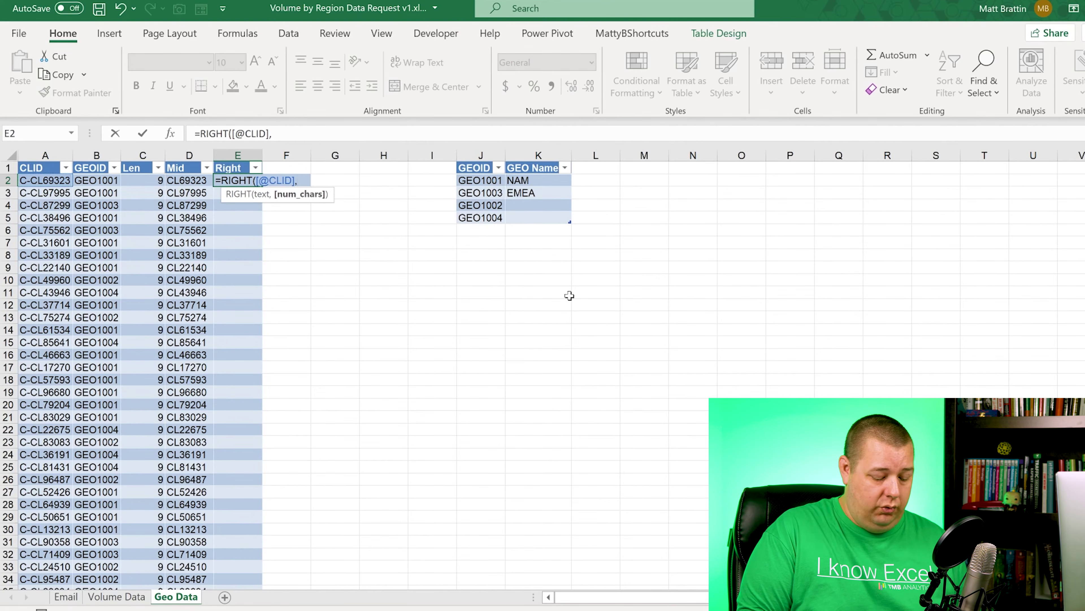
{"action": "type", "text": "7"}
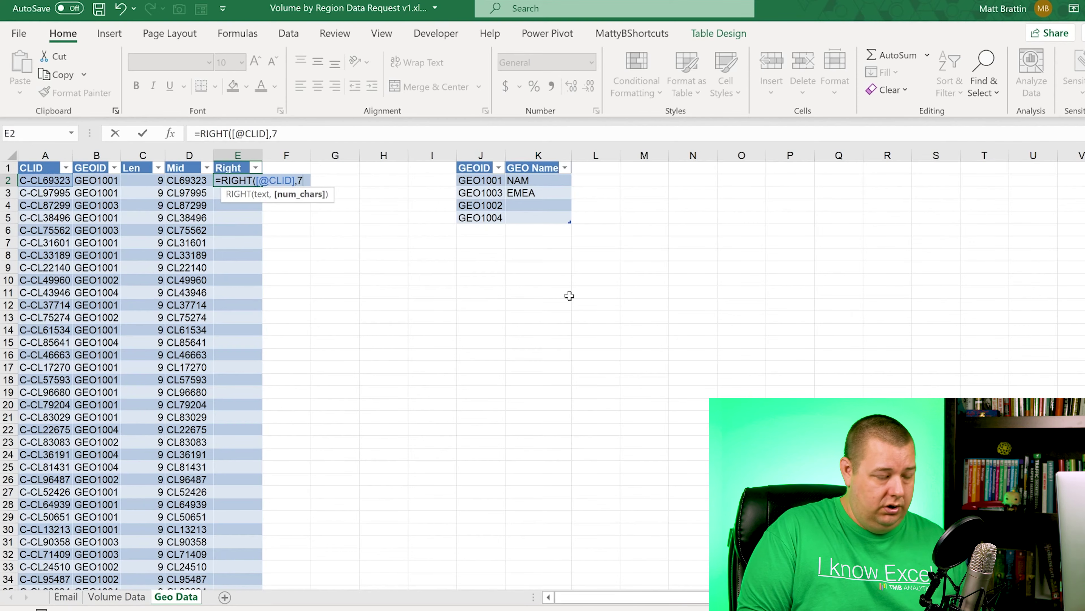
{"action": "type", "text": ")"}
{"action": "key", "text": "Return"}
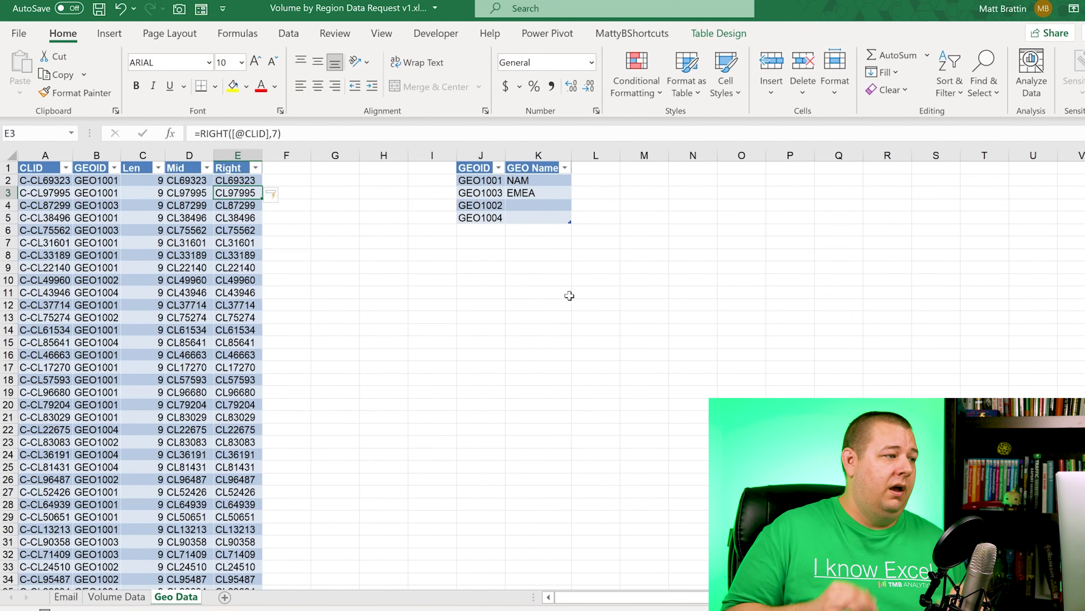
Step: Add a column header named Test in F1, beside the Right column
{"action": "key", "text": "Up"}
{"action": "key", "text": "Up"}
{"action": "key", "text": "Right"}
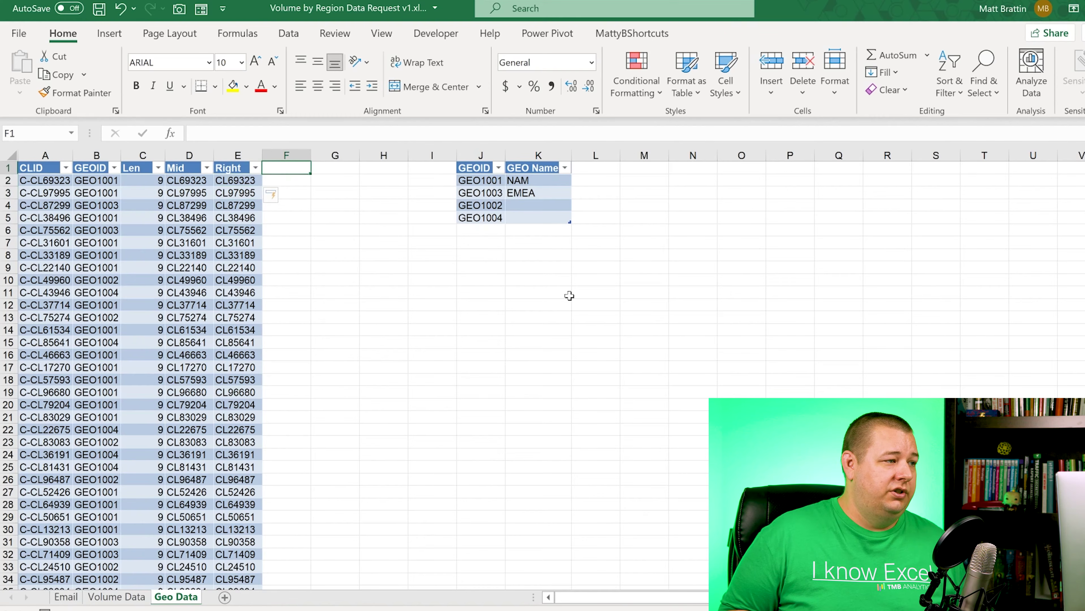
{"action": "type", "text": "Test"}
{"action": "key", "text": "Return"}
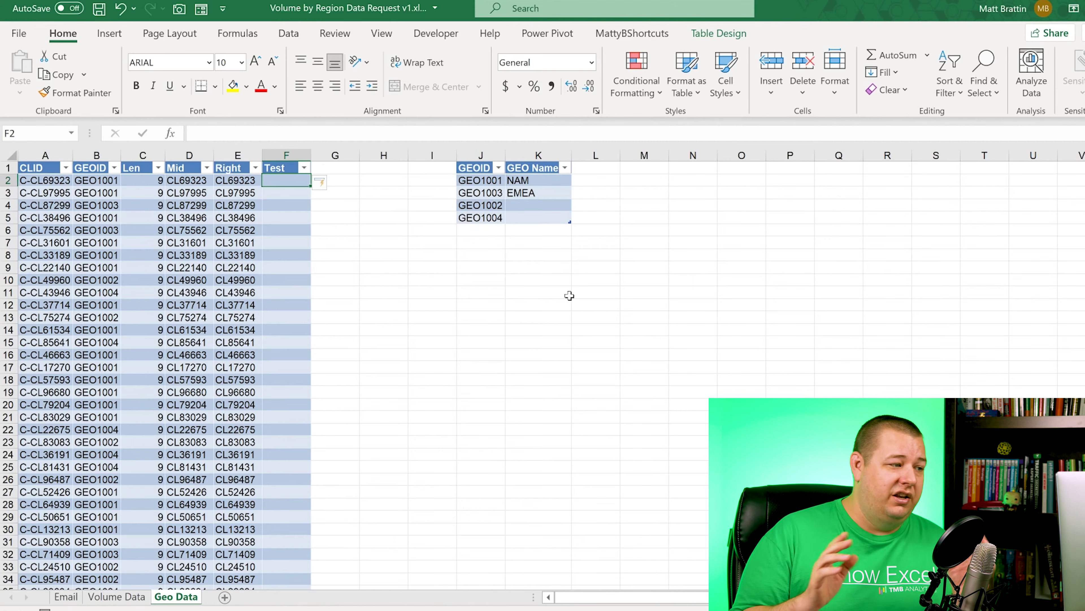
{"action": "type", "text": "="}
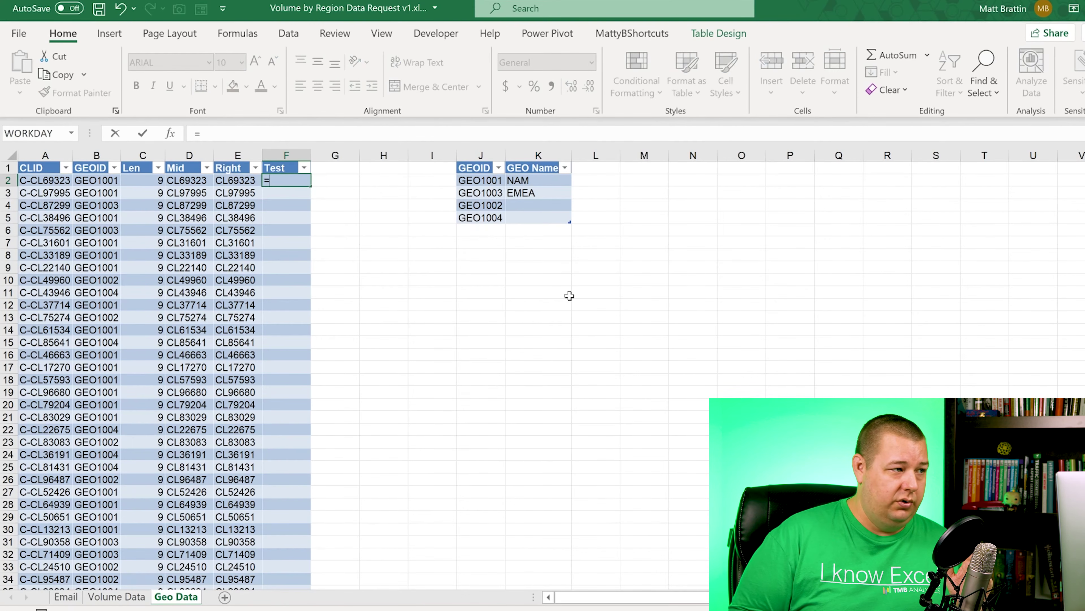
{"action": "key", "text": "Left"}
{"action": "type", "text": "="}
{"action": "key", "text": "Left"}
{"action": "key", "text": "Left"}
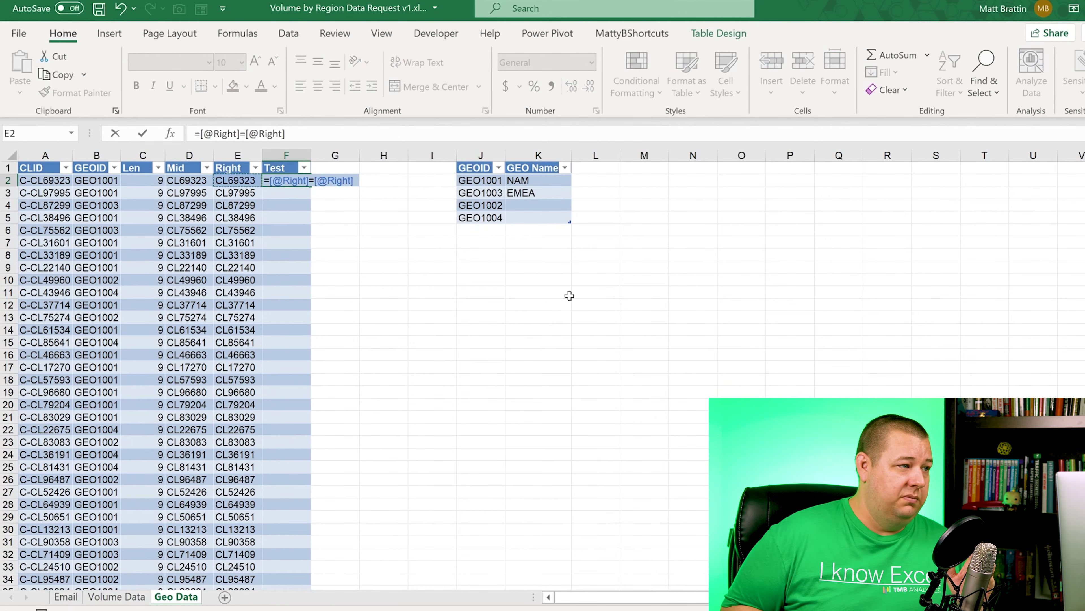
{"action": "key", "text": "Return"}
Step: Check which distinct values the Test column contains in its filter list, leaving the filter unchanged
{"action": "key", "text": "ctrl+Up"}
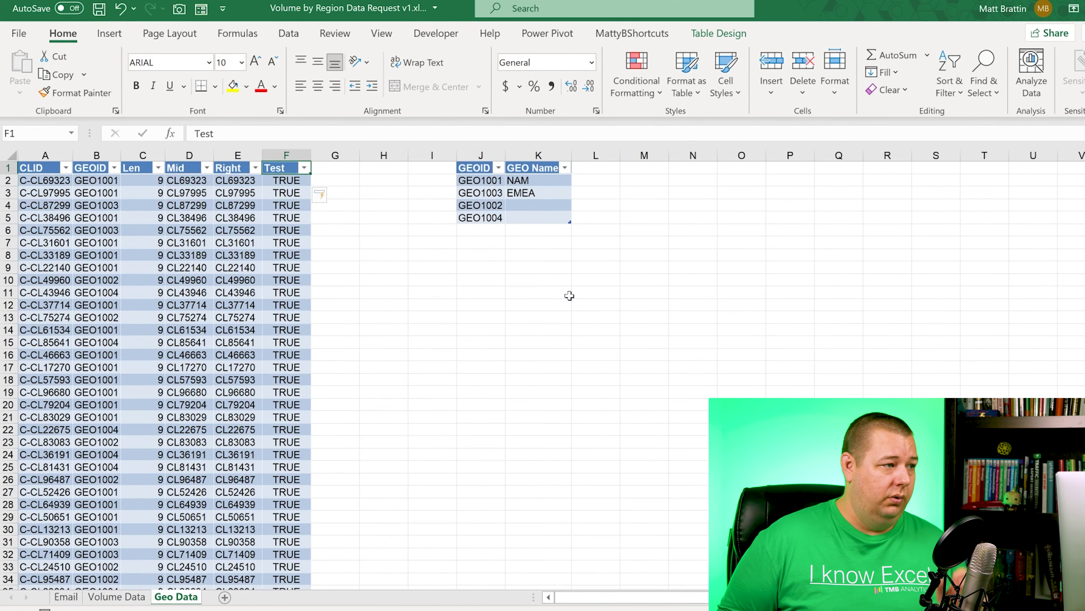
{"action": "key", "text": "alt+Down"}
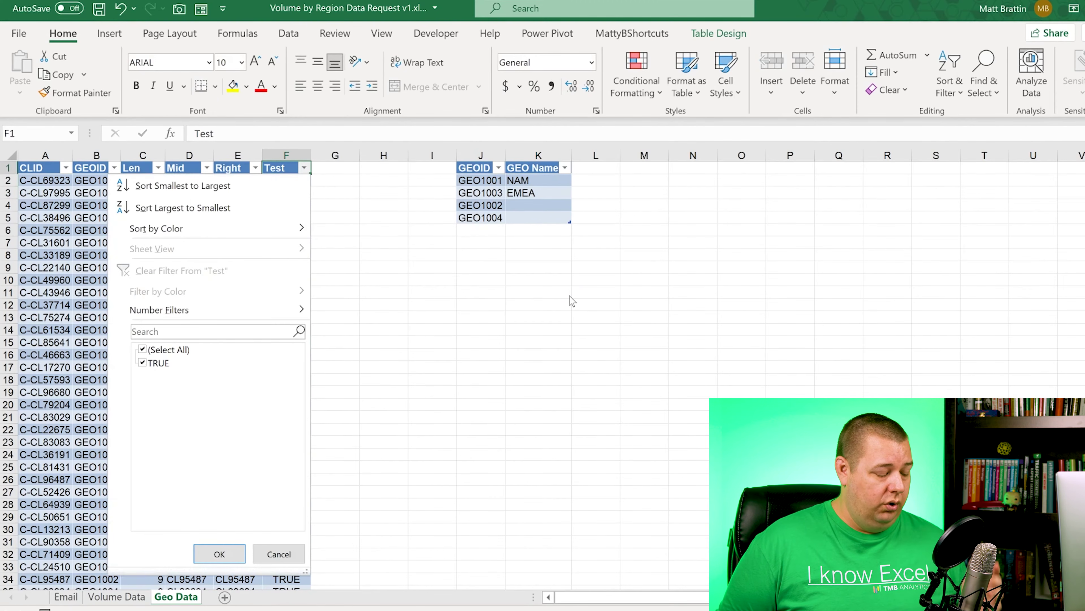
{"action": "key", "text": "Escape"}
Step: Review the Test, Mid and Right formulas in row 2 alongside the original CLID and GEOID columns
{"action": "key", "text": "Down"}
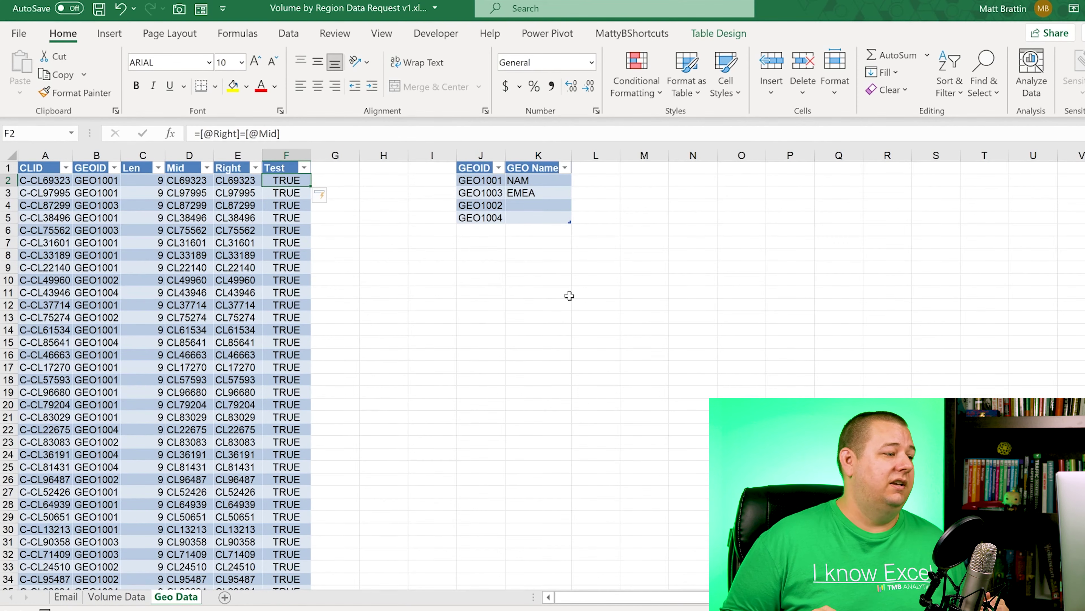
{"action": "key", "text": "Up"}
{"action": "key", "text": "ctrl+Left"}
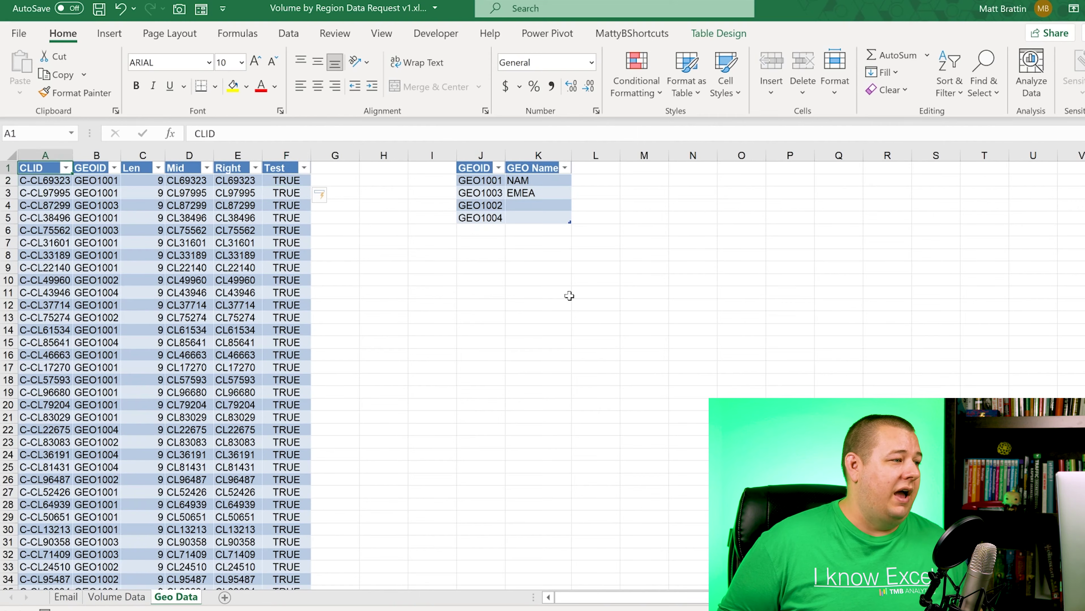
{"action": "key", "text": "Right"}
{"action": "key", "text": "Right"}
{"action": "key", "text": "Right"}
{"action": "key", "text": "Down"}
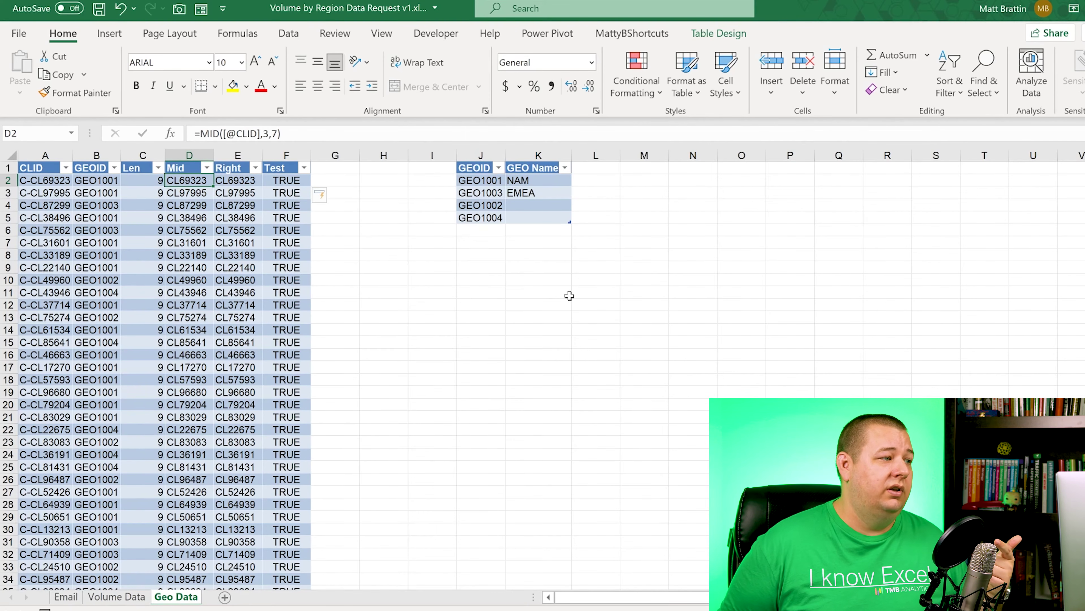
{"action": "key", "text": "Down"}
{"action": "key", "text": "Up"}
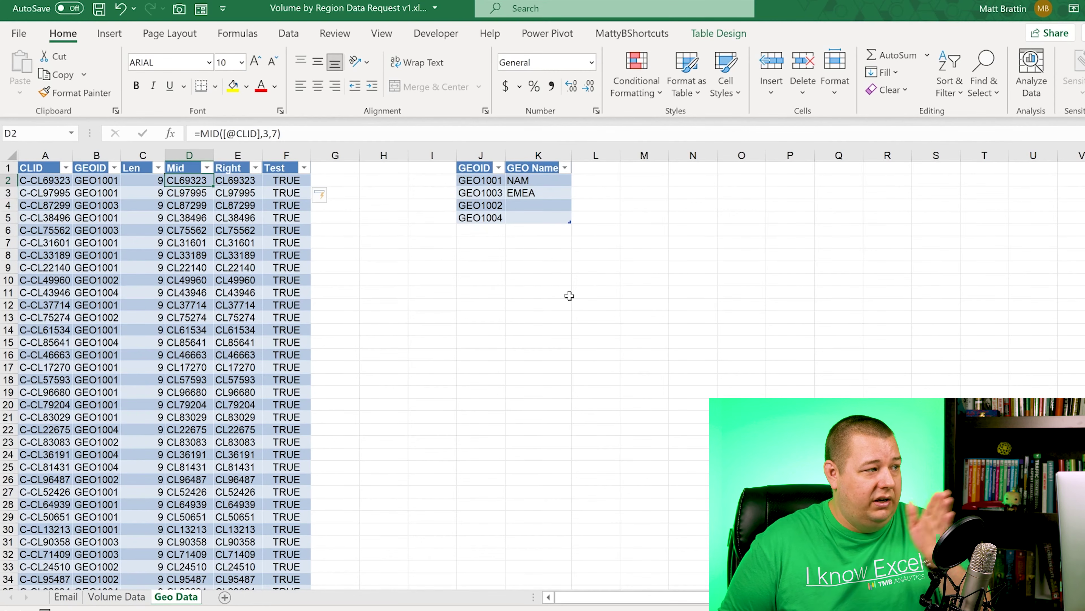
{"action": "key", "text": "Left"}
{"action": "key", "text": "Left"}
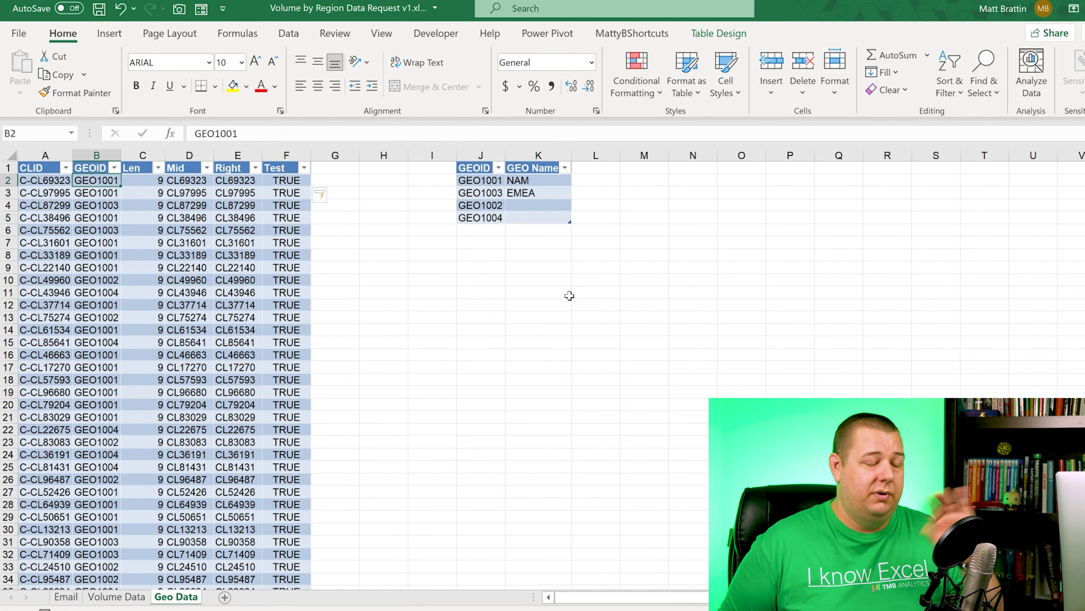
{"action": "key", "text": "Right"}
{"action": "key", "text": "Right"}
{"action": "key", "text": "Right"}
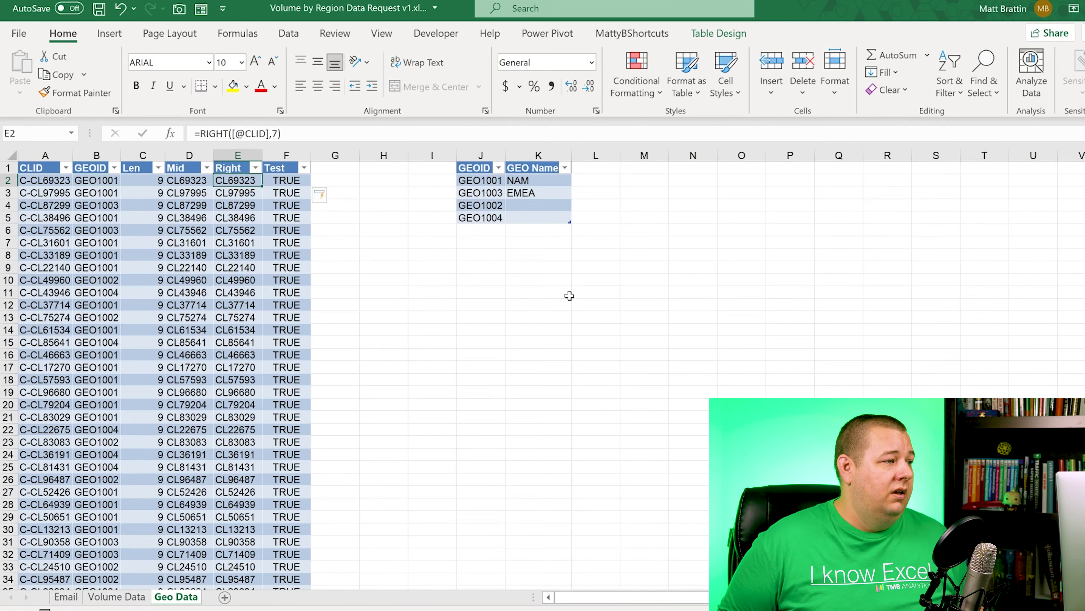
{"action": "key", "text": "Left"}
{"action": "key", "text": "Left"}
{"action": "key", "text": "Right"}
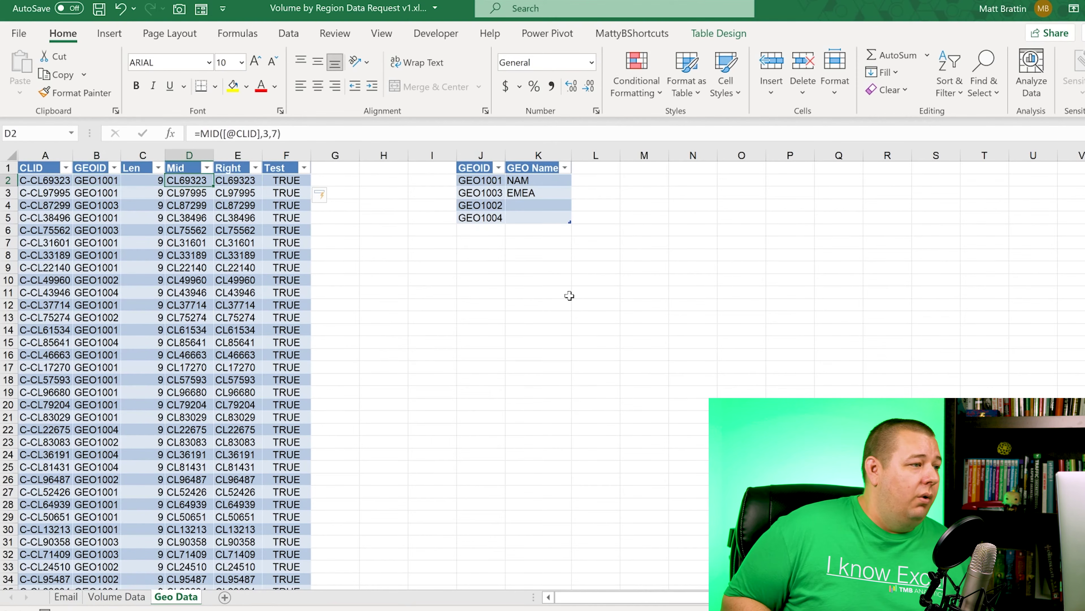
{"action": "key", "text": "Right"}
{"action": "key", "text": "Left"}
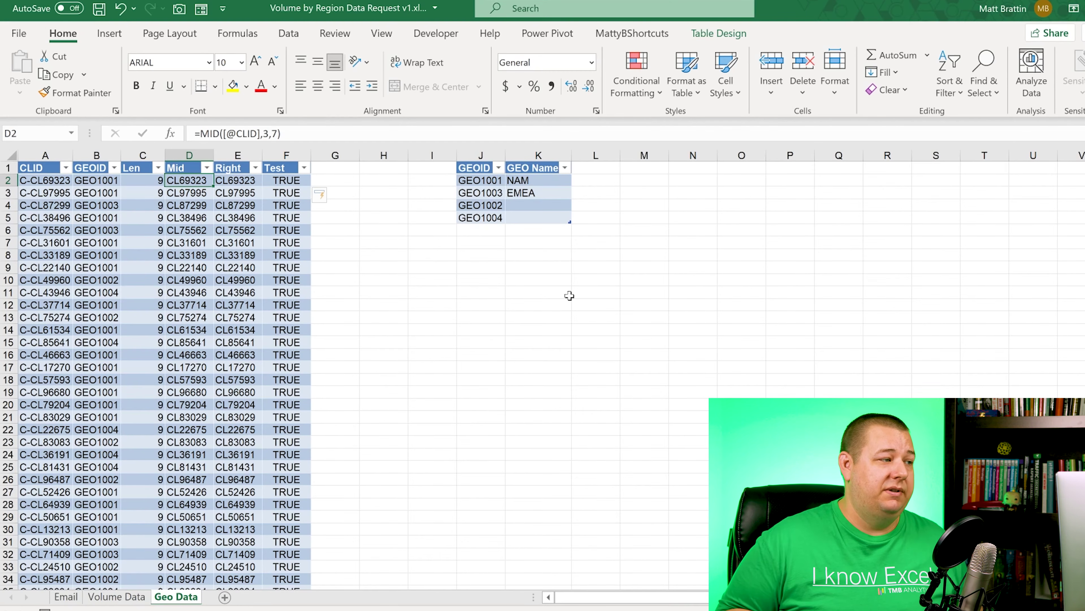
Step: On the Volume Data sheet, add the column headers Xlookup Region ID in E1 and Index Match Region ID in F1
{"action": "key", "text": "ctrl+Page_Up"}
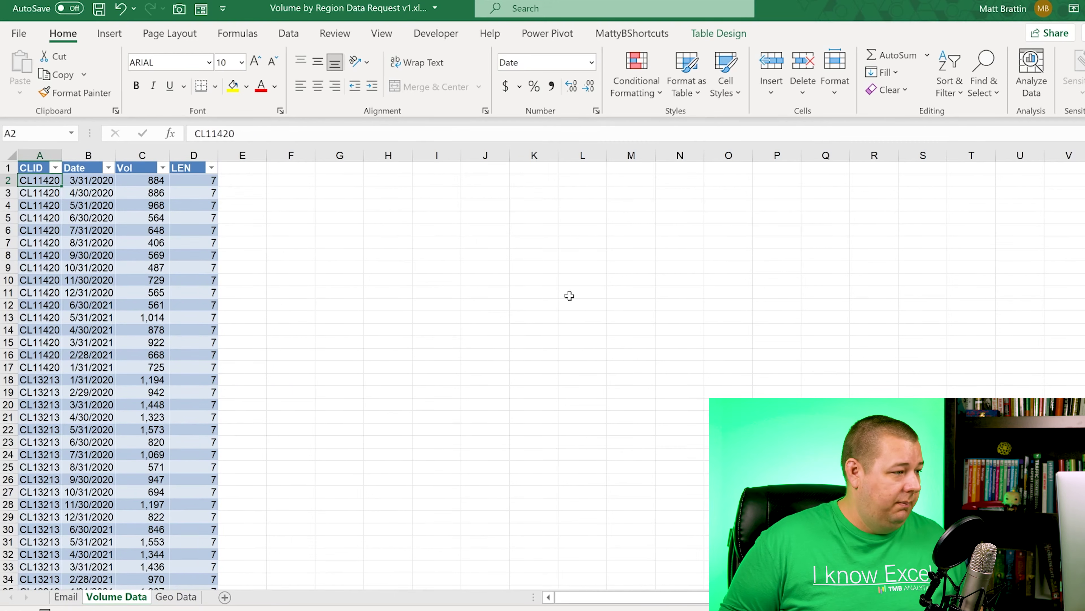
{"action": "key", "text": "Right"}
{"action": "key", "text": "Down"}
{"action": "key", "text": "Right"}
{"action": "key", "text": "Right"}
{"action": "key", "text": "Right"}
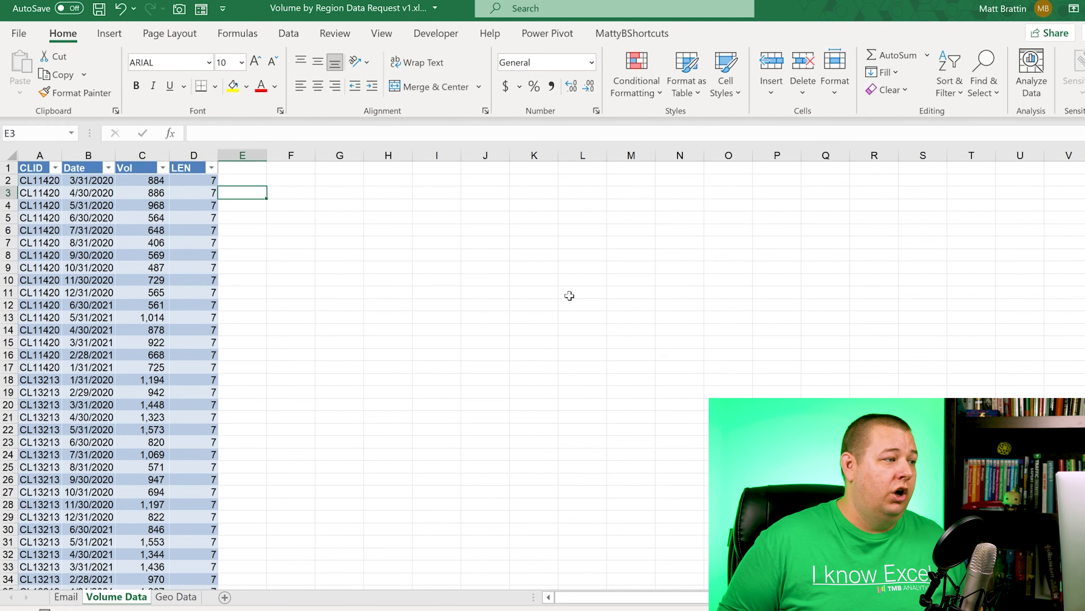
{"action": "key", "text": "Up"}
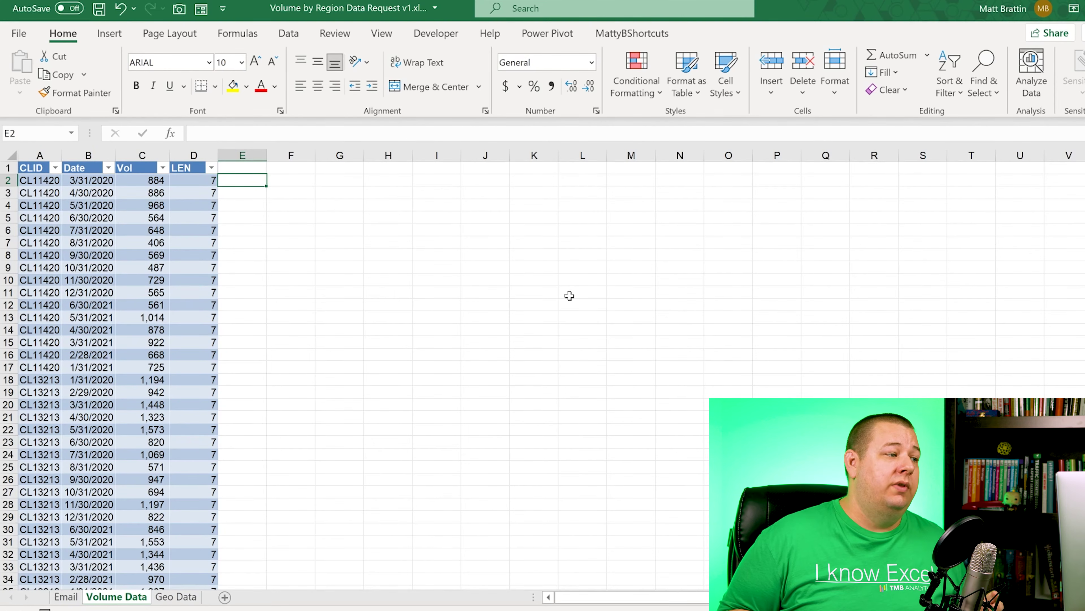
{"action": "key", "text": "Up"}
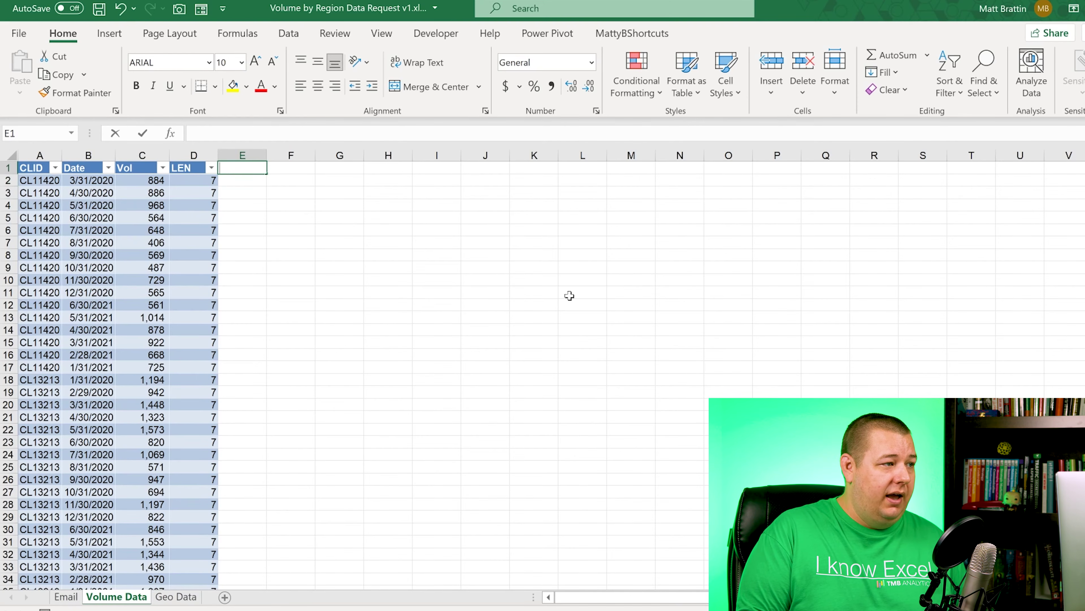
{"action": "type", "text": "Xlookup Region ID"}
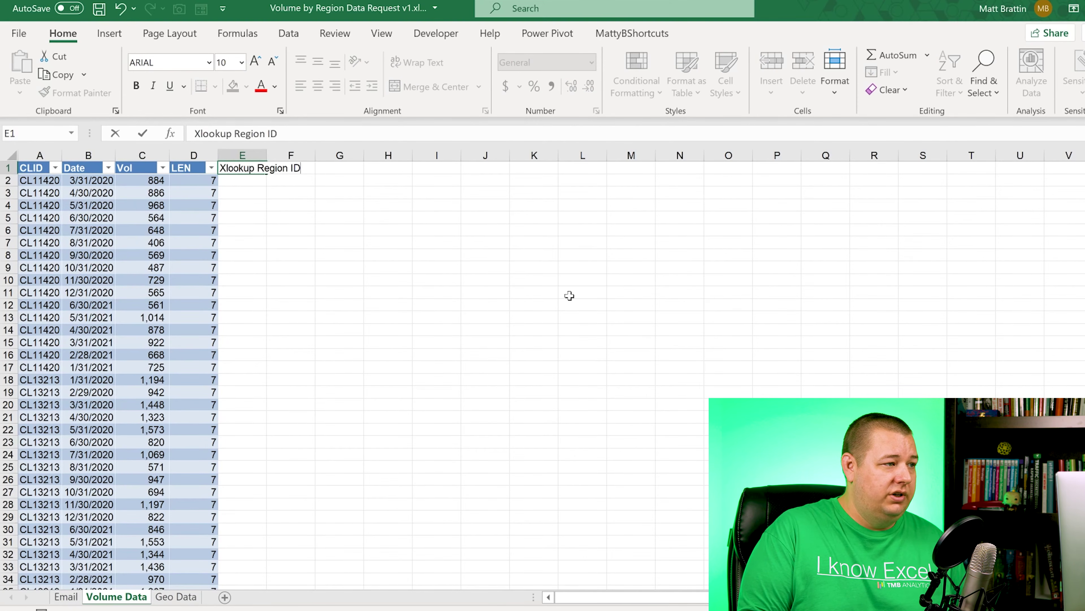
{"action": "key", "text": "Tab"}
{"action": "type", "text": "In"}
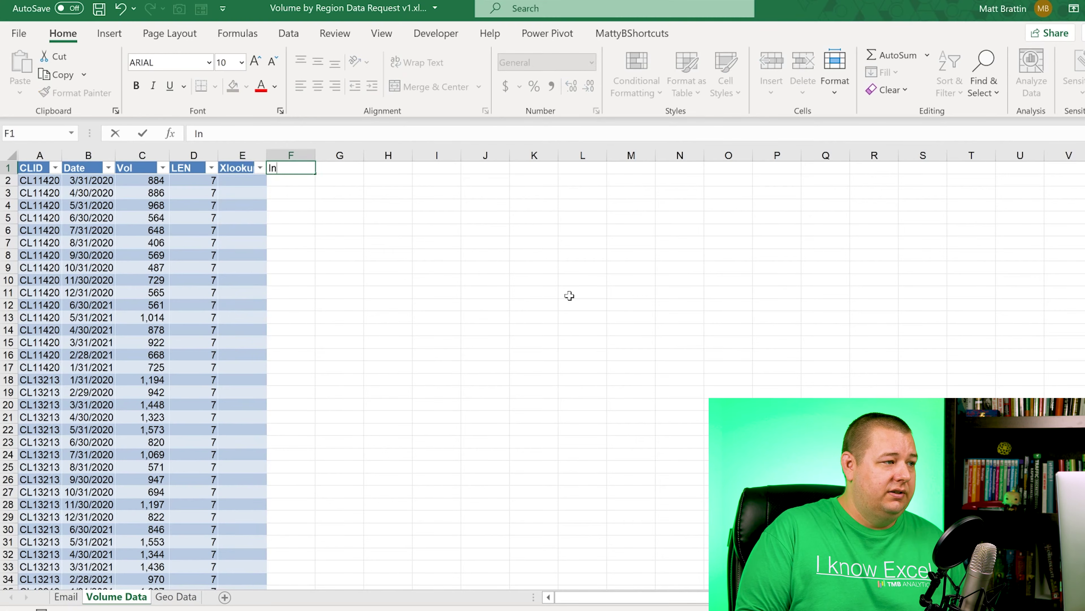
{"action": "type", "text": "dex Match Region ID"}
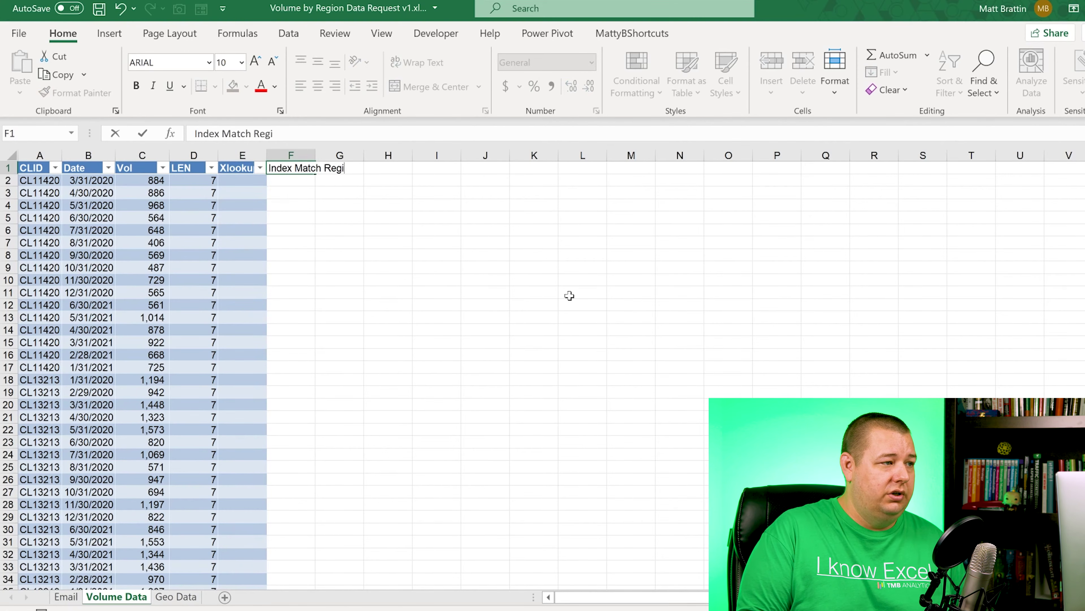
{"action": "key", "text": "Return"}
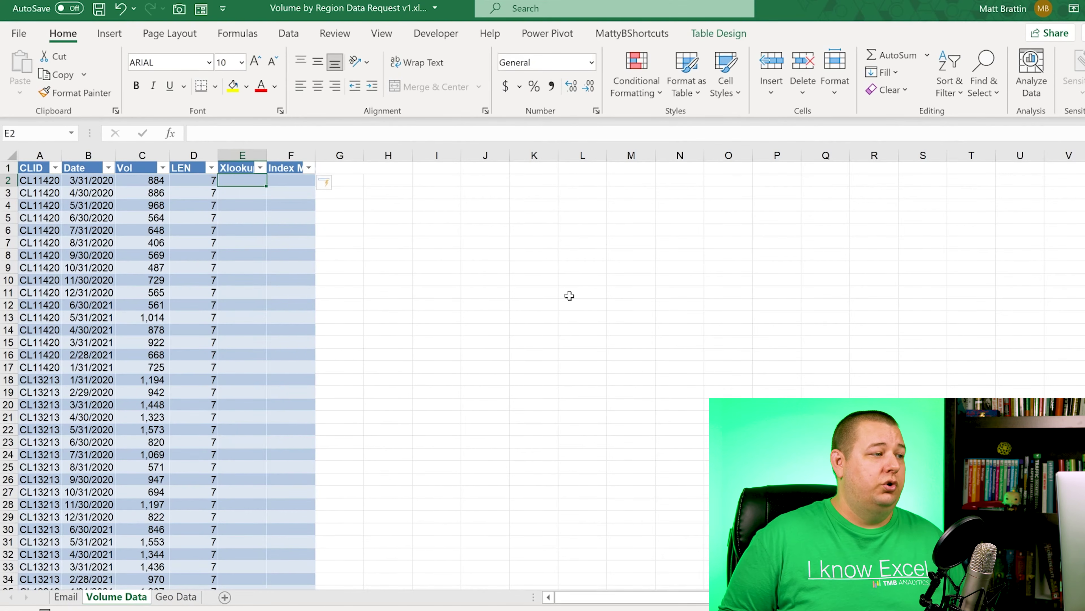
Step: AutoFit the widths of the Xlookup Region ID and Index Match Region ID columns to their headers
{"action": "key", "text": "Up"}
{"action": "key", "text": "shift+Right"}
{"action": "key", "text": "alt+h"}
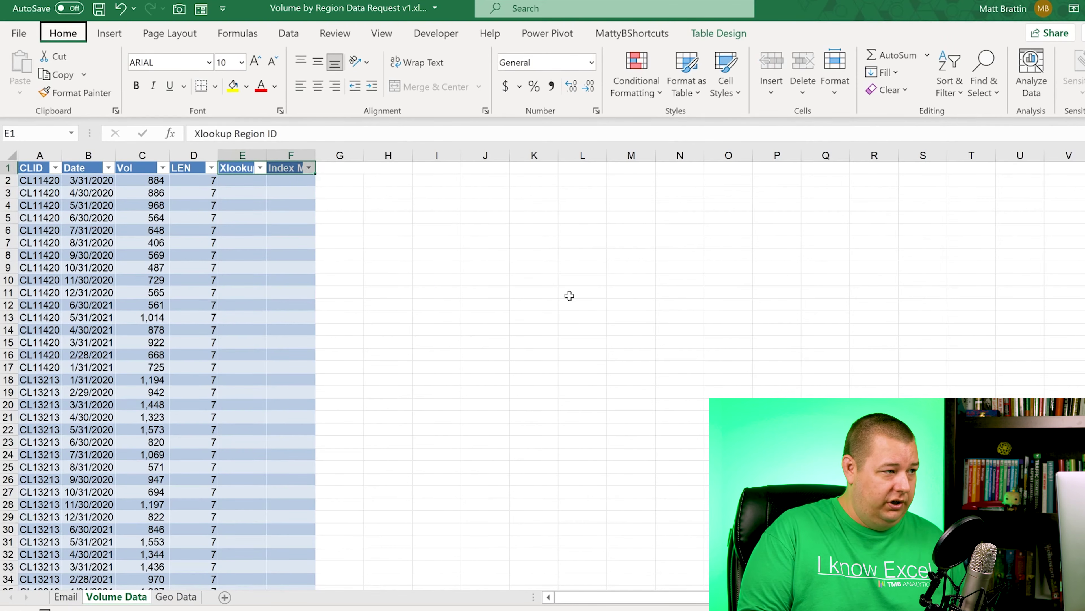
{"action": "key", "text": "o"}
{"action": "key", "text": "i"}
{"action": "key", "text": "Down"}
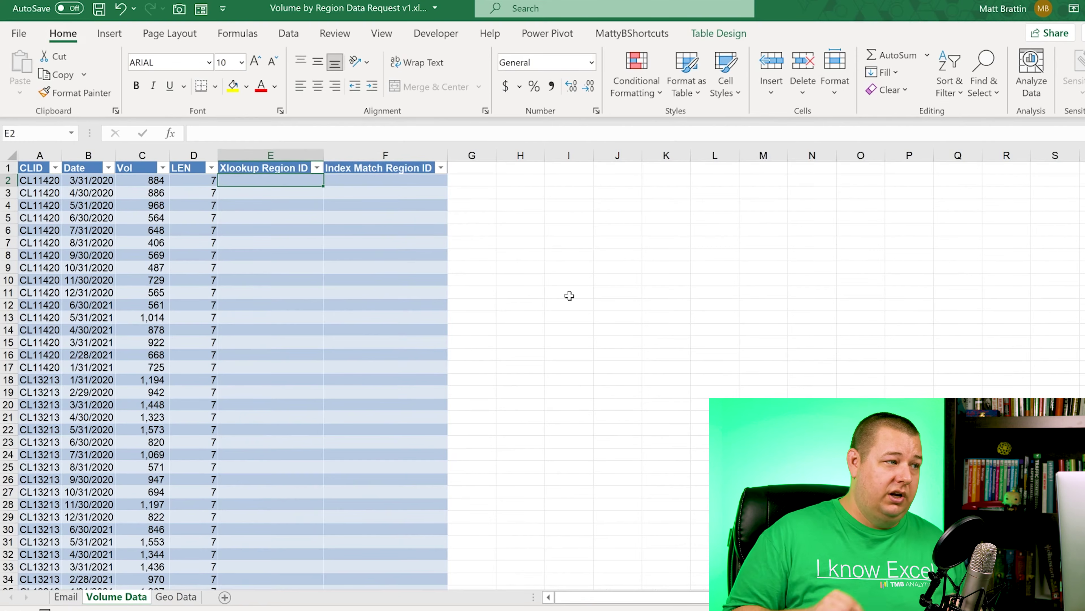
{"action": "type", "text": "=xl"}
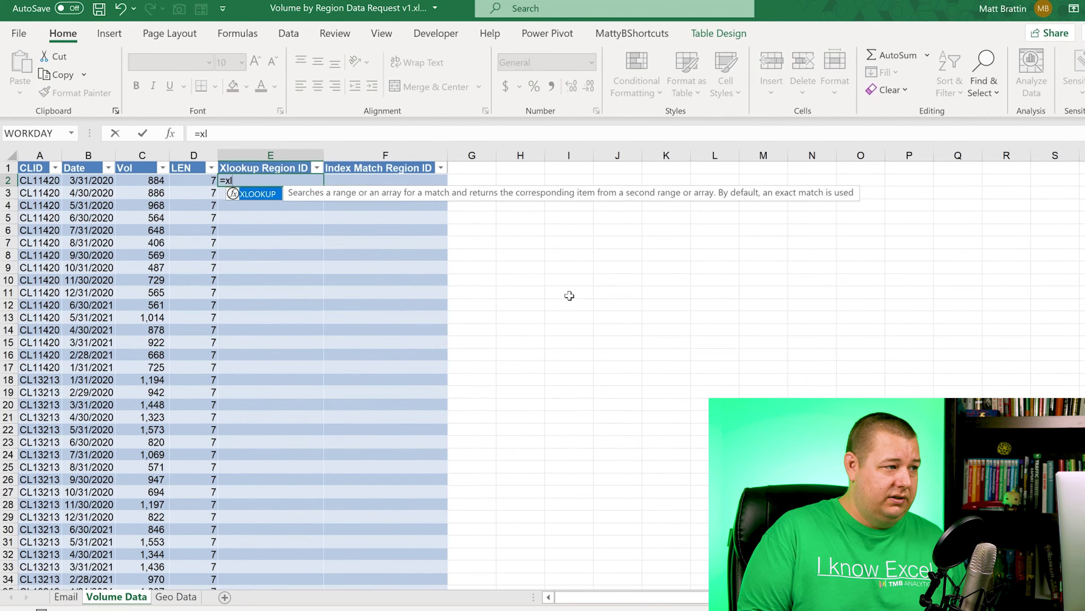
{"action": "key", "text": "Tab"}
{"action": "key", "text": "Left"}
{"action": "key", "text": "Left"}
{"action": "key", "text": "Left"}
{"action": "key", "text": "Left"}
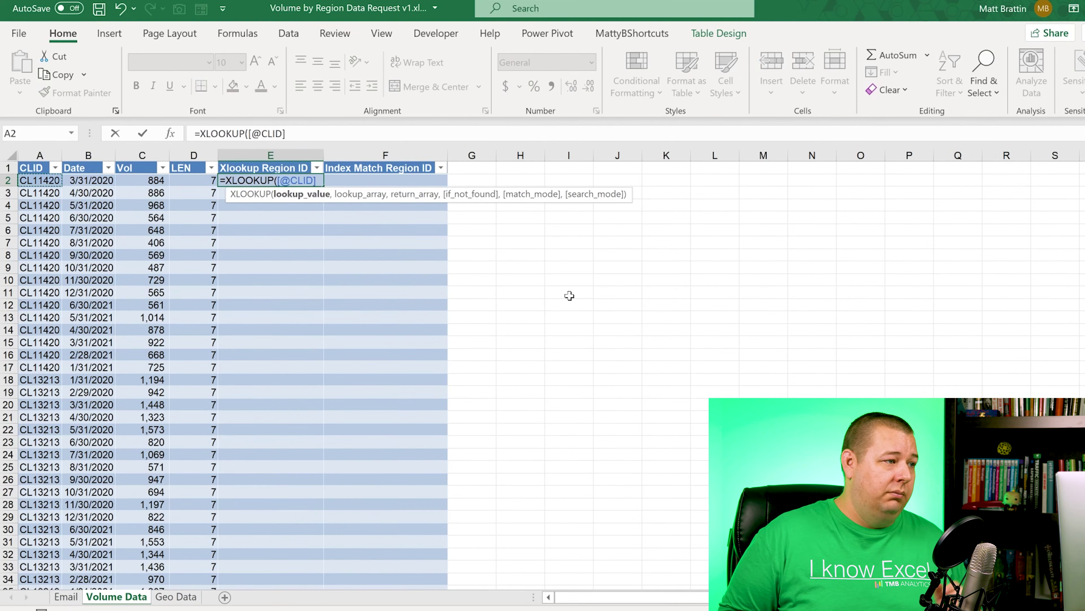
Step: Set the XLOOKUP lookup array to the whole Mid column on the Geo Data sheet, GeobyClient[Mid]
{"action": "type", "text": ","}
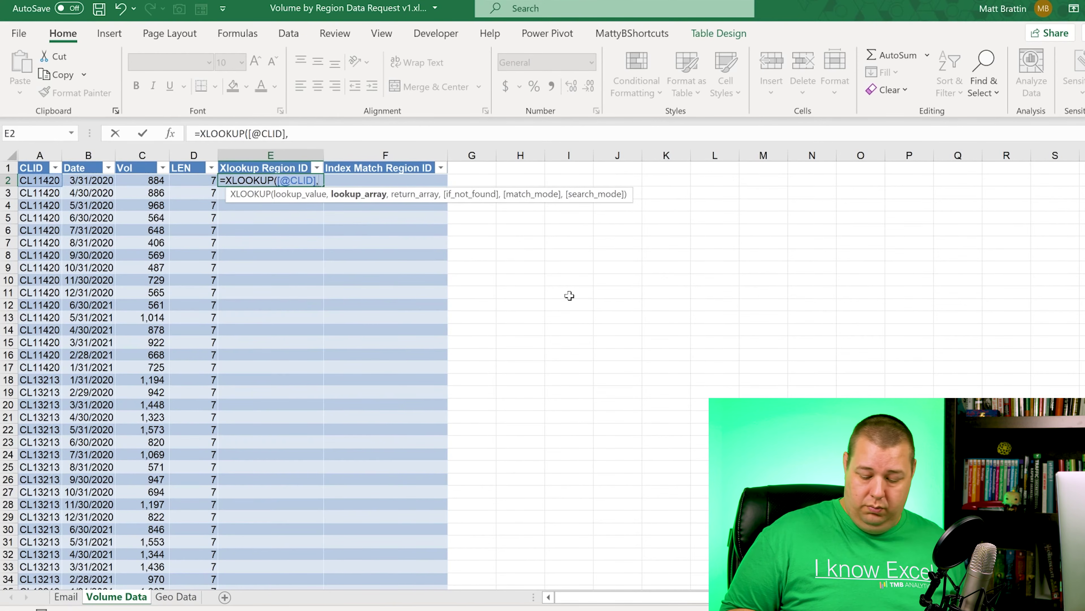
{"action": "key", "text": "ctrl+Page_Down"}
{"action": "key", "text": "Right"}
{"action": "key", "text": "Right"}
{"action": "key", "text": "Right"}
{"action": "key", "text": "Right"}
{"action": "key", "text": "Down"}
{"action": "key", "text": "Left"}
{"action": "key", "text": "Right"}
{"action": "key", "text": "Right"}
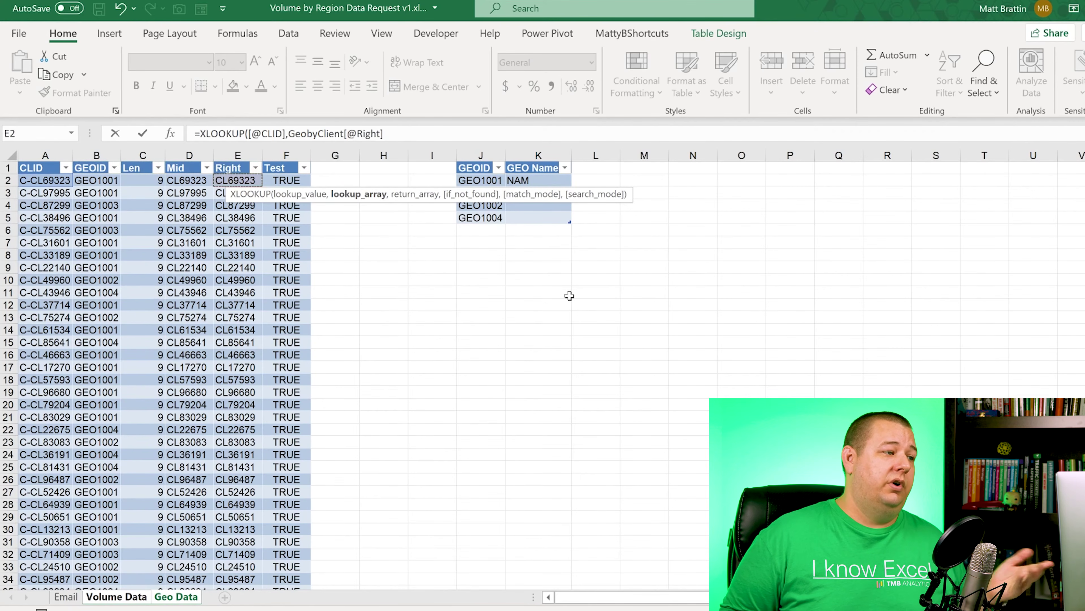
{"action": "key", "text": "Left"}
{"action": "key", "text": "Left"}
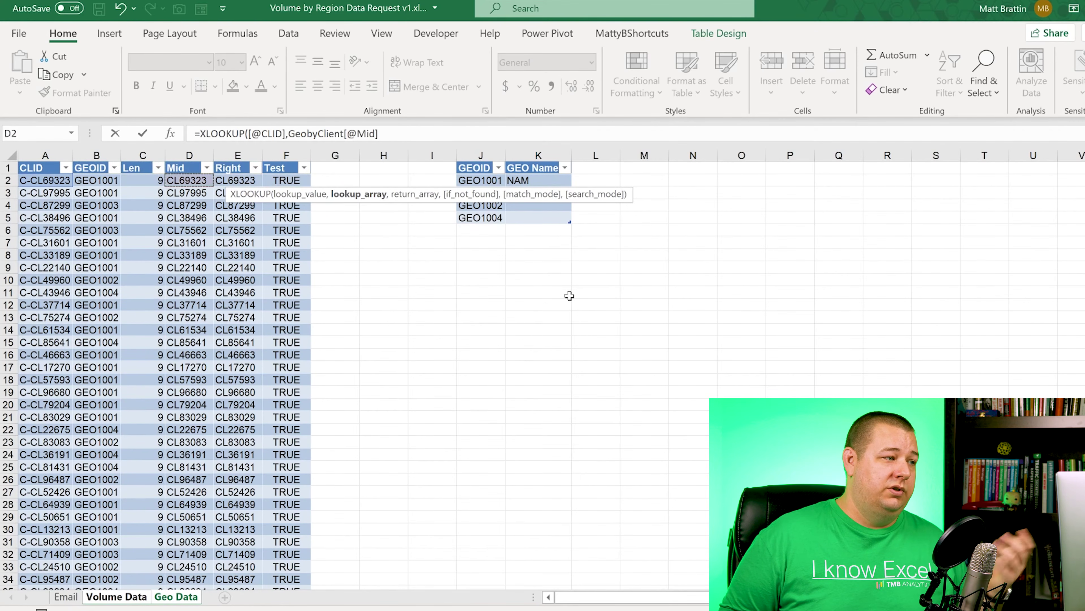
{"action": "key", "text": "ctrl+shift+Down"}
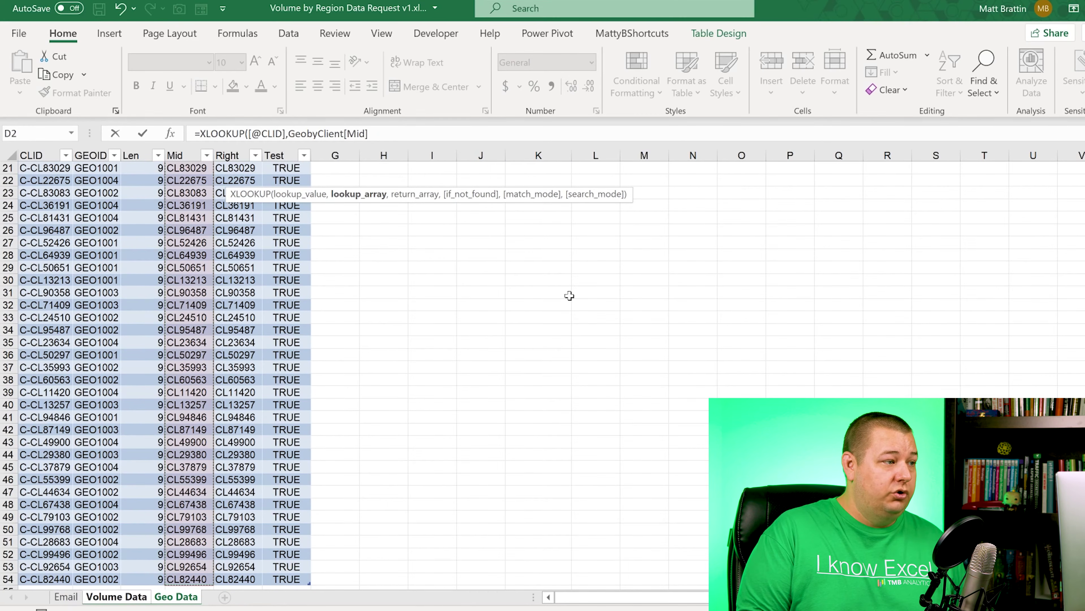
Step: Use GeobyClient[GEOID] as the XLOOKUP return array and commit the formula to fill the Xlookup Region ID column
{"action": "type", "text": ","}
{"action": "key", "text": "ctrl+Left"}
{"action": "key", "text": "Right"}
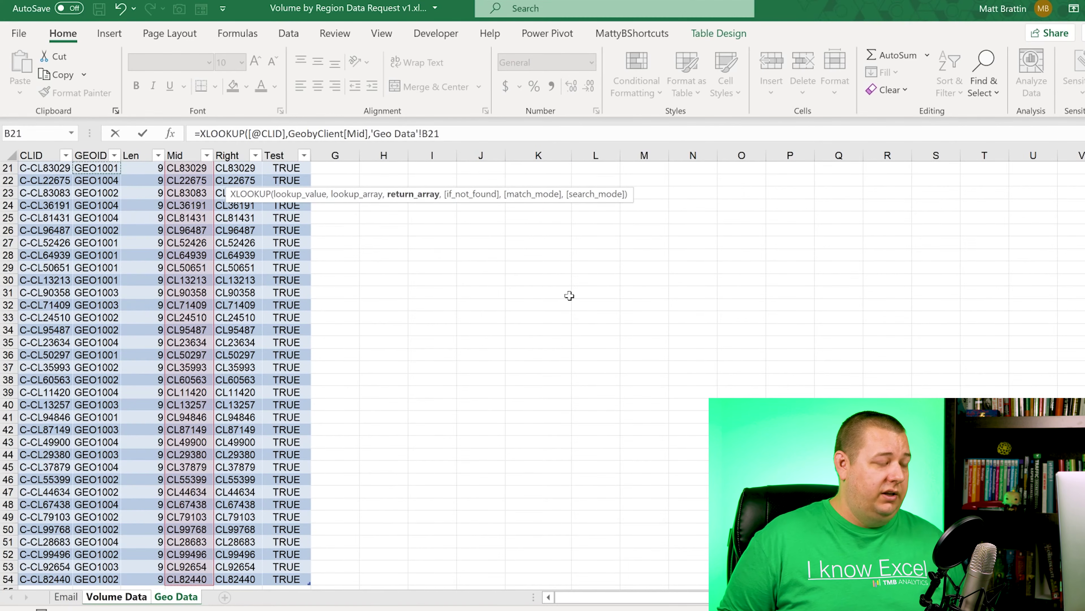
{"action": "key", "text": "ctrl+shift+Down"}
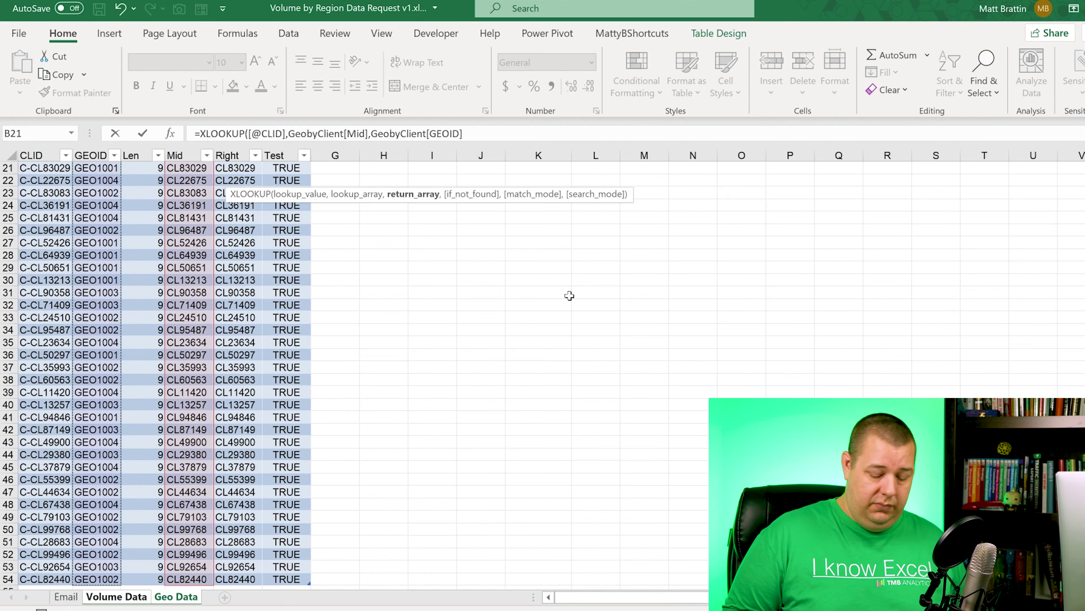
{"action": "key", "text": "Return"}
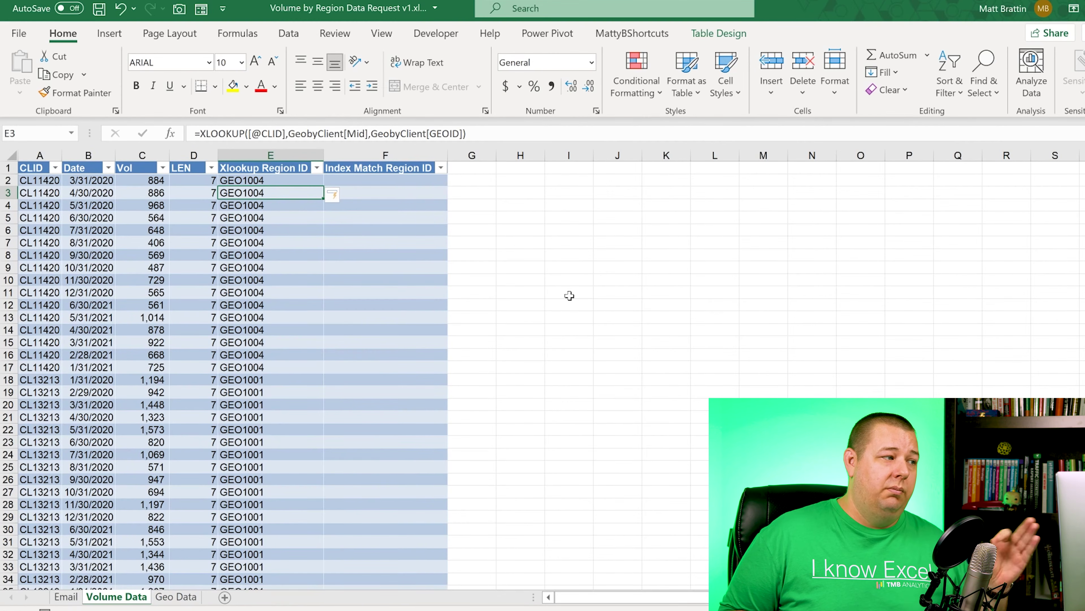
Step: Check which distinct values the Xlookup Region ID column contains in its filter list, leaving the filter unchanged
{"action": "key", "text": "Up"}
{"action": "key", "text": "Up"}
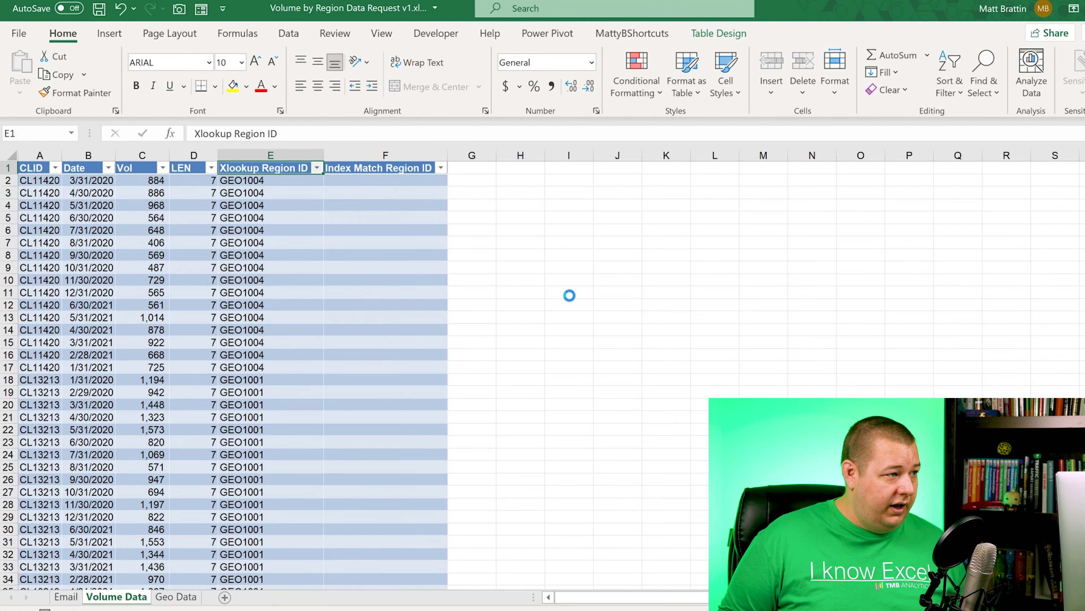
{"action": "key", "text": "alt+Down"}
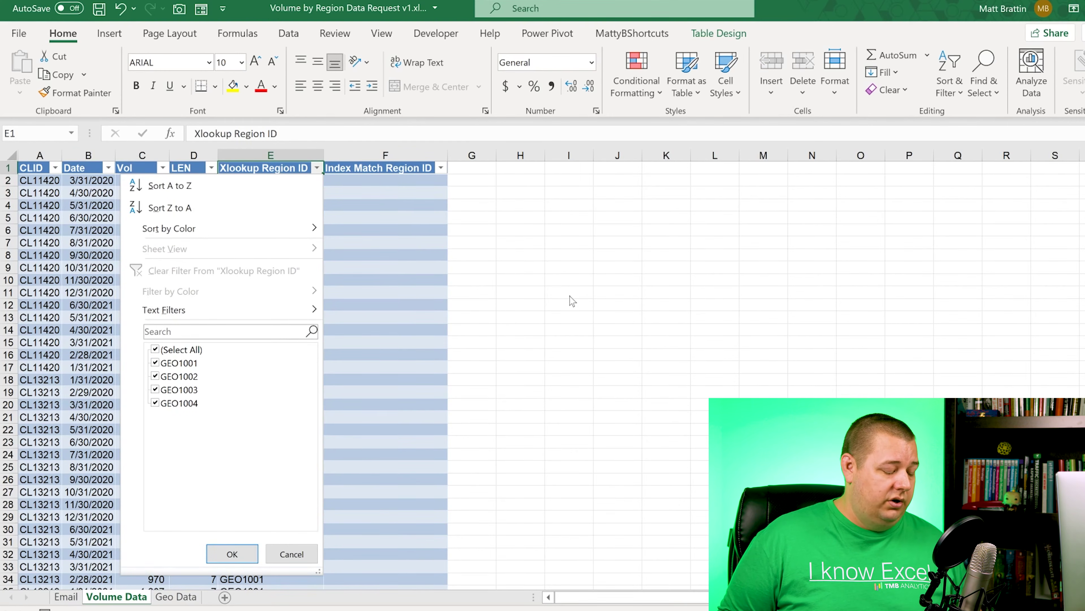
{"action": "key", "text": "Escape"}
Step: Start an INDEX formula in F2 with the Geo Data sheet's GeobyClient[GEOID] column as the array
{"action": "key", "text": "Right"}
{"action": "key", "text": "Down"}
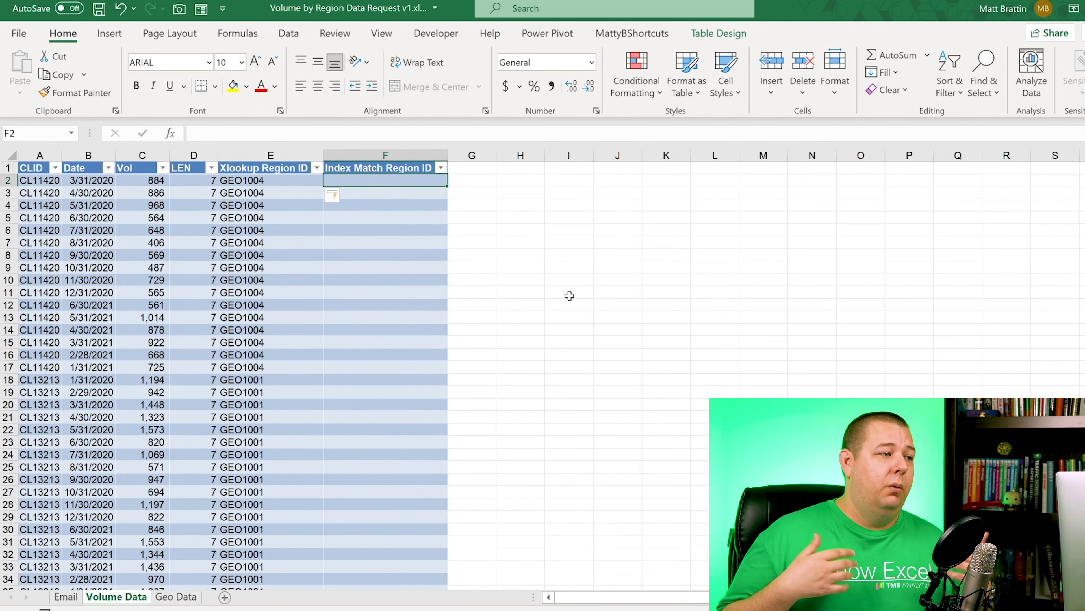
{"action": "type", "text": "=INDEX("}
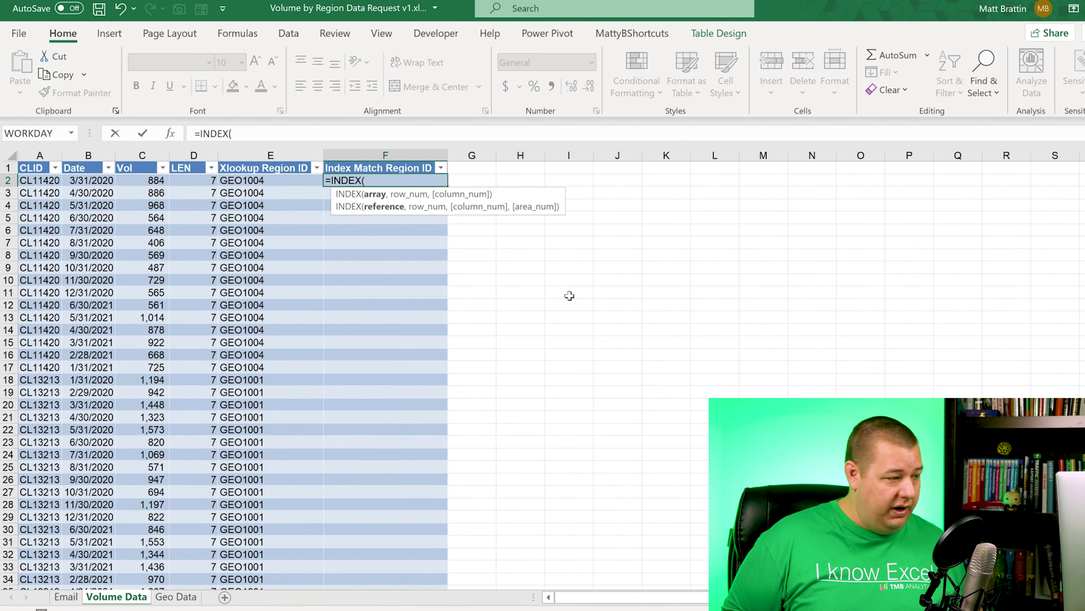
{"action": "key", "text": "ctrl+Page_Down"}
{"action": "key", "text": "Right"}
{"action": "key", "text": "Down"}
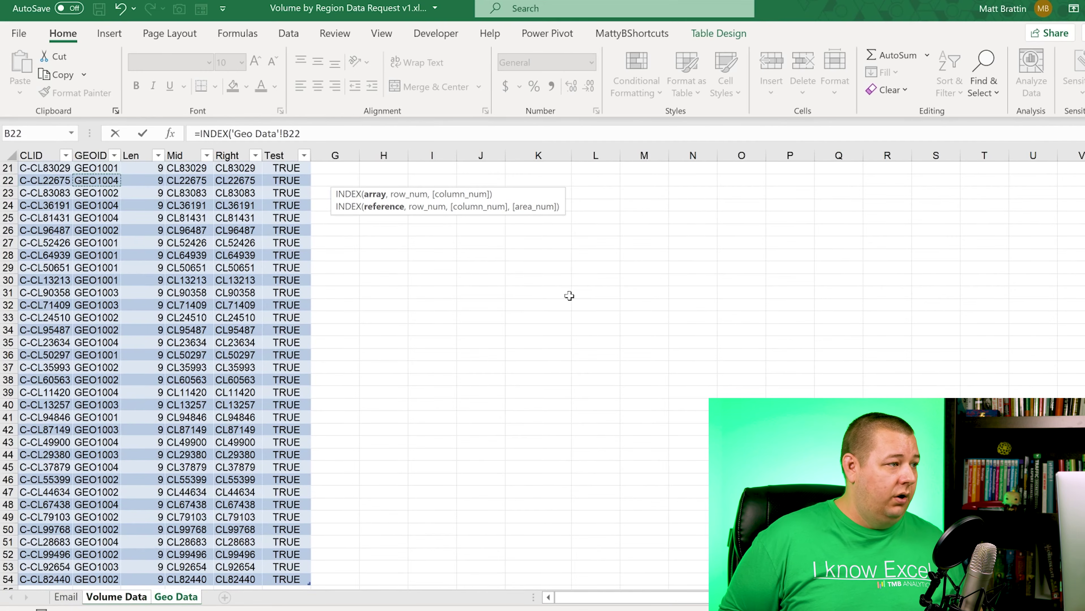
{"action": "key", "text": "ctrl+space"}
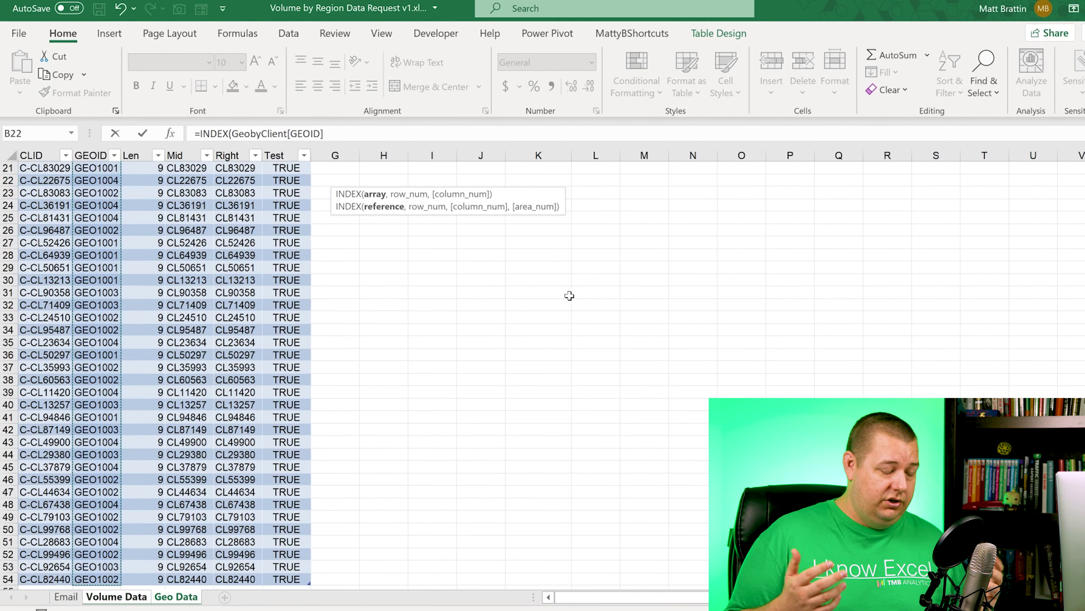
{"action": "type", "text": ",MATCH("}
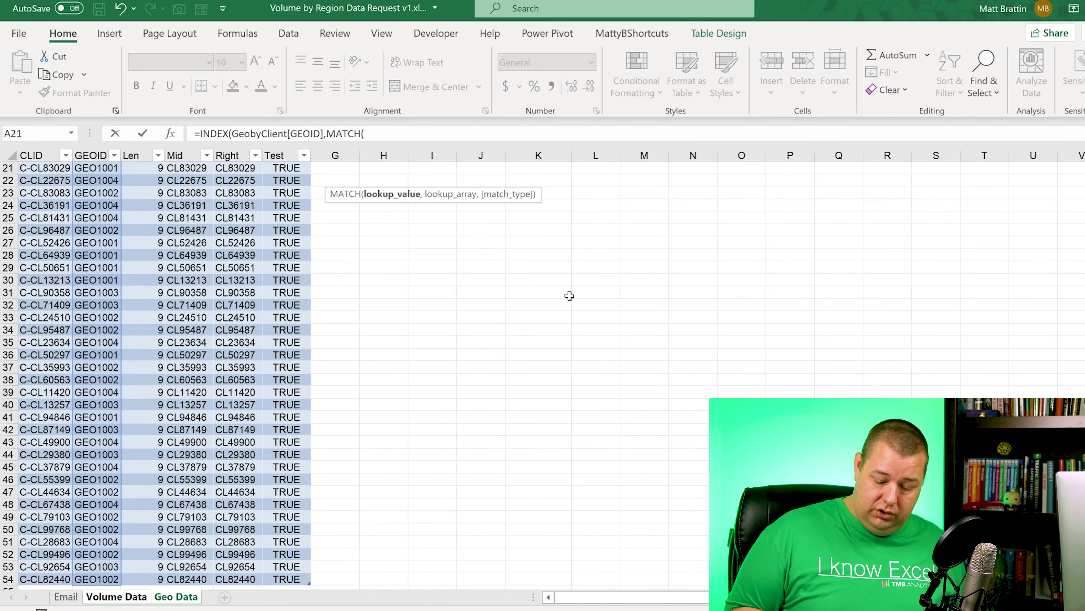
{"action": "key", "text": "ctrl+Page_Up"}
{"action": "key", "text": "Left"}
{"action": "key", "text": "Left"}
{"action": "key", "text": "Left"}
{"action": "key", "text": "Left"}
{"action": "key", "text": "Left"}
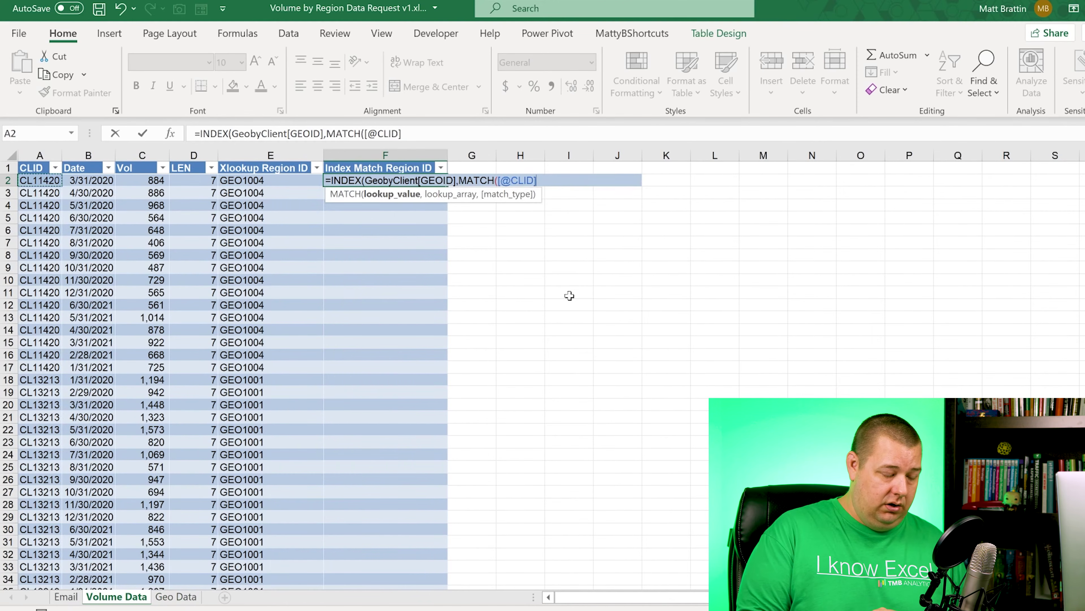
Step: Complete the MATCH with GeobyClient[Right] as lookup array and match type 0, filling the Index Match Region ID column
{"action": "type", "text": ","}
{"action": "key", "text": "ctrl+Page_Down"}
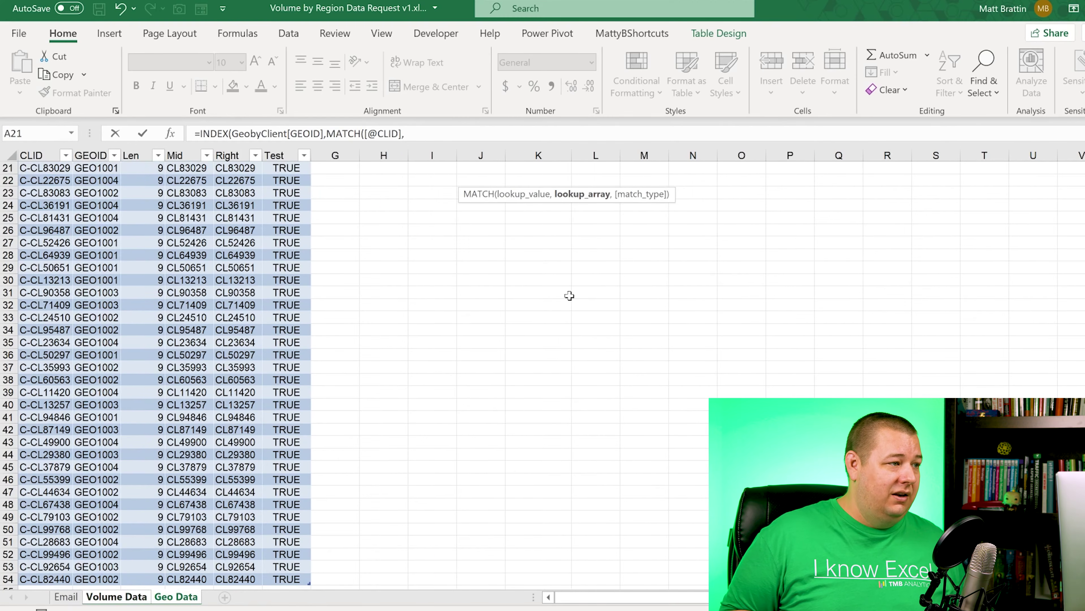
{"action": "key", "text": "Right"}
{"action": "key", "text": "Right"}
{"action": "key", "text": "Right"}
{"action": "key", "text": "Right"}
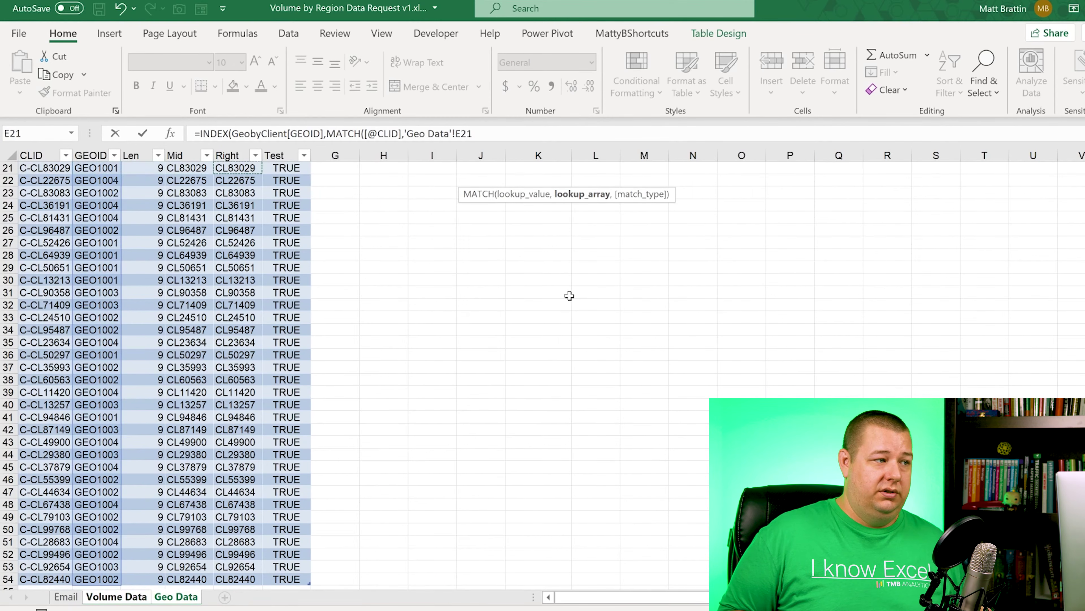
{"action": "key", "text": "ctrl+space"}
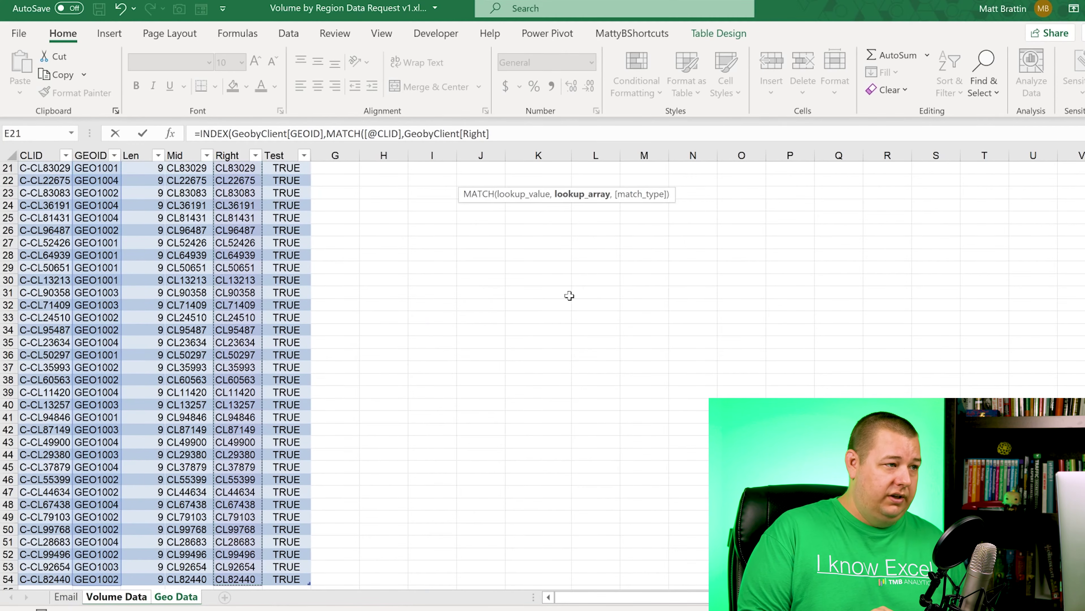
{"action": "type", "text": ","}
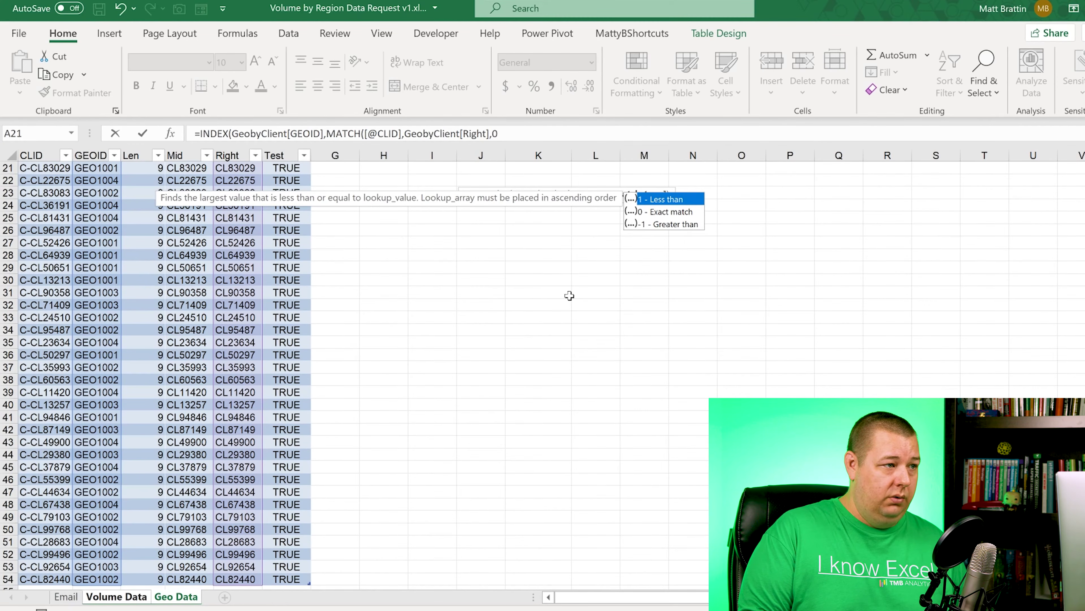
{"action": "type", "text": "0))"}
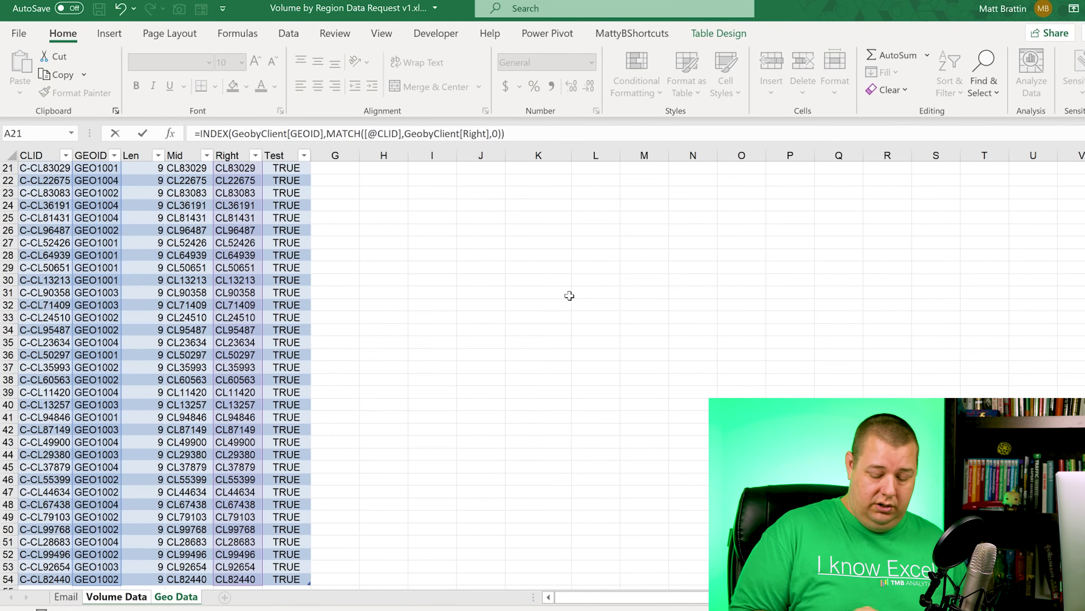
{"action": "key", "text": "Return"}
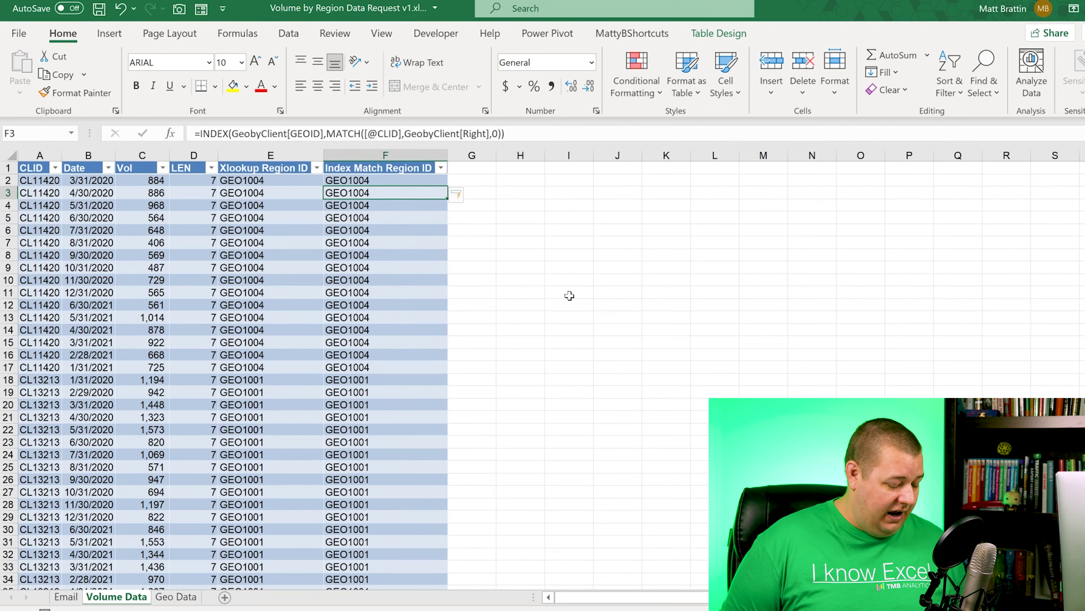
Step: Add a Volume column in L1 beside GEO Name in the Geo Data sheet's region names table
{"action": "key", "text": "ctrl+Page_Down"}
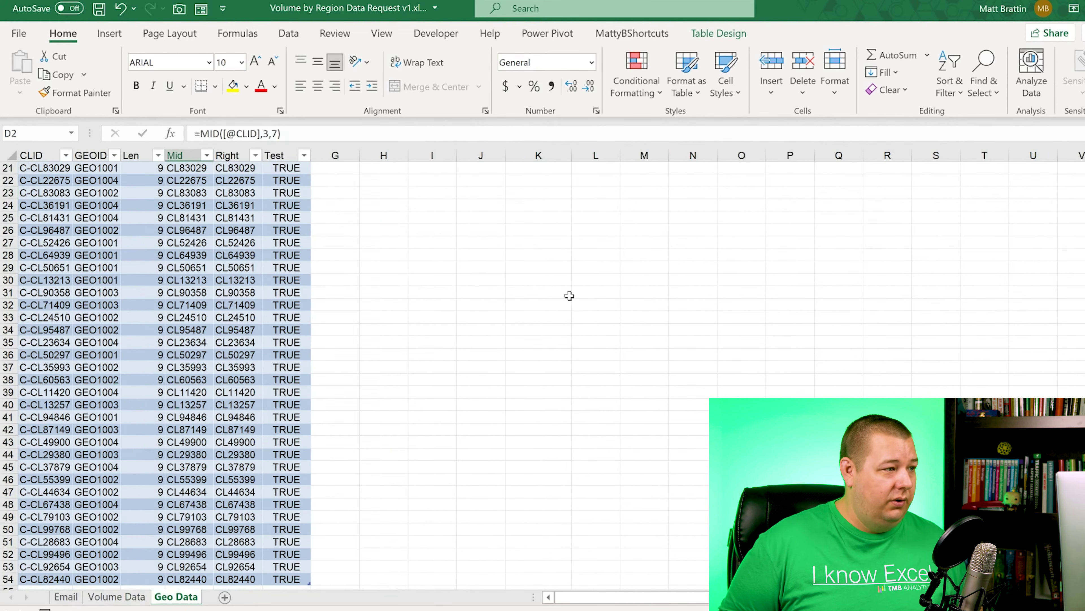
{"action": "key", "text": "Right"}
{"action": "key", "text": "Right"}
{"action": "key", "text": "Right"}
{"action": "key", "text": "Right"}
{"action": "key", "text": "Right"}
{"action": "key", "text": "Right"}
{"action": "key", "text": "Right"}
{"action": "key", "text": "Up"}
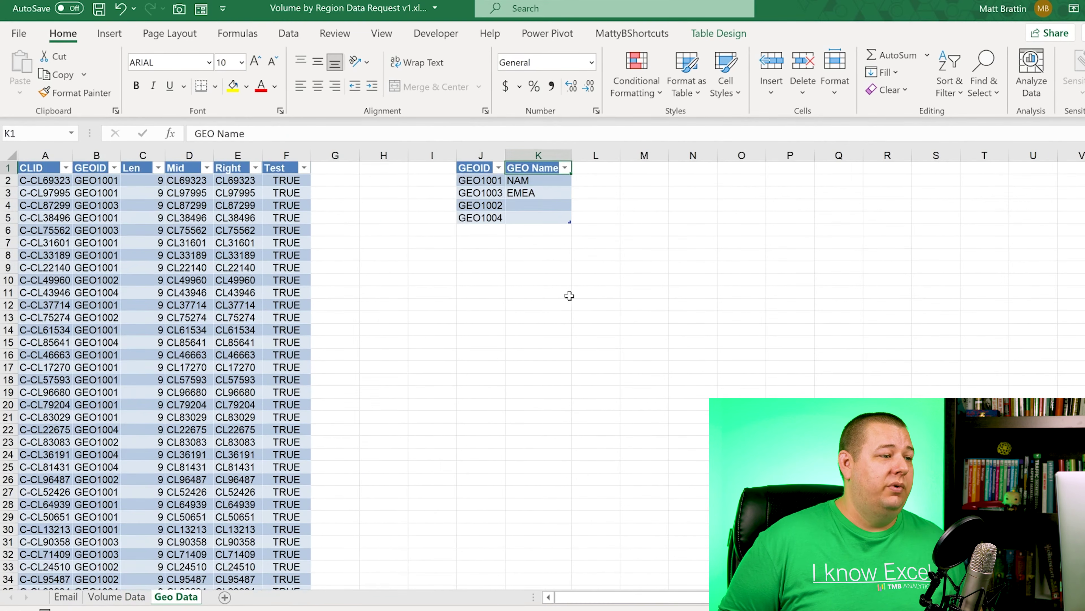
{"action": "key", "text": "Right"}
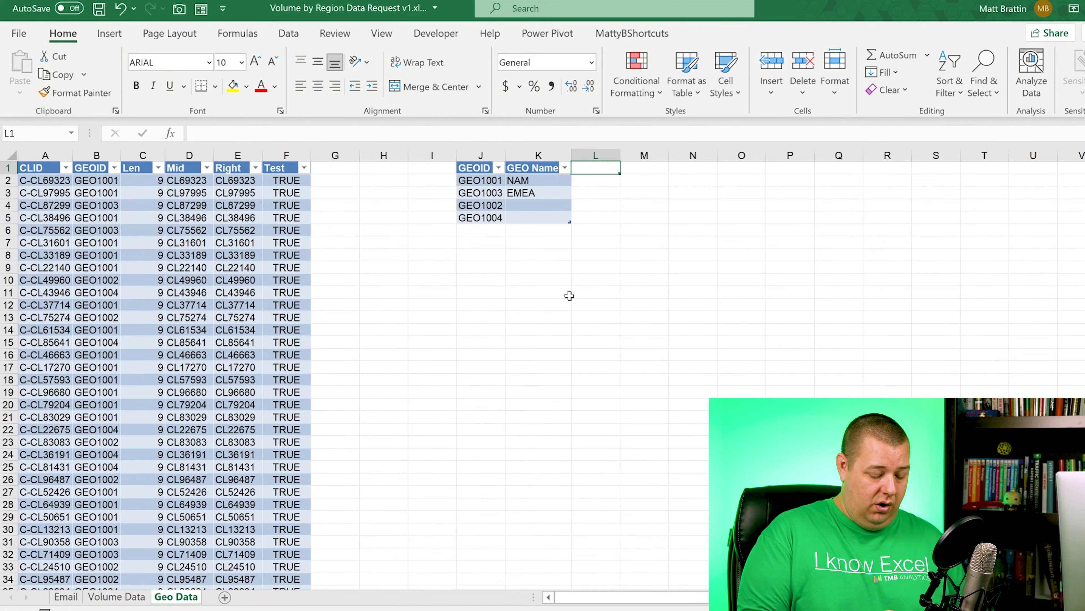
{"action": "type", "text": "Volume"}
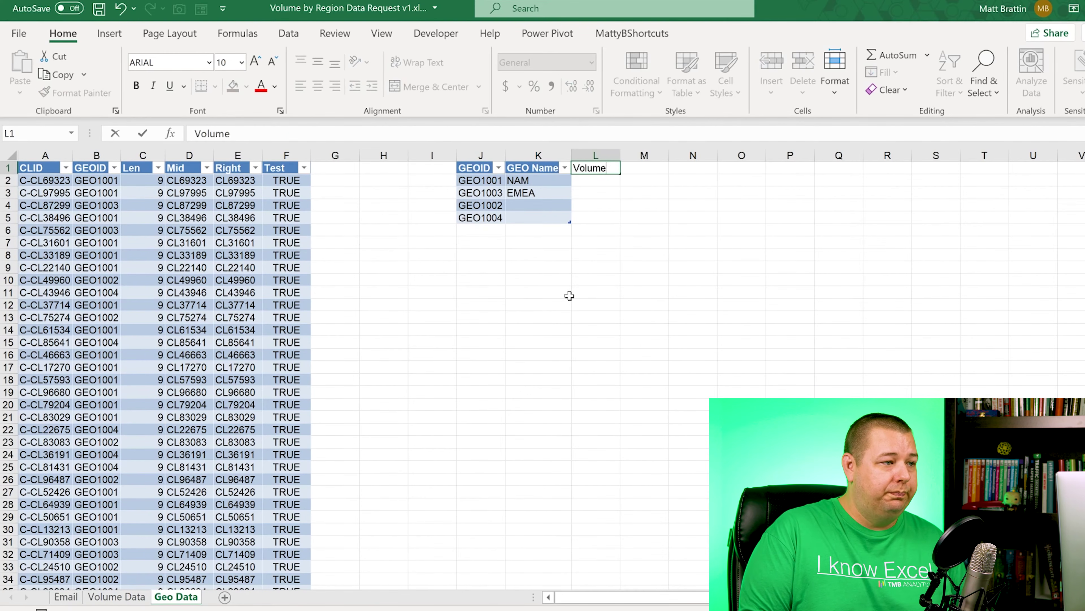
{"action": "key", "text": "Return"}
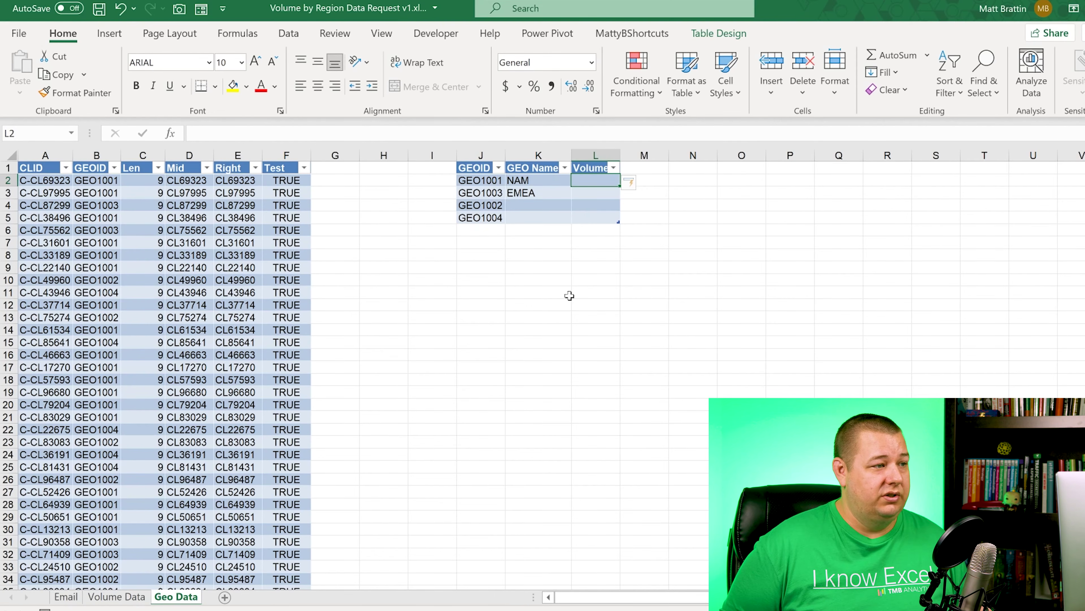
Step: Start a SUMIFS formula in L2 with the Volume Data sheet's VolumebyClient[Vol] column as the sum range
{"action": "type", "text": "=s"}
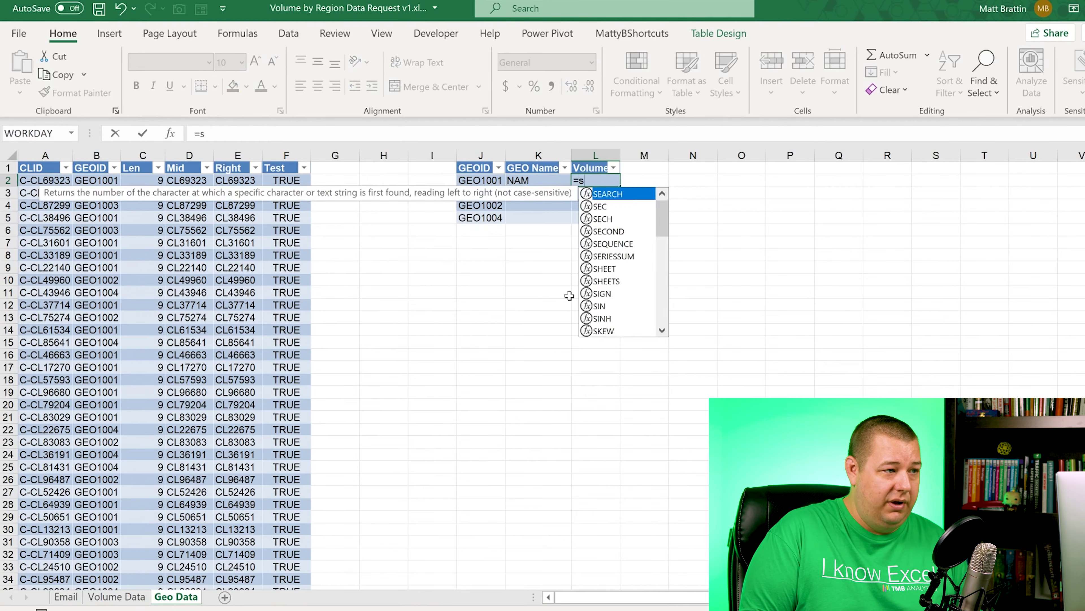
{"action": "type", "text": "umifs"}
{"action": "key", "text": "Tab"}
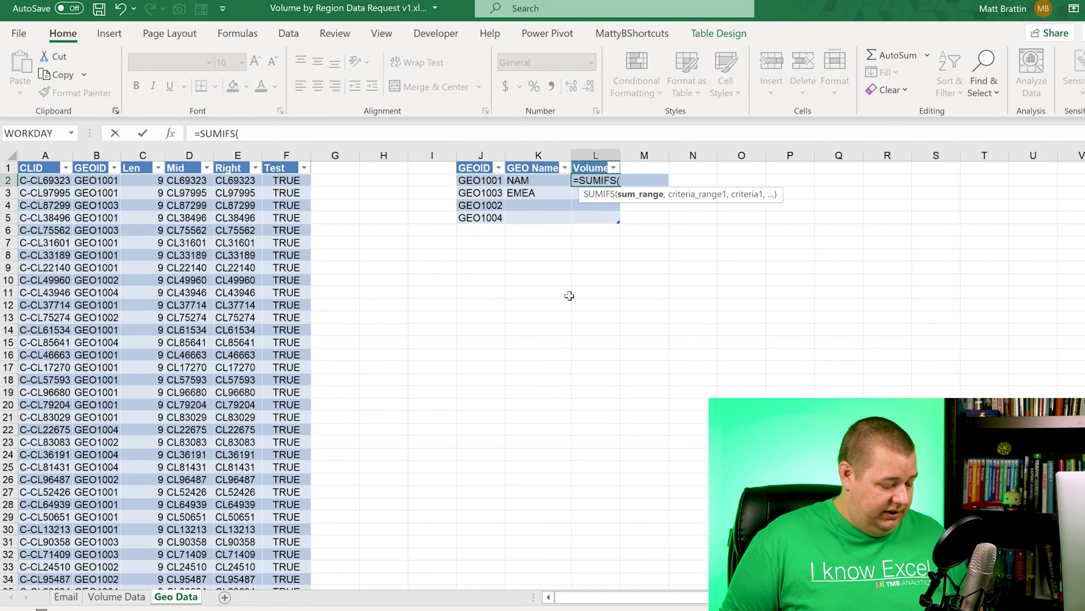
{"action": "key", "text": "ctrl+Page_Up"}
{"action": "key", "text": "Right"}
{"action": "key", "text": "Down"}
{"action": "key", "text": "Right"}
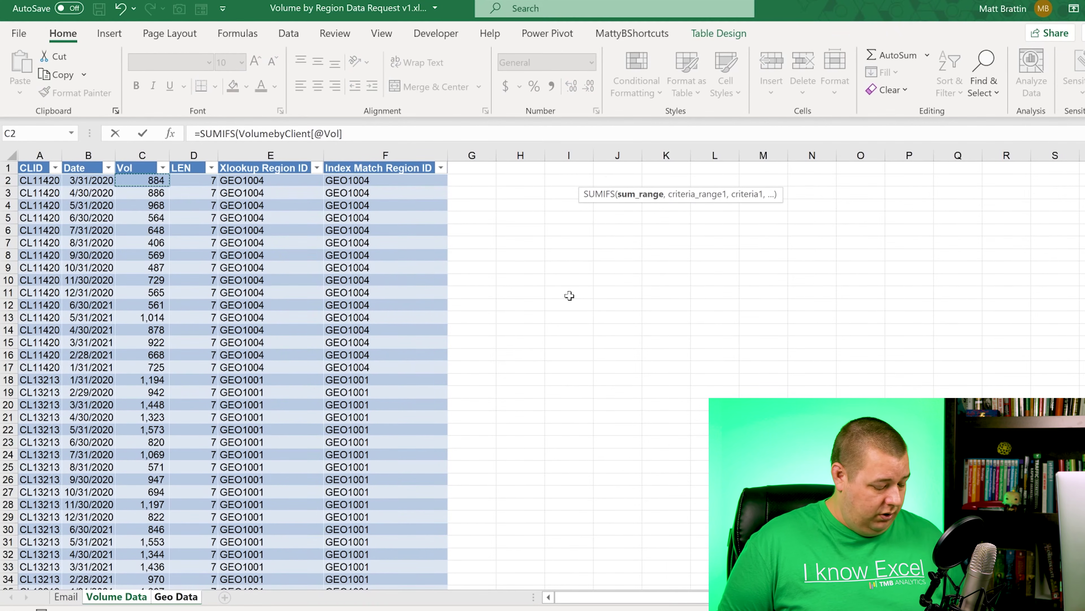
{"action": "key", "text": "ctrl+shift+Down"}
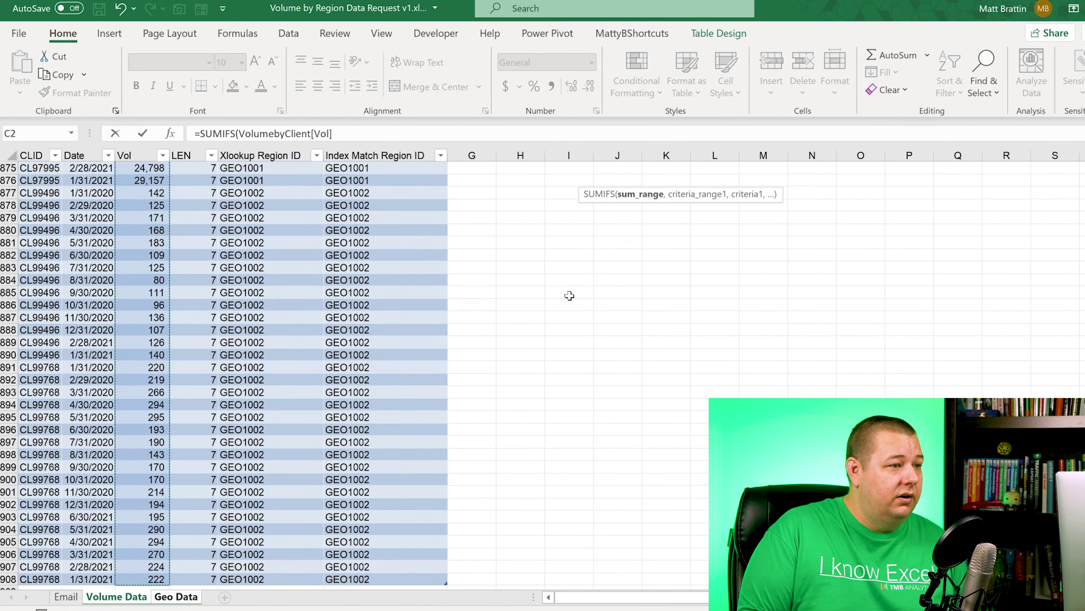
{"action": "type", "text": ","}
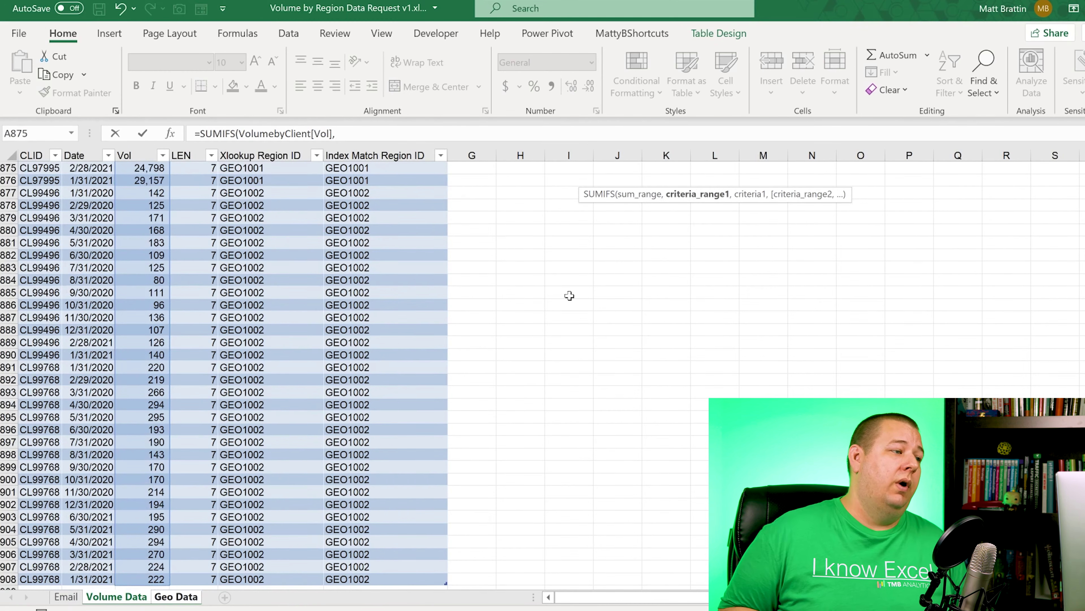
Step: Set VolumebyClient[Xlookup Region ID] as the first criteria range of the SUMIFS formula
{"action": "key", "text": "Left"}
{"action": "key", "text": "Right"}
{"action": "key", "text": "Right"}
{"action": "key", "text": "Right"}
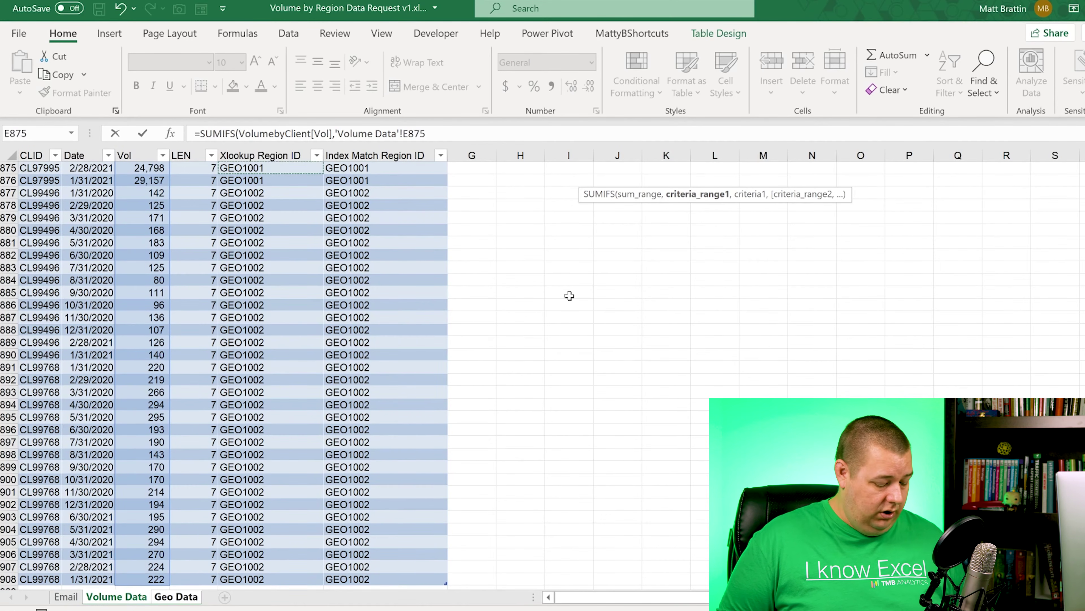
{"action": "key", "text": "ctrl+space"}
{"action": "type", "text": ","}
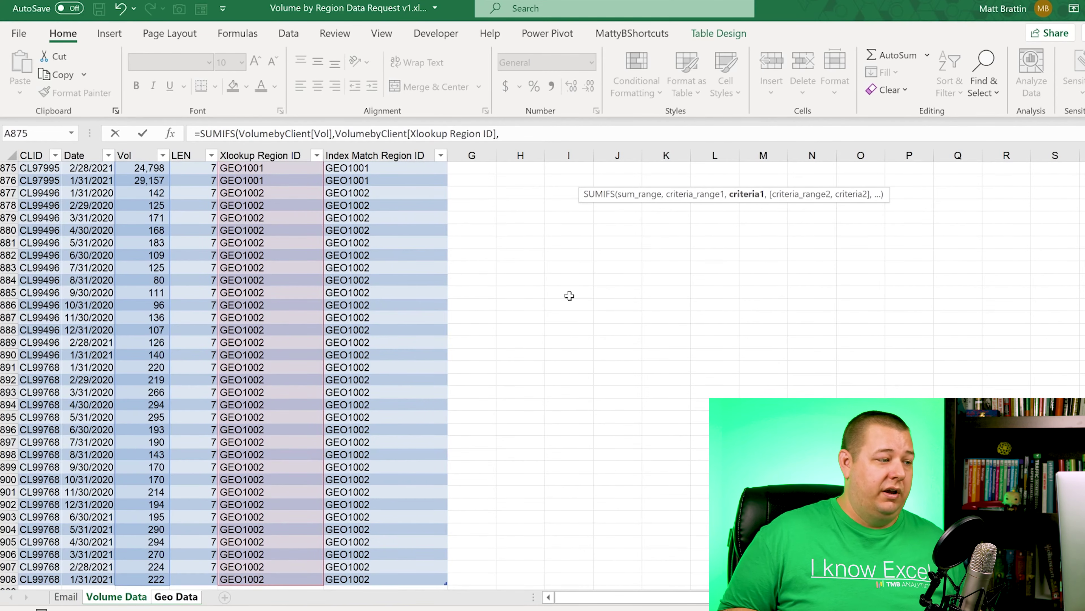
{"action": "key", "text": "ctrl+Page_Down"}
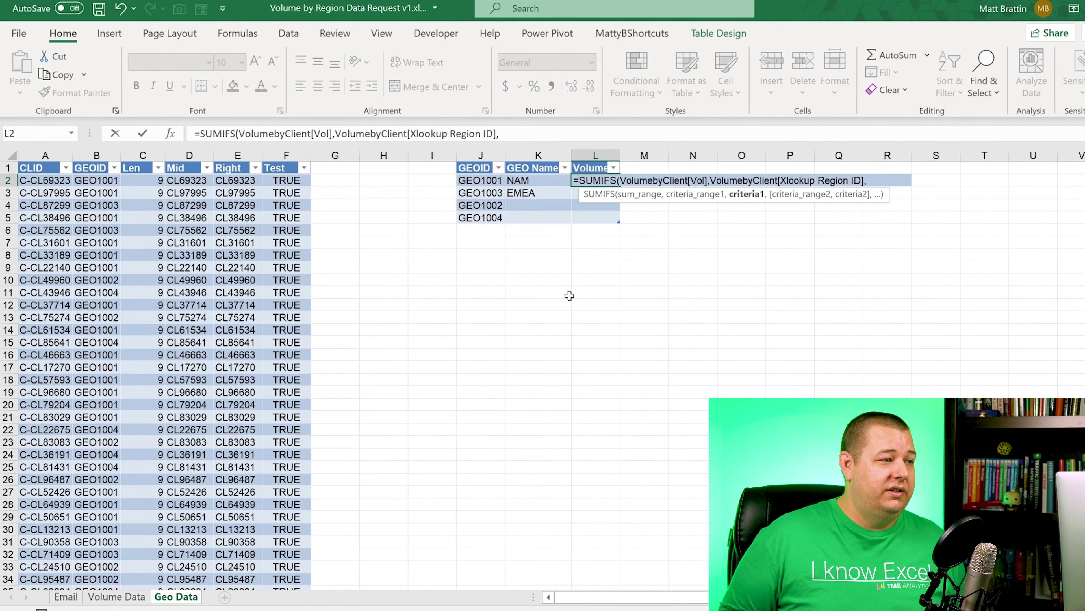
{"action": "key", "text": "Left"}
{"action": "key", "text": "Left"}
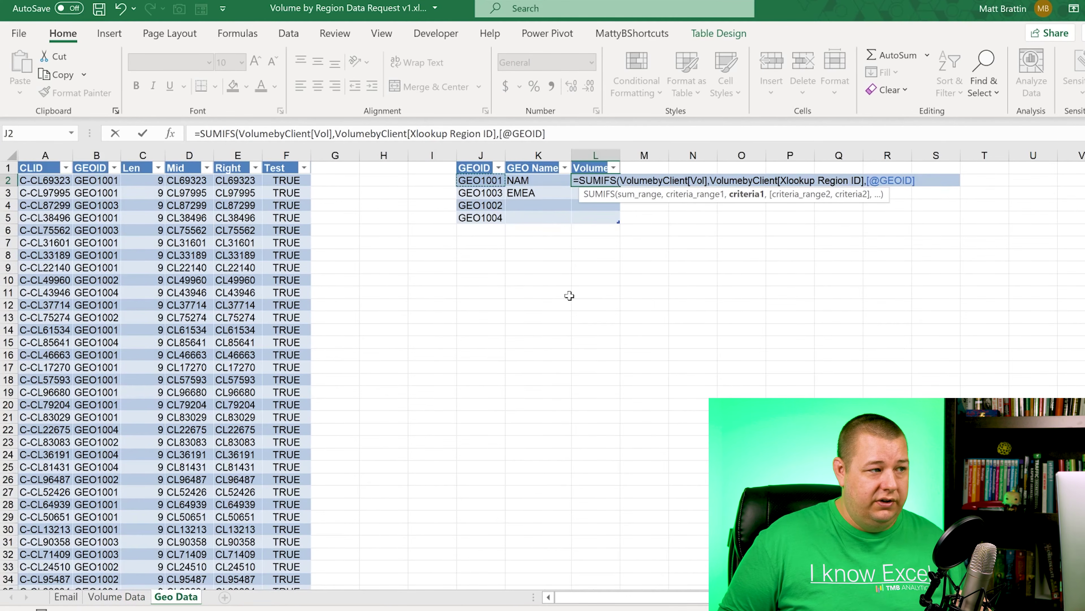
{"action": "type", "text": ")"}
{"action": "key", "text": "Return"}
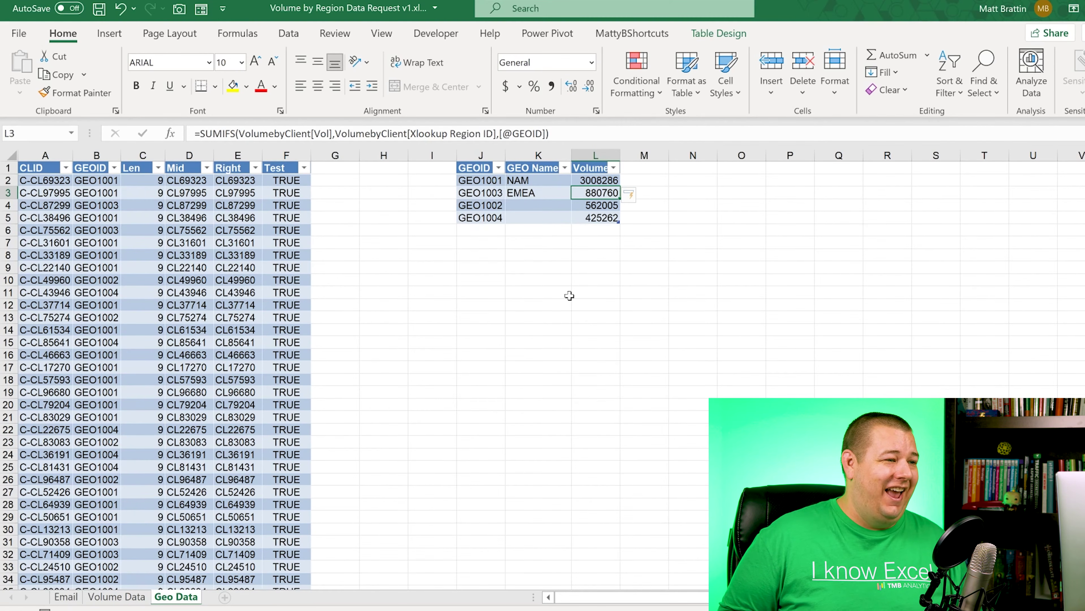
Step: Format the Volume values in L2:L5 with thousands separators and no decimal places
{"action": "key", "text": "Up"}
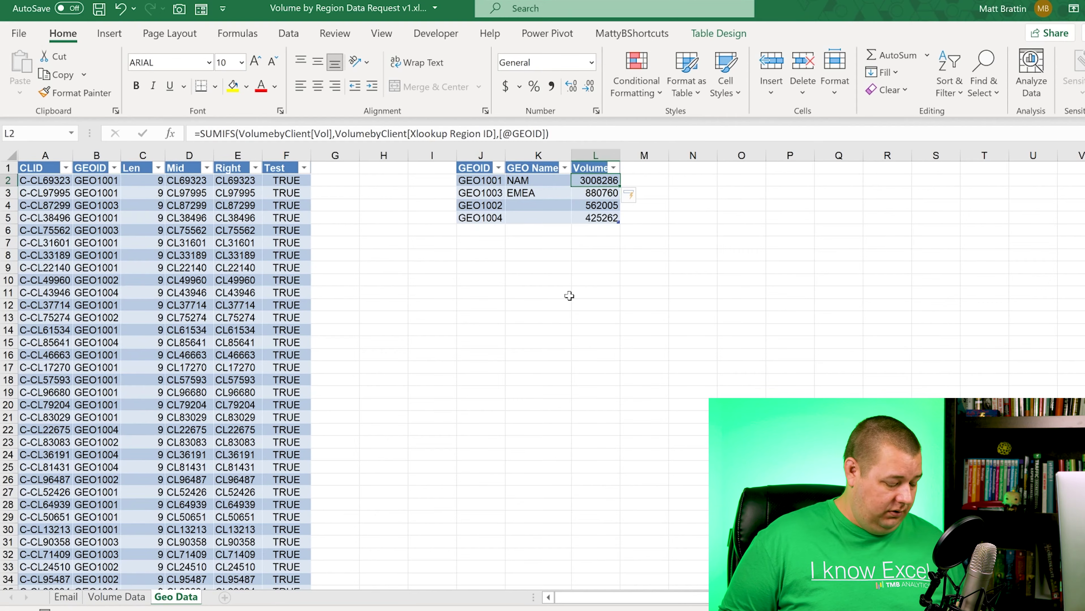
{"action": "key", "text": "ctrl+shift+Down"}
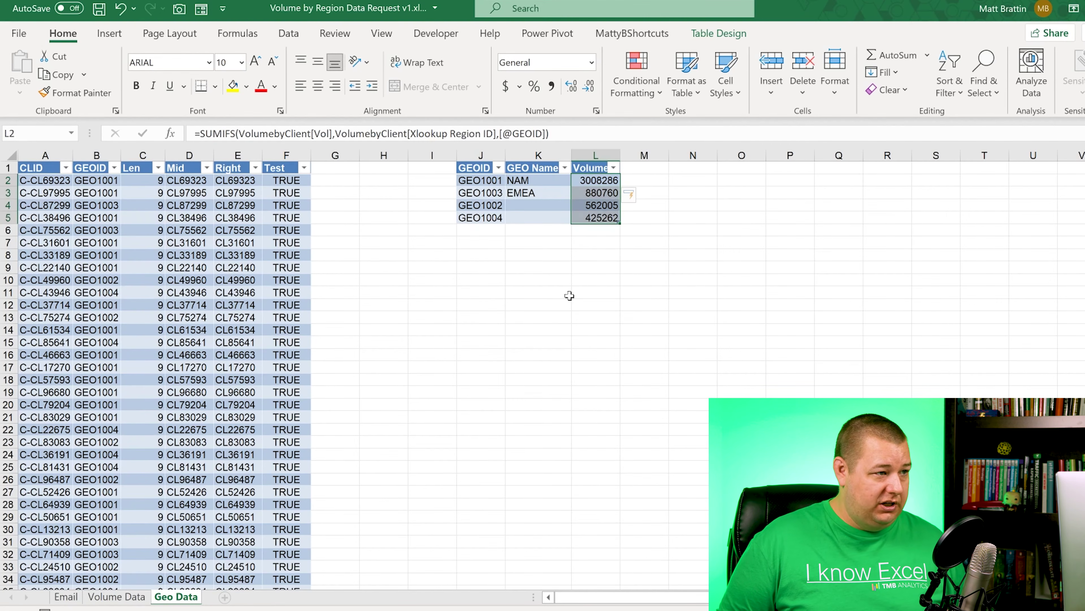
{"action": "key", "text": "alt+h"}
{"action": "key", "text": "k"}
{"action": "key", "text": "alt+h"}
{"action": "key", "text": "9"}
{"action": "key", "text": "alt+h"}
{"action": "key", "text": "9"}
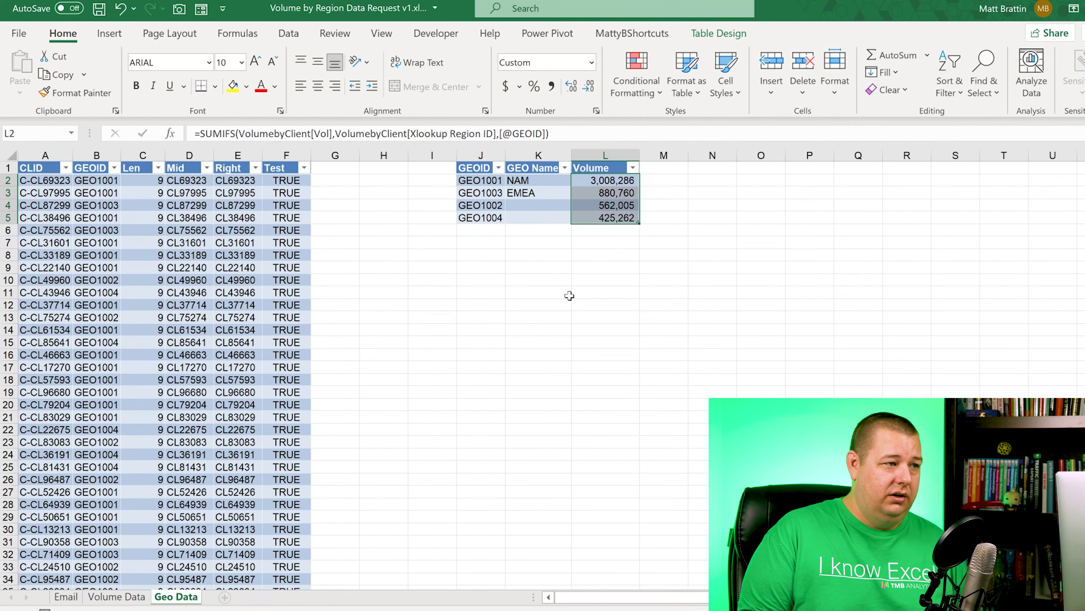
Step: Fill in the missing GEO Names: LATAM for GEO1004 and APAC for GEO1002
{"action": "key", "text": "Down"}
{"action": "key", "text": "Up"}
{"action": "key", "text": "Down"}
{"action": "key", "text": "Down"}
{"action": "key", "text": "Down"}
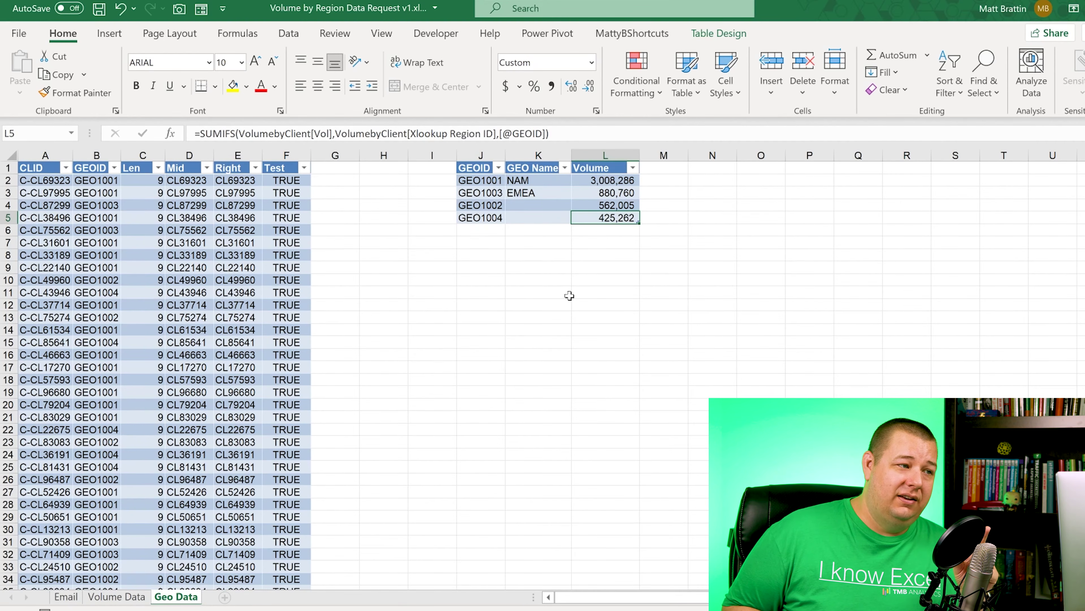
{"action": "key", "text": "Left"}
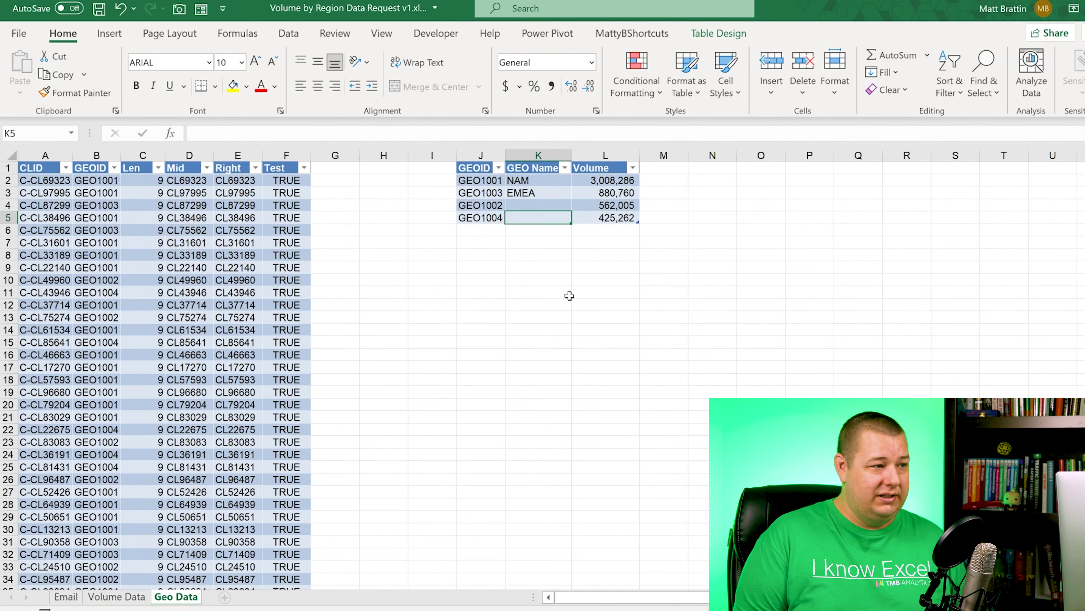
{"action": "type", "text": "LATAM"}
{"action": "key", "text": "Up"}
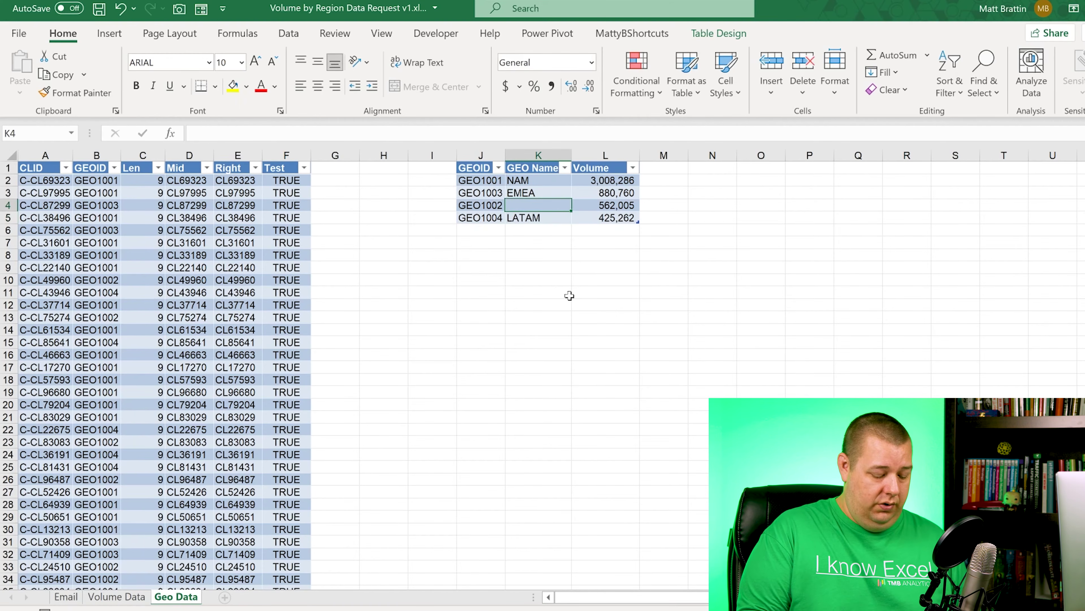
{"action": "type", "text": "APAC"}
{"action": "key", "text": "Return"}
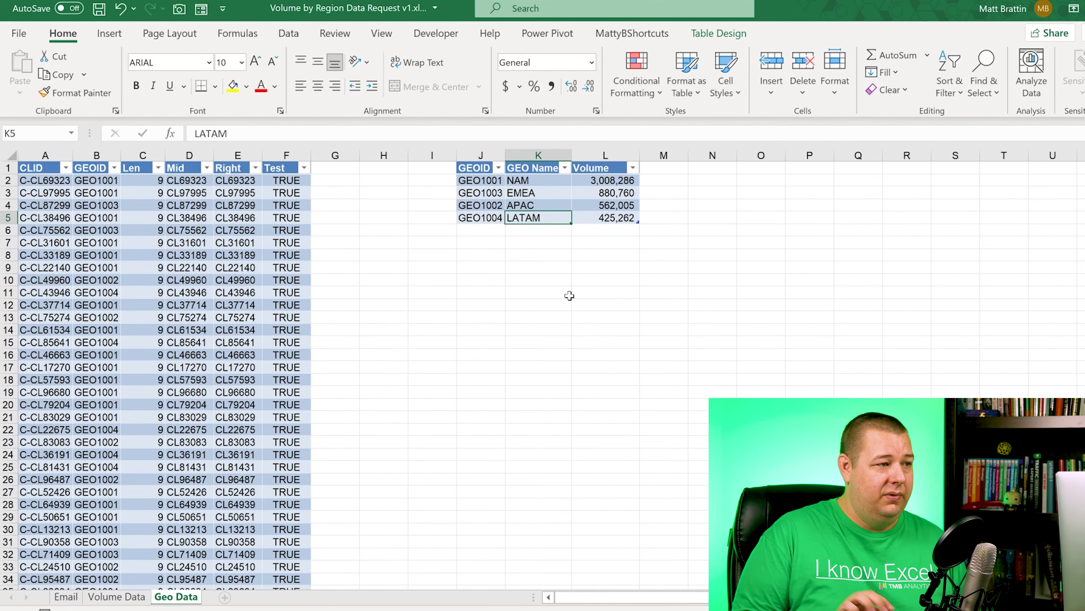
Step: Add a total row in row 6 that sums the region table's Volume column
{"action": "key", "text": "Up"}
{"action": "key", "text": "Right"}
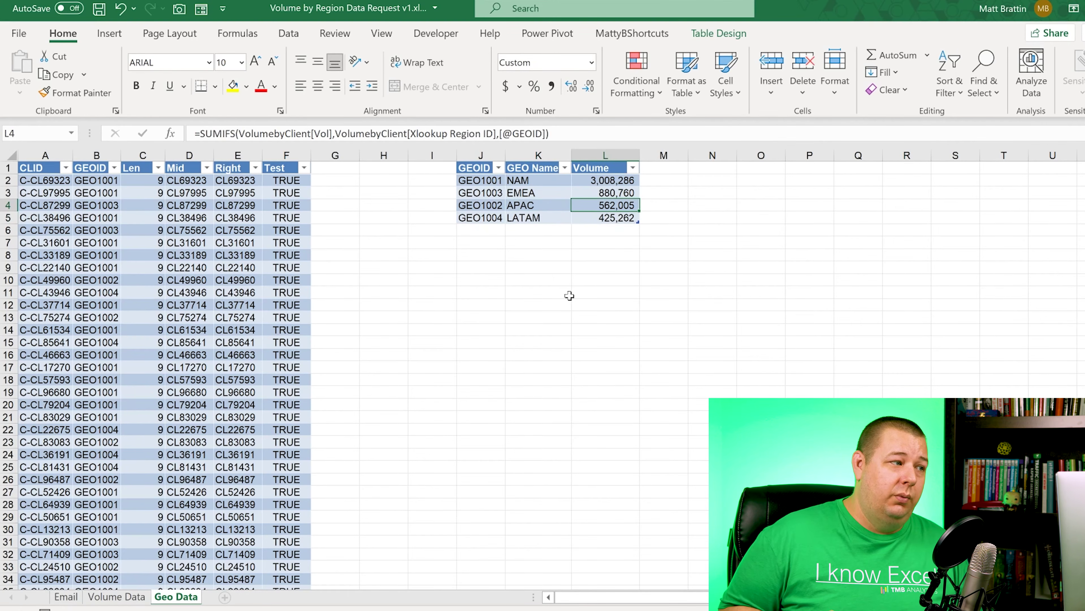
{"action": "key", "text": "Down"}
{"action": "key", "text": "Down"}
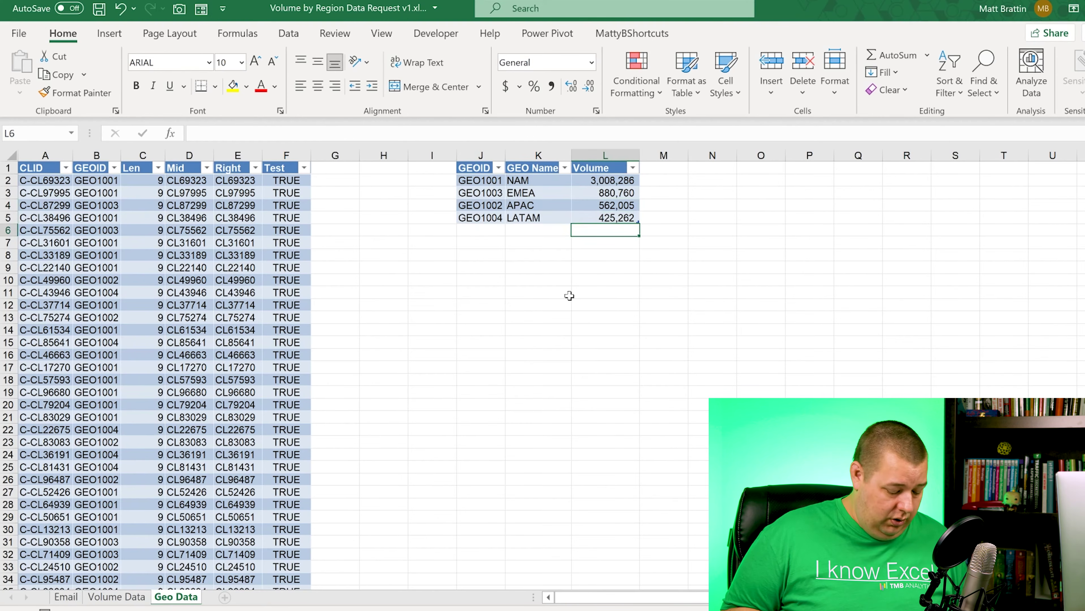
{"action": "key", "text": "alt+equal"}
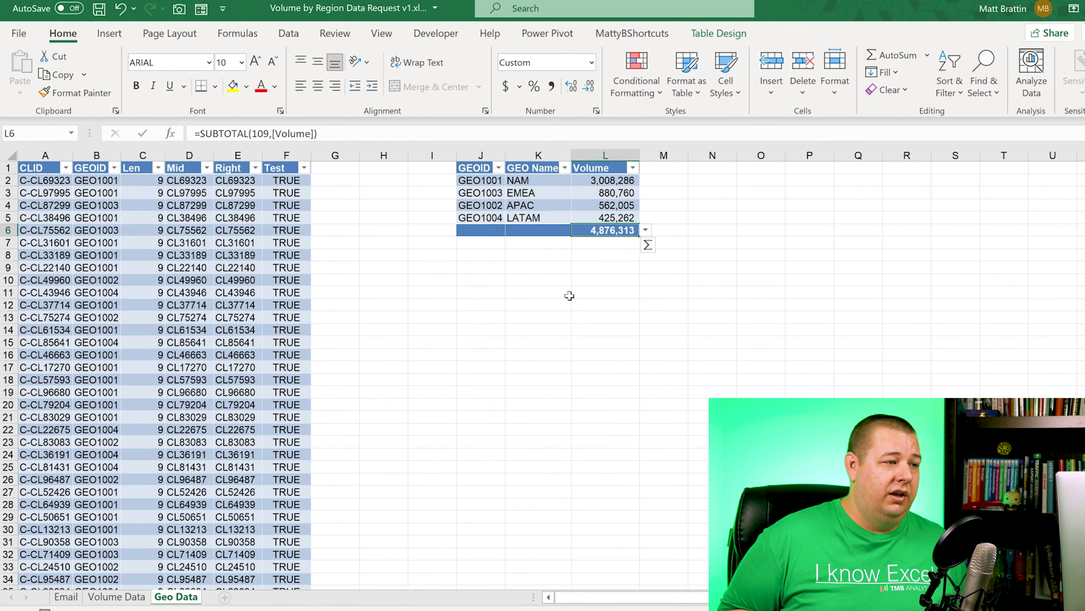
Step: Start a check formula in L7 that subtracts a SUM from the region table's Volume total
{"action": "key", "text": "Down"}
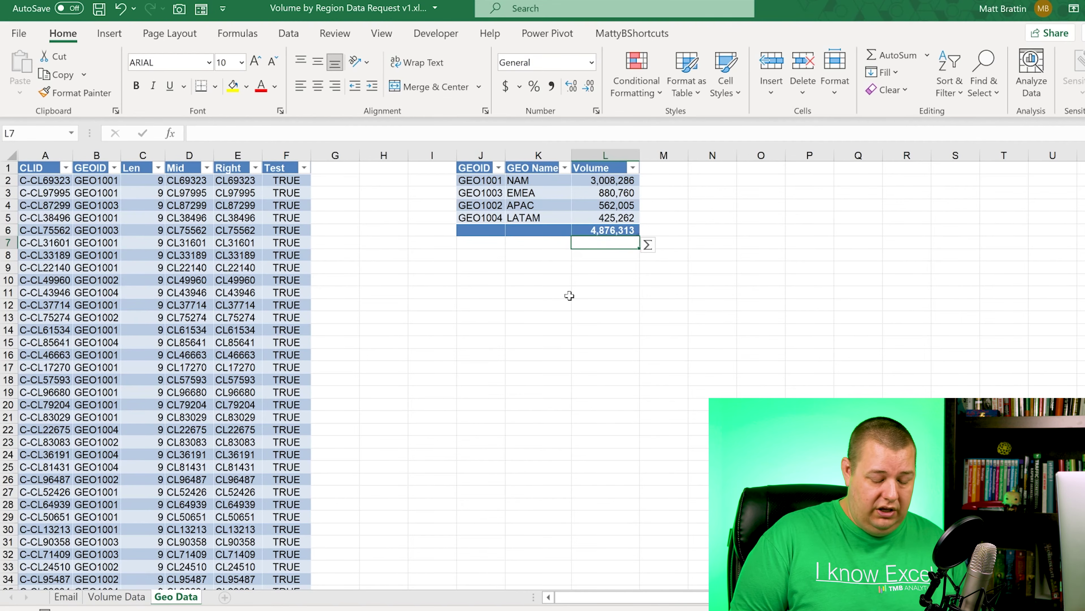
{"action": "type", "text": "="}
{"action": "key", "text": "Up"}
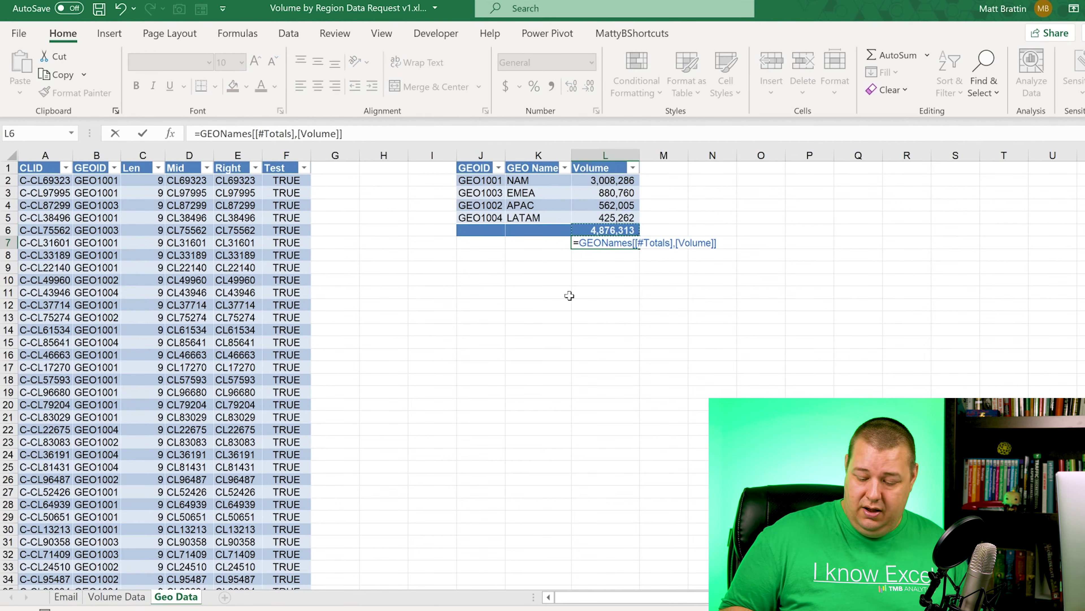
{"action": "type", "text": "-SUM("}
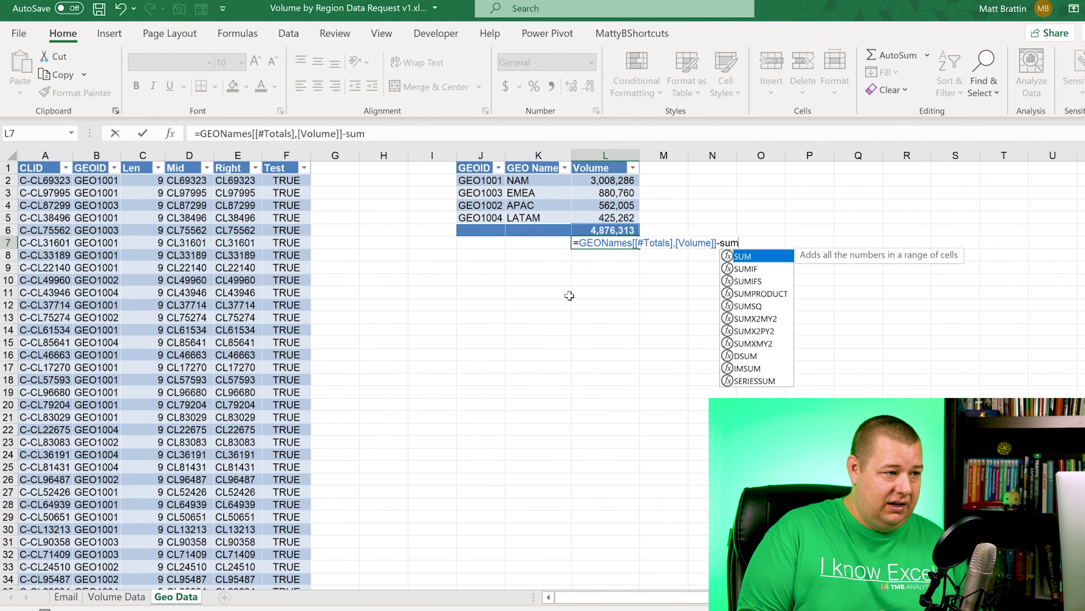
Step: Complete the L7 check formula with Volume Data's VolumebyClient[Vol] column inside the SUM and a closing parenthesis
{"action": "key", "text": "ctrl+Page_Up"}
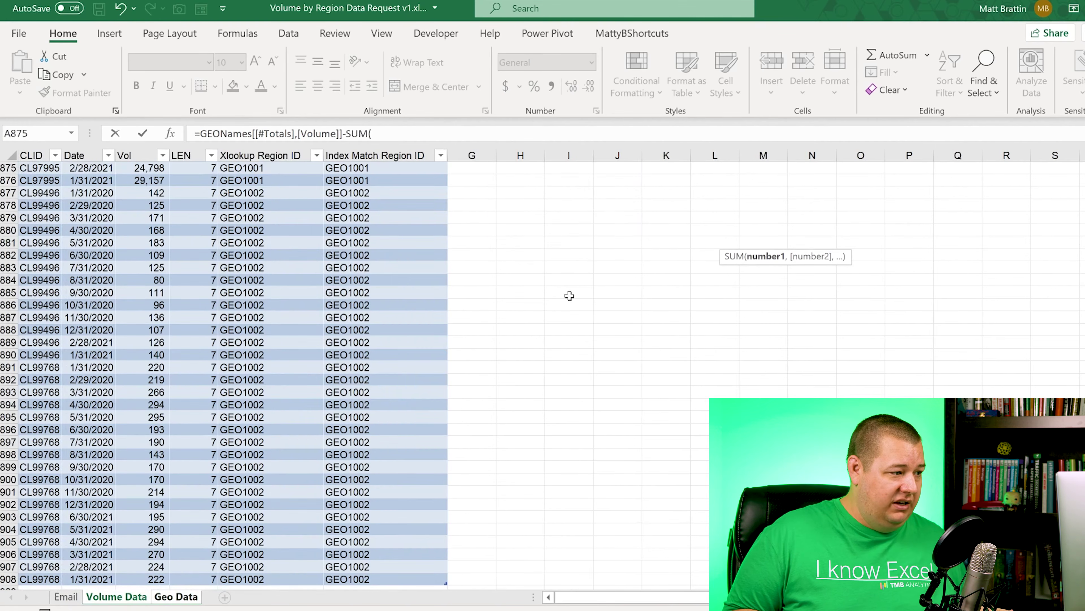
{"action": "key", "text": "Right"}
{"action": "key", "text": "Right"}
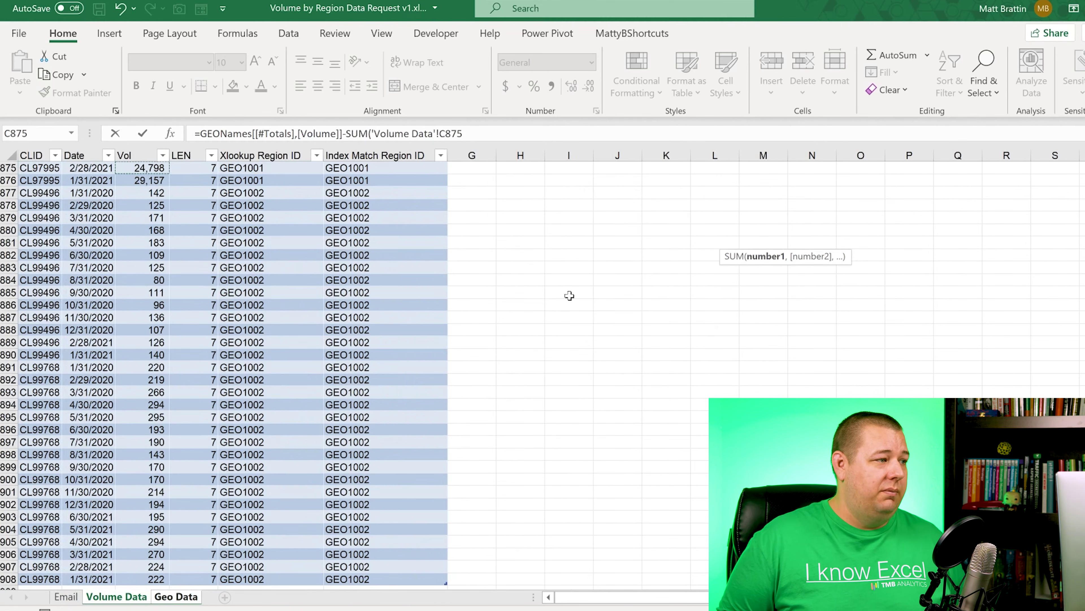
{"action": "key", "text": "ctrl+space"}
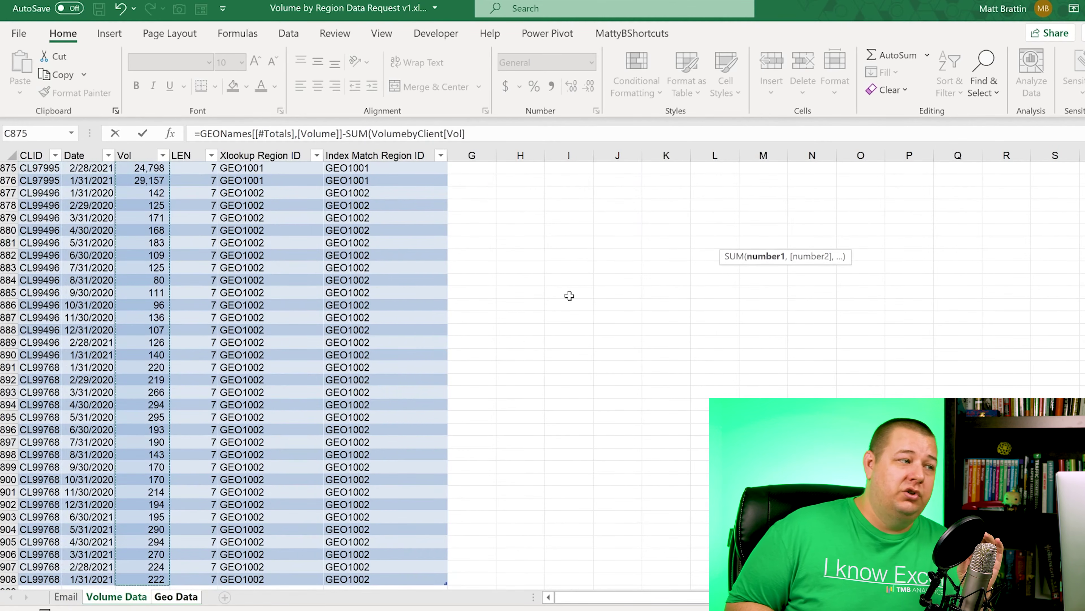
{"action": "key", "text": "Return"}
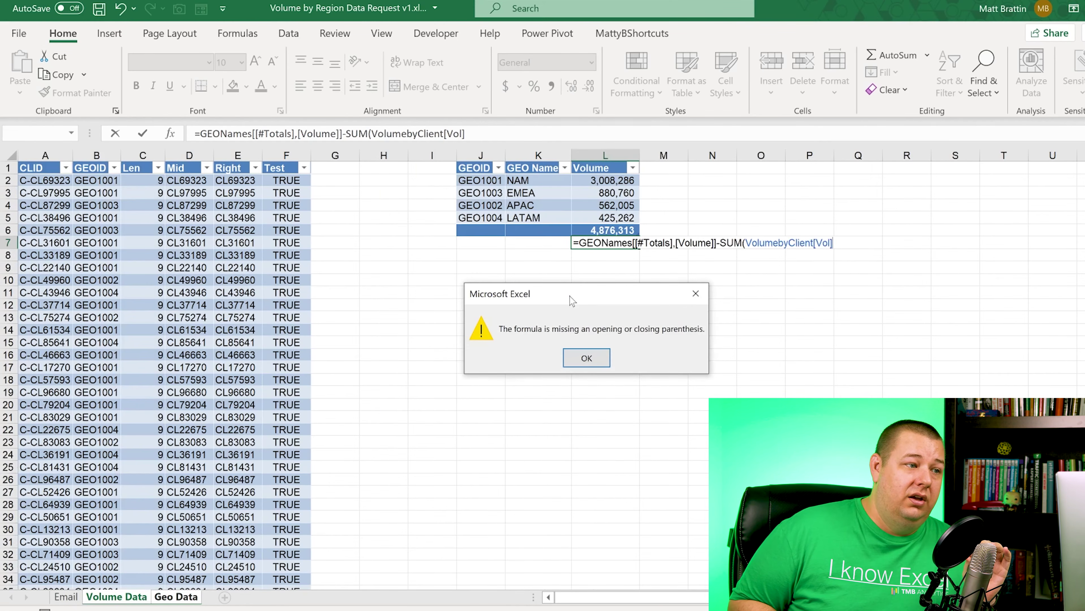
{"action": "key", "text": "Return"}
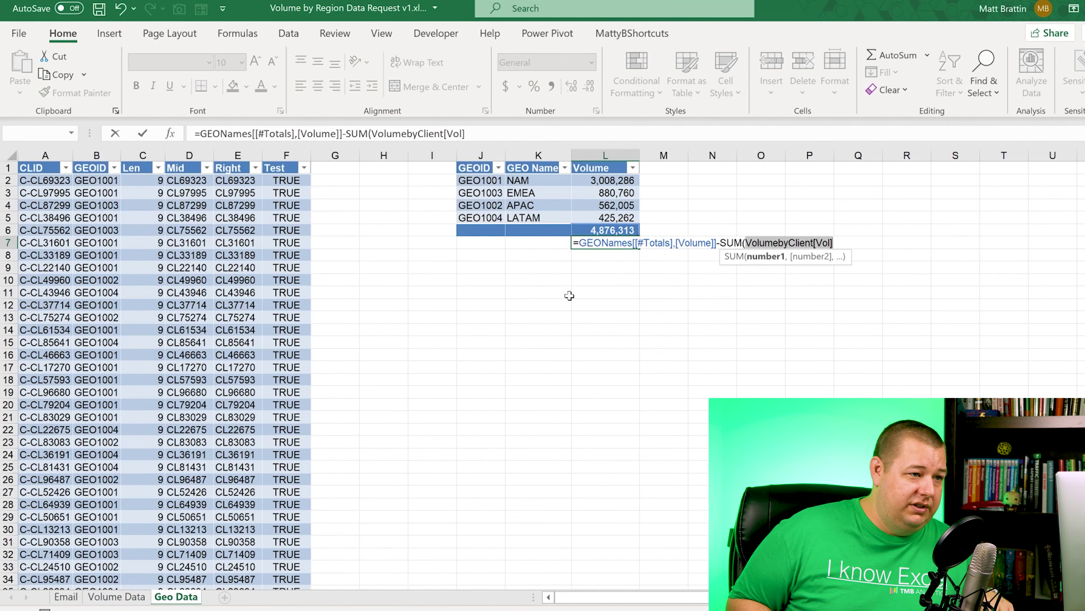
{"action": "key", "text": "Right"}
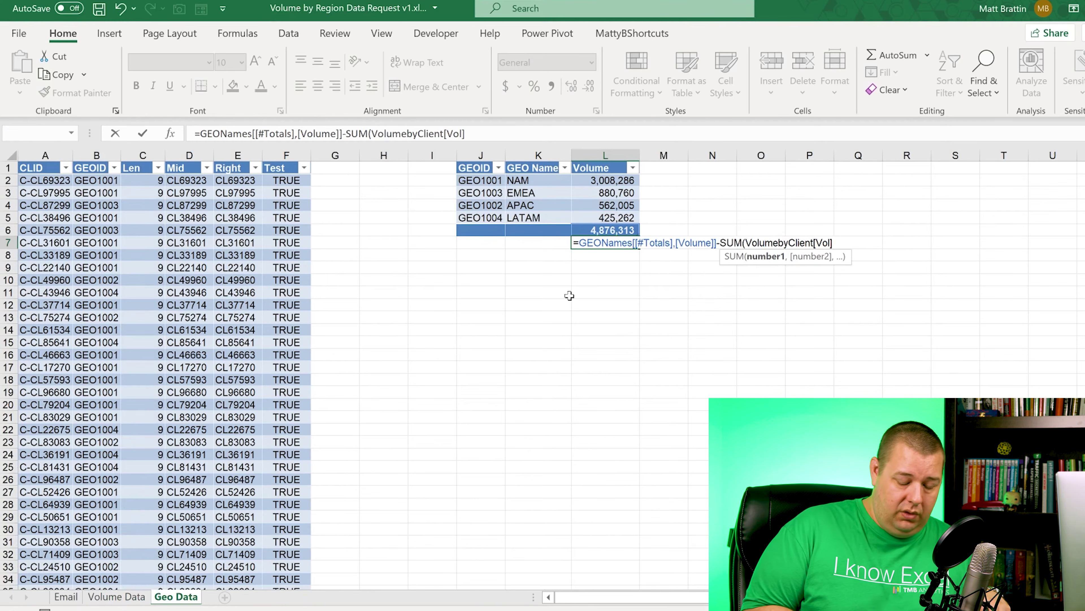
{"action": "type", "text": ")"}
{"action": "key", "text": "Return"}
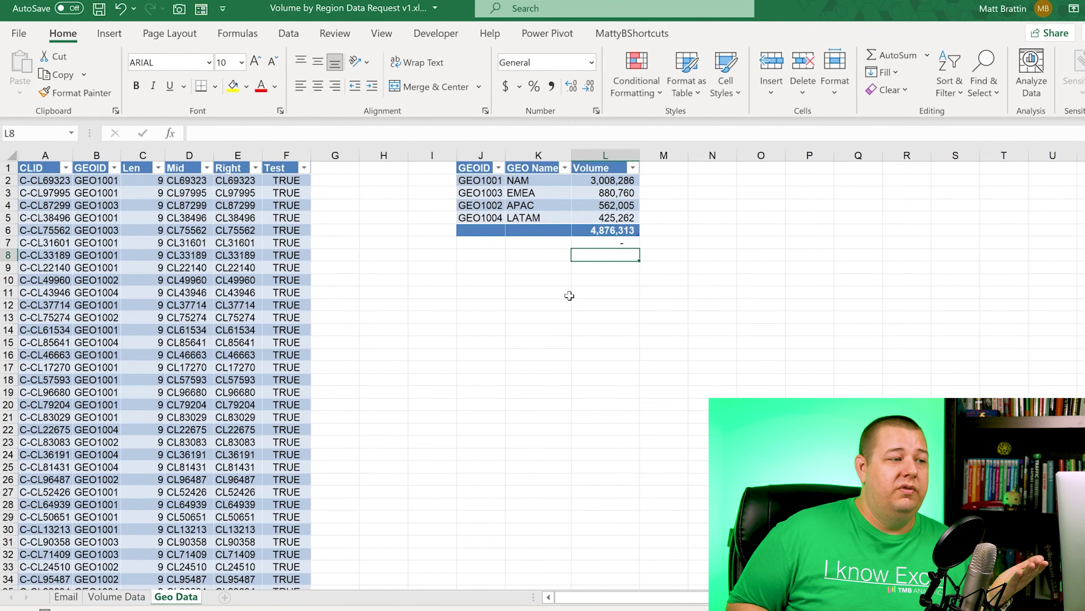
Step: Examine the L7 check formula and the SUMIFS formulas in the region table's Volume column
{"action": "key", "text": "Up"}
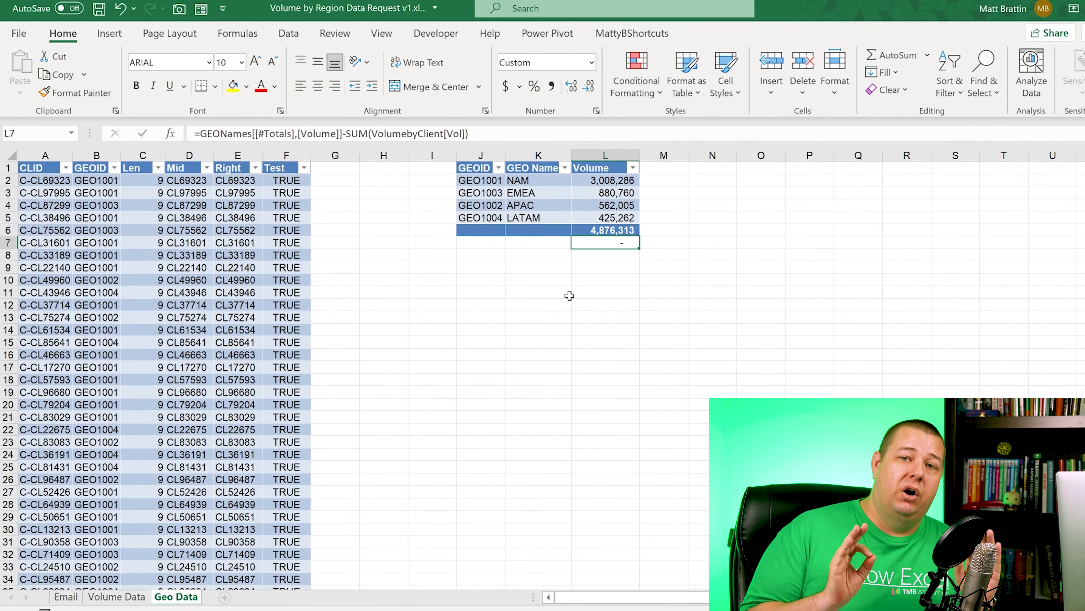
{"action": "key", "text": "Up"}
{"action": "key", "text": "Up"}
{"action": "key", "text": "Up"}
{"action": "key", "text": "Up"}
{"action": "key", "text": "Up"}
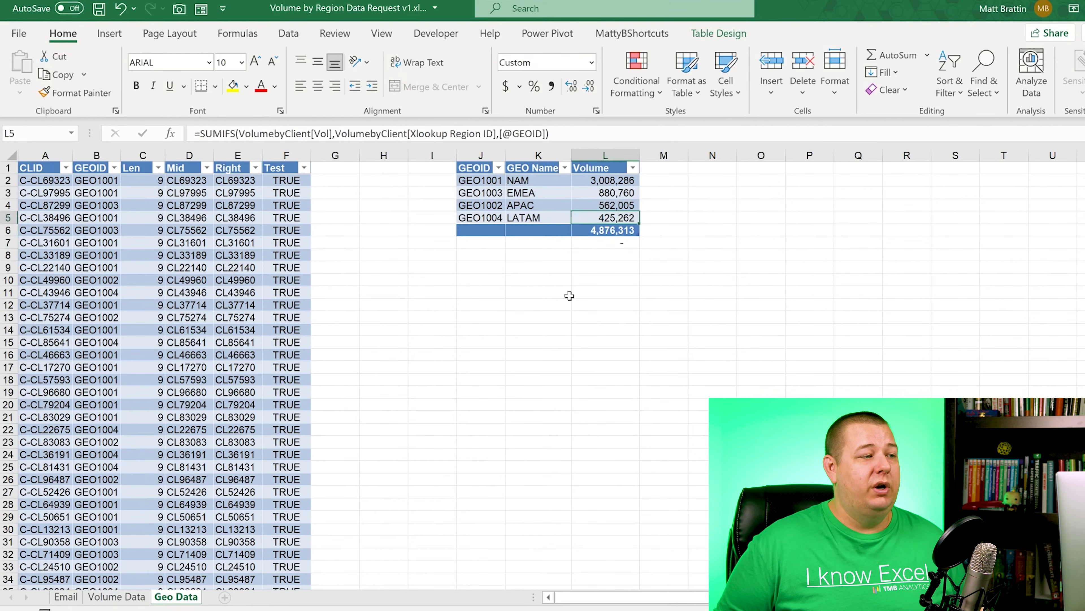
{"action": "key", "text": "Down"}
{"action": "key", "text": "Down"}
{"action": "key", "text": "Down"}
{"action": "key", "text": "Down"}
{"action": "key", "text": "Up"}
{"action": "key", "text": "Up"}
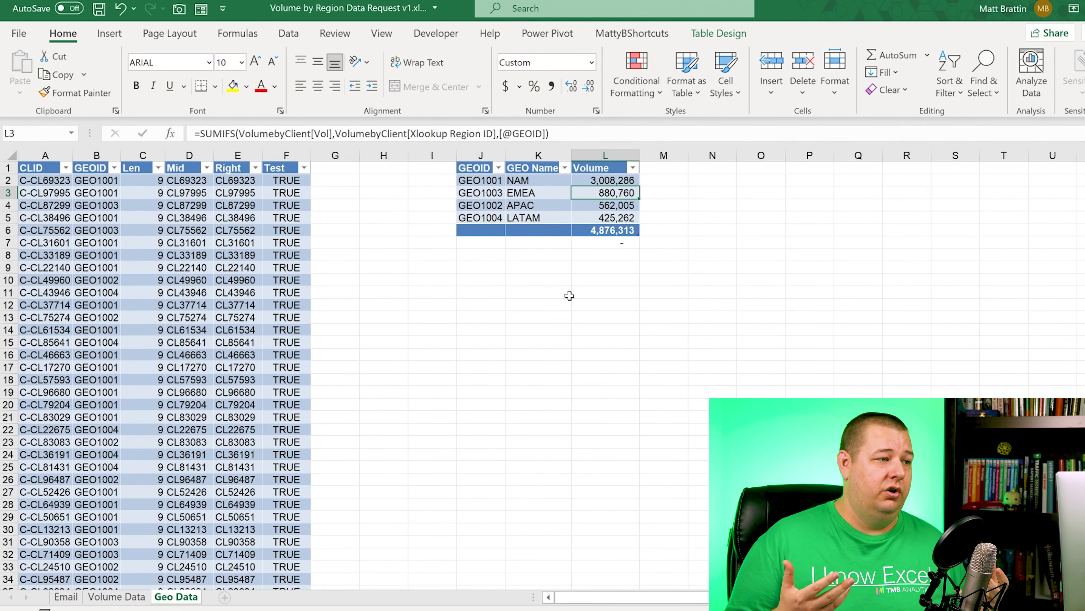
{"action": "key", "text": "Left"}
{"action": "key", "text": "Left"}
{"action": "key", "text": "Left"}
{"action": "key", "text": "Left"}
{"action": "key", "text": "Left"}
{"action": "key", "text": "Left"}
{"action": "key", "text": "Left"}
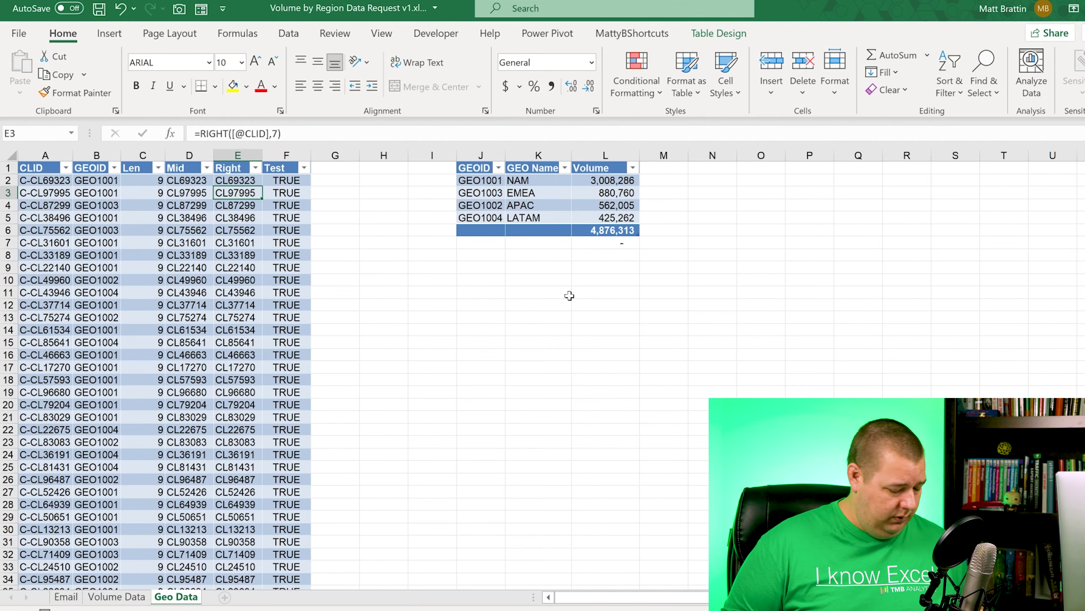
Step: Reread the request on the Email sheet for the period and breakdown the board wants
{"action": "key", "text": "ctrl+Page_Up"}
{"action": "key", "text": "ctrl+Page_Up"}
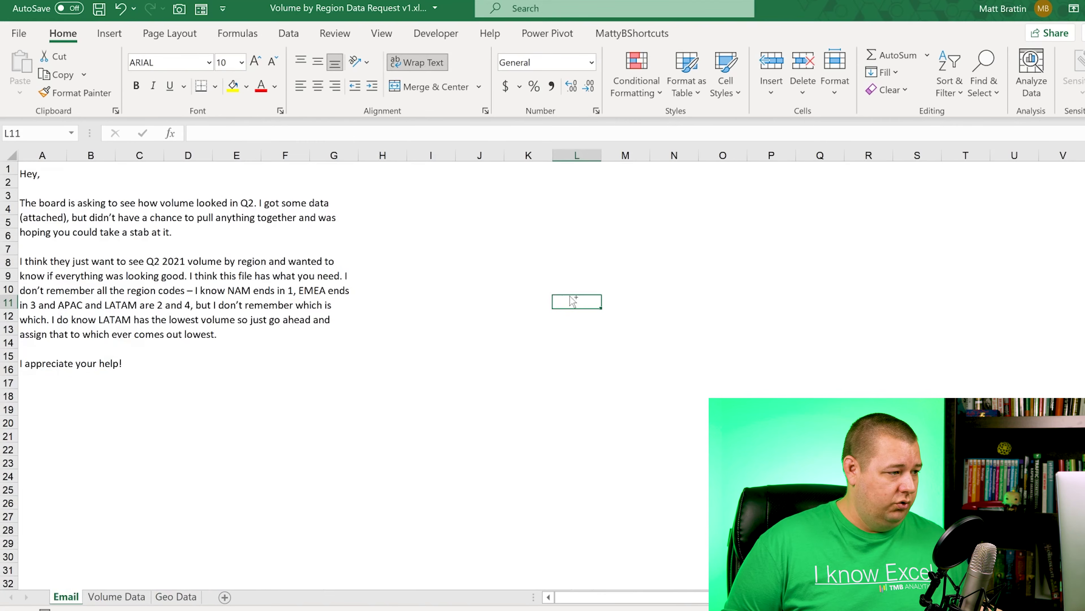
{"action": "key", "text": "Left"}
{"action": "key", "text": "Left"}
{"action": "key", "text": "Left"}
{"action": "key", "text": "Left"}
{"action": "key", "text": "Left"}
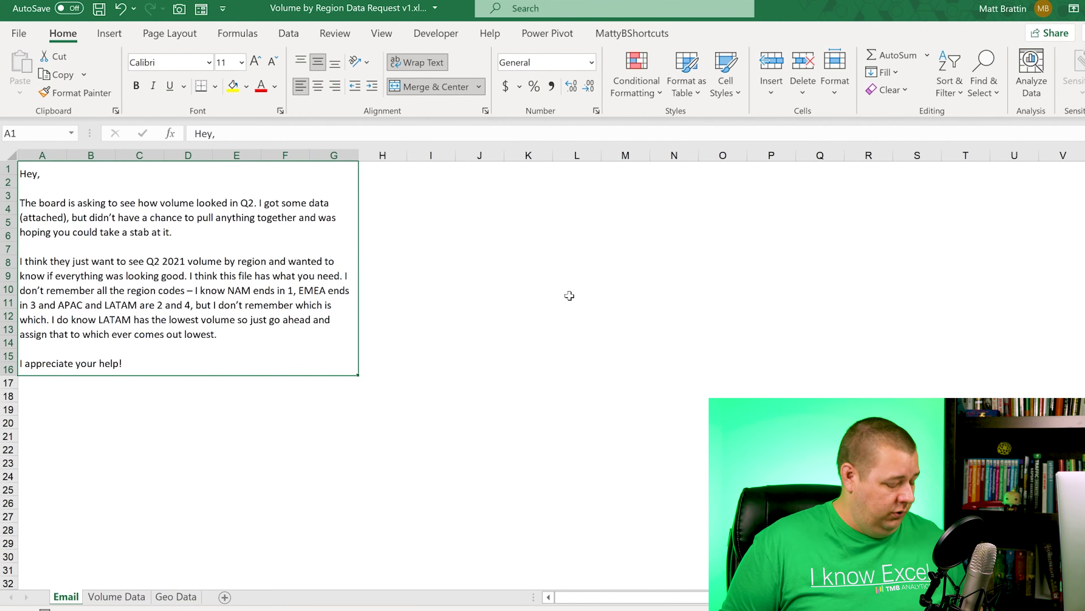
Step: On the Volume Data sheet, examine which 2020 and 2021 months the Date column's filter list contains
{"action": "key", "text": "ctrl+Page_Down"}
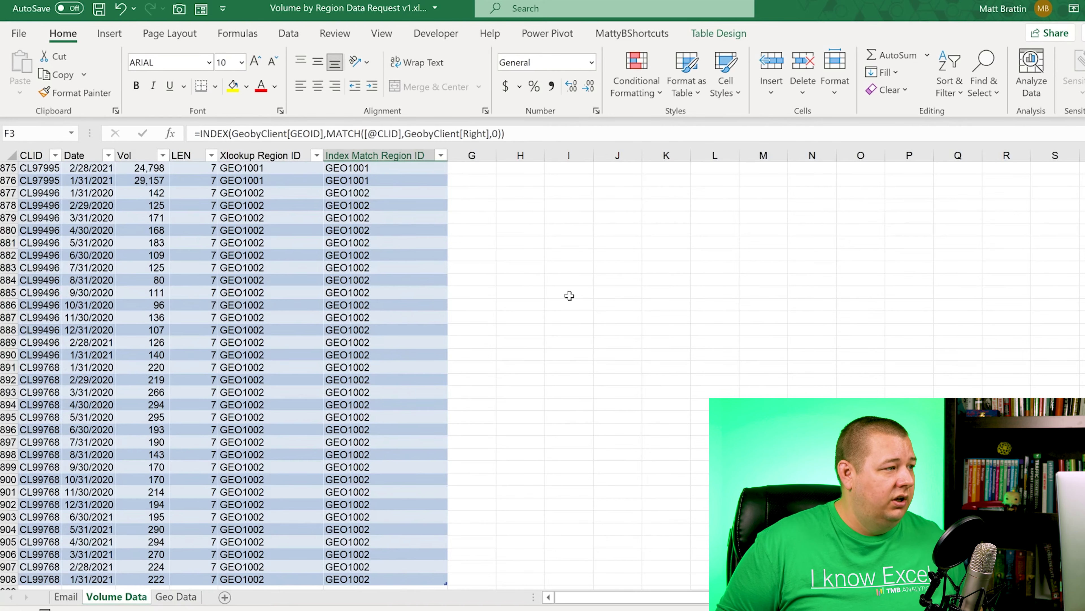
{"action": "key", "text": "ctrl+Up"}
{"action": "key", "text": "Left"}
{"action": "key", "text": "Left"}
{"action": "key", "text": "Left"}
{"action": "key", "text": "Left"}
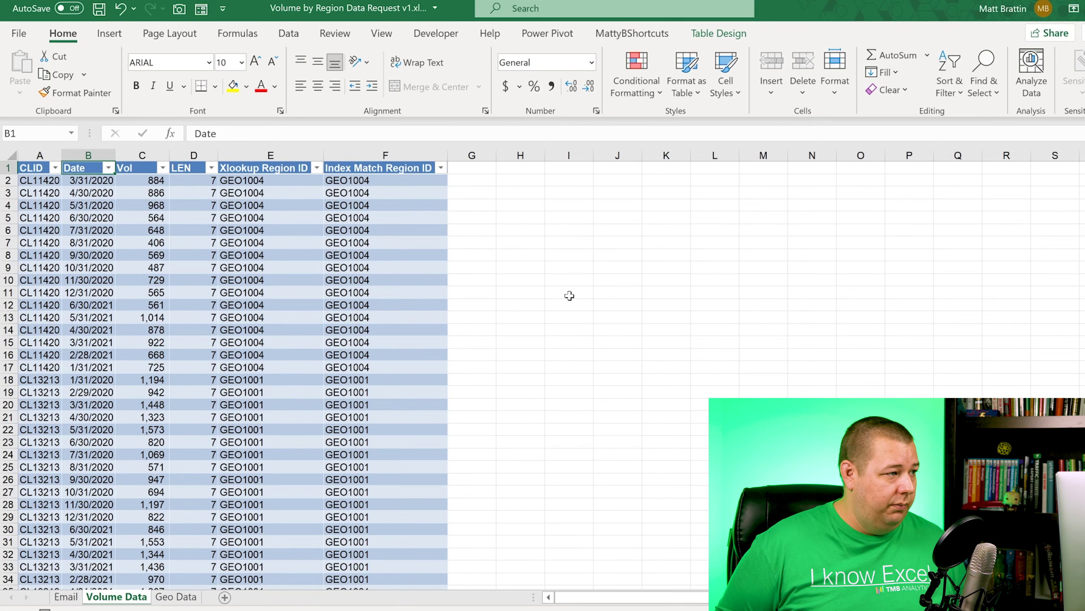
{"action": "key", "text": "alt+Down"}
{"action": "key", "text": "Down"}
{"action": "key", "text": "Down"}
{"action": "key", "text": "Down"}
{"action": "key", "text": "Down"}
{"action": "key", "text": "Down"}
{"action": "key", "text": "Down"}
{"action": "key", "text": "Down"}
{"action": "key", "text": "Down"}
{"action": "key", "text": "Down"}
{"action": "key", "text": "Down"}
{"action": "key", "text": "Down"}
{"action": "key", "text": "Right"}
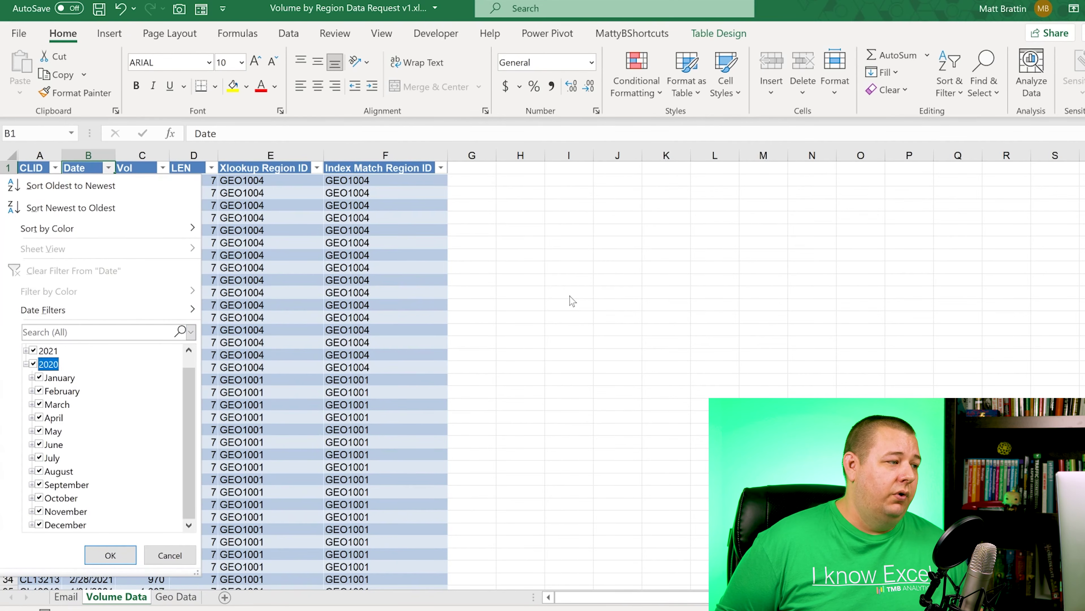
{"action": "key", "text": "Up"}
{"action": "key", "text": "Right"}
{"action": "key", "text": "Down"}
{"action": "key", "text": "Down"}
{"action": "key", "text": "Down"}
{"action": "key", "text": "Down"}
{"action": "key", "text": "Down"}
{"action": "key", "text": "Down"}
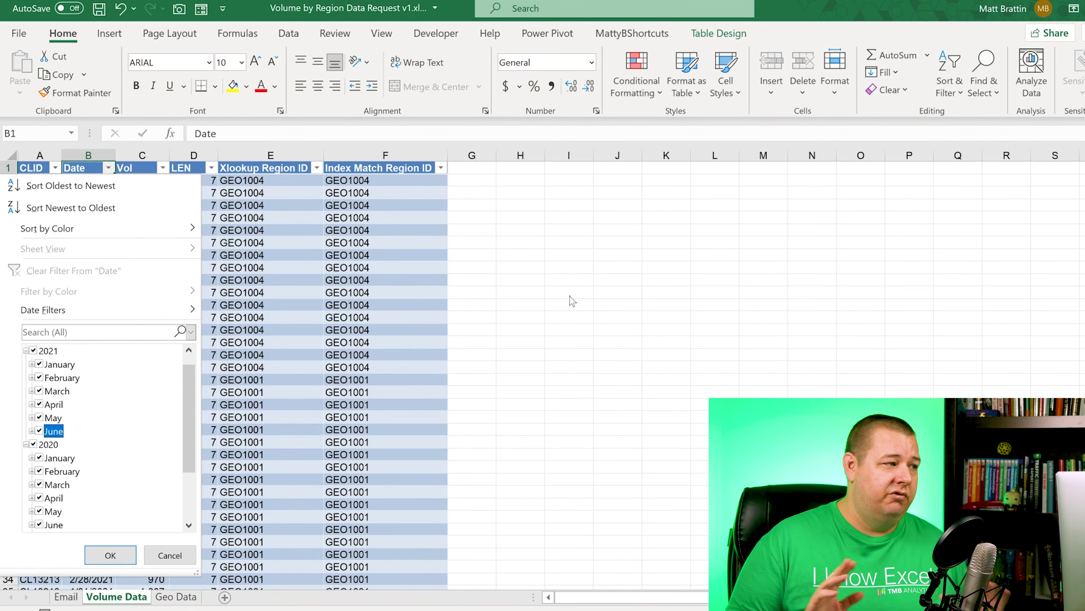
{"action": "key", "text": "Escape"}
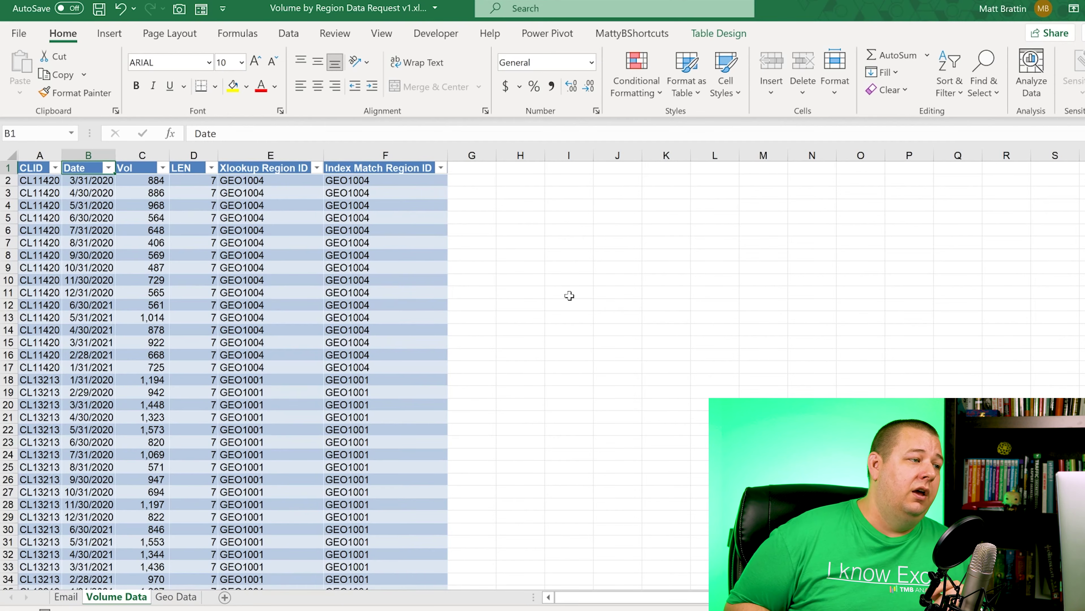
Step: Add a Region Name column to the Volume Data table by entering that header in G1
{"action": "key", "text": "Right"}
{"action": "key", "text": "Right"}
{"action": "key", "text": "Right"}
{"action": "key", "text": "Down"}
{"action": "key", "text": "Down"}
{"action": "key", "text": "Down"}
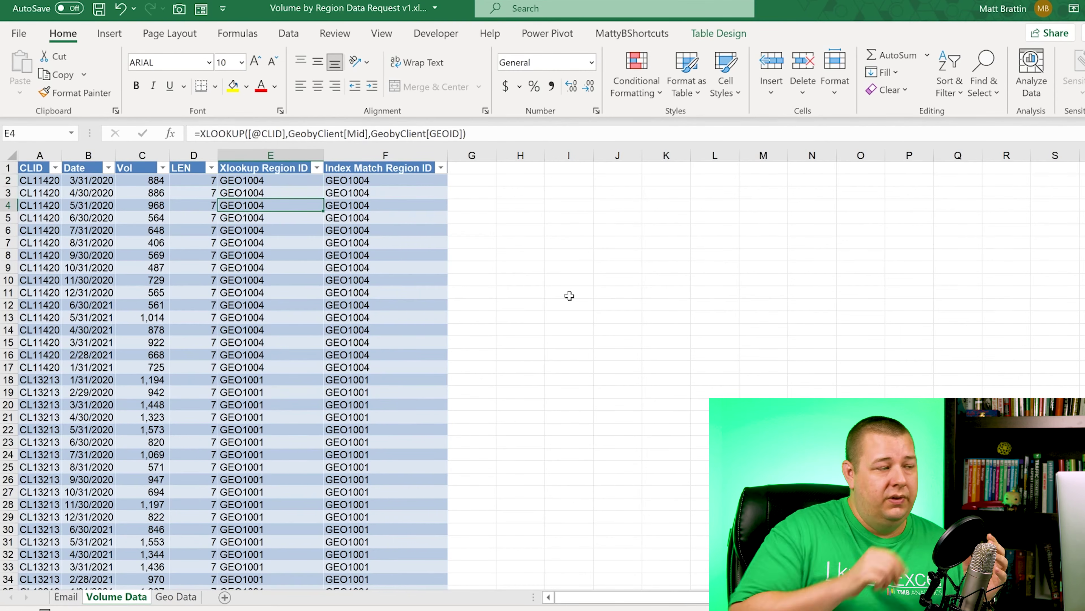
{"action": "key", "text": "Up"}
{"action": "key", "text": "Up"}
{"action": "key", "text": "Right"}
{"action": "key", "text": "Right"}
{"action": "key", "text": "Up"}
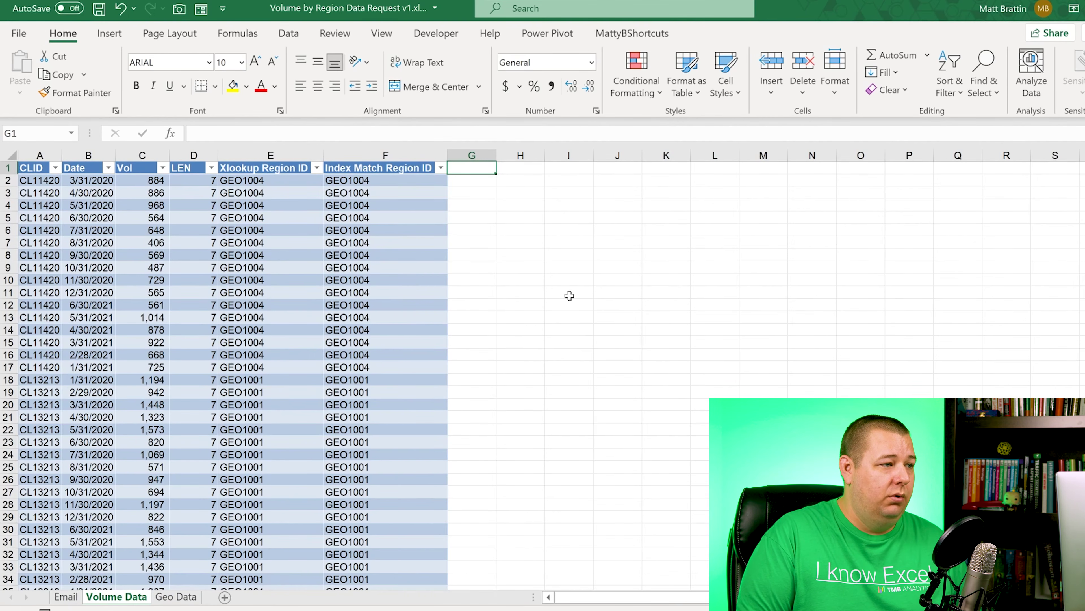
{"action": "type", "text": "Region Name"}
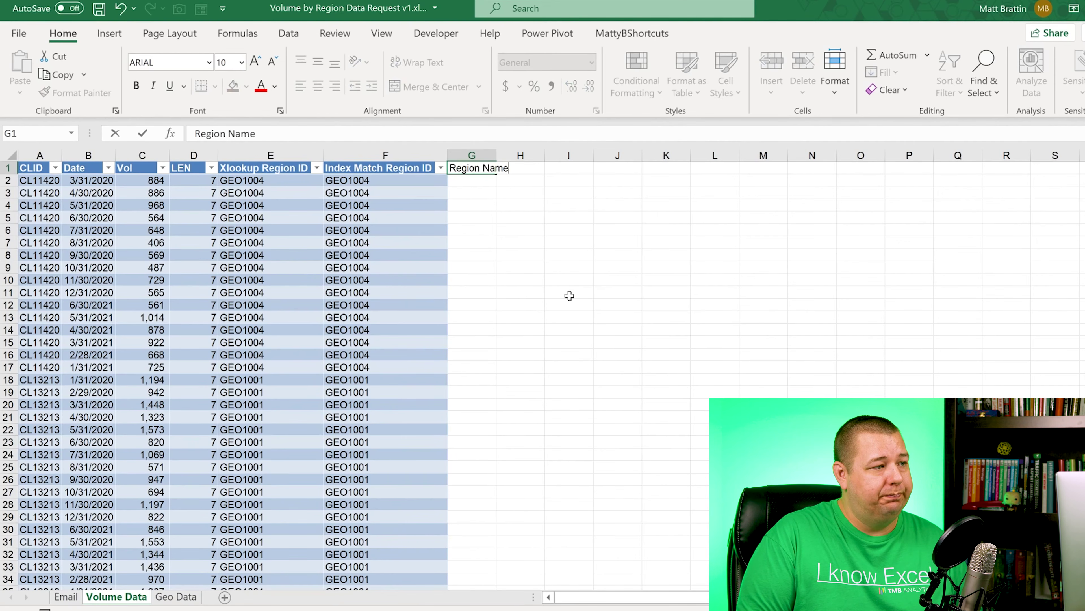
{"action": "key", "text": "Return"}
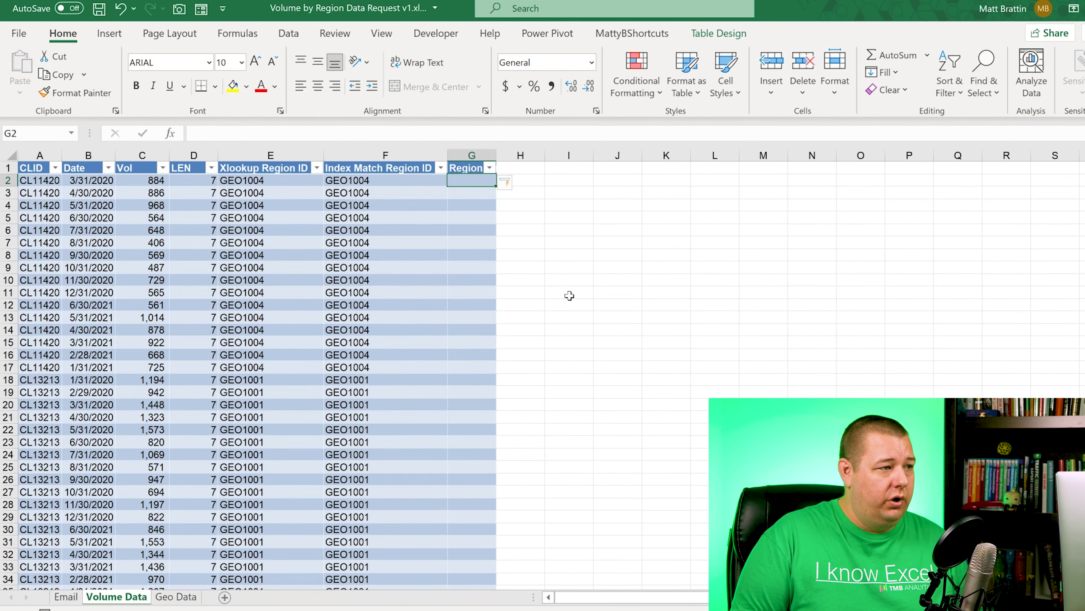
{"action": "type", "text": "="}
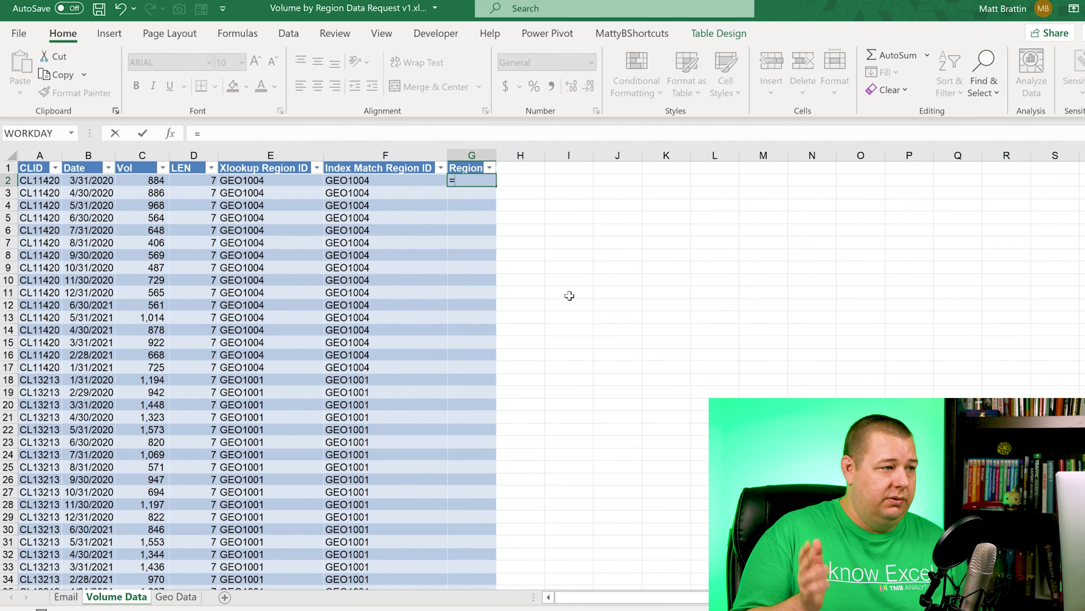
{"action": "type", "text": "x"}
{"action": "key", "text": "Tab"}
{"action": "key", "text": "BackSpace"}
{"action": "key", "text": "BackSpace"}
{"action": "key", "text": "BackSpace"}
{"action": "key", "text": "BackSpace"}
{"action": "type", "text": "l"}
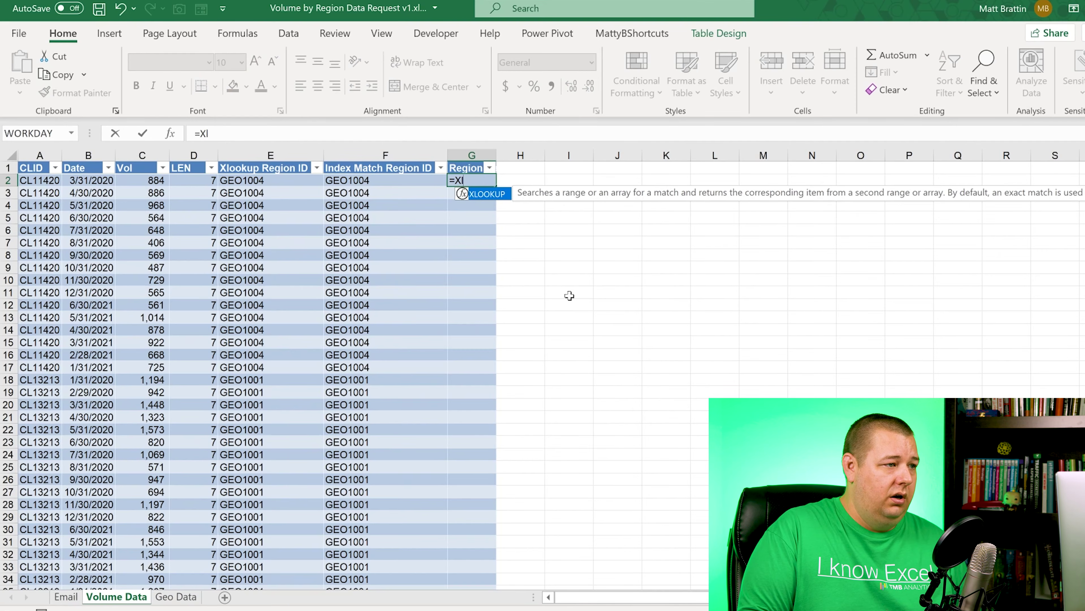
{"action": "key", "text": "Tab"}
{"action": "key", "text": "Left"}
{"action": "key", "text": "Left"}
{"action": "key", "text": "Left"}
{"action": "key", "text": "Left"}
{"action": "key", "text": "Right"}
{"action": "key", "text": "Right"}
{"action": "key", "text": "Right"}
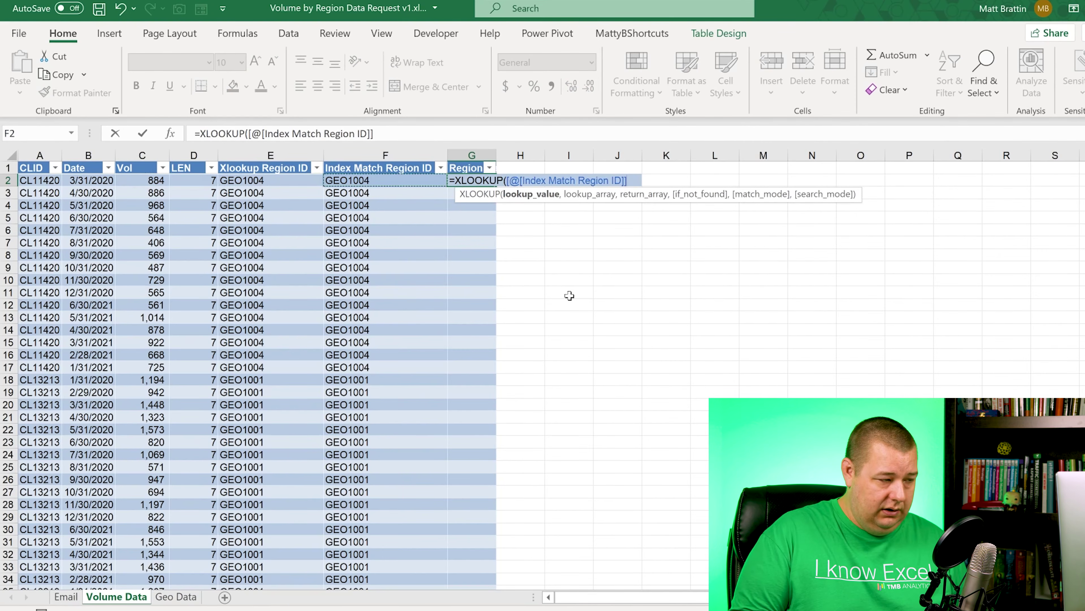
{"action": "type", "text": ","}
{"action": "key", "text": "ctrl+Page_Down"}
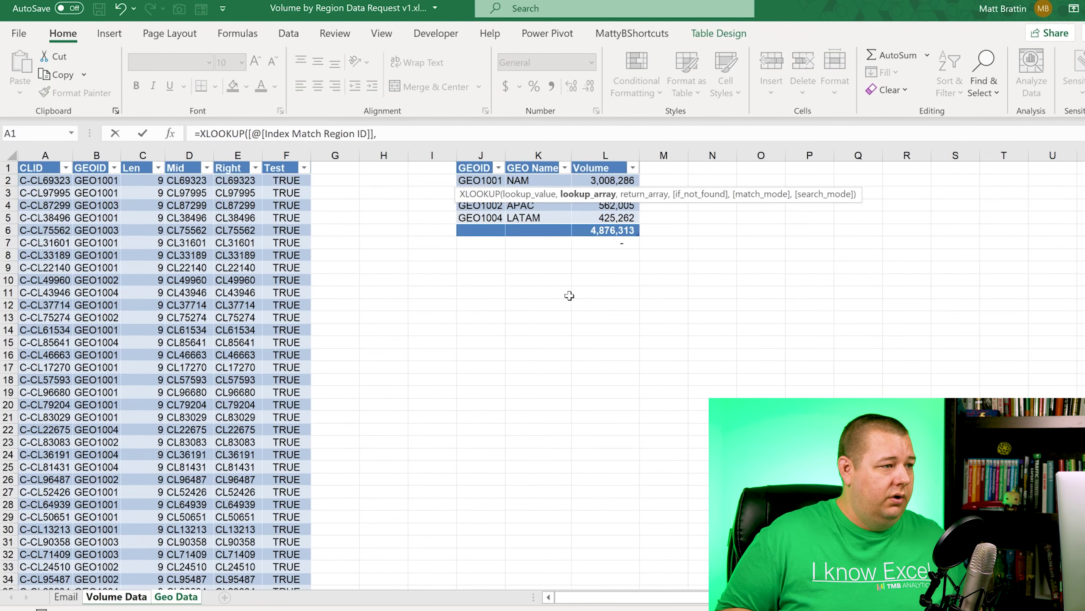
{"action": "key", "text": "Right"}
{"action": "key", "text": "Right"}
{"action": "key", "text": "Down"}
{"action": "key", "text": "Right"}
{"action": "key", "text": "Right"}
{"action": "key", "text": "Right"}
{"action": "key", "text": "Right"}
{"action": "key", "text": "Right"}
{"action": "key", "text": "Right"}
{"action": "key", "text": "Right"}
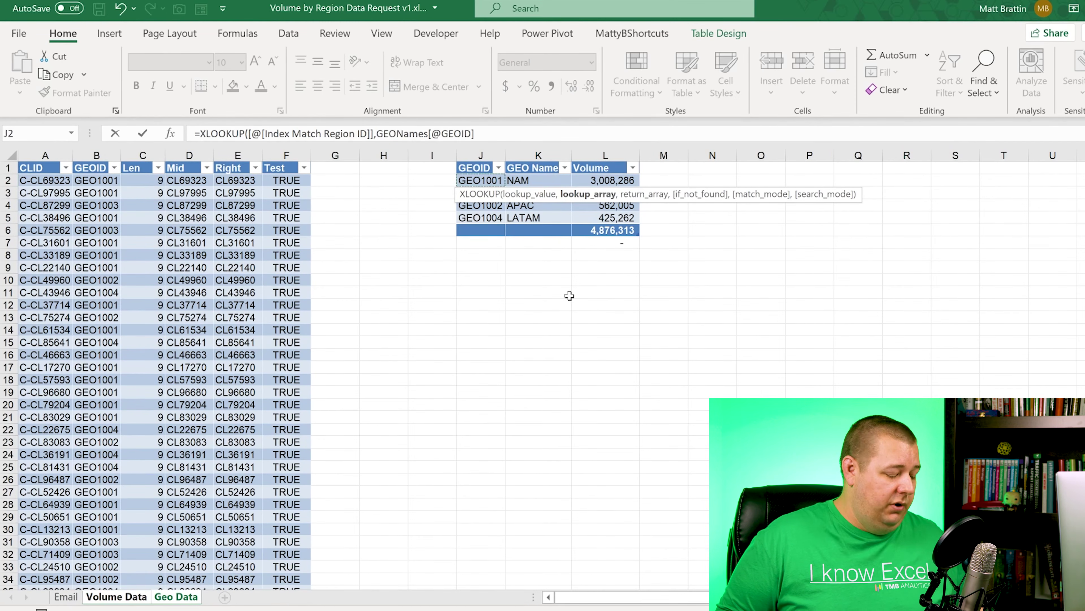
{"action": "key", "text": "Escape"}
{"action": "key", "text": "Up"}
{"action": "key", "text": "Down"}
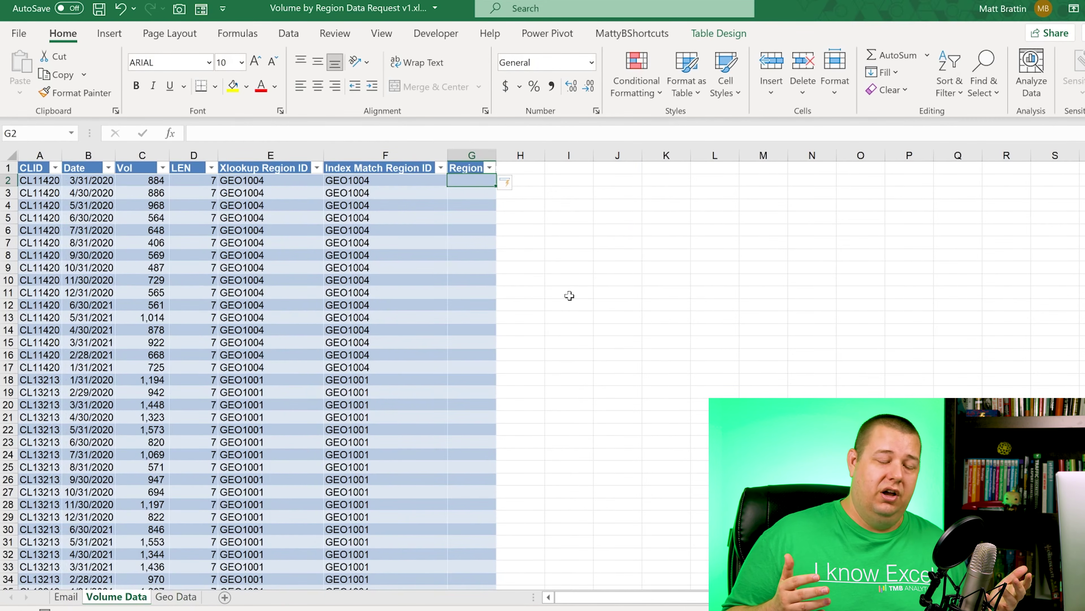
Step: Start a VLOOKUP in G2 that looks up Index Match Region ID in GEONames[[GEOID]:[GEO Name]] on the Geo Data sheet
{"action": "type", "text": "=vlo"}
{"action": "key", "text": "Tab"}
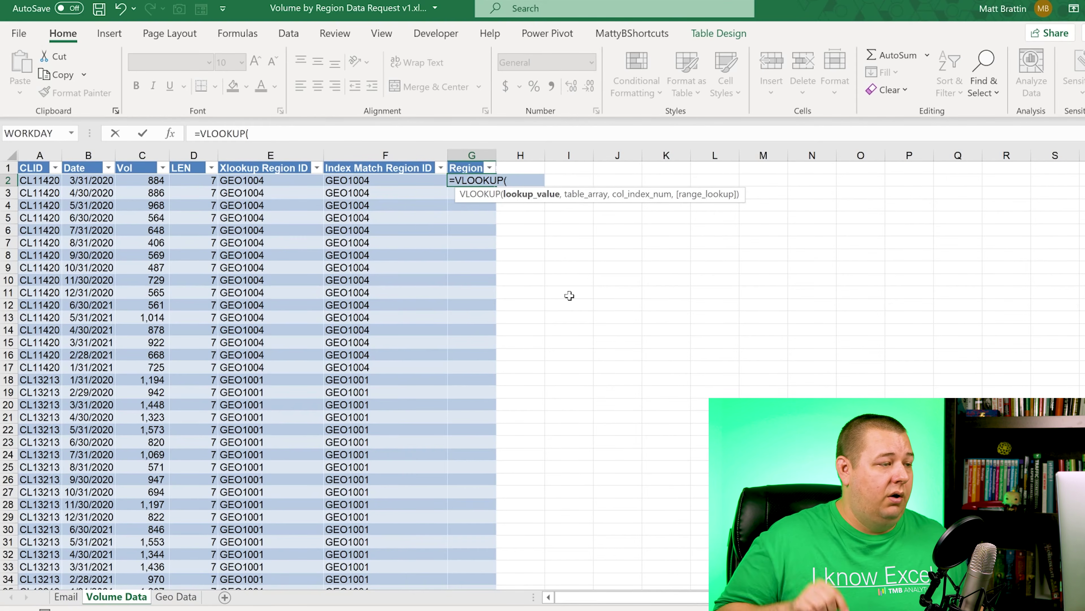
{"action": "key", "text": "Left"}
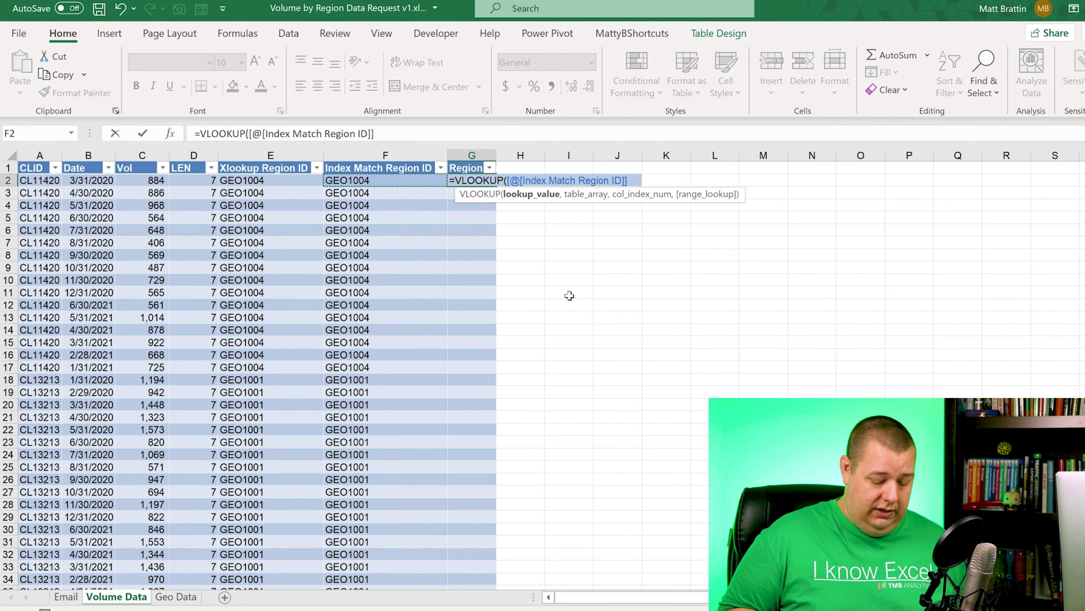
{"action": "type", "text": ","}
{"action": "key", "text": "ctrl+Page_Down"}
{"action": "key", "text": "Right"}
{"action": "key", "text": "Right"}
{"action": "key", "text": "Right"}
{"action": "key", "text": "Right"}
{"action": "key", "text": "Right"}
{"action": "key", "text": "Right"}
{"action": "key", "text": "Right"}
{"action": "key", "text": "Right"}
{"action": "key", "text": "Down"}
{"action": "key", "text": "shift+Right"}
{"action": "key", "text": "shift+Down"}
{"action": "key", "text": "shift+Down"}
{"action": "key", "text": "shift+Down"}
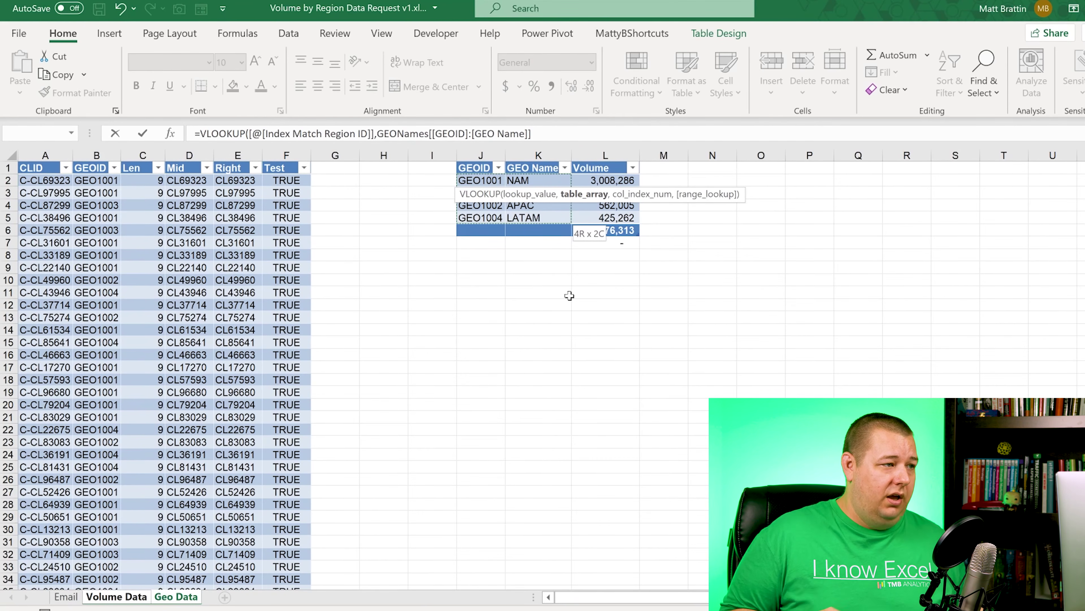
Step: Complete the Region Name VLOOKUP with column index 2 and FALSE for an exact match
{"action": "type", "text": ","}
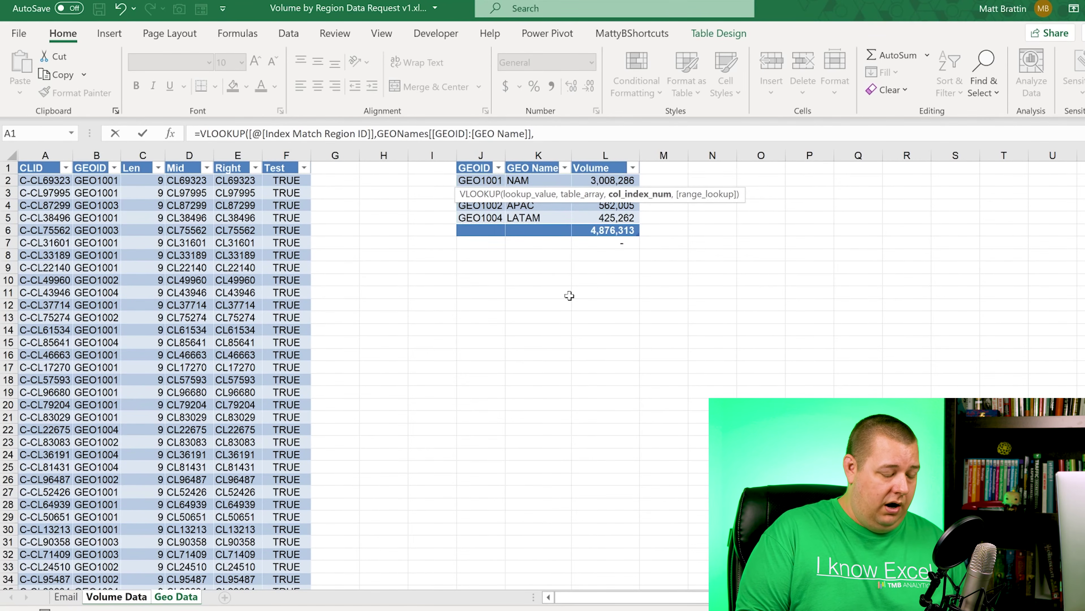
{"action": "type", "text": "2,"}
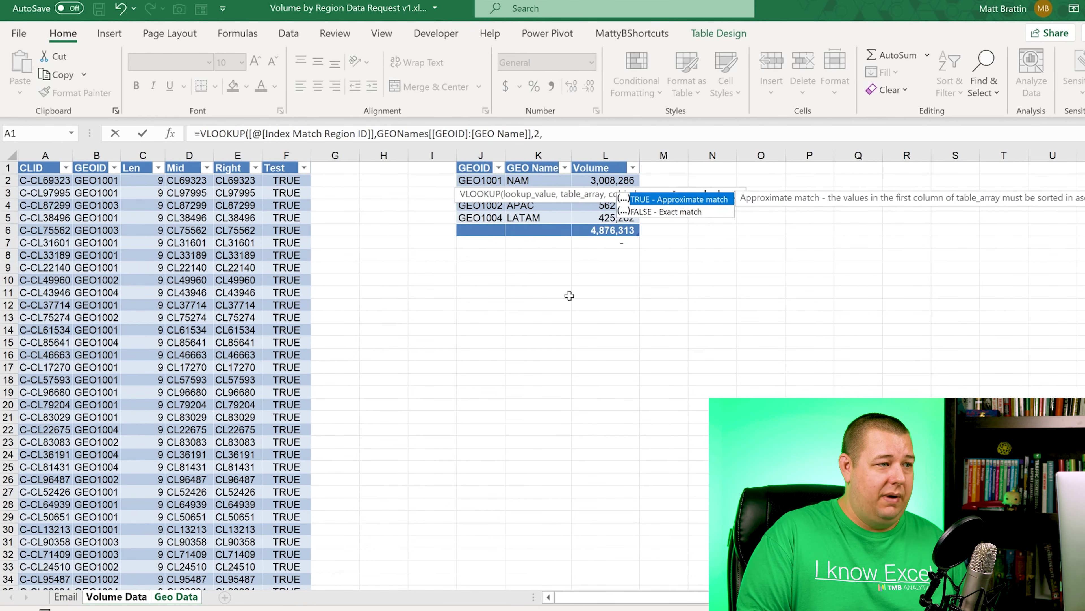
{"action": "type", "text": "false)"}
{"action": "key", "text": "Return"}
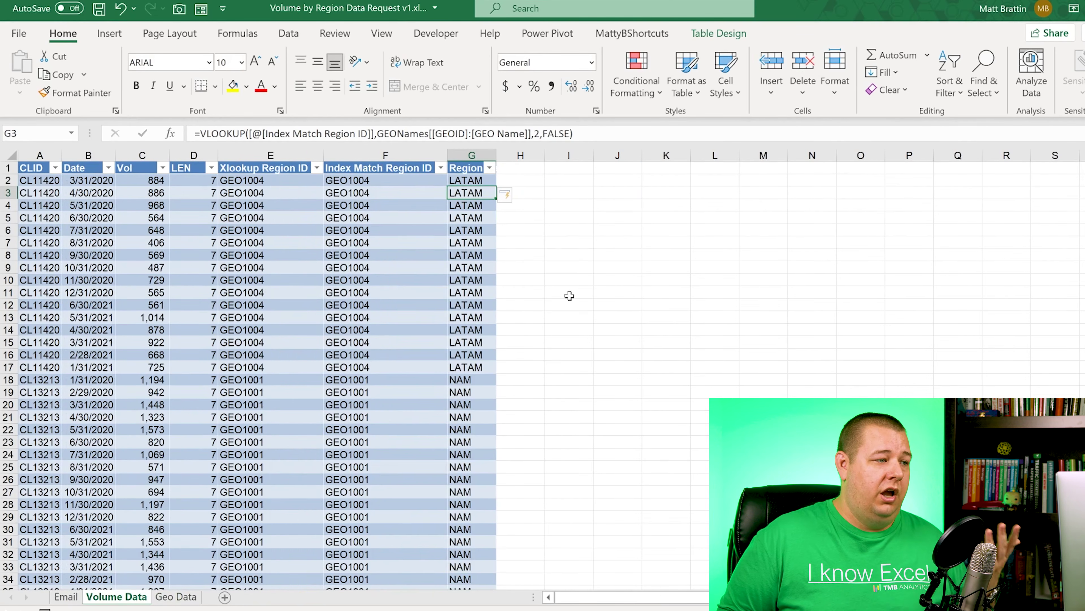
Step: Check the distinct values in the Region Name column's filter list, leaving the filter unapplied
{"action": "key", "text": "Up"}
{"action": "key", "text": "Up"}
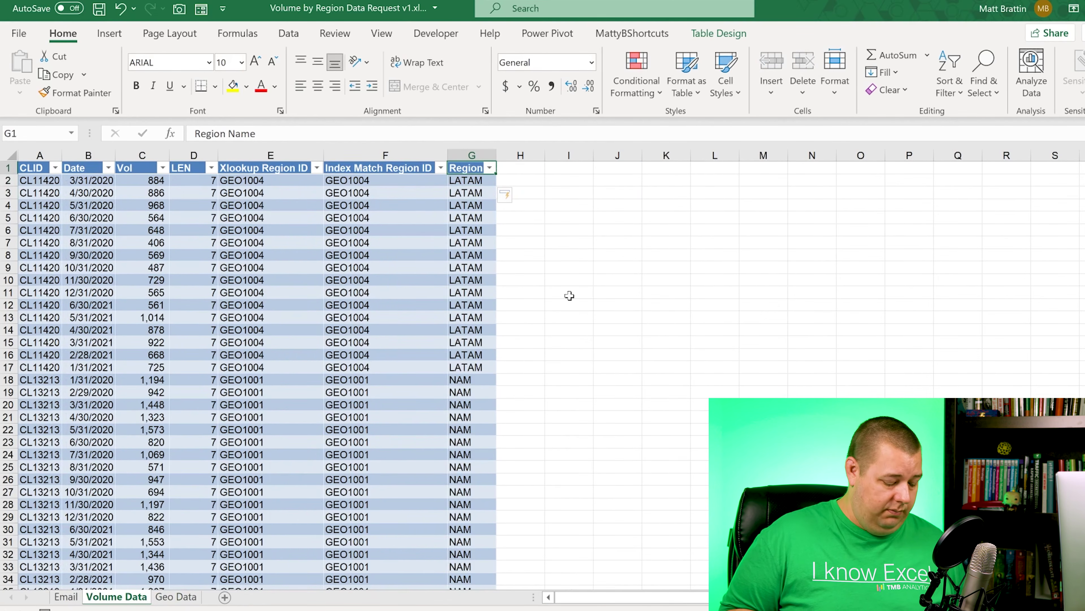
{"action": "key", "text": "alt+Down"}
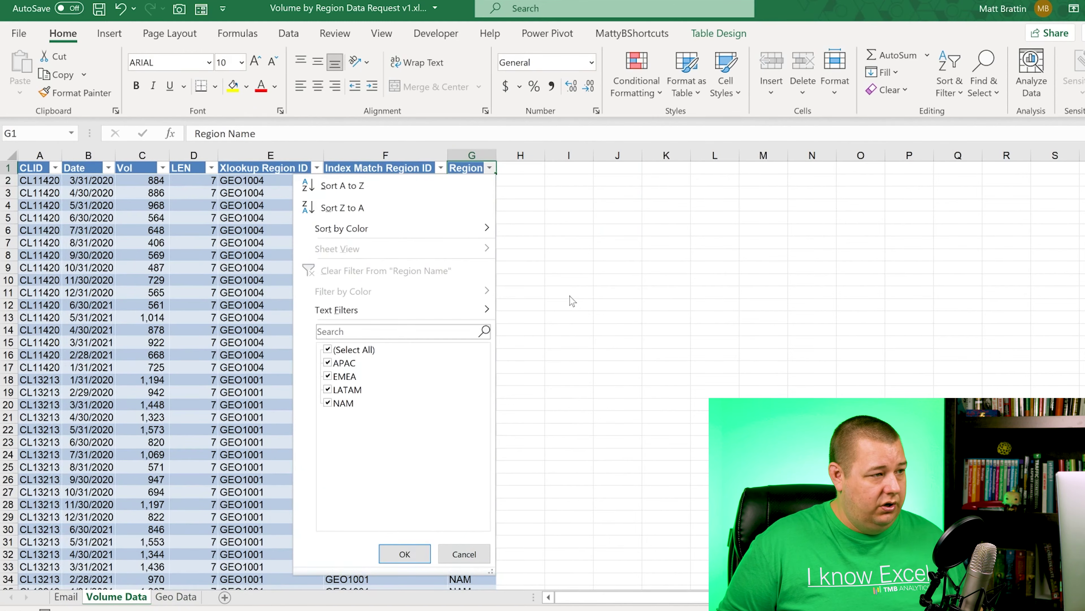
{"action": "key", "text": "Escape"}
{"action": "key", "text": "Down"}
{"action": "key", "text": "Down"}
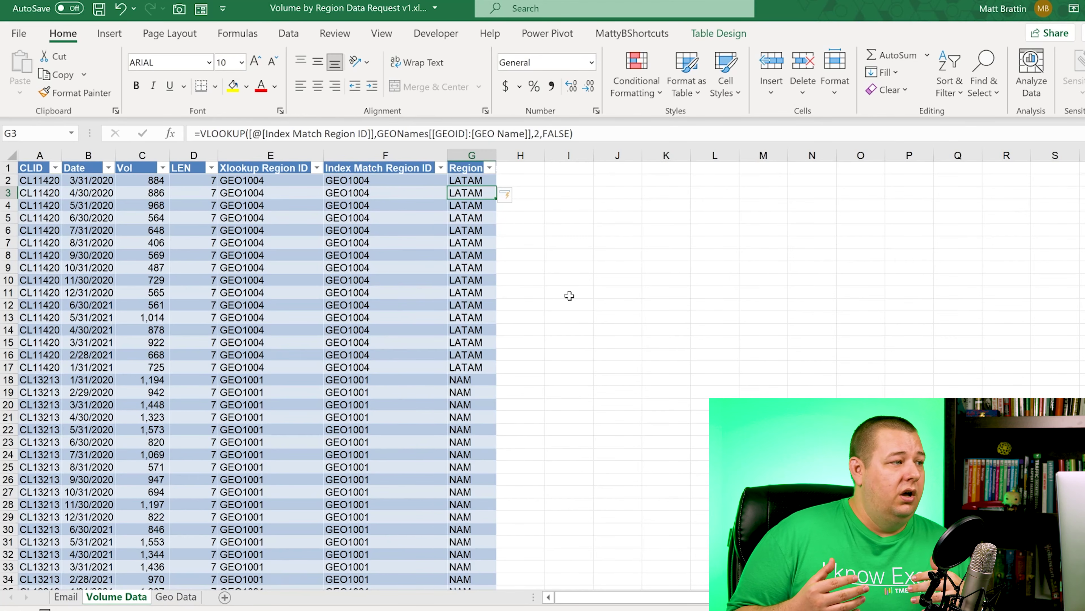
Step: Add a Quarter column to the Volume Data table by entering that header in H1
{"action": "key", "text": "Right"}
{"action": "key", "text": "Up"}
{"action": "key", "text": "Up"}
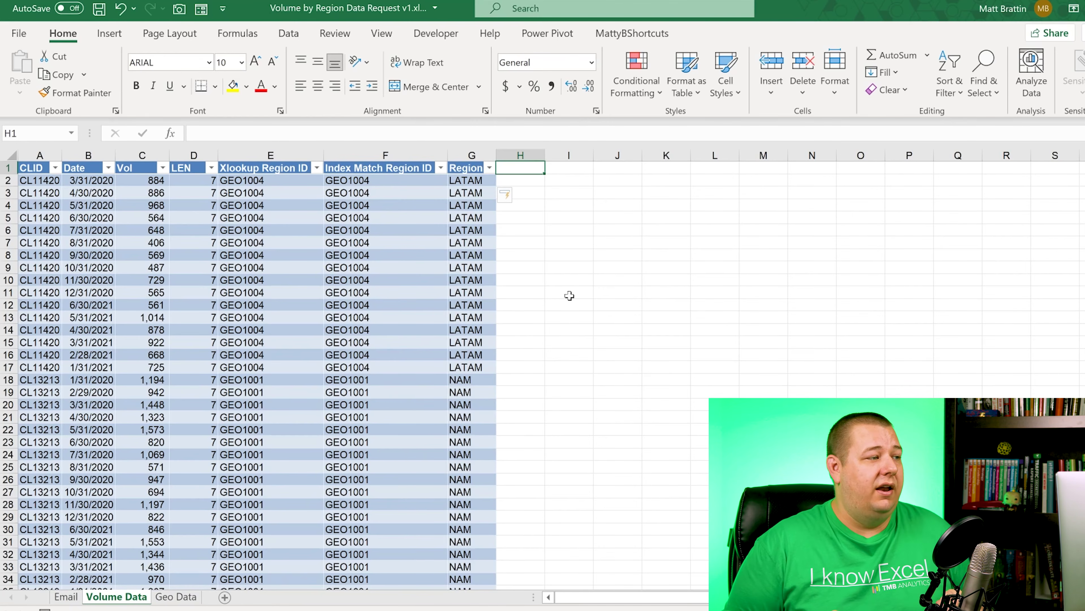
{"action": "type", "text": "Quarter"}
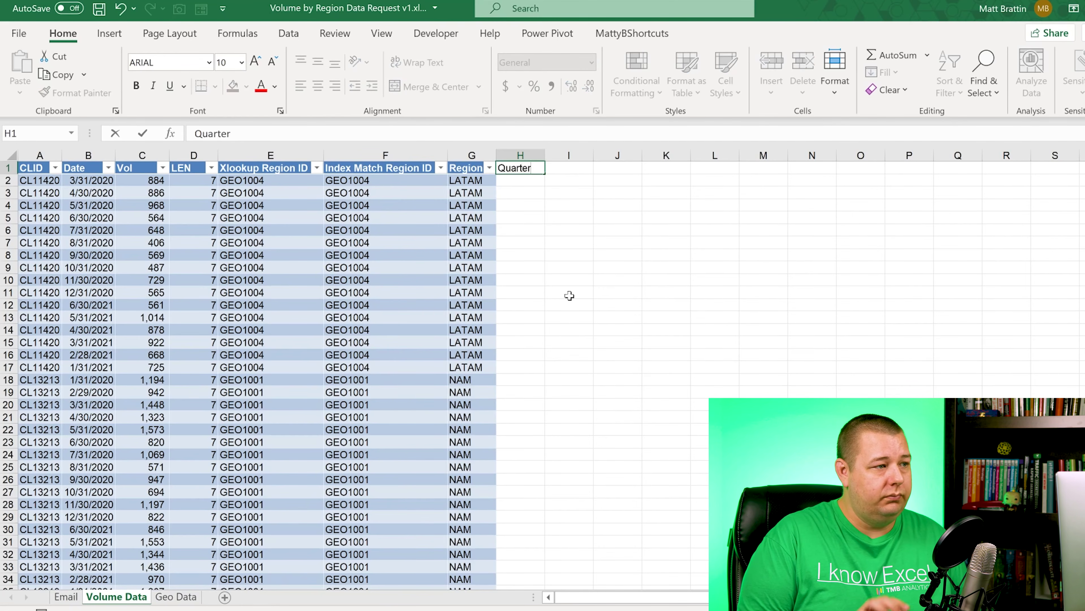
{"action": "key", "text": "Return"}
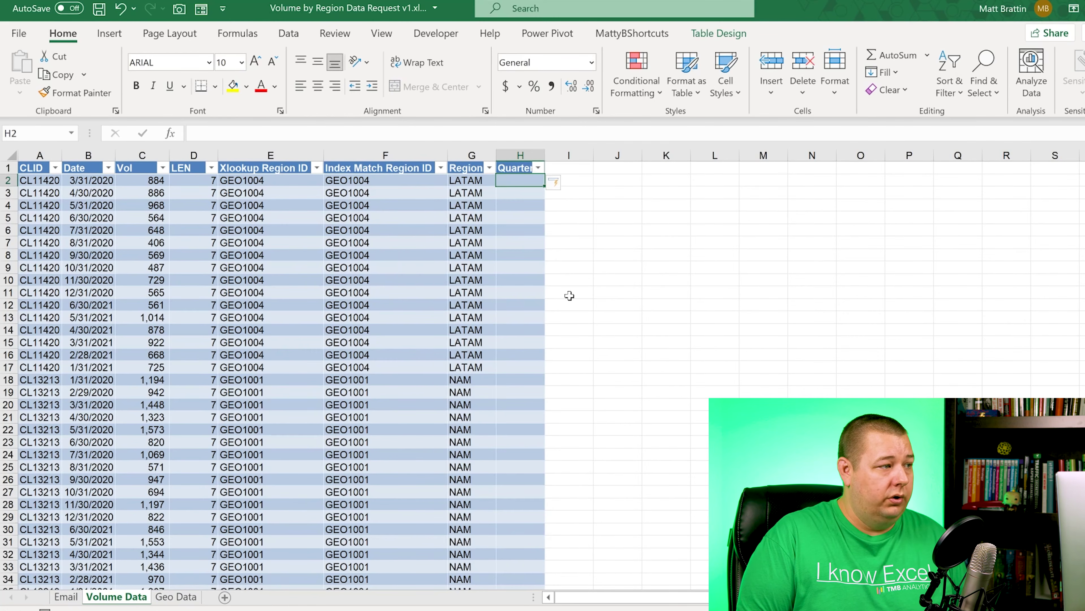
Step: Check the Date value in the first data row, and return to the empty Quarter cell H2
{"action": "key", "text": "Left"}
{"action": "key", "text": "Left"}
{"action": "key", "text": "Left"}
{"action": "key", "text": "Left"}
{"action": "key", "text": "Left"}
{"action": "key", "text": "Left"}
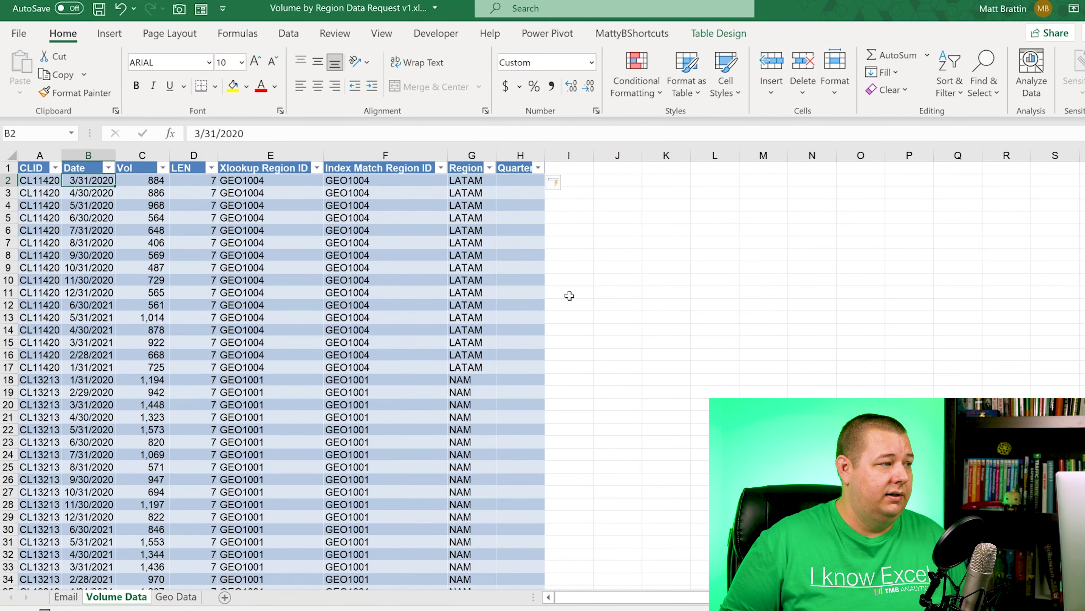
{"action": "key", "text": "Right"}
{"action": "key", "text": "Right"}
{"action": "key", "text": "Right"}
{"action": "key", "text": "Right"}
{"action": "key", "text": "Right"}
{"action": "key", "text": "Right"}
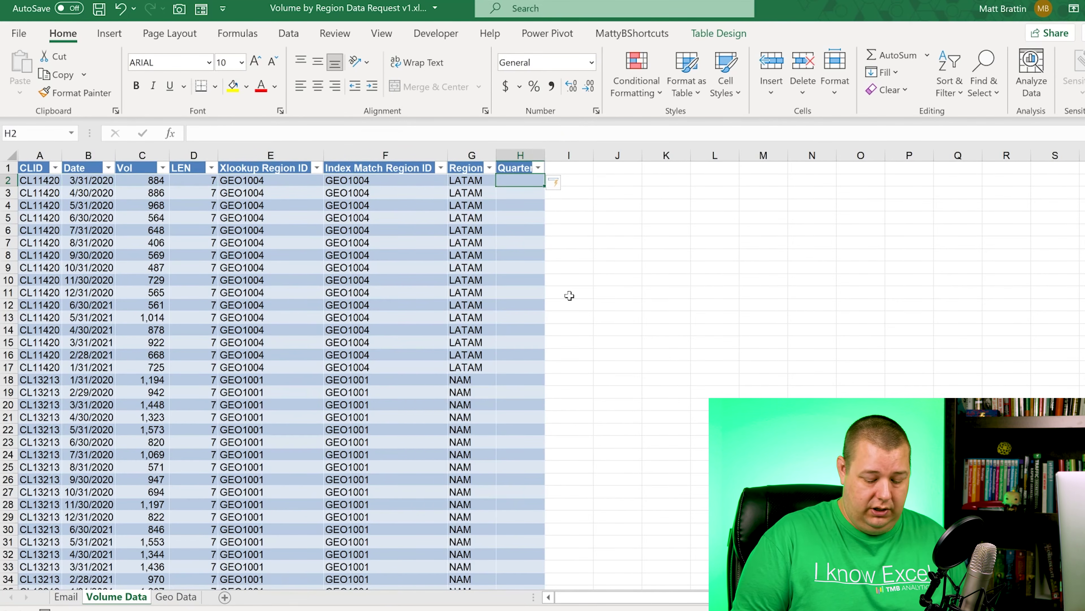
{"action": "type", "text": "=\""}
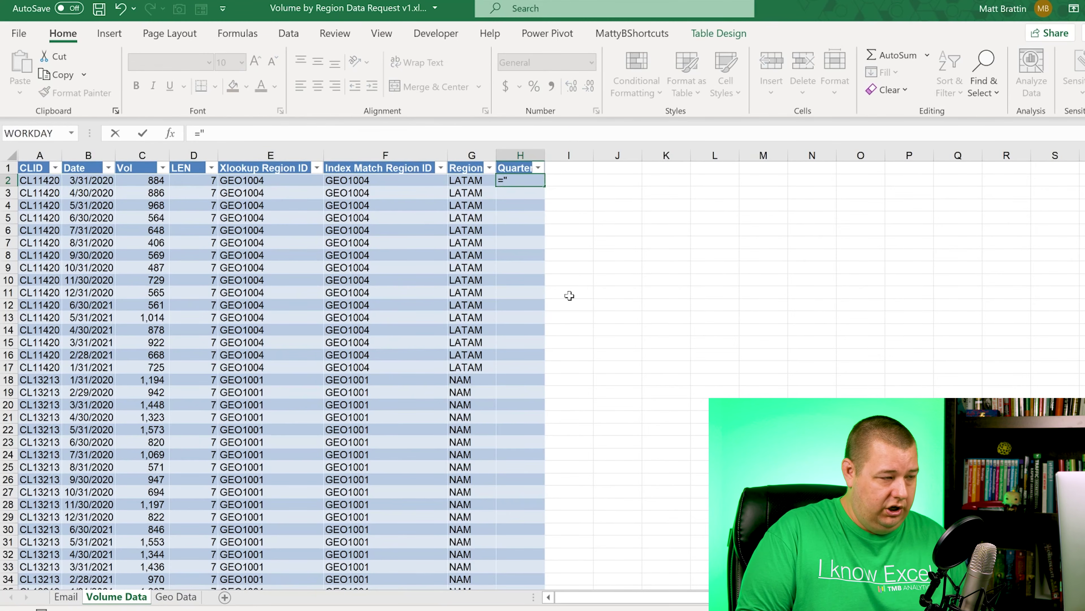
{"action": "type", "text": "Q\"&"}
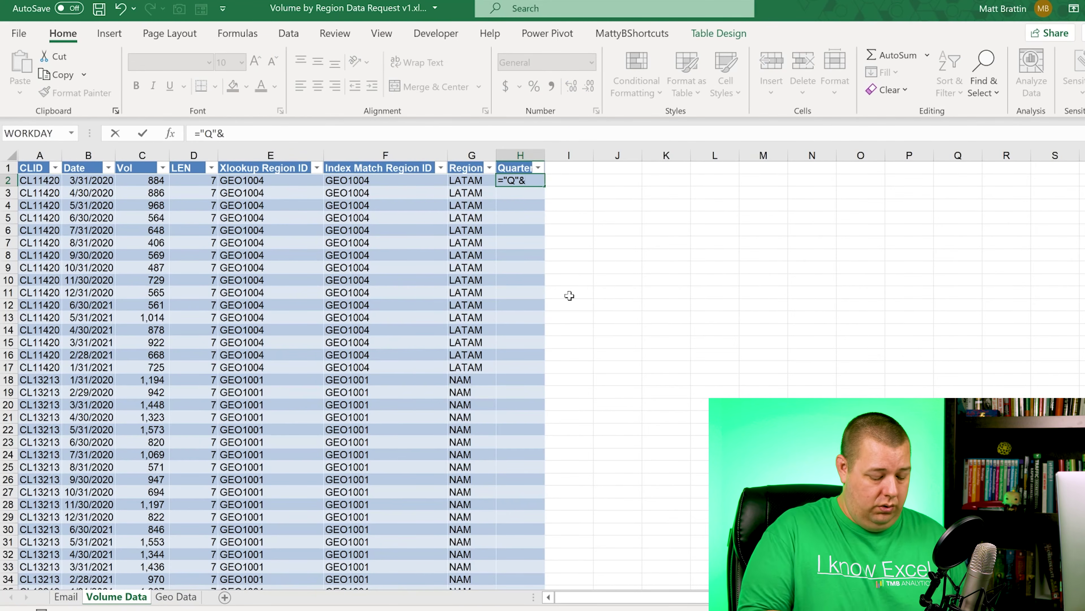
{"action": "type", "text": "roundup"}
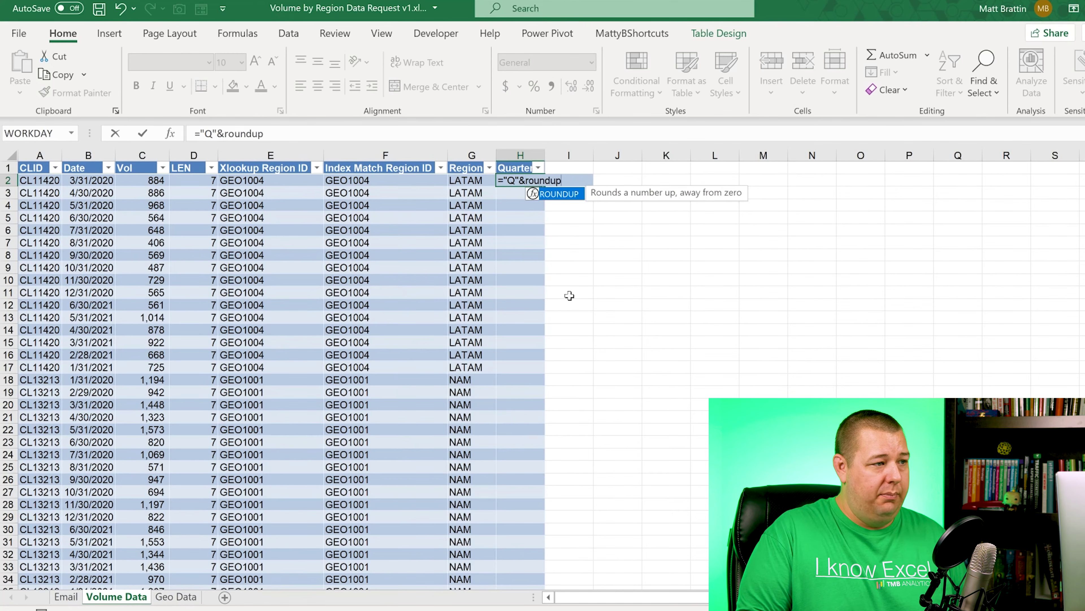
{"action": "key", "text": "Tab"}
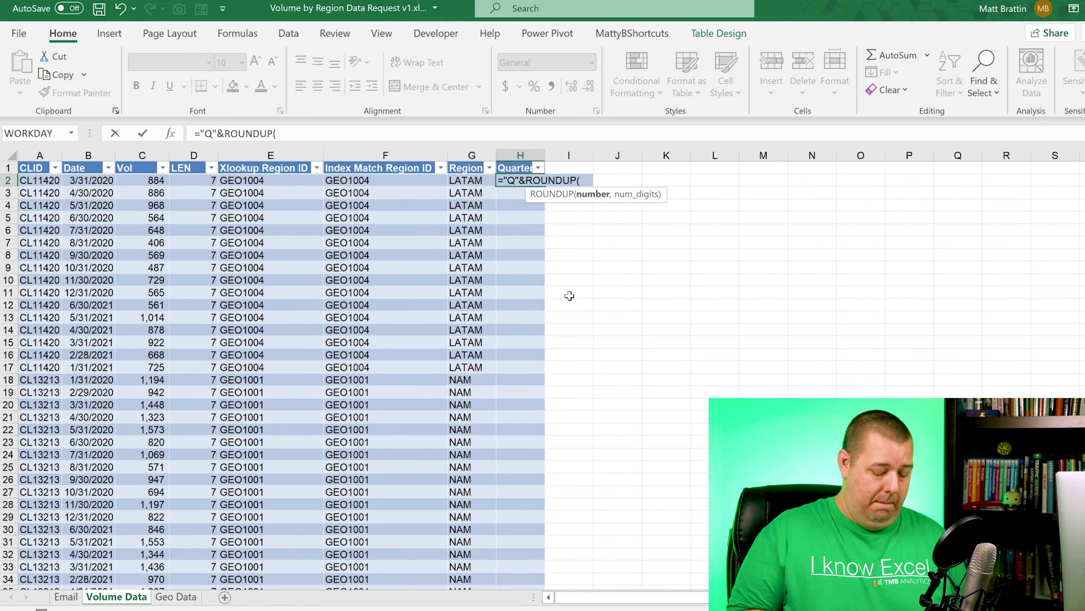
{"action": "type", "text": "month"}
{"action": "key", "text": "Tab"}
{"action": "key", "text": "Left"}
{"action": "key", "text": "Left"}
{"action": "key", "text": "Left"}
{"action": "key", "text": "Left"}
{"action": "key", "text": "Left"}
{"action": "key", "text": "Left"}
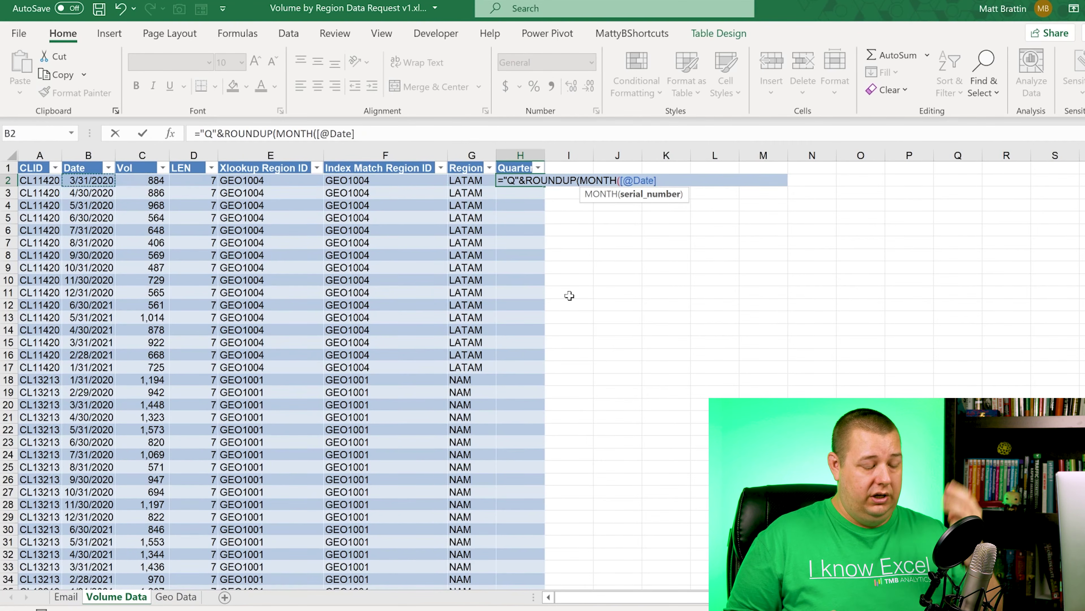
{"action": "type", "text": ")/3"}
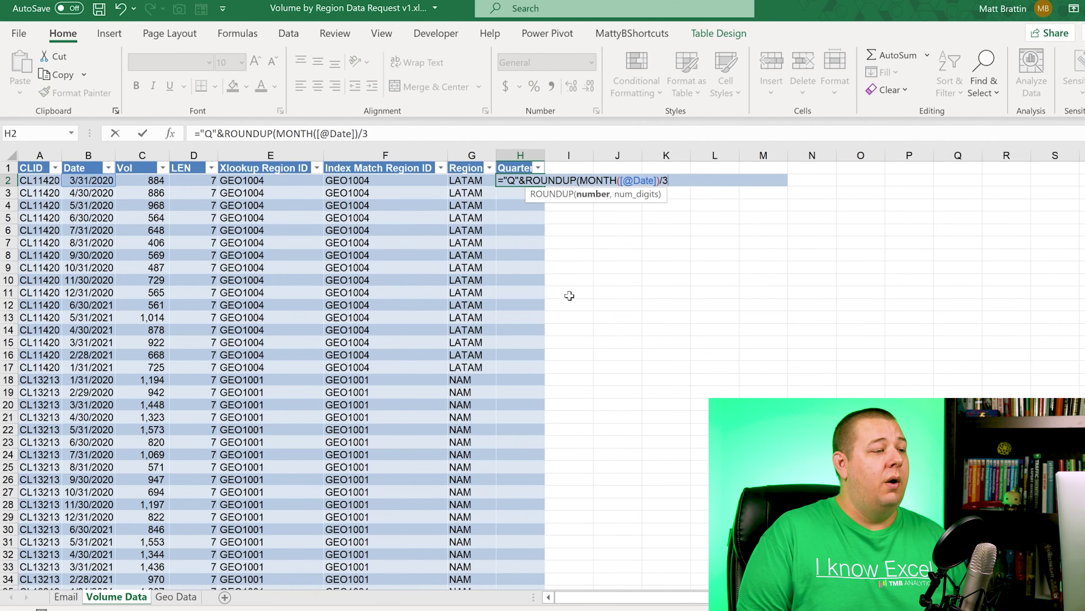
{"action": "type", "text": ",0)"}
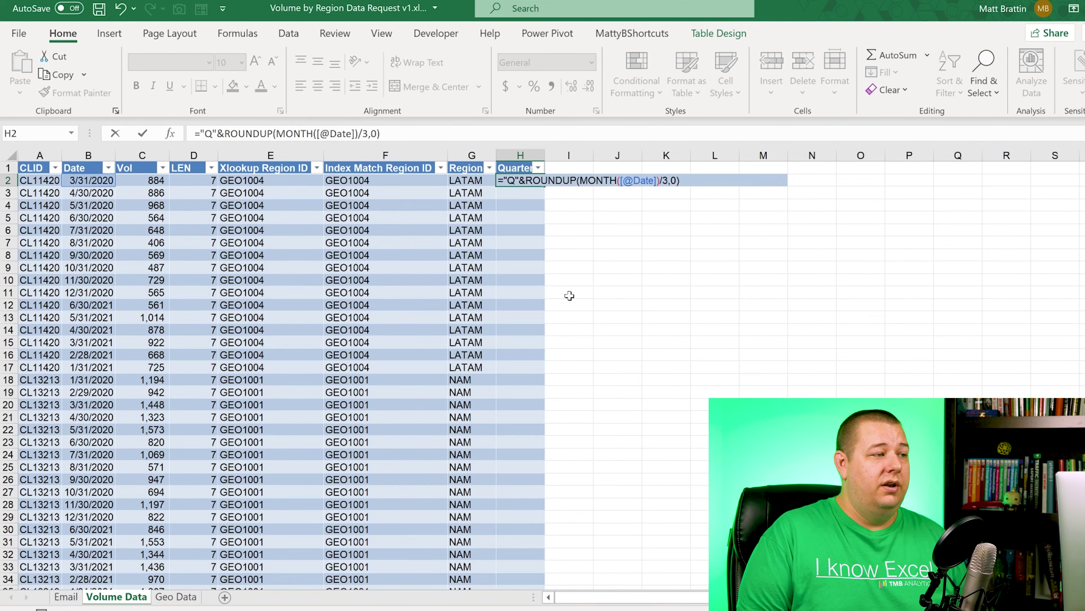
{"action": "type", "text": "&\" \""}
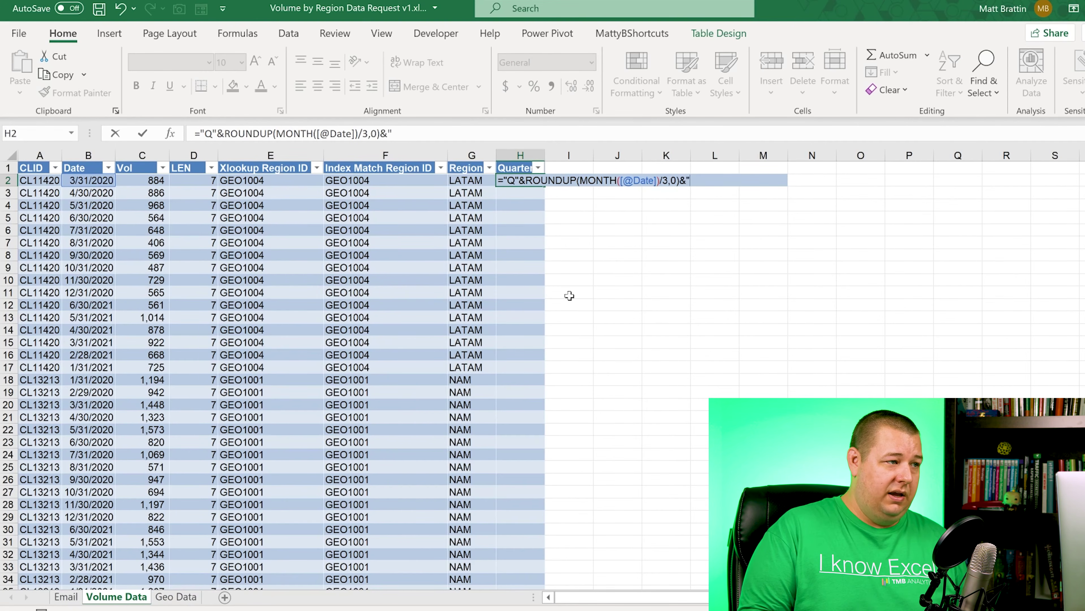
{"action": "type", "text": "&ye"}
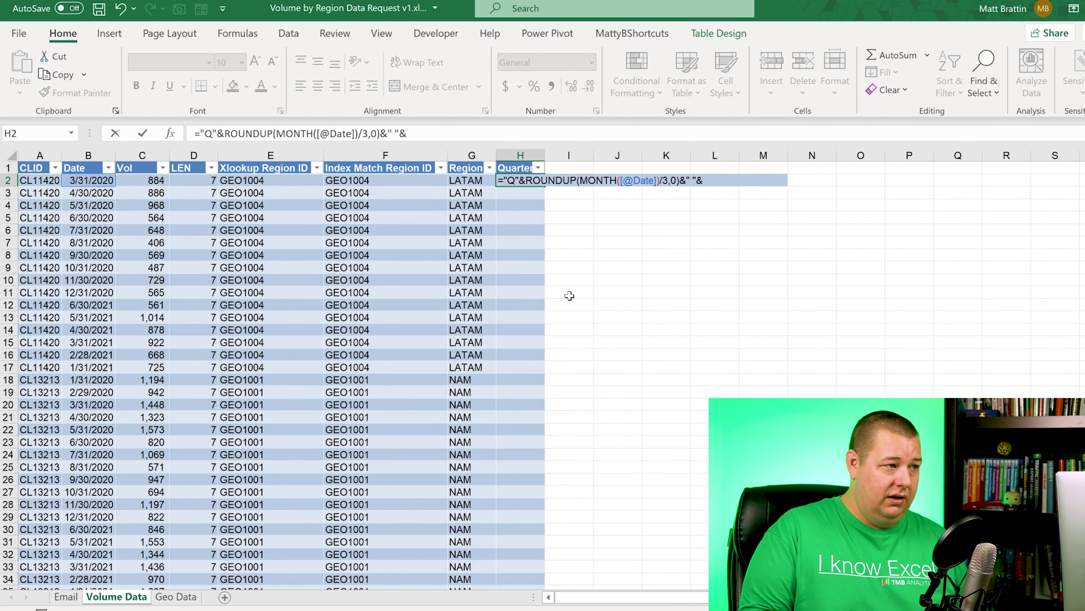
{"action": "key", "text": "Tab"}
{"action": "key", "text": "Left"}
{"action": "key", "text": "Left"}
{"action": "key", "text": "Left"}
{"action": "key", "text": "Left"}
{"action": "key", "text": "Left"}
{"action": "key", "text": "Left"}
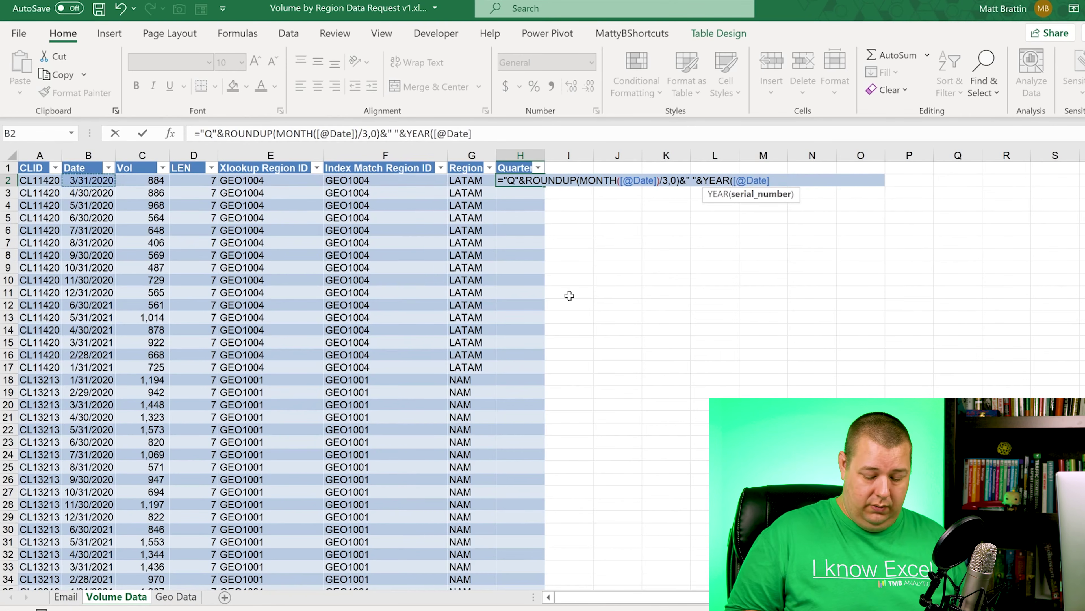
{"action": "key", "text": "Return"}
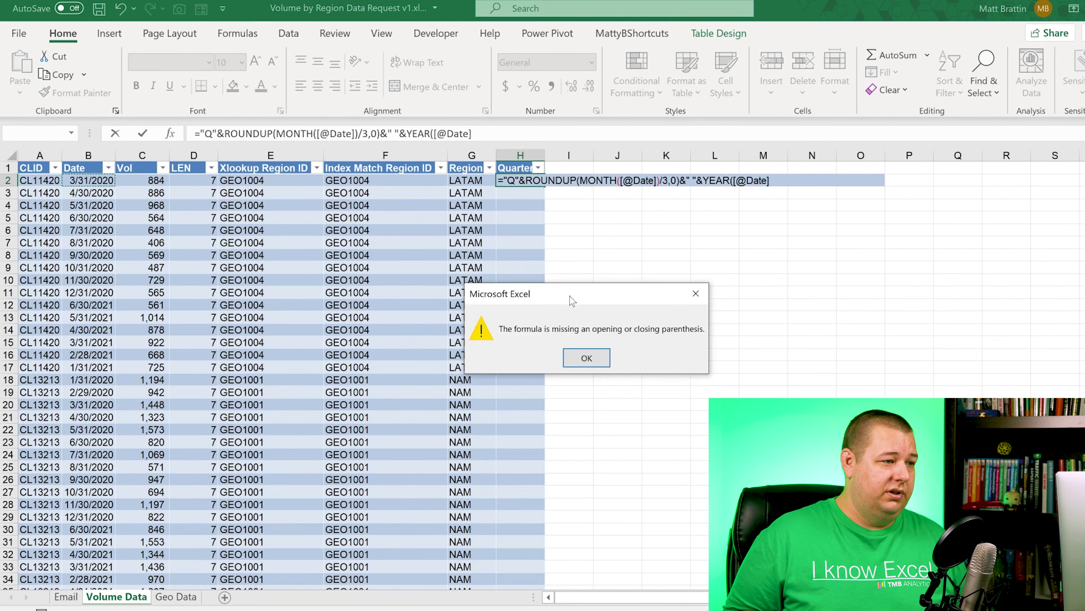
{"action": "key", "text": "Return"}
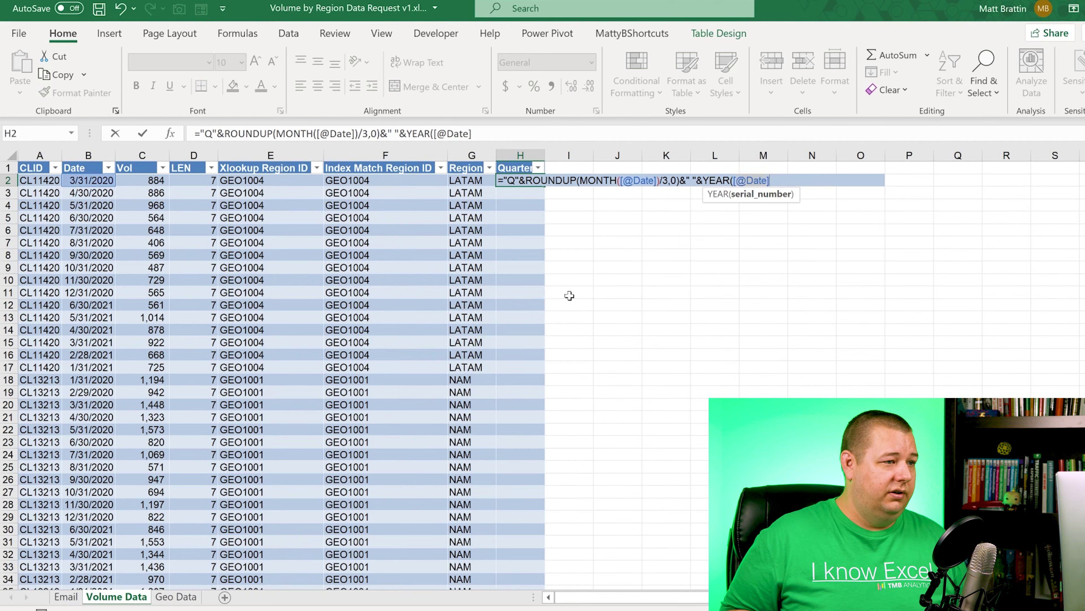
{"action": "type", "text": ")"}
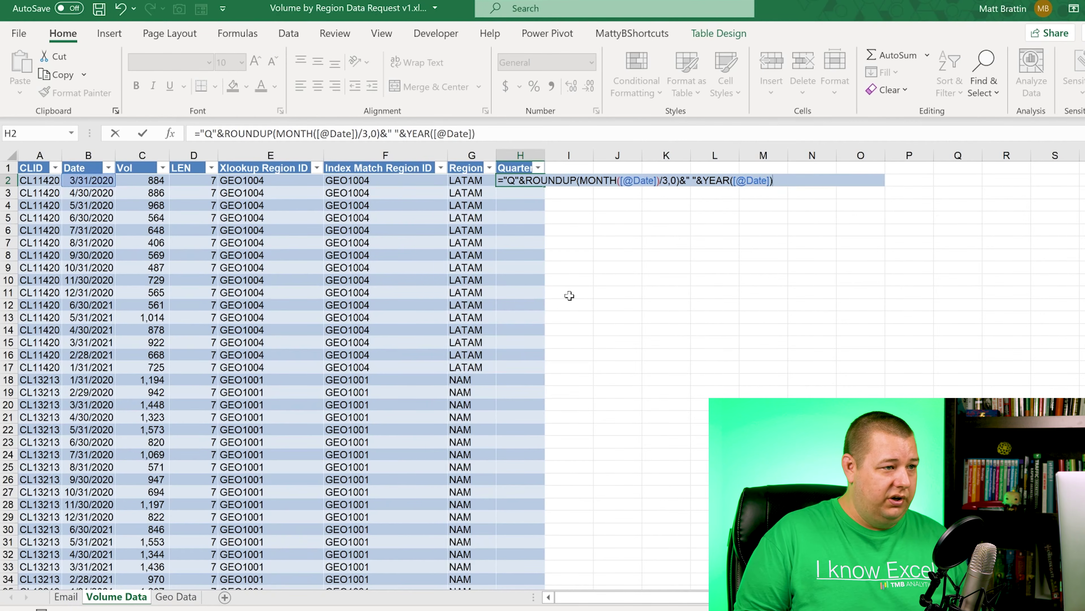
{"action": "key", "text": "Return"}
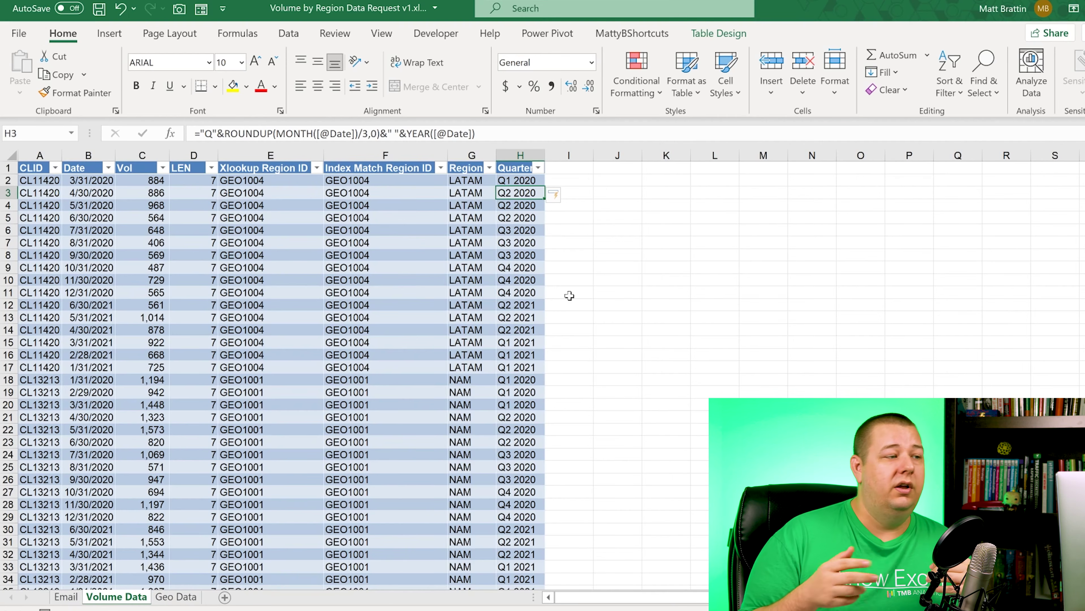
Step: Check the Quarter results in the first data rows against their Date values
{"action": "key", "text": "Down"}
{"action": "key", "text": "Down"}
{"action": "key", "text": "Down"}
{"action": "key", "text": "Down"}
{"action": "key", "text": "Up"}
{"action": "key", "text": "Up"}
{"action": "key", "text": "Up"}
{"action": "key", "text": "Up"}
{"action": "key", "text": "Up"}
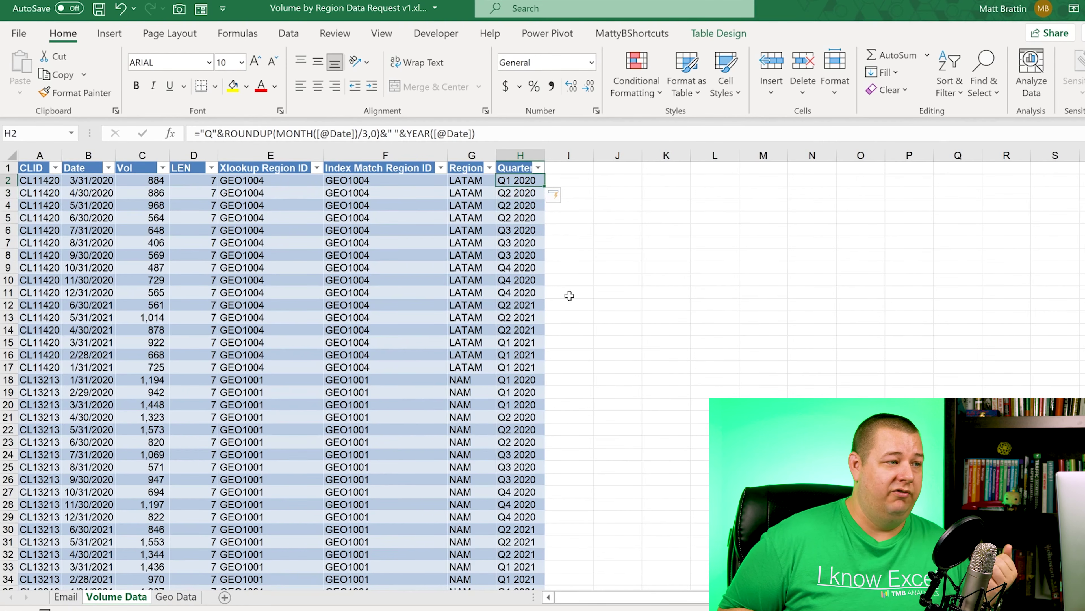
{"action": "key", "text": "Down"}
{"action": "key", "text": "Down"}
{"action": "key", "text": "Up"}
{"action": "key", "text": "Up"}
{"action": "key", "text": "Down"}
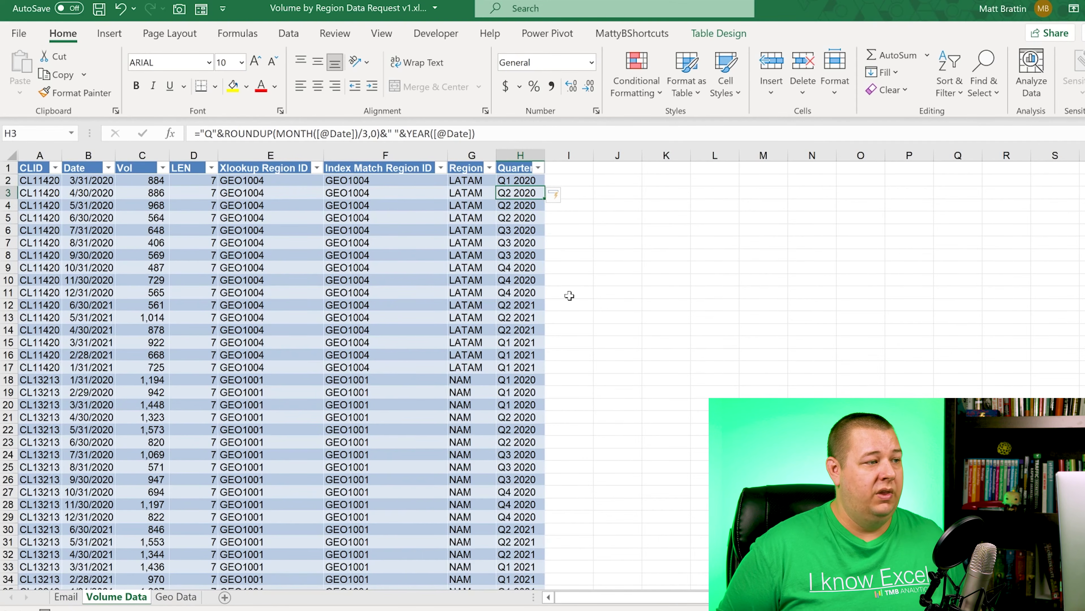
Step: Check the distinct values in the Quarter column's filter list, leaving the filter unapplied
{"action": "key", "text": "Up"}
{"action": "key", "text": "Up"}
{"action": "key", "text": "alt+Down"}
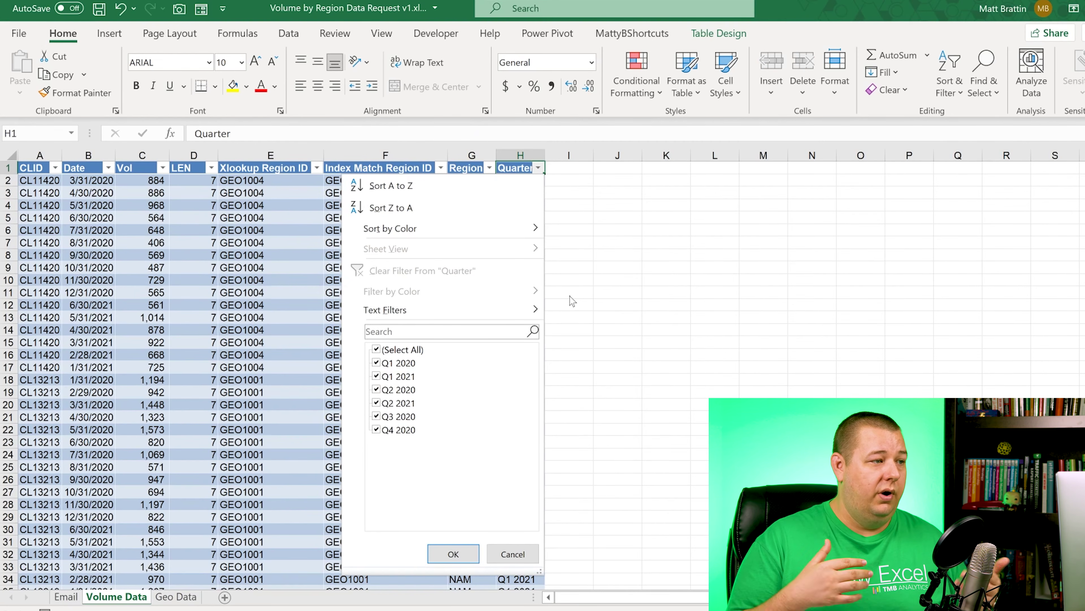
{"action": "key", "text": "Escape"}
{"action": "key", "text": "Down"}
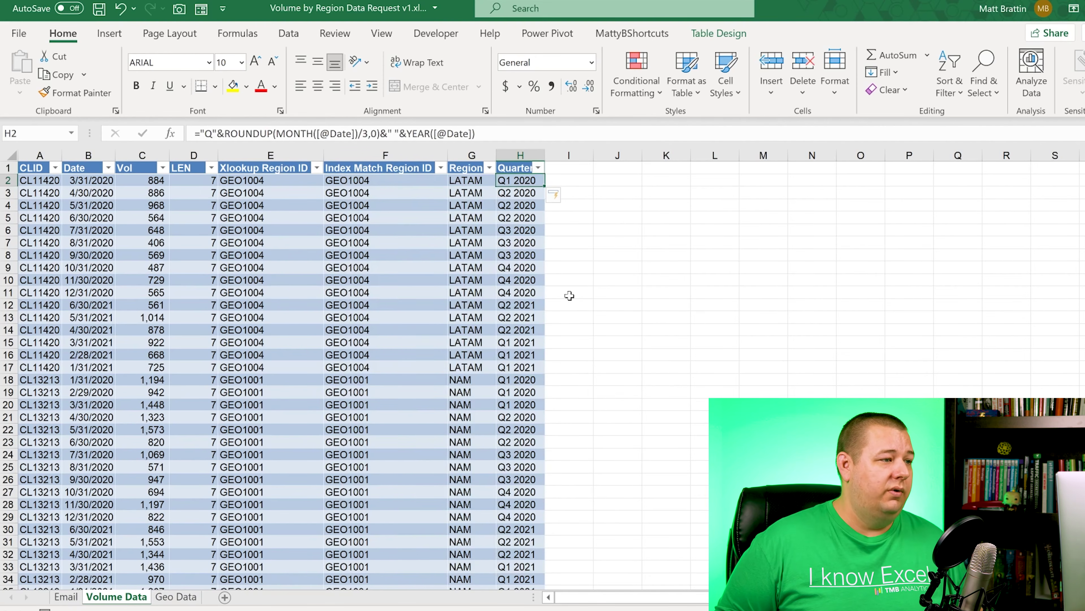
Step: Review the Volume Data table's columns from CLID through Quarter along the header row
{"action": "key", "text": "Left"}
{"action": "key", "text": "Left"}
{"action": "key", "text": "Left"}
{"action": "key", "text": "Left"}
{"action": "key", "text": "Left"}
{"action": "key", "text": "Left"}
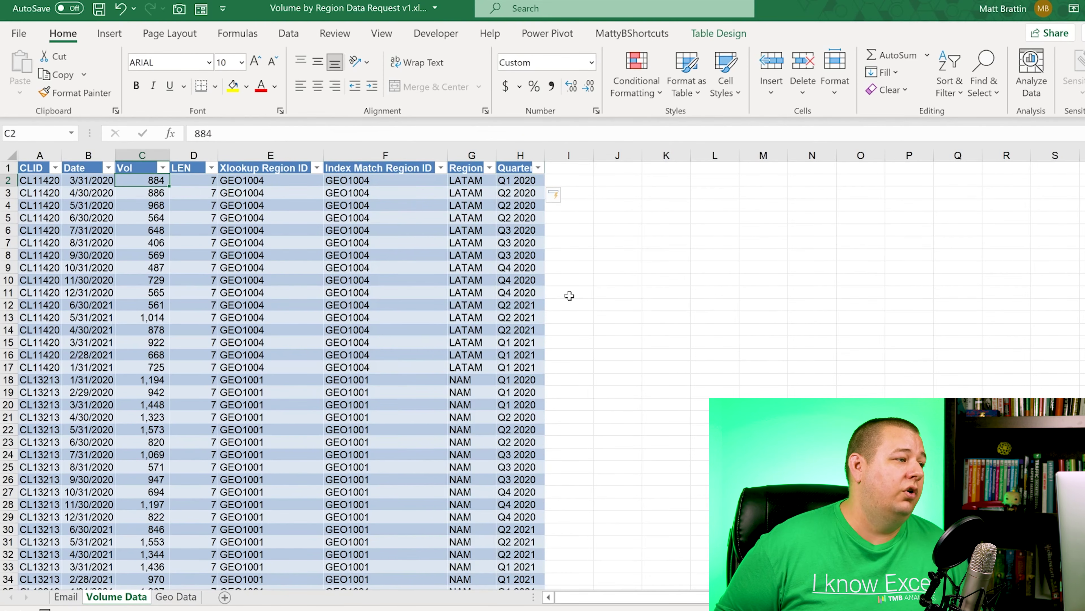
{"action": "key", "text": "Left"}
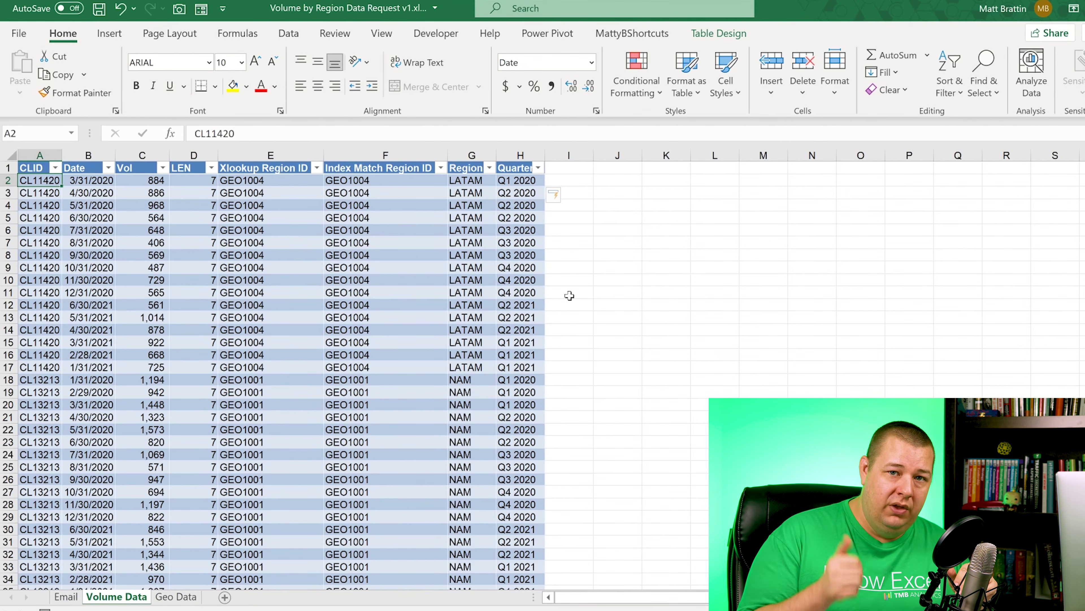
{"action": "key", "text": "Up"}
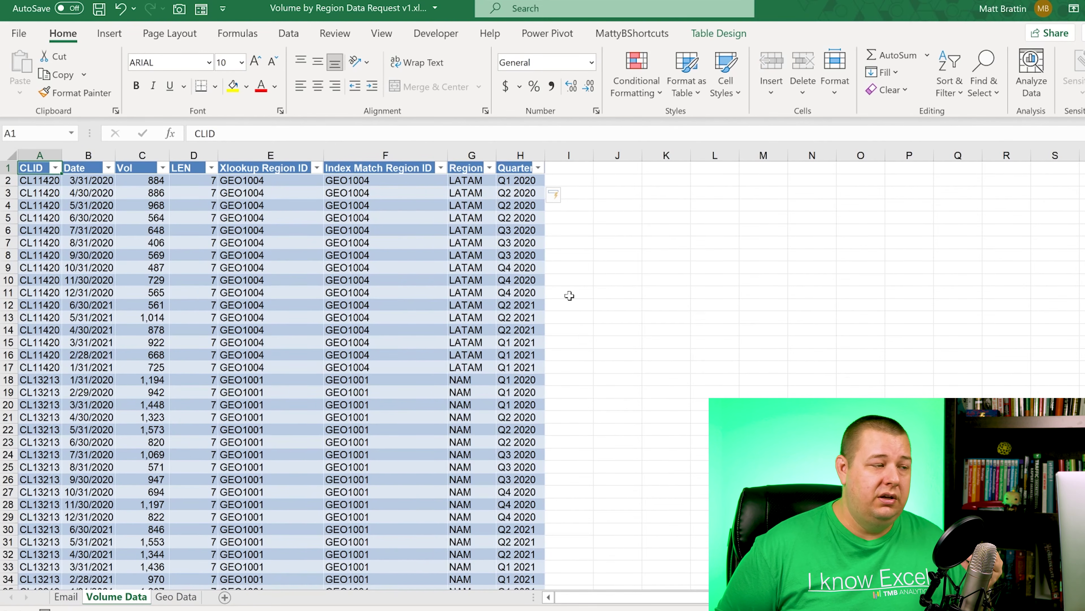
{"action": "key", "text": "Right"}
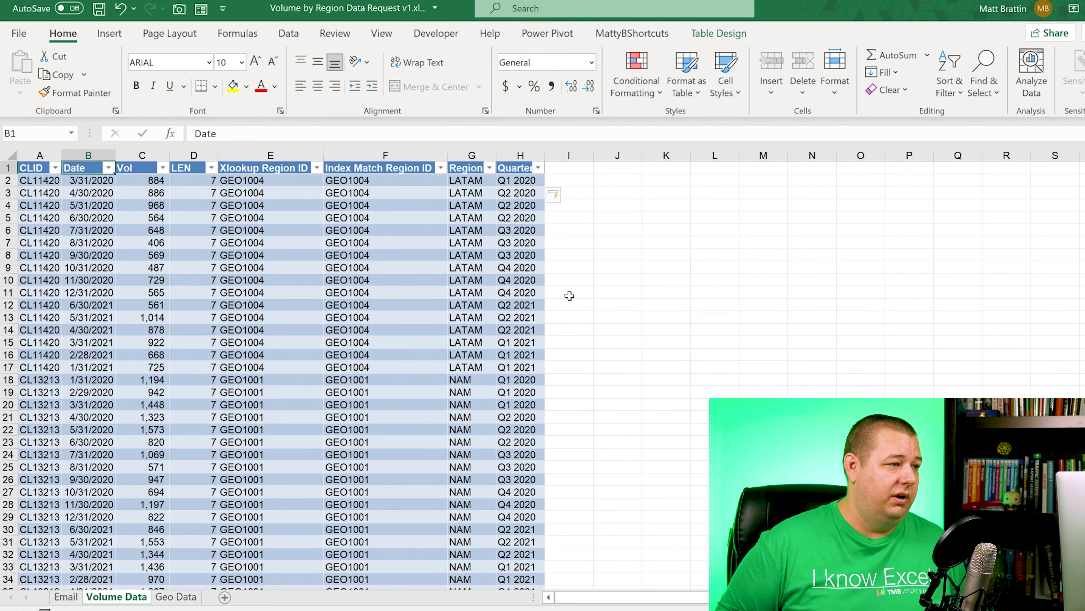
{"action": "key", "text": "Right"}
{"action": "key", "text": "Right"}
{"action": "key", "text": "Right"}
{"action": "key", "text": "Right"}
{"action": "key", "text": "Right"}
{"action": "key", "text": "Right"}
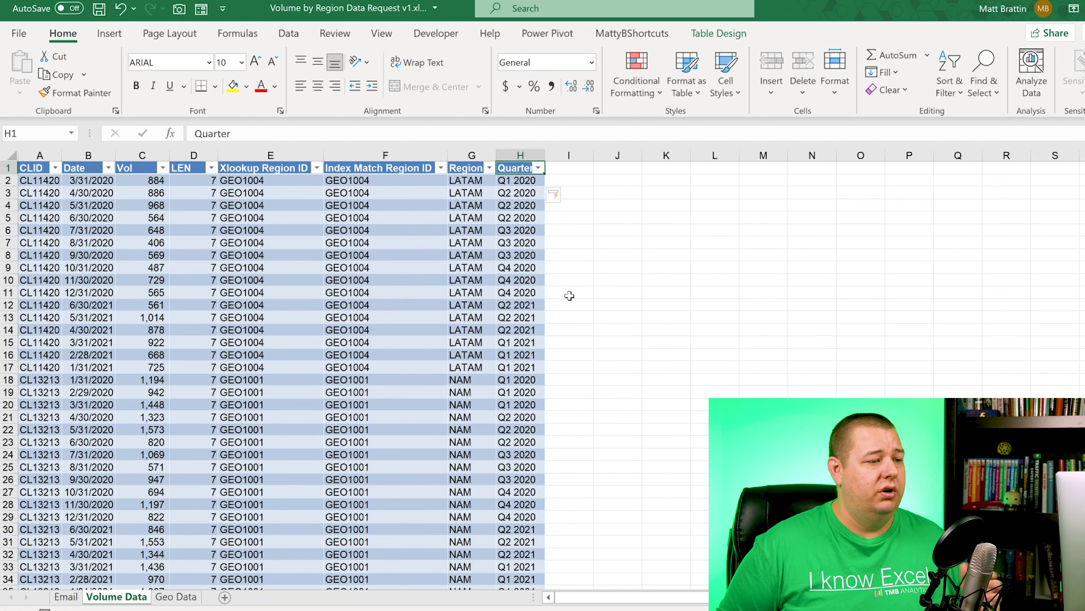
{"action": "key", "text": "ctrl+Left"}
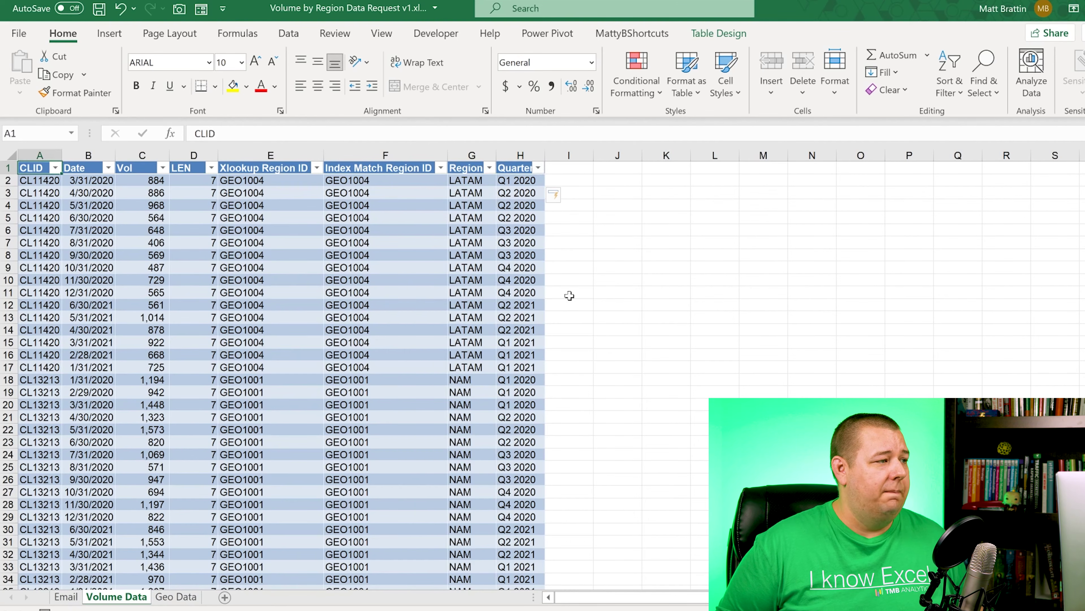
{"action": "key", "text": "Right"}
{"action": "key", "text": "Right"}
{"action": "key", "text": "Right"}
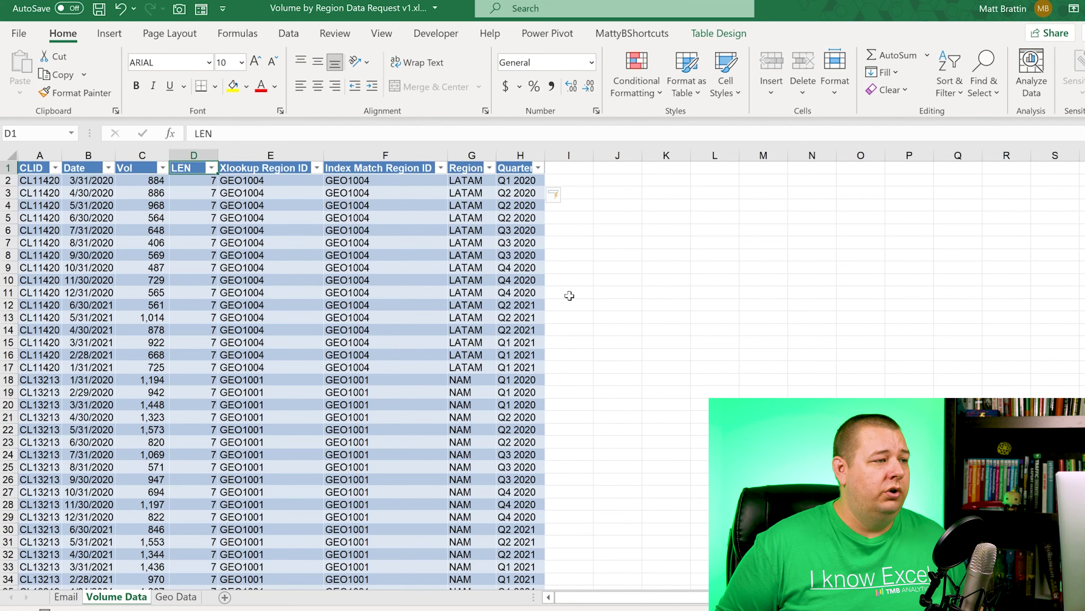
{"action": "key", "text": "Right"}
{"action": "key", "text": "Right"}
{"action": "key", "text": "Right"}
{"action": "key", "text": "Right"}
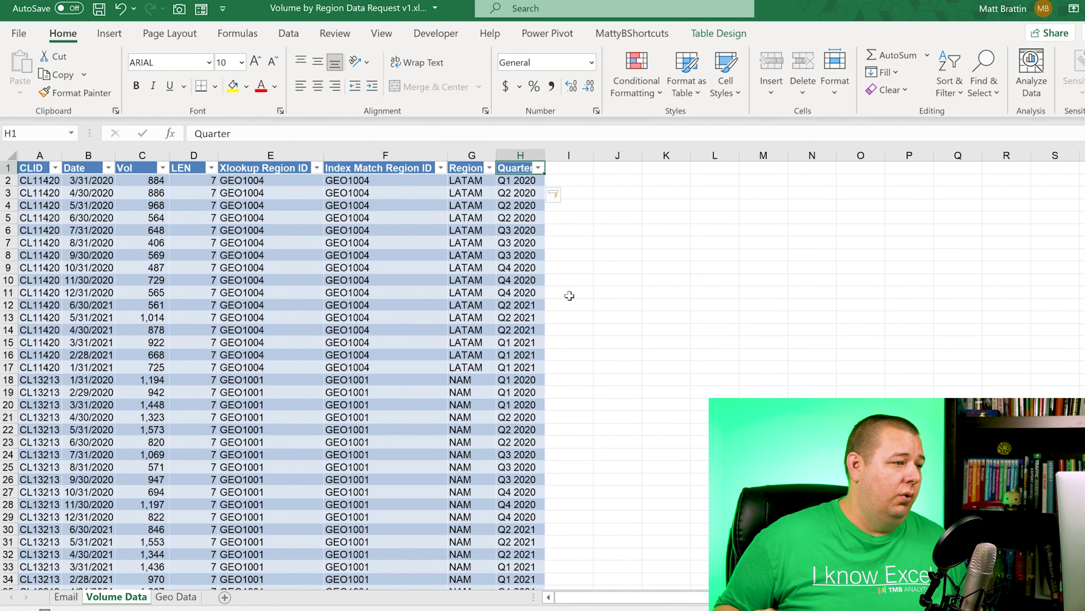
Step: Set up a quarter lookup area beside the table with the headers Date Start, Date End and Name in P1:R1
{"action": "key", "text": "Right"}
{"action": "key", "text": "Right"}
{"action": "key", "text": "Right"}
{"action": "key", "text": "Right"}
{"action": "key", "text": "Right"}
{"action": "key", "text": "Right"}
{"action": "key", "text": "Right"}
{"action": "key", "text": "Right"}
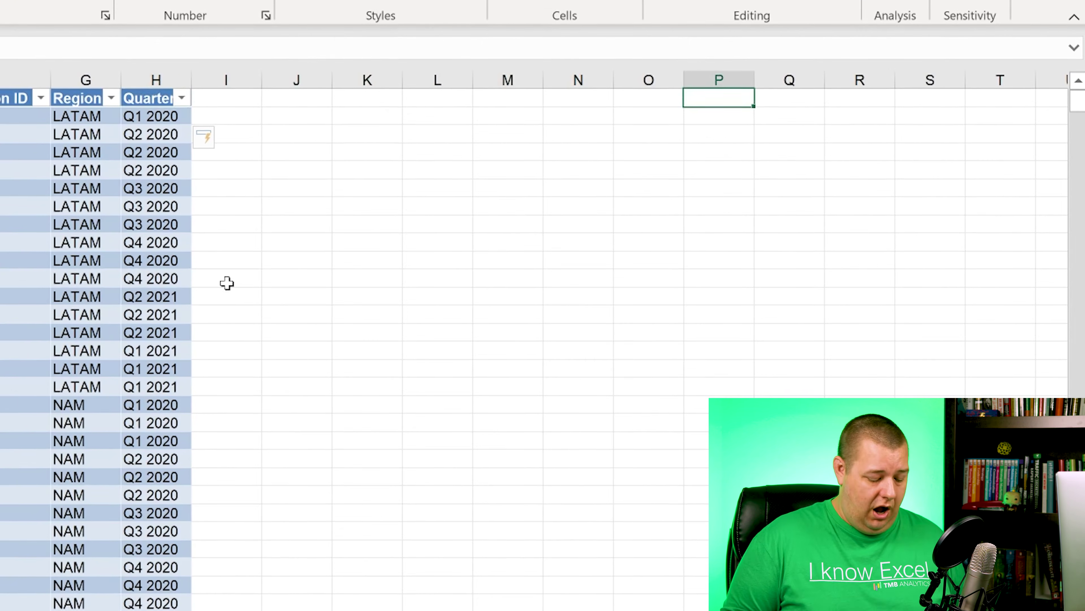
{"action": "type", "text": "Data"}
{"action": "key", "text": "BackSpace"}
{"action": "type", "text": "e Start"}
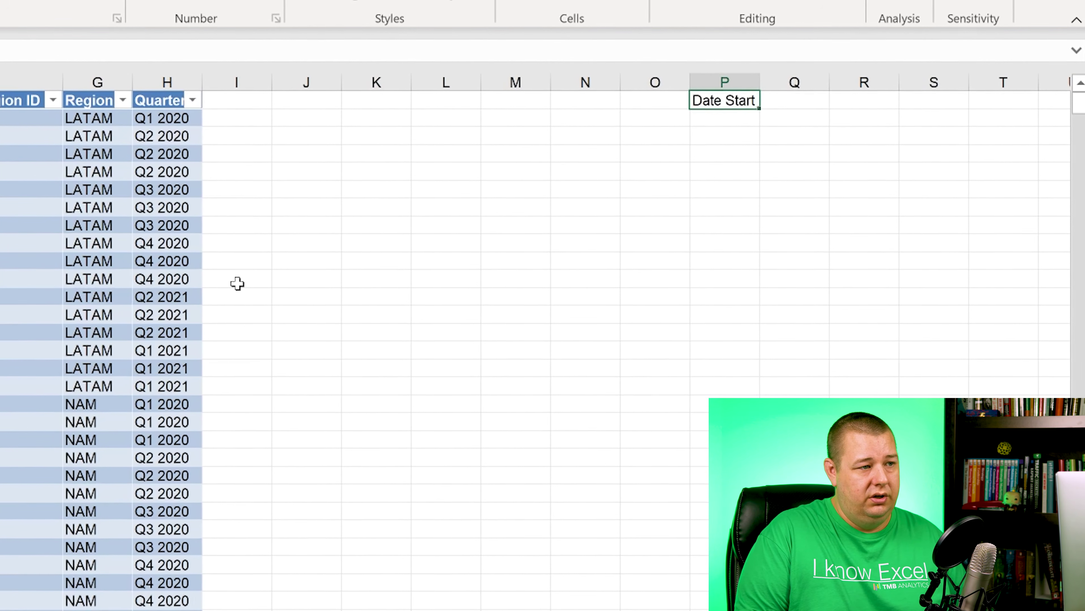
{"action": "key", "text": "Tab"}
{"action": "type", "text": "Date End"}
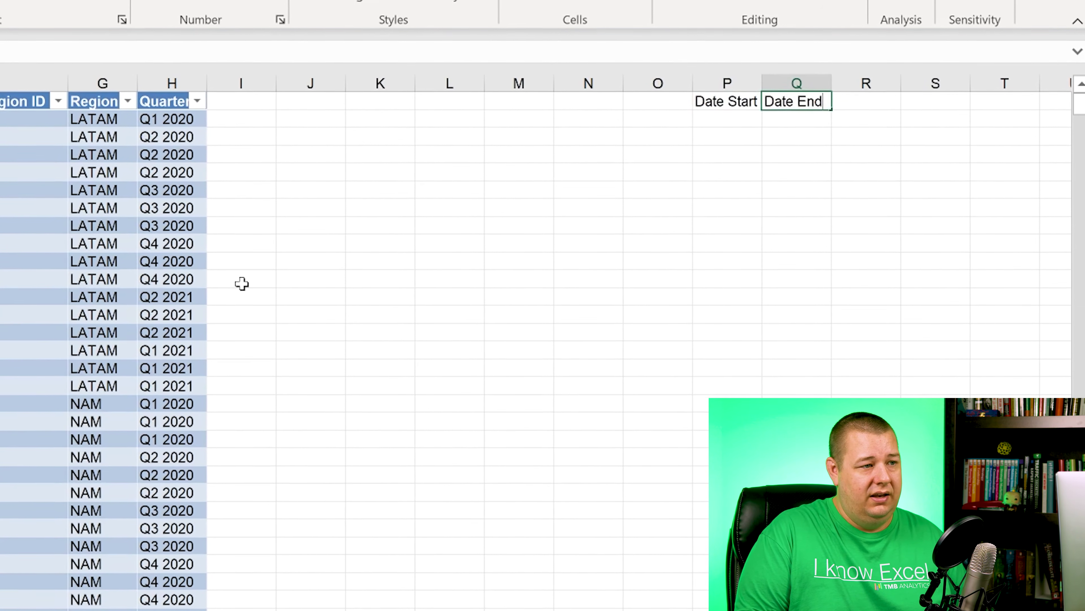
{"action": "key", "text": "Tab"}
{"action": "type", "text": "Name"}
{"action": "key", "text": "Return"}
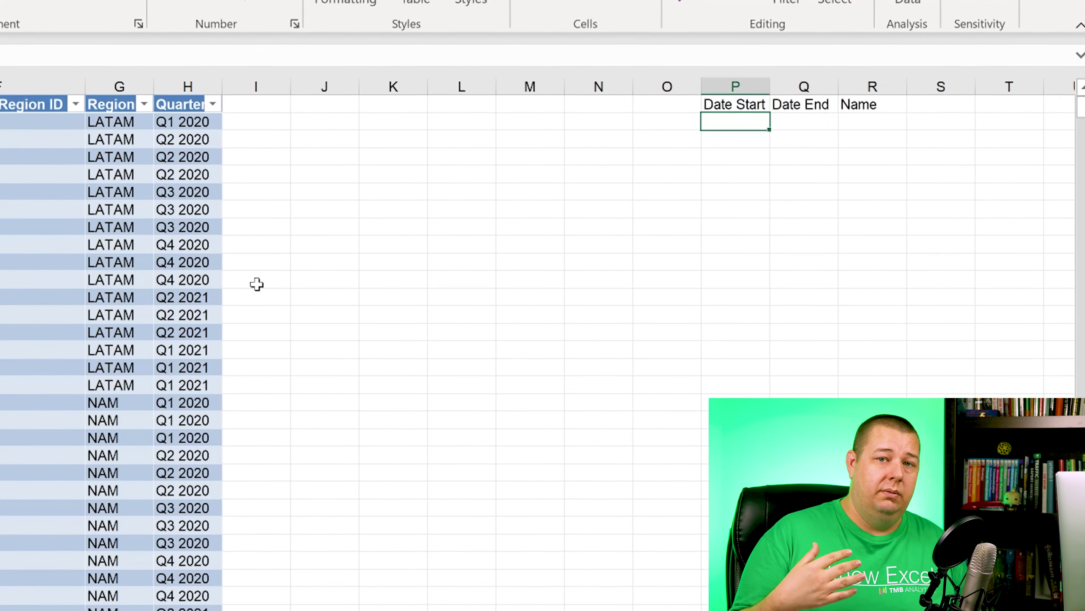
Step: Enter the 2020 quarter names Q1 2020, Q2 2020, Q3 2020 and Q4 2020 under the Name header in R2:R5
{"action": "type", "text": "Q1 2"}
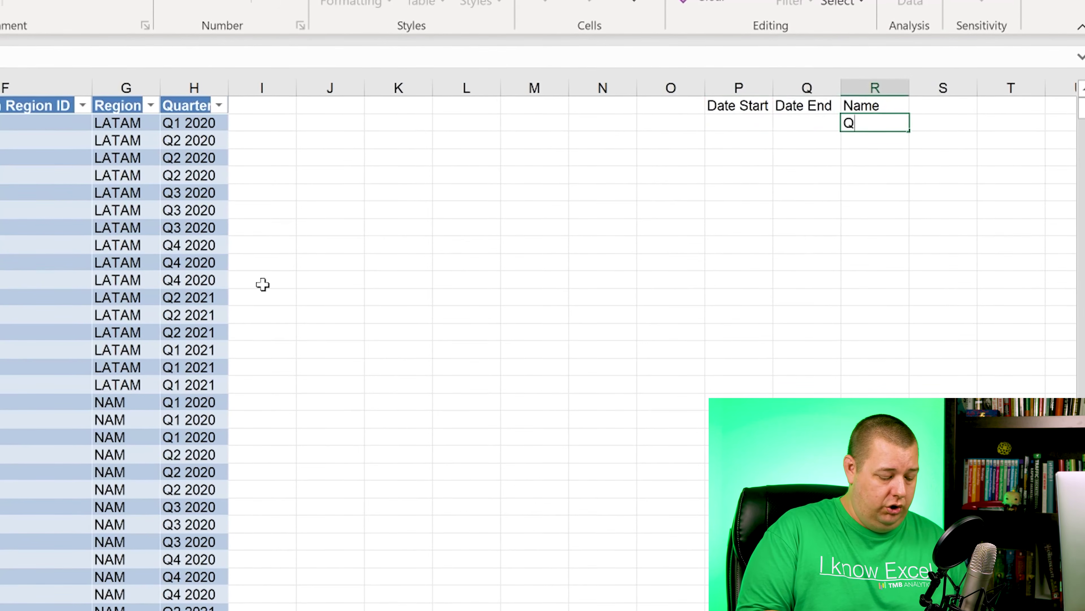
{"action": "type", "text": "020"}
{"action": "key", "text": "Return"}
{"action": "type", "text": "Q2 2020"}
{"action": "key", "text": "Return"}
{"action": "type", "text": "Q2"}
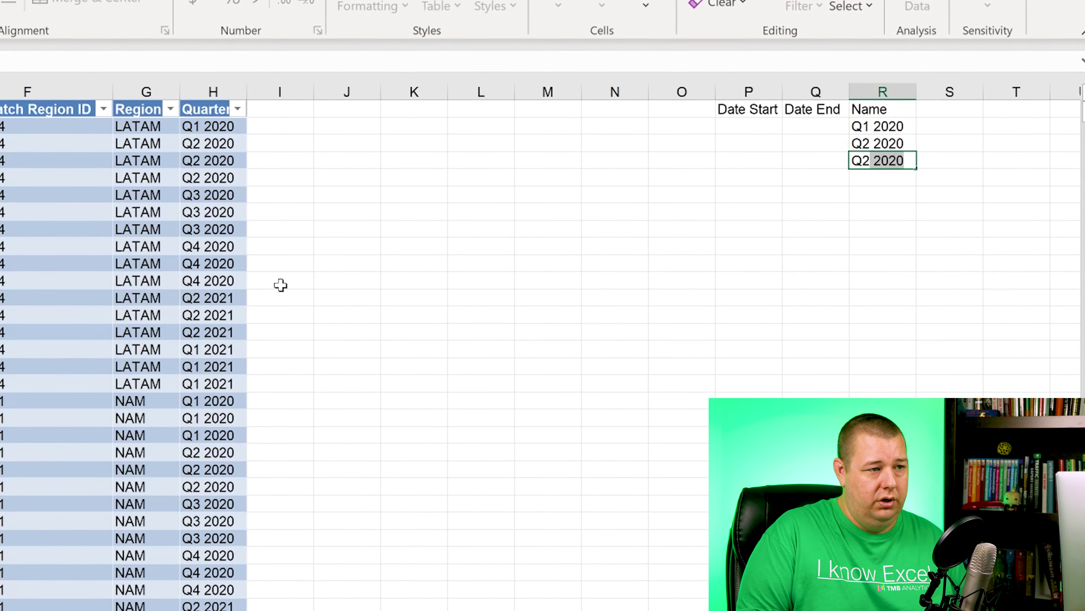
{"action": "type", "text": " 2020"}
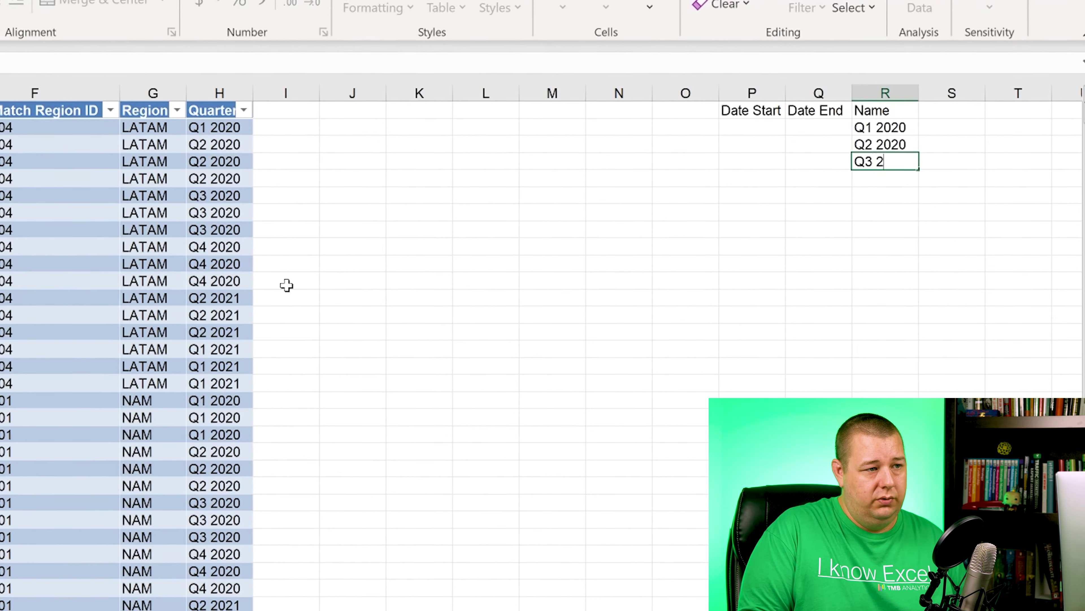
{"action": "key", "text": "Return"}
{"action": "type", "text": "Q34"}
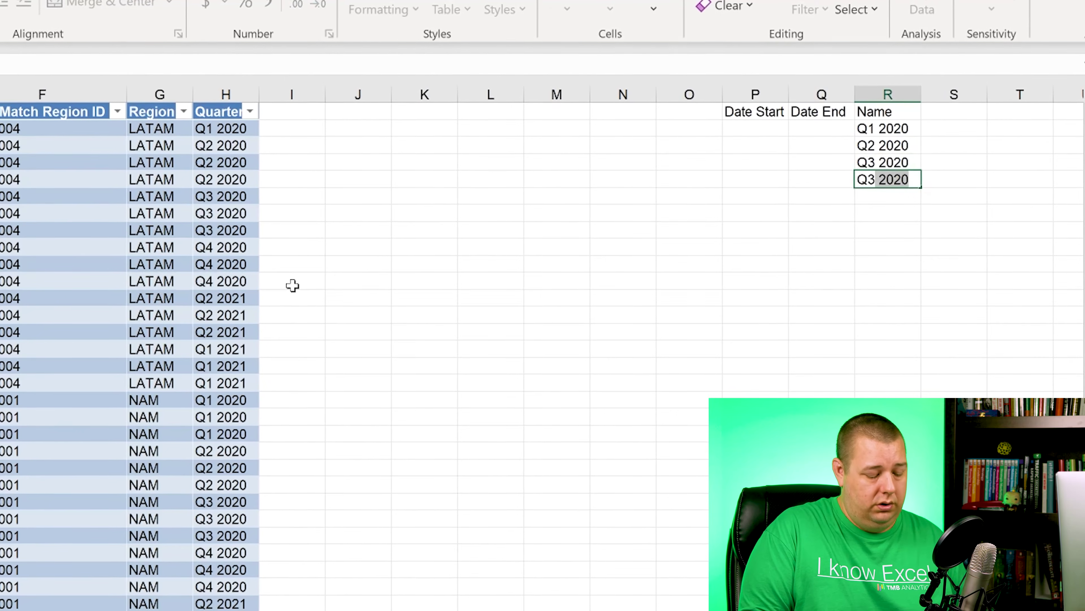
{"action": "type", "text": " 2020"}
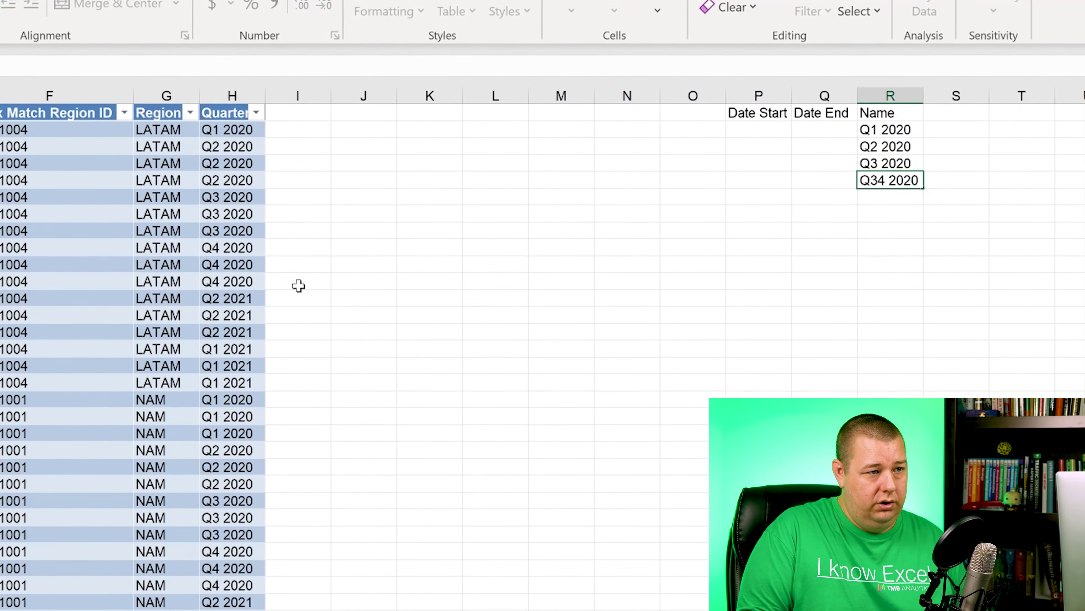
{"action": "key", "text": "Left"}
{"action": "key", "text": "Left"}
{"action": "key", "text": "Right"}
{"action": "key", "text": "Right"}
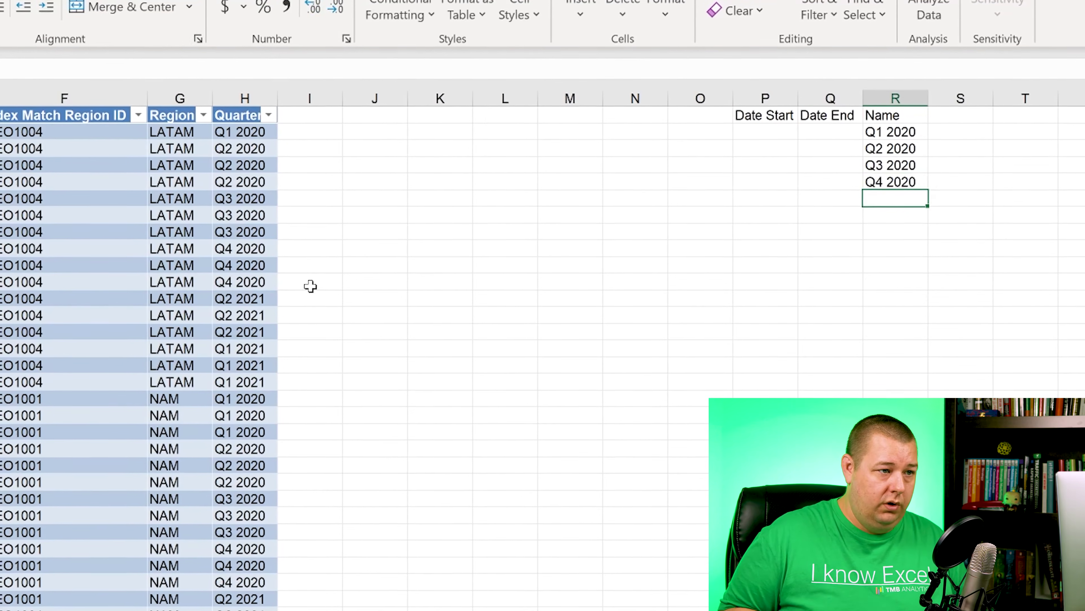
Step: Add the quarter names Q1 2021 and Q2 2021 below the 2020 names in R6:R7
{"action": "type", "text": "Q"}
{"action": "type", "text": "1"}
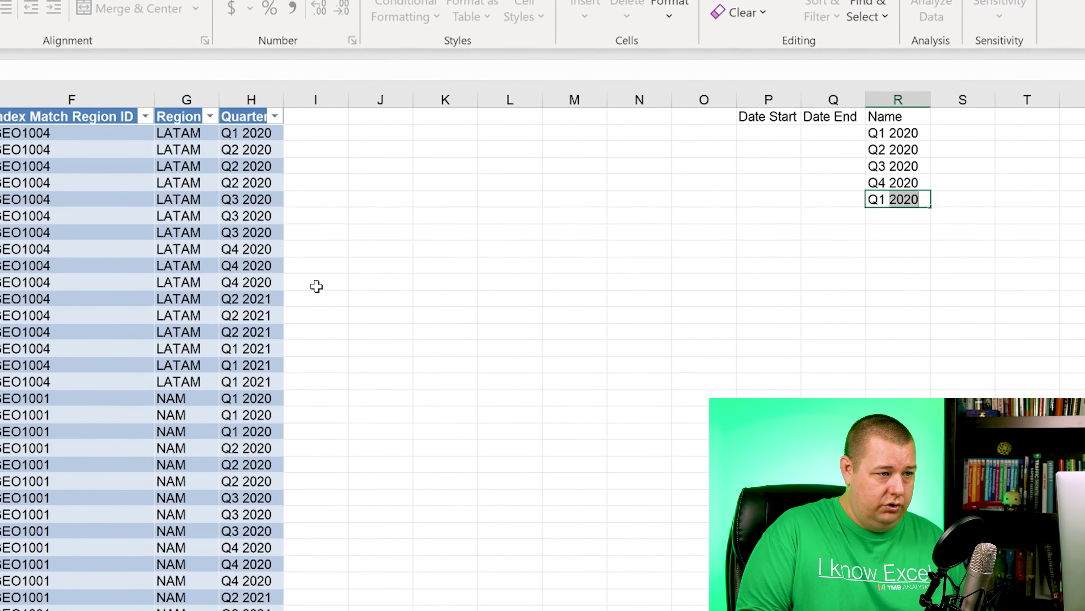
{"action": "type", "text": " 2021"}
{"action": "key", "text": "Return"}
{"action": "type", "text": "Q2"}
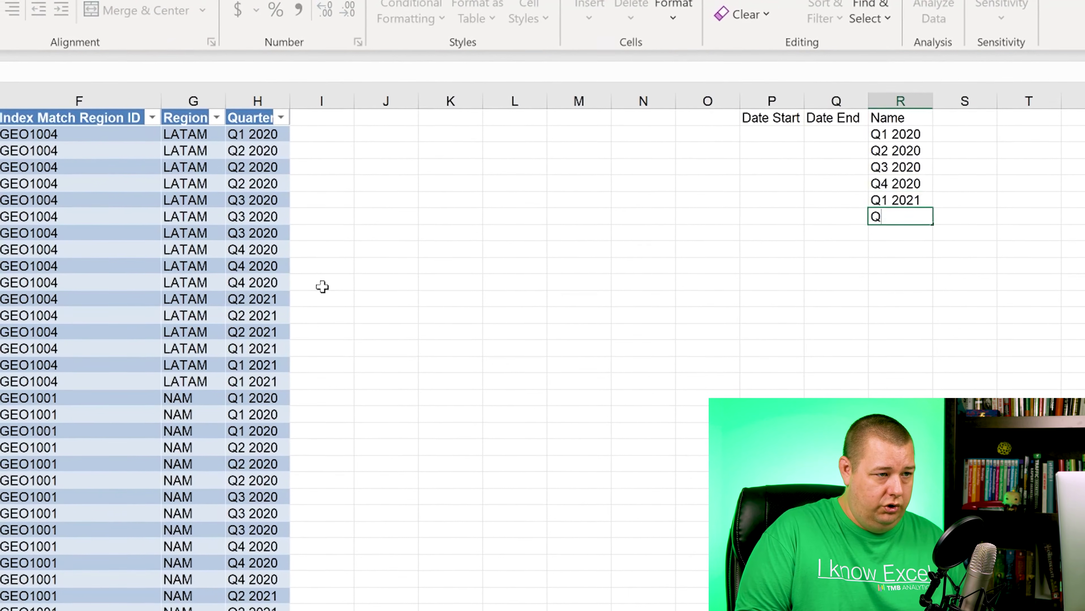
{"action": "type", "text": " 2021"}
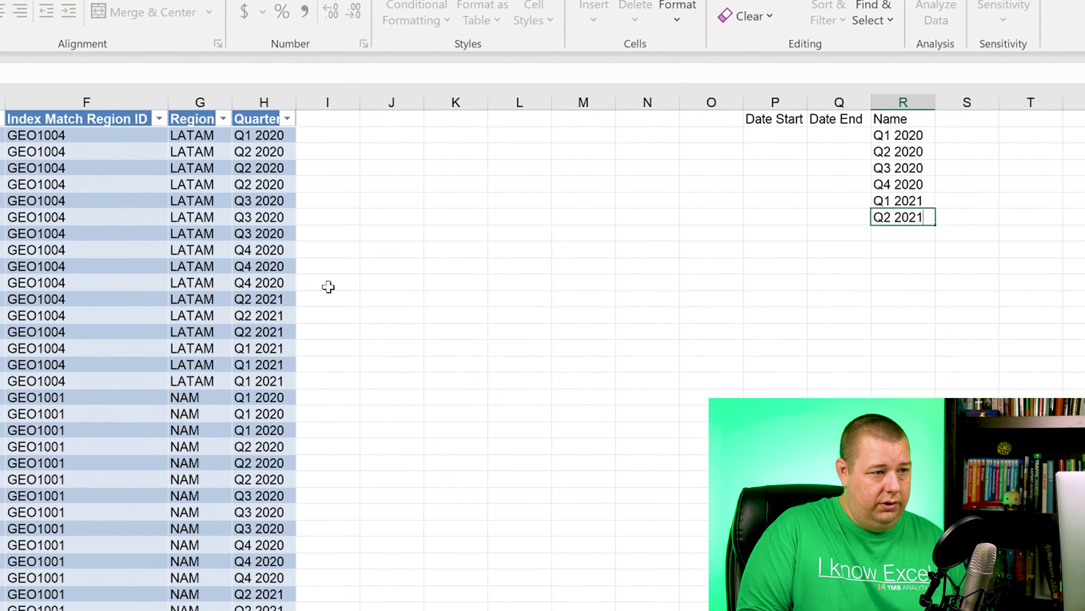
{"action": "key", "text": "Return"}
Step: Enter 1/1/2020 as the Date Start and 3/31/2020 as the Date End for Q1 2020 in row 2
{"action": "key", "text": "Up"}
{"action": "key", "text": "Left"}
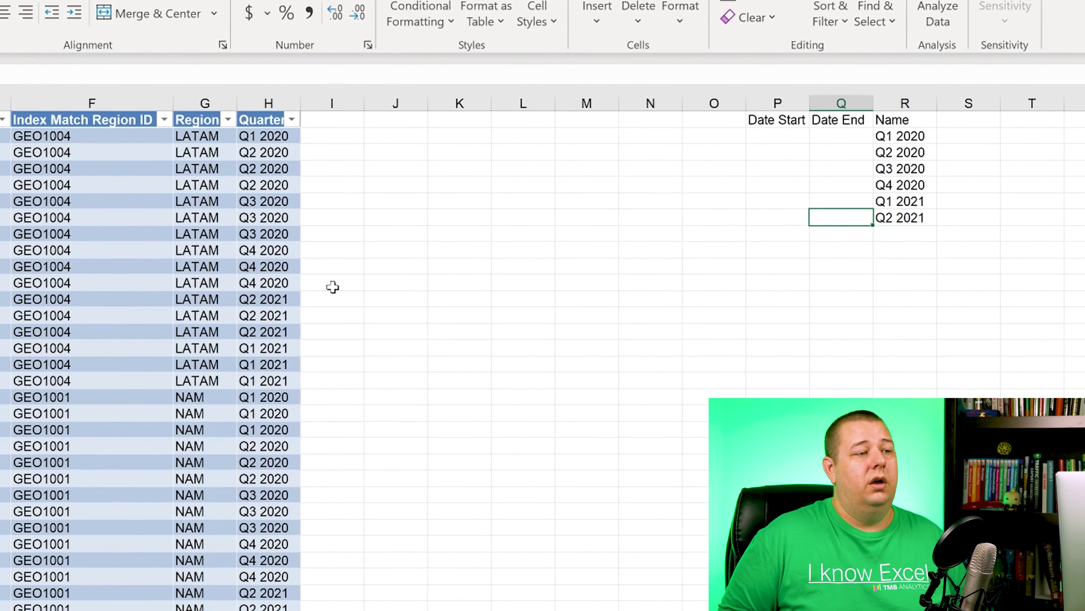
{"action": "key", "text": "Left"}
{"action": "key", "text": "Up"}
{"action": "key", "text": "Up"}
{"action": "key", "text": "Up"}
{"action": "key", "text": "Up"}
{"action": "key", "text": "Up"}
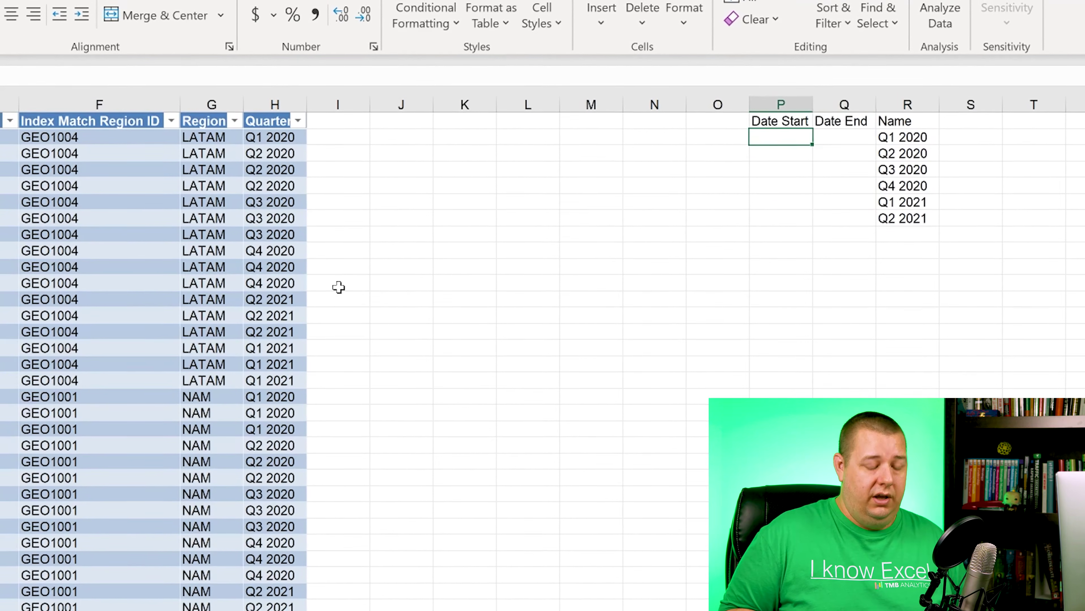
{"action": "type", "text": "1/1/2020"}
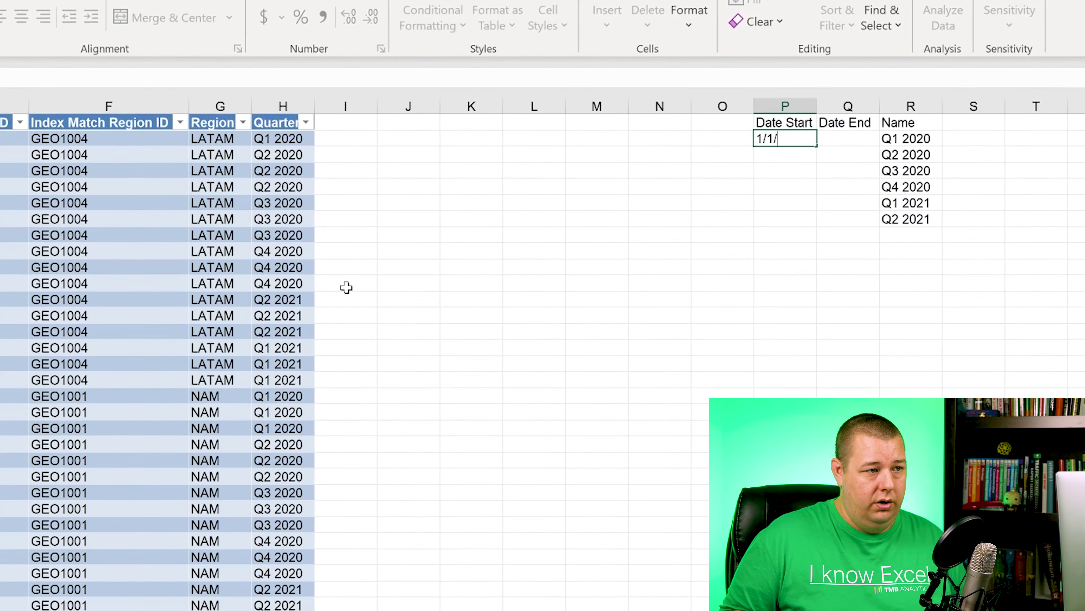
{"action": "key", "text": "Tab"}
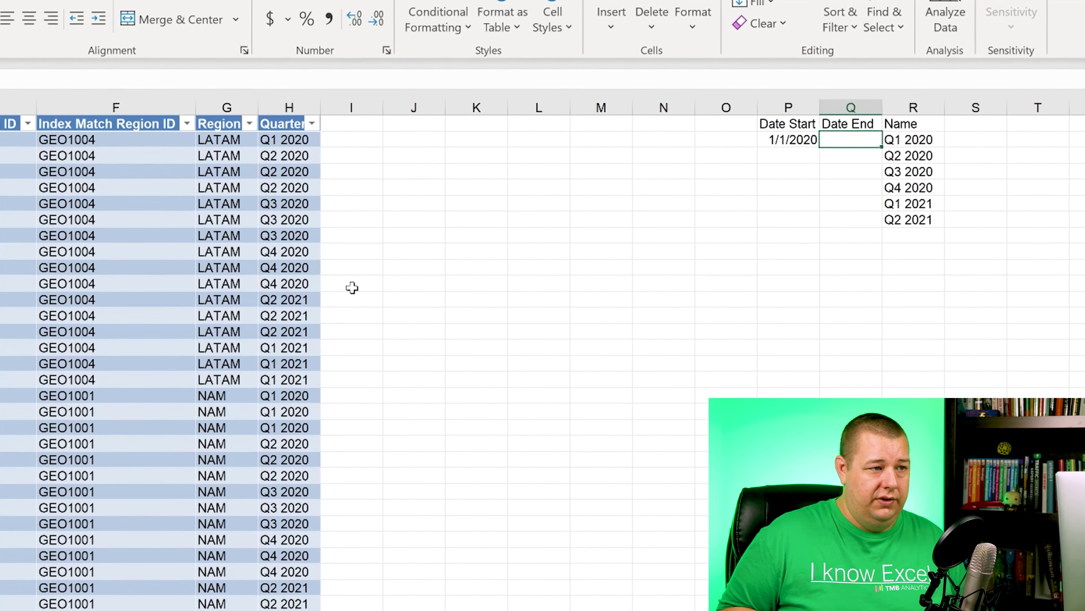
{"action": "type", "text": "3/31/200"}
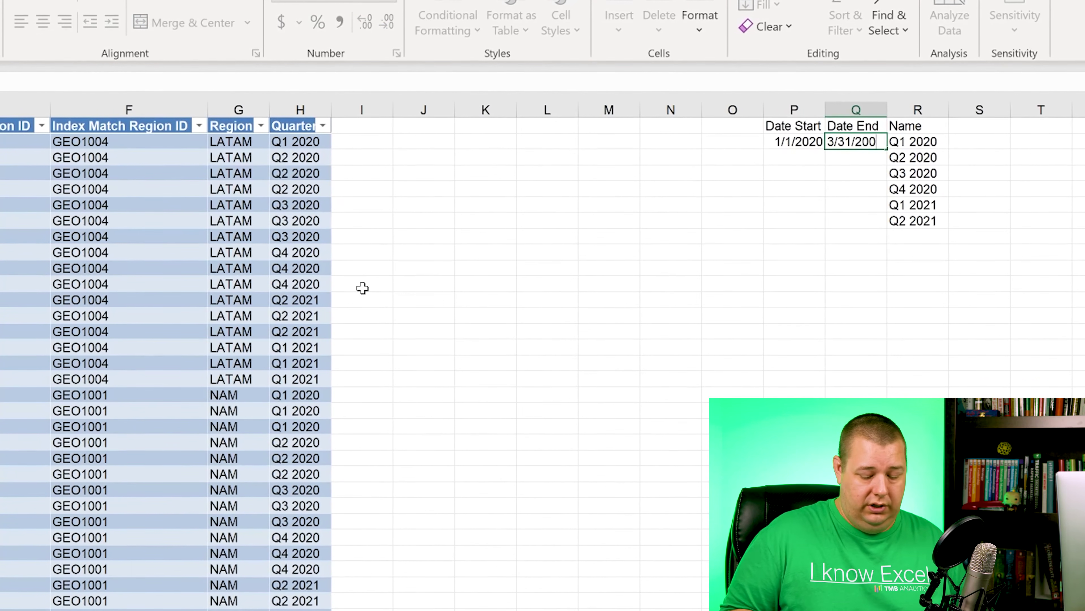
{"action": "type", "text": "020"}
{"action": "key", "text": "Return"}
Step: Calculate the Q2 2020 Date Start as the day after the previous row's Date End and copy the formula down through Q2 2021
{"action": "type", "text": "="}
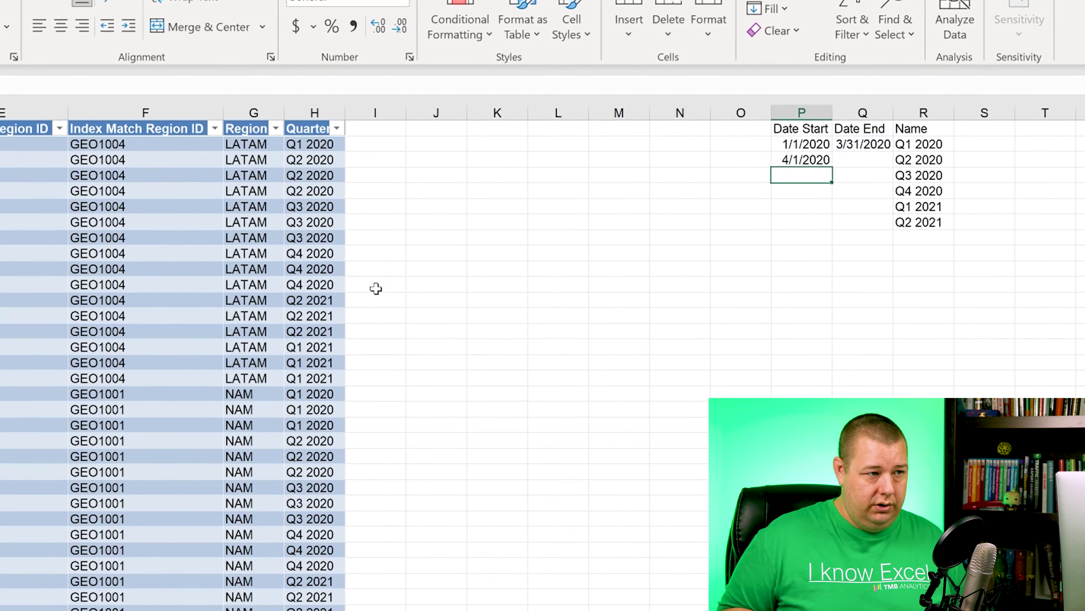
{"action": "key", "text": "ctrl+c"}
{"action": "key", "text": "shift+Down"}
{"action": "key", "text": "shift+Down"}
{"action": "key", "text": "shift+Down"}
{"action": "key", "text": "shift+Down"}
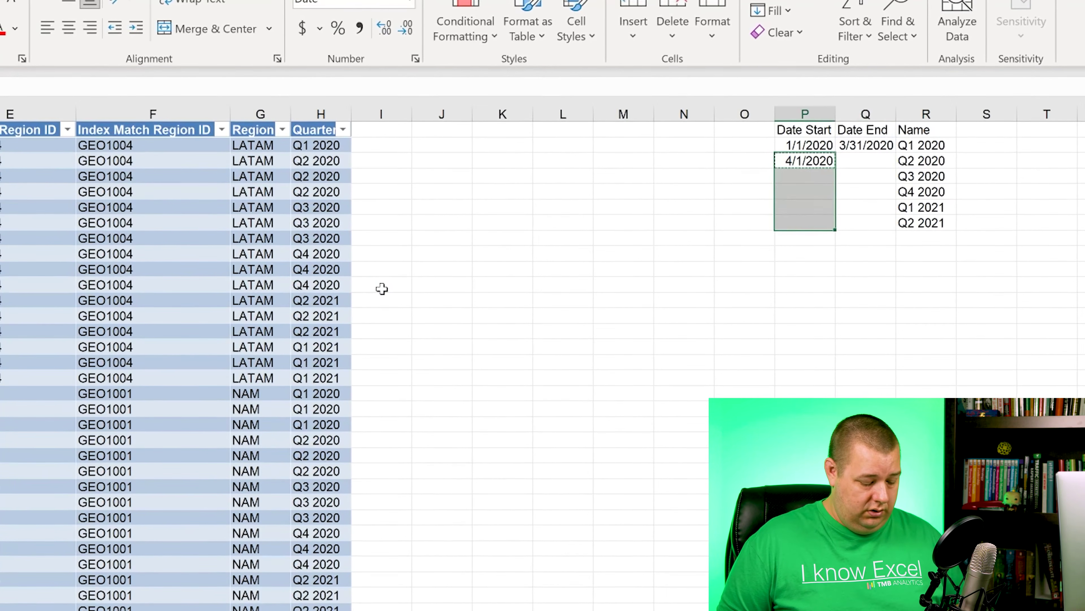
{"action": "key", "text": "ctrl+v"}
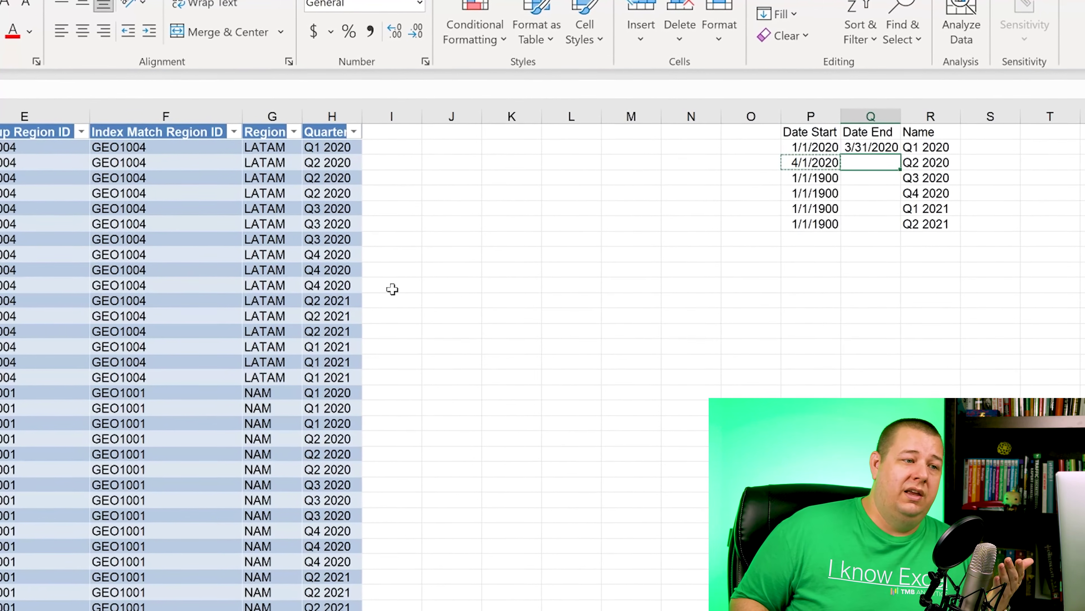
Step: Enter the Date End values 6/30/2020, 9/30/2020 and 12/31/2020 for Q2 through Q4 2020
{"action": "type", "text": "5/31/2020"}
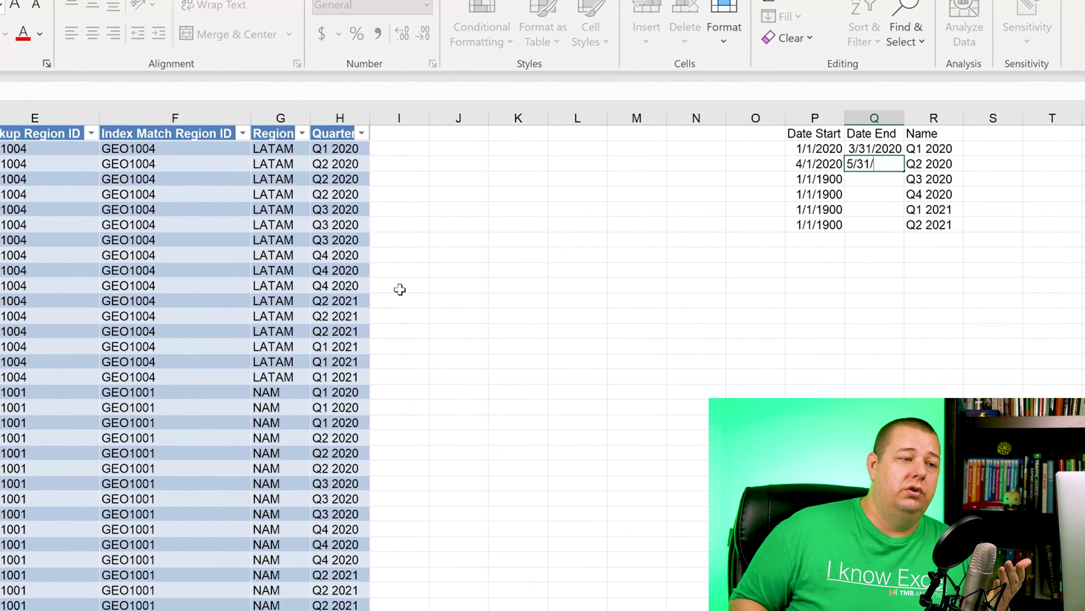
{"action": "key", "text": "Up"}
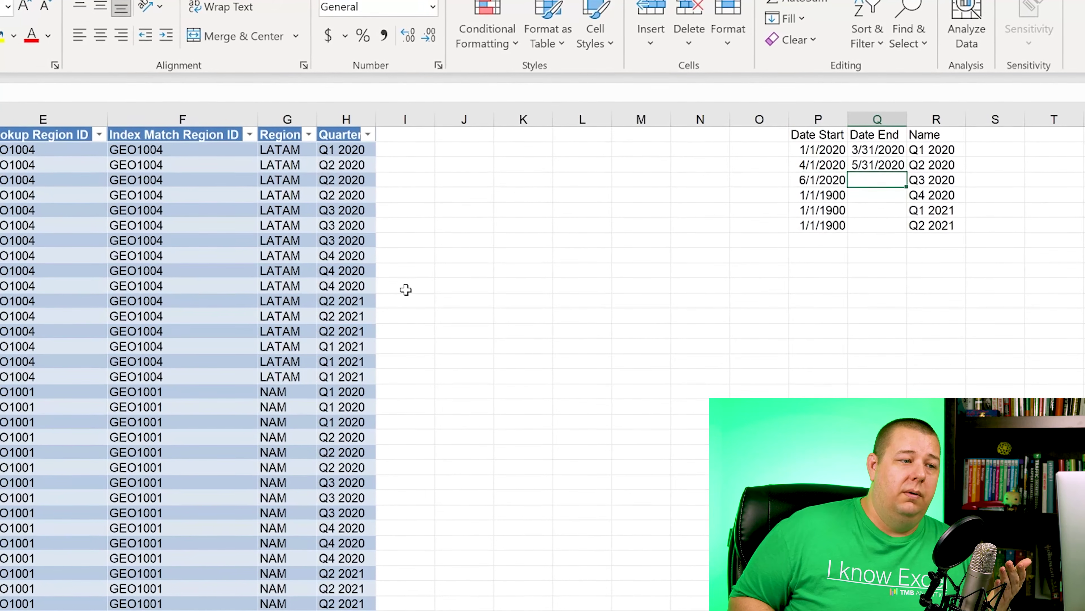
{"action": "type", "text": "6/"}
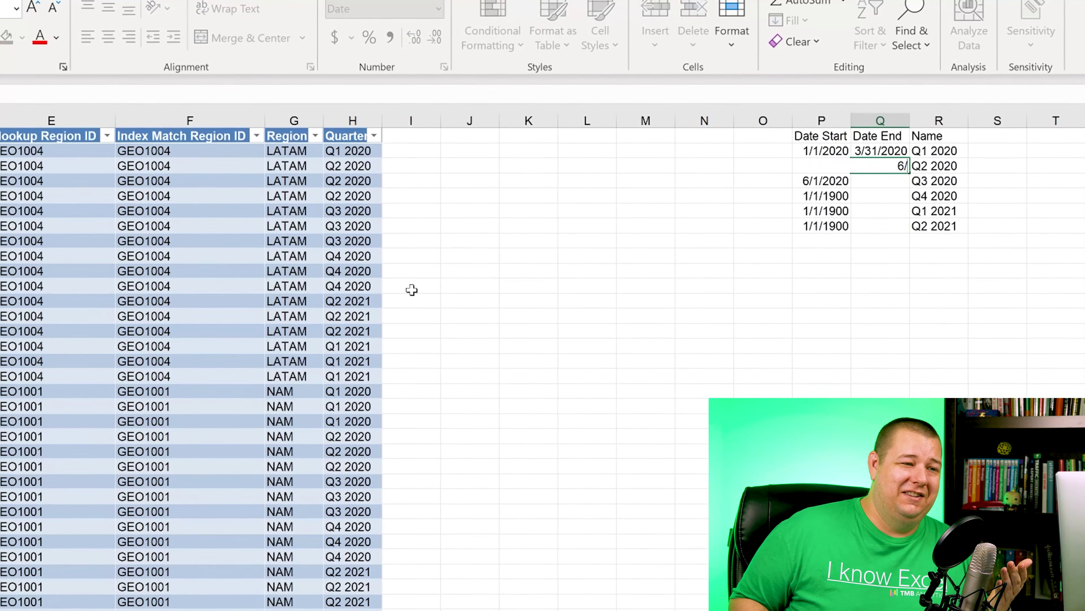
{"action": "type", "text": "30/2020"}
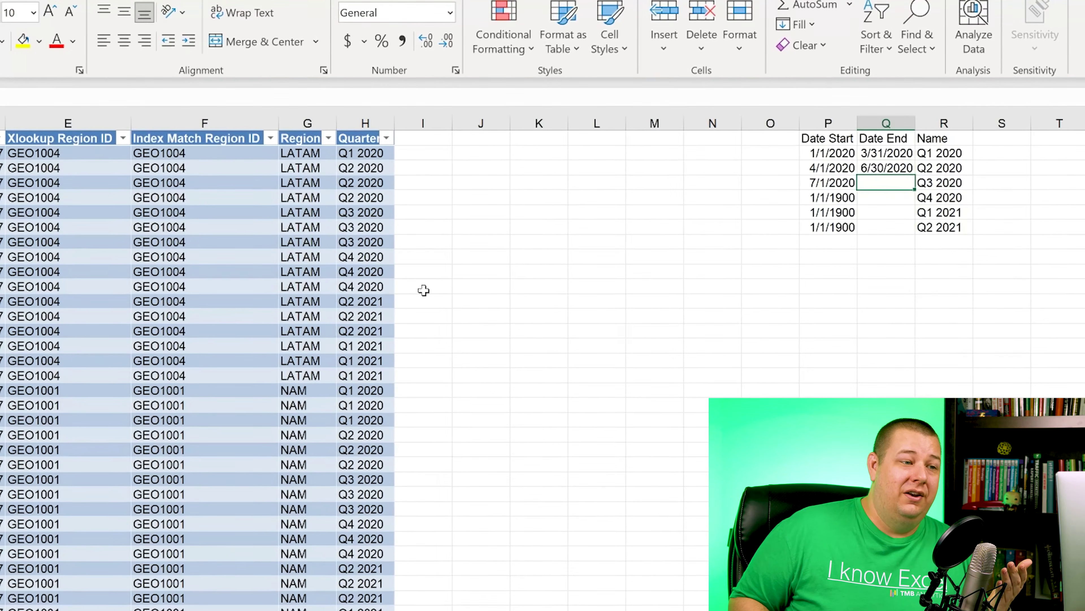
{"action": "type", "text": "9/30/2020"}
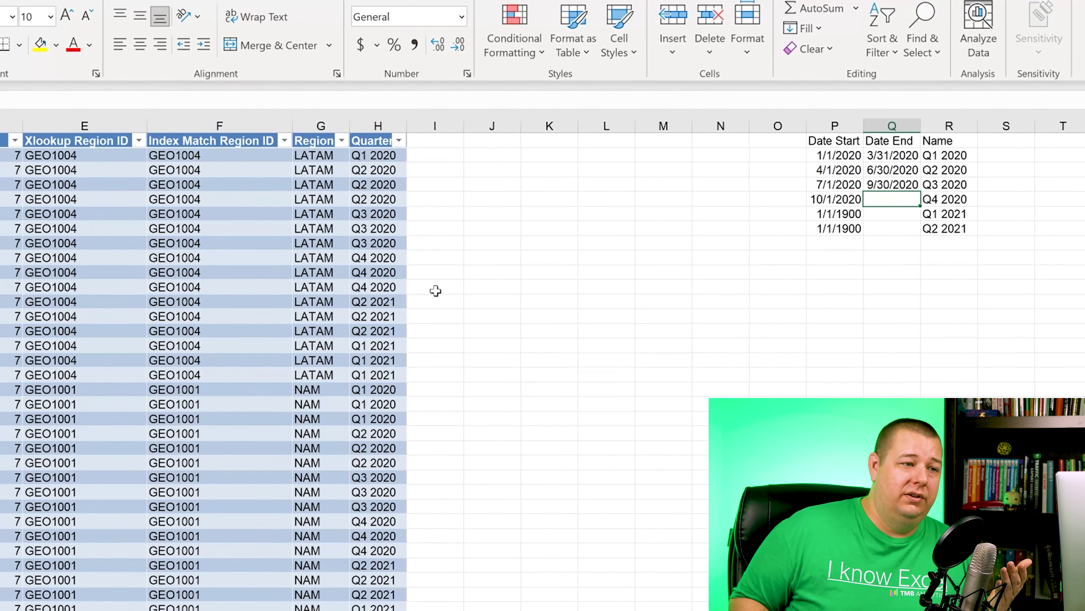
{"action": "type", "text": "12/31/2020"}
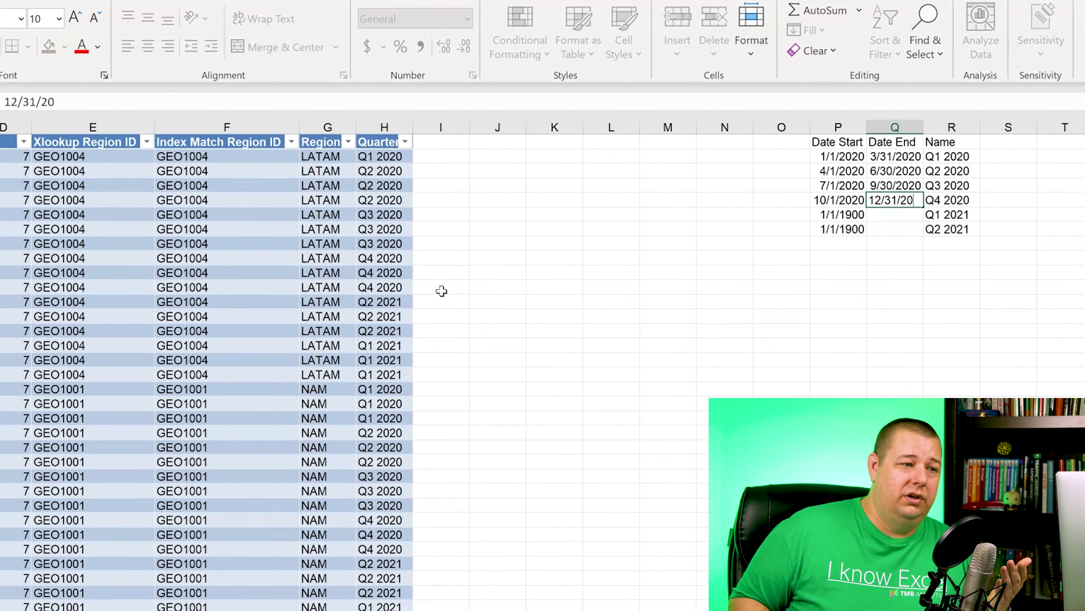
{"action": "key", "text": "Return"}
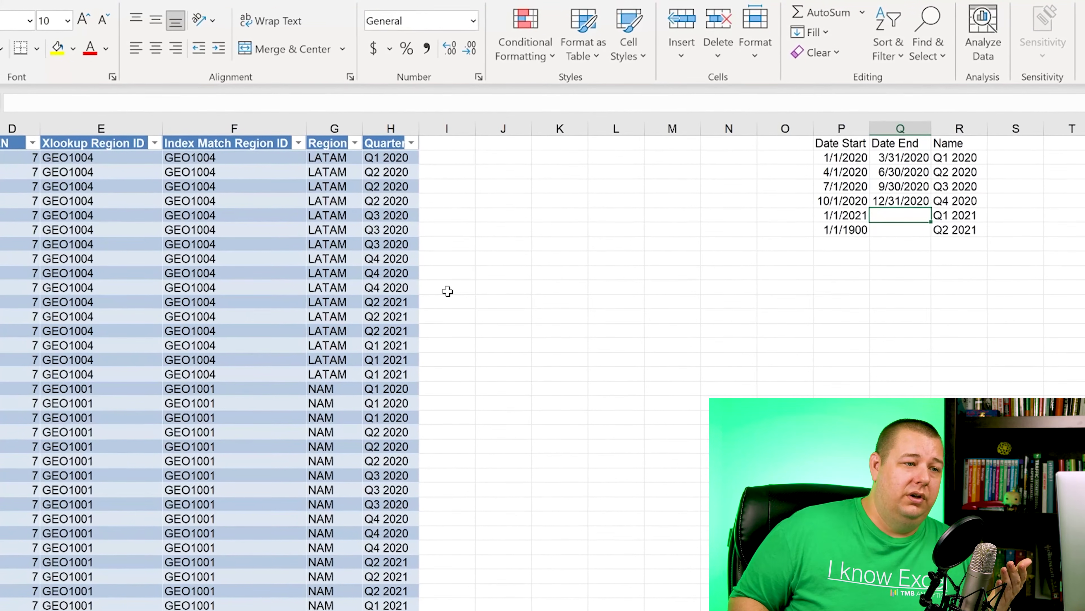
Step: Enter the Date End values 3/31/2021 for Q1 2021 and 6/30/2021 for Q2 2021
{"action": "type", "text": "3/31/20"}
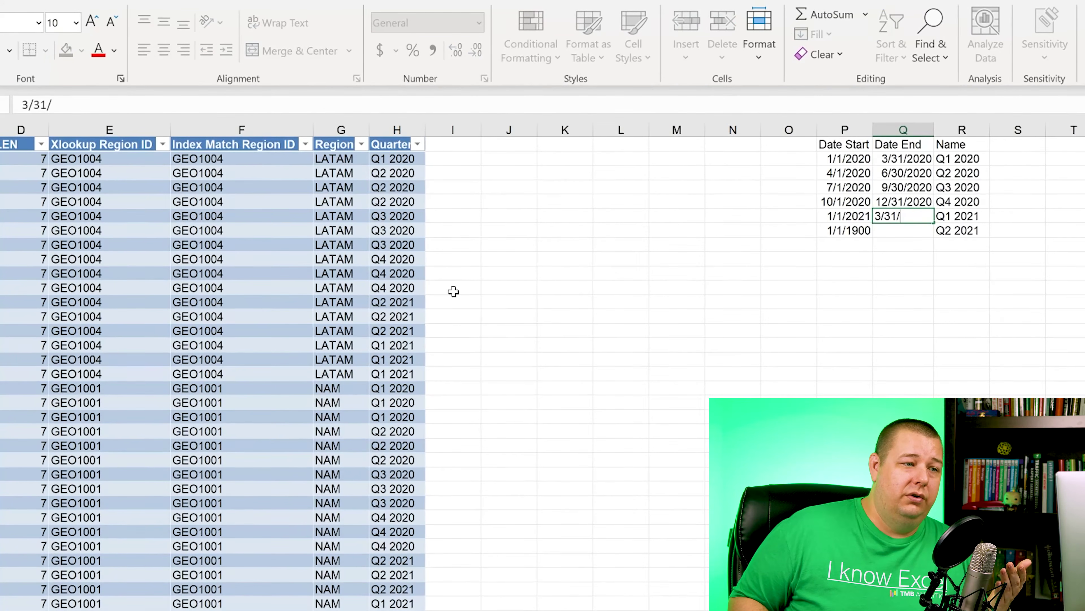
{"action": "type", "text": "21"}
{"action": "key", "text": "Return"}
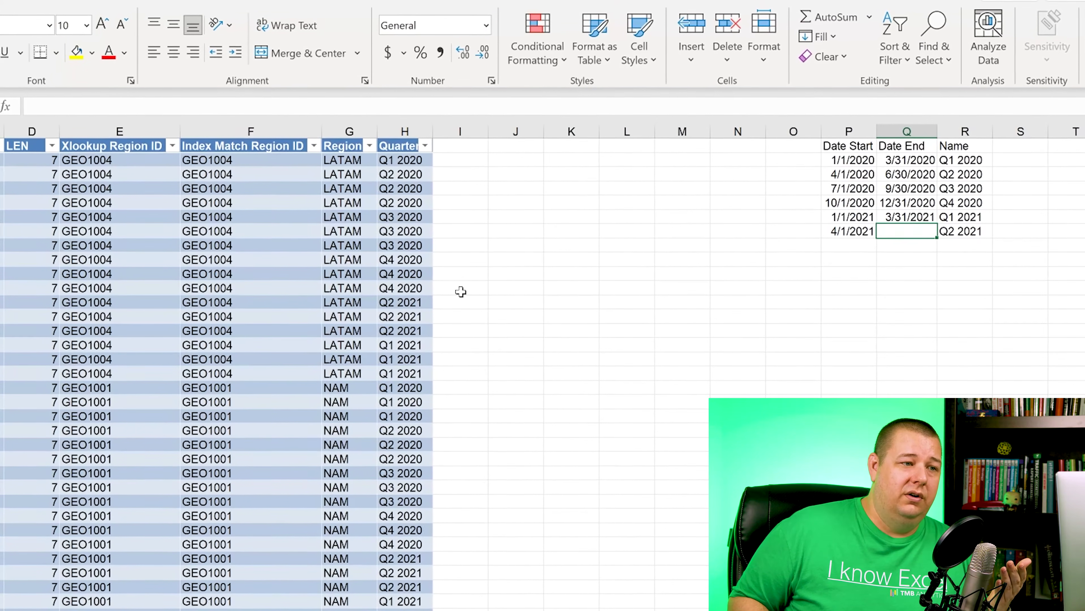
{"action": "type", "text": "6/30/"}
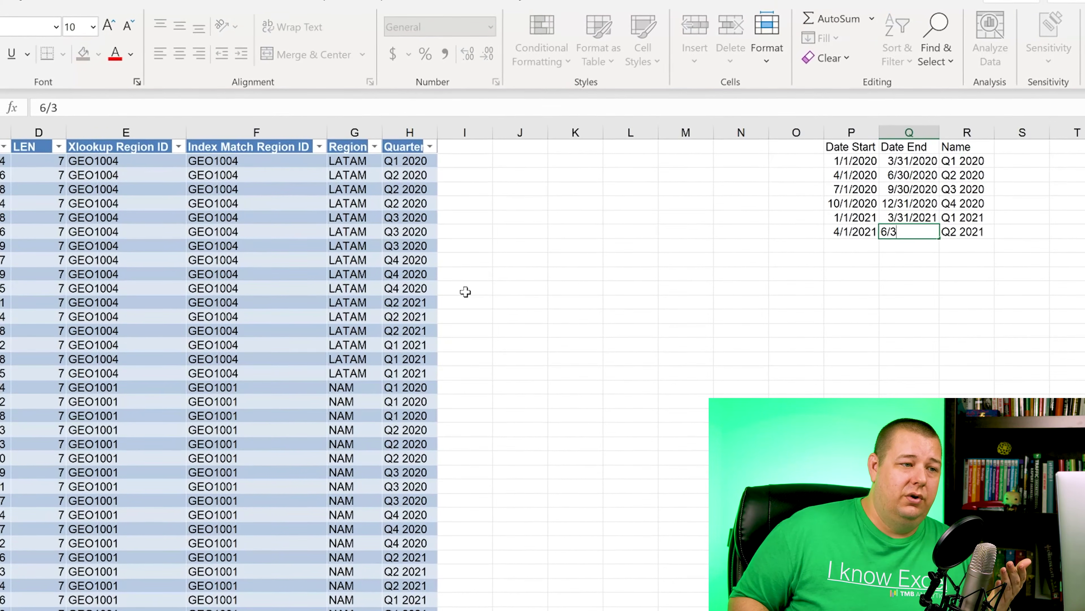
{"action": "type", "text": "2021"}
{"action": "key", "text": "Return"}
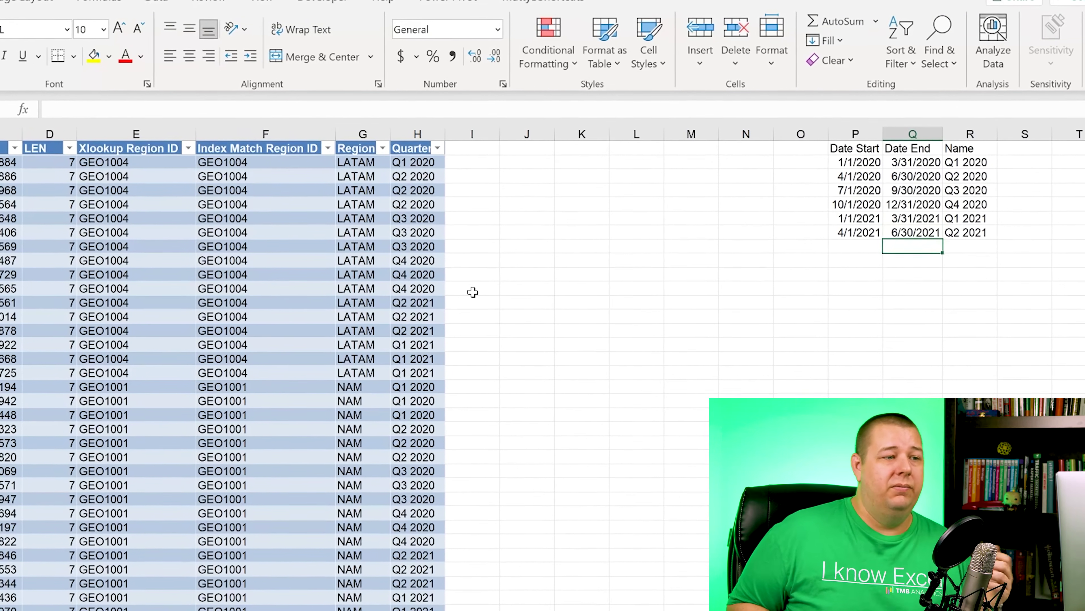
Step: Convert the quarter lookup range P1:R7 into a table with headers
{"action": "key", "text": "Up"}
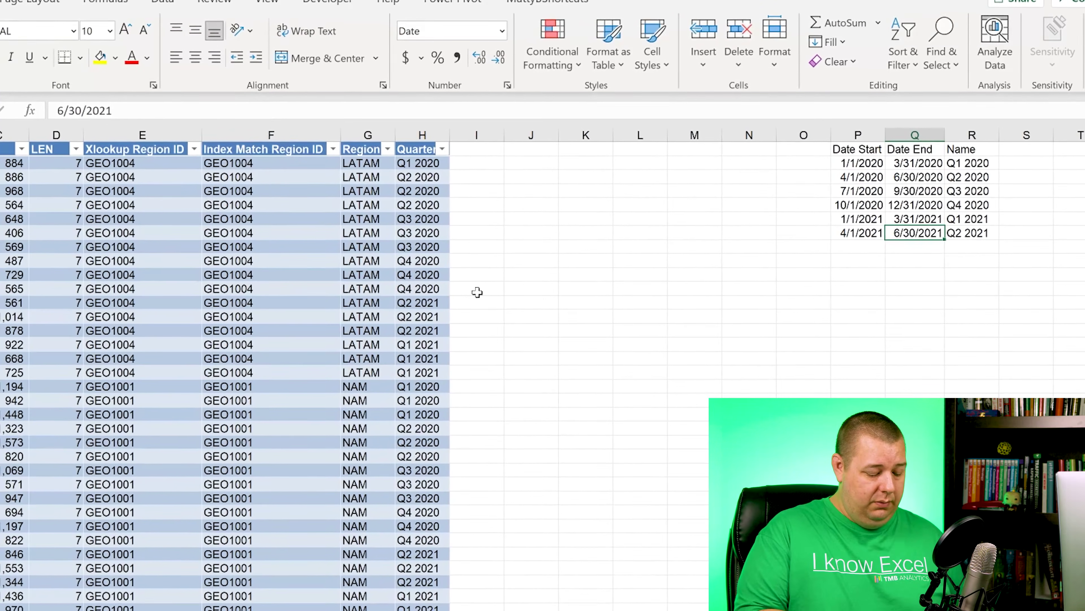
{"action": "key", "text": "ctrl+t"}
{"action": "key", "text": "Return"}
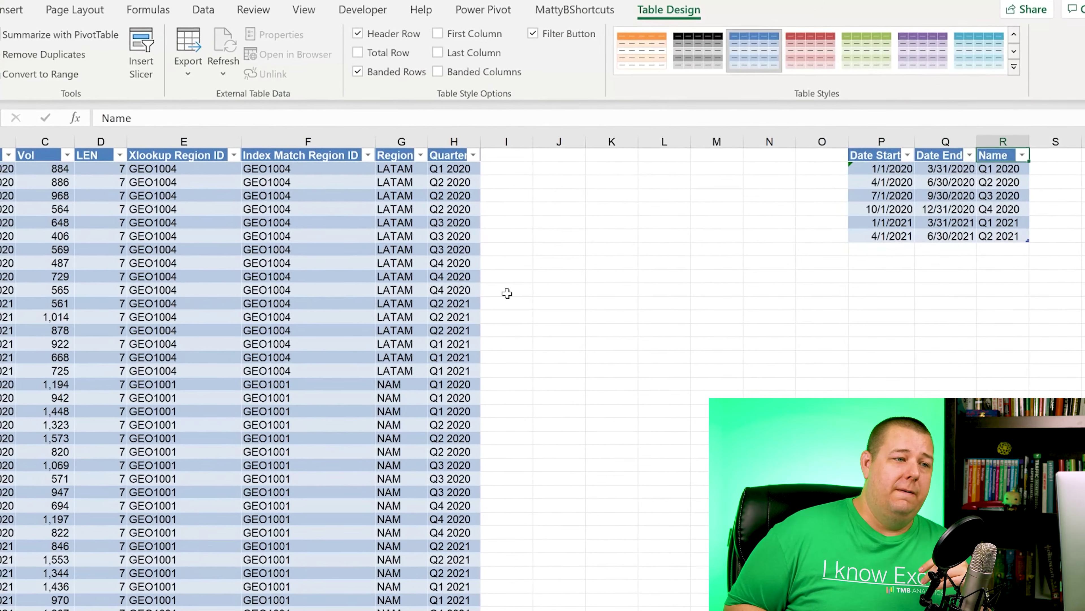
Step: Add a column to the volume table headed "Quarter by Vlookup" in I1 and autofit its width
{"action": "key", "text": "Down"}
{"action": "key", "text": "Left"}
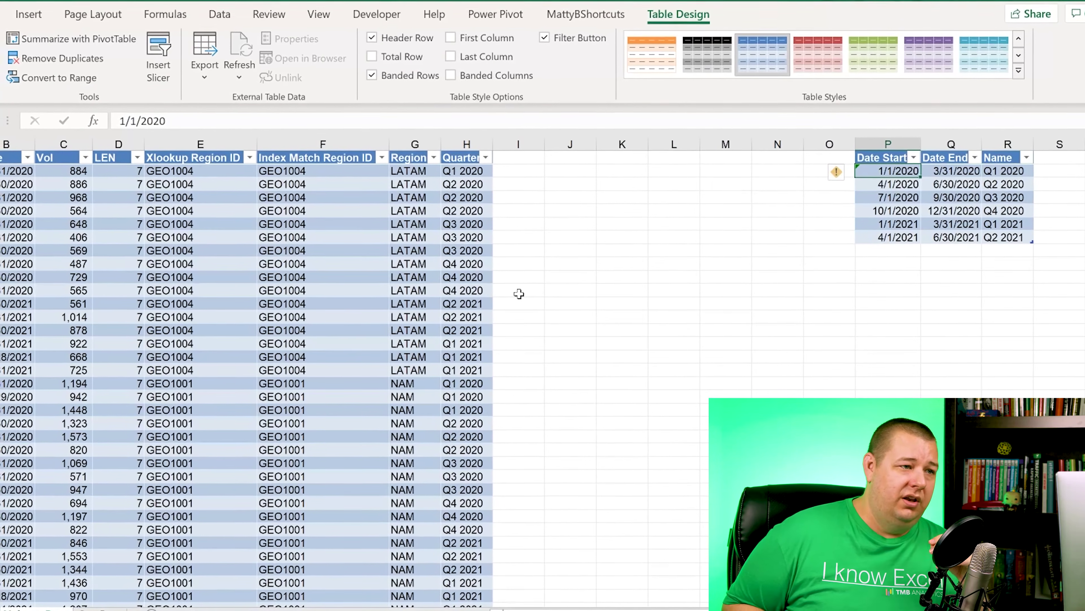
{"action": "key", "text": "Right"}
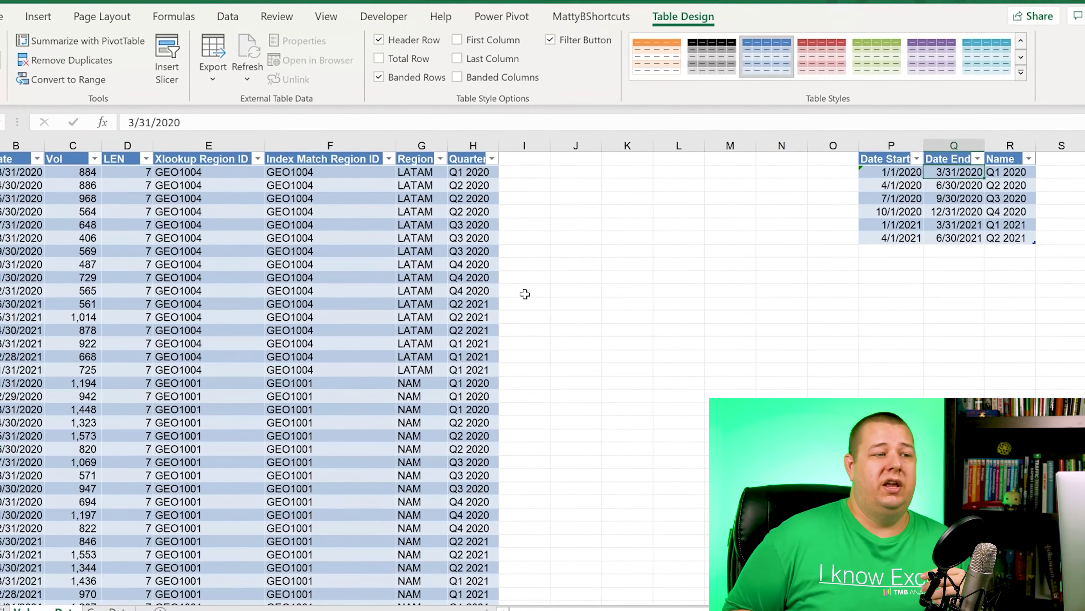
{"action": "key", "text": "Right"}
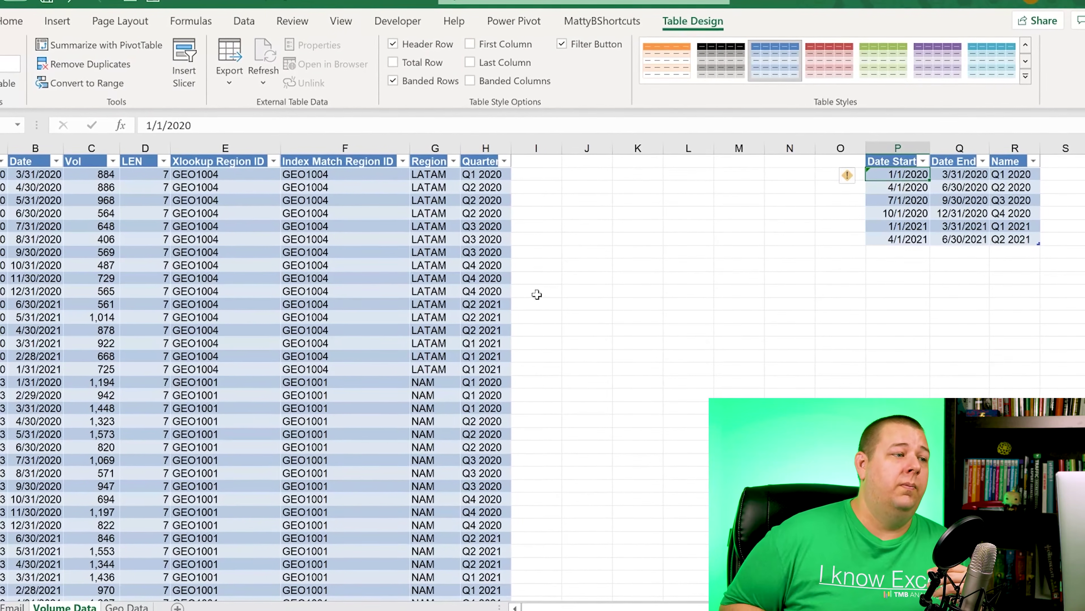
{"action": "key", "text": "Left"}
{"action": "key", "text": "Left"}
{"action": "key", "text": "Left"}
{"action": "key", "text": "Left"}
{"action": "key", "text": "Left"}
{"action": "key", "text": "Left"}
{"action": "key", "text": "Left"}
{"action": "key", "text": "Up"}
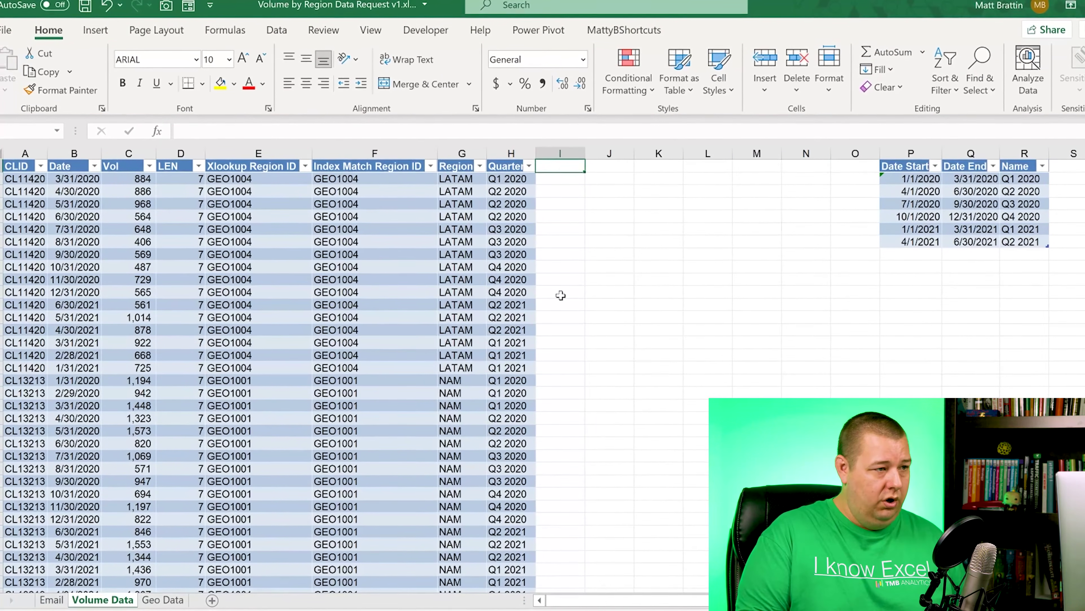
{"action": "type", "text": "Quarter by"}
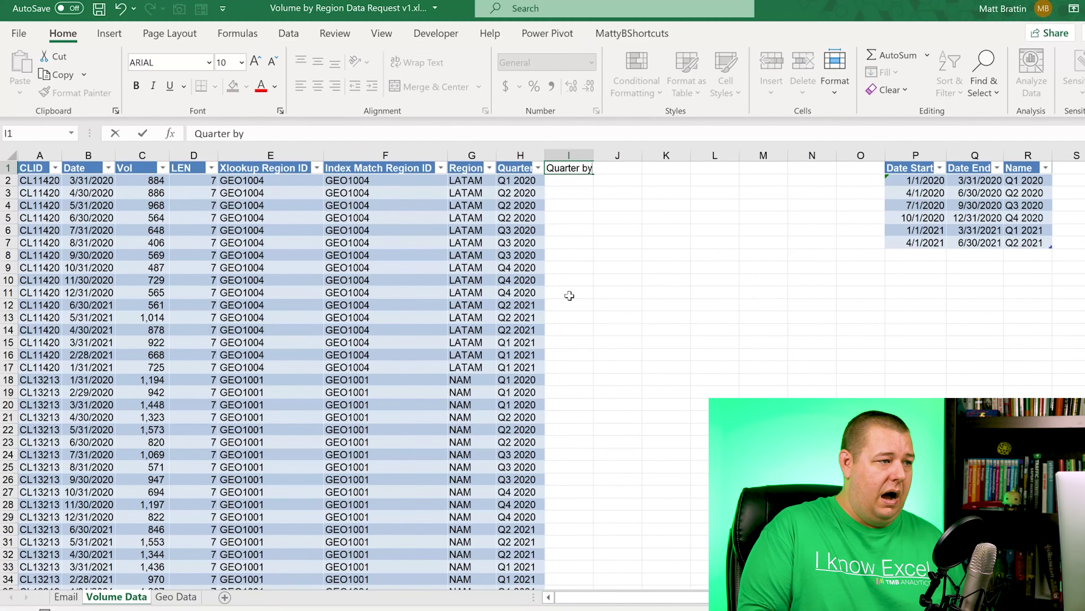
{"action": "type", "text": " Vlookup"}
{"action": "key", "text": "ctrl+Return"}
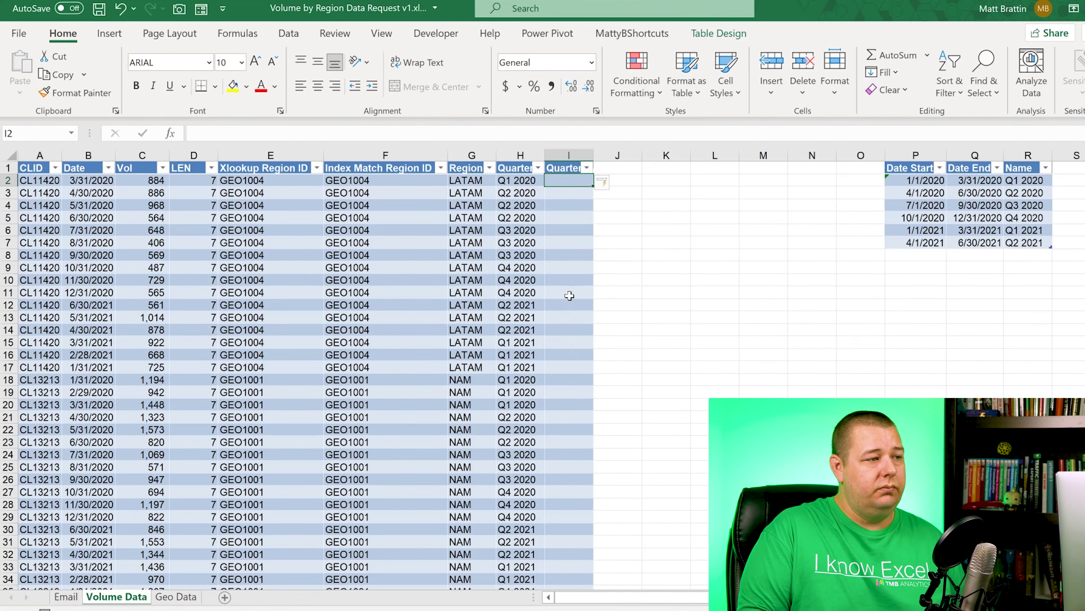
{"action": "key", "text": "alt+h"}
{"action": "key", "text": "o"}
{"action": "key", "text": "i"}
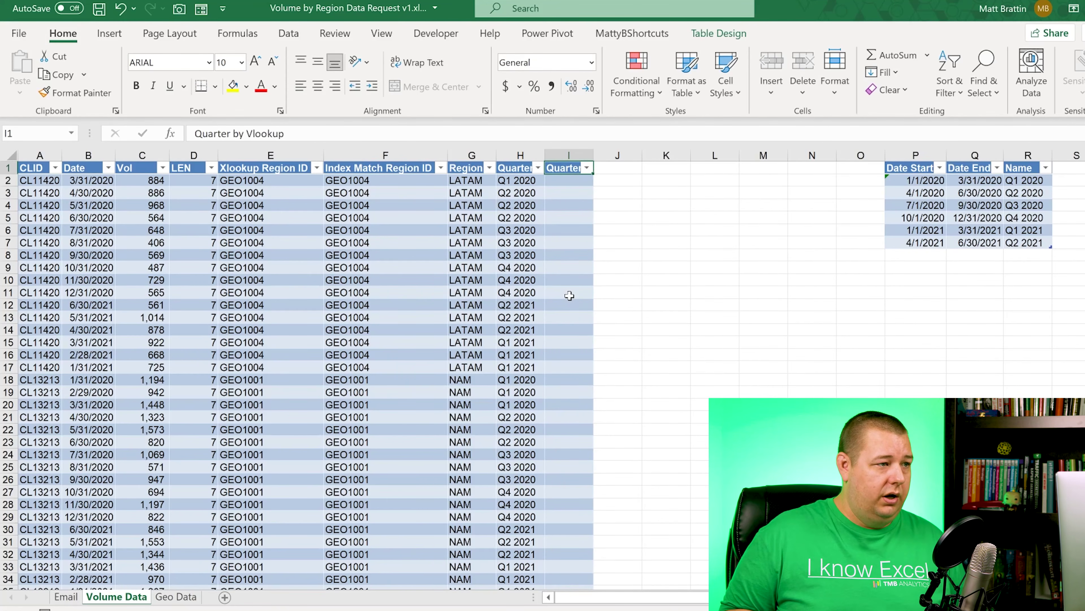
{"action": "key", "text": "Down"}
{"action": "type", "text": "=VLOOKUP("}
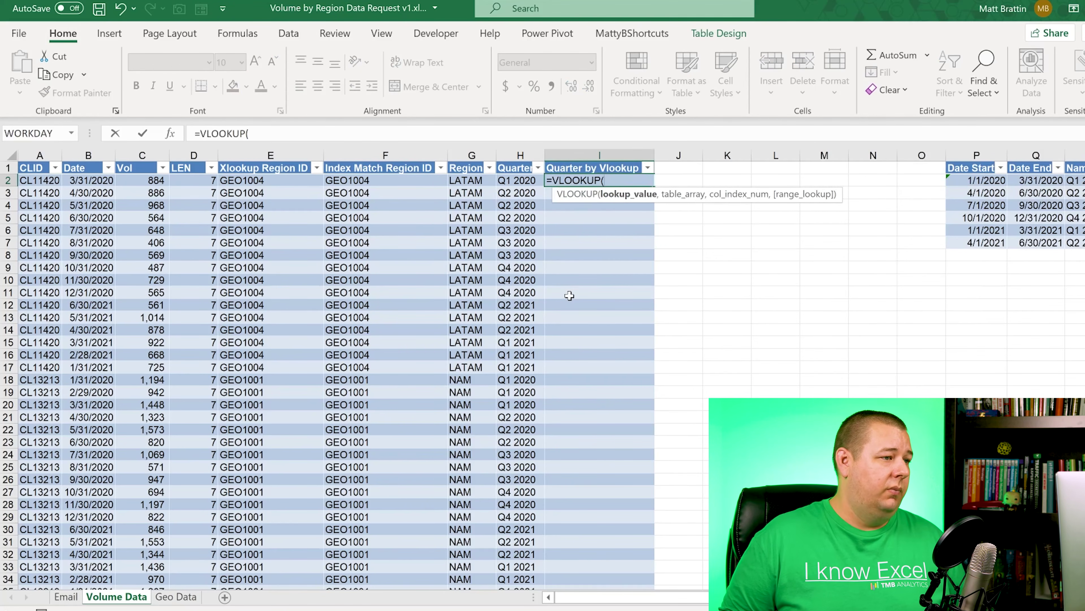
{"action": "key", "text": "Left"}
{"action": "key", "text": "Left"}
{"action": "key", "text": "Left"}
{"action": "key", "text": "Left"}
{"action": "key", "text": "Left"}
{"action": "key", "text": "Left"}
{"action": "key", "text": "Left"}
{"action": "type", "text": ","}
{"action": "key", "text": "Right"}
{"action": "key", "text": "Right"}
{"action": "key", "text": "Right"}
{"action": "key", "text": "Right"}
{"action": "key", "text": "Right"}
{"action": "key", "text": "Right"}
{"action": "key", "text": "Right"}
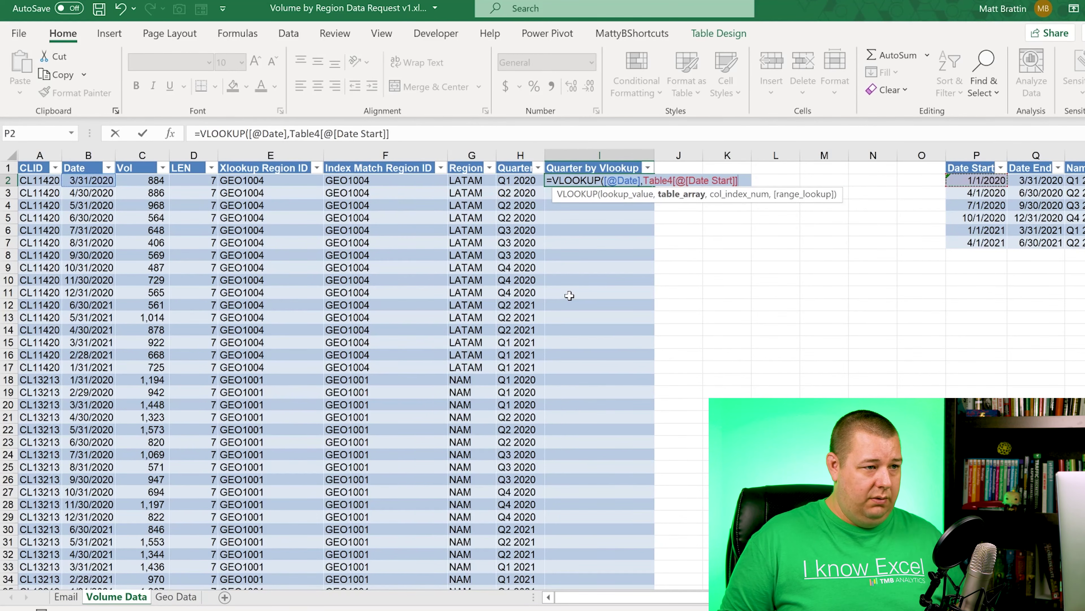
{"action": "key", "text": "ctrl+a"}
{"action": "key", "text": "Right"}
{"action": "key", "text": "Right"}
{"action": "key", "text": "Right"}
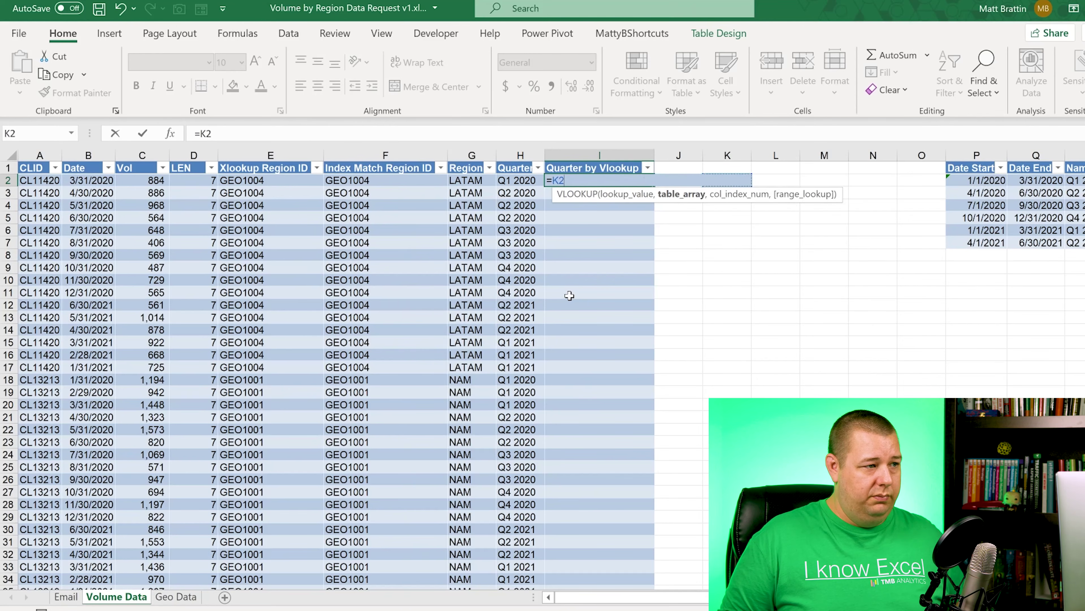
{"action": "key", "text": "Right"}
{"action": "key", "text": "Right"}
{"action": "key", "text": "Right"}
{"action": "key", "text": "Right"}
{"action": "key", "text": "ctrl+shift+Right"}
{"action": "key", "text": "ctrl+shift+Down"}
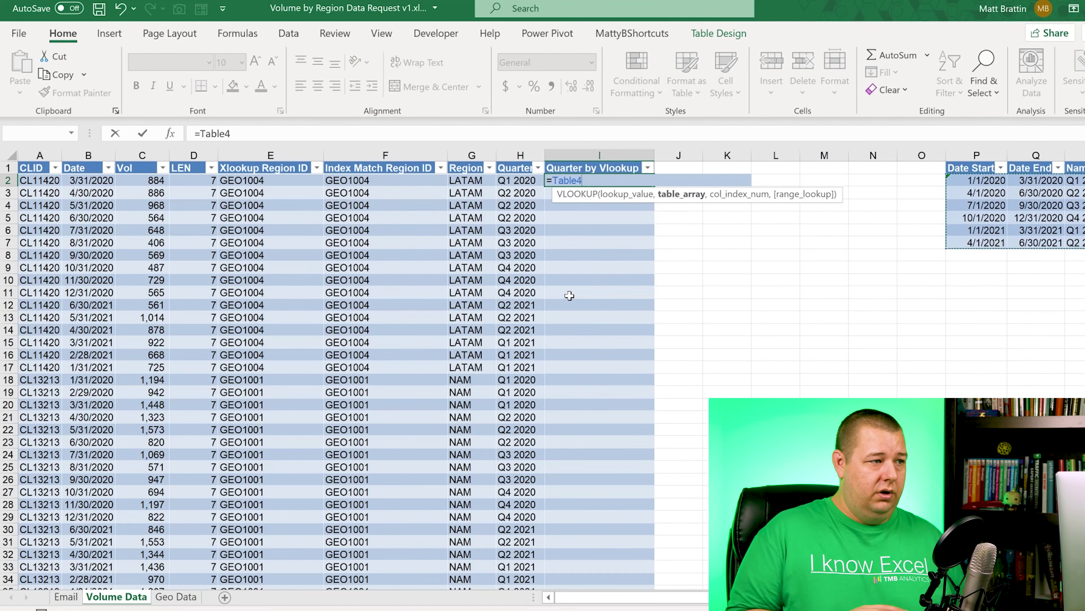
{"action": "key", "text": "BackSpace"}
Step: Begin a VLOOKUP in I2 with the row's Date as lookup value and the whole quarter lookup table, Table4, as table array
{"action": "type", "text": "vl"}
{"action": "key", "text": "Tab"}
{"action": "key", "text": "Left"}
{"action": "key", "text": "Left"}
{"action": "key", "text": "Left"}
{"action": "key", "text": "Left"}
{"action": "key", "text": "Left"}
{"action": "key", "text": "Left"}
{"action": "key", "text": "Left"}
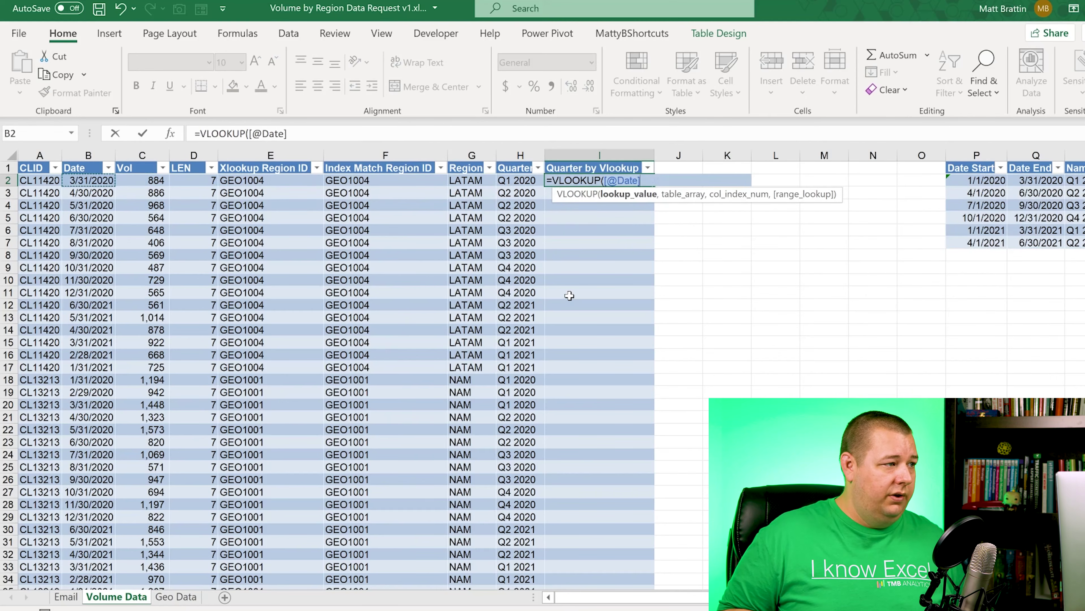
{"action": "type", "text": ","}
{"action": "key", "text": "Right"}
{"action": "key", "text": "Right"}
{"action": "key", "text": "Right"}
{"action": "key", "text": "Right"}
{"action": "key", "text": "Right"}
{"action": "key", "text": "Right"}
{"action": "key", "text": "Right"}
{"action": "key", "text": "Right"}
{"action": "key", "text": "Right"}
{"action": "key", "text": "Right"}
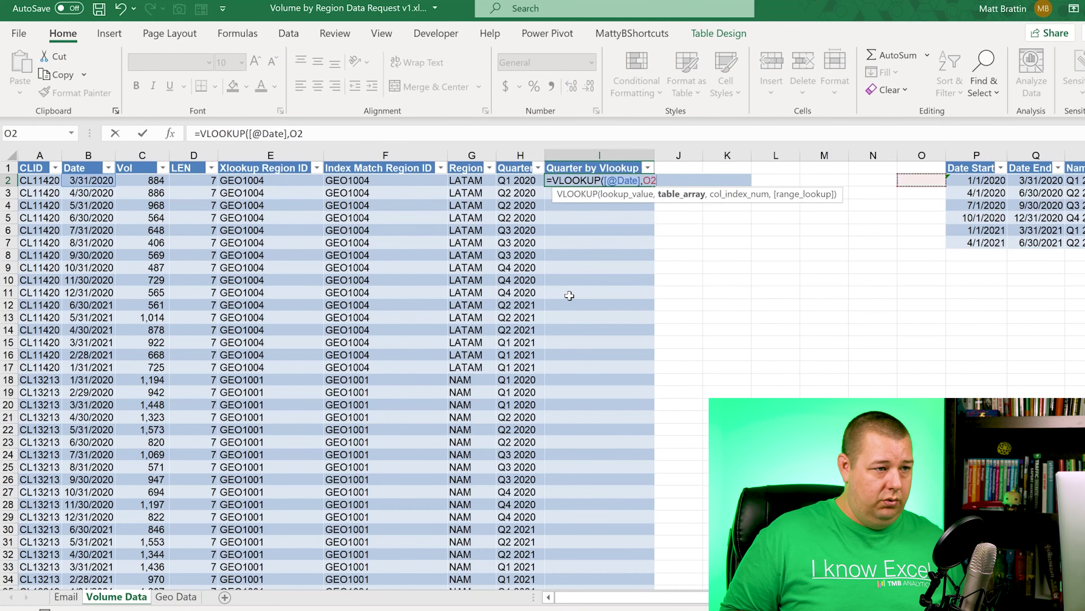
{"action": "key", "text": "ctrl+Left"}
{"action": "key", "text": "ctrl+shift+Right"}
{"action": "key", "text": "ctrl+shift+Down"}
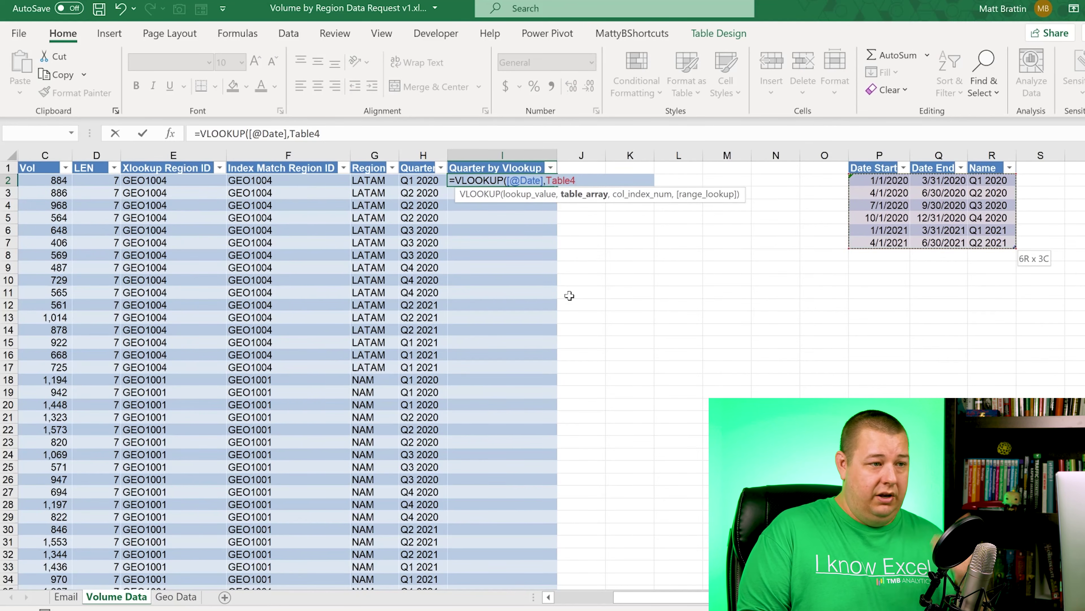
Step: Complete the VLOOKUP with column index 3 and TRUE for approximate match, filling the Quarter by Vlookup column
{"action": "type", "text": ","}
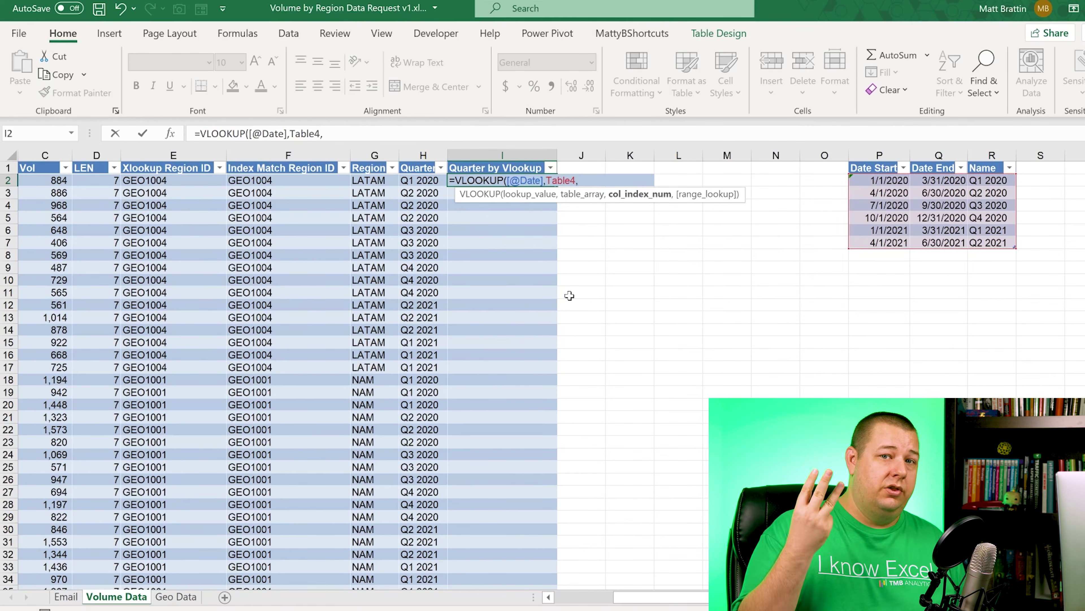
{"action": "type", "text": "3"}
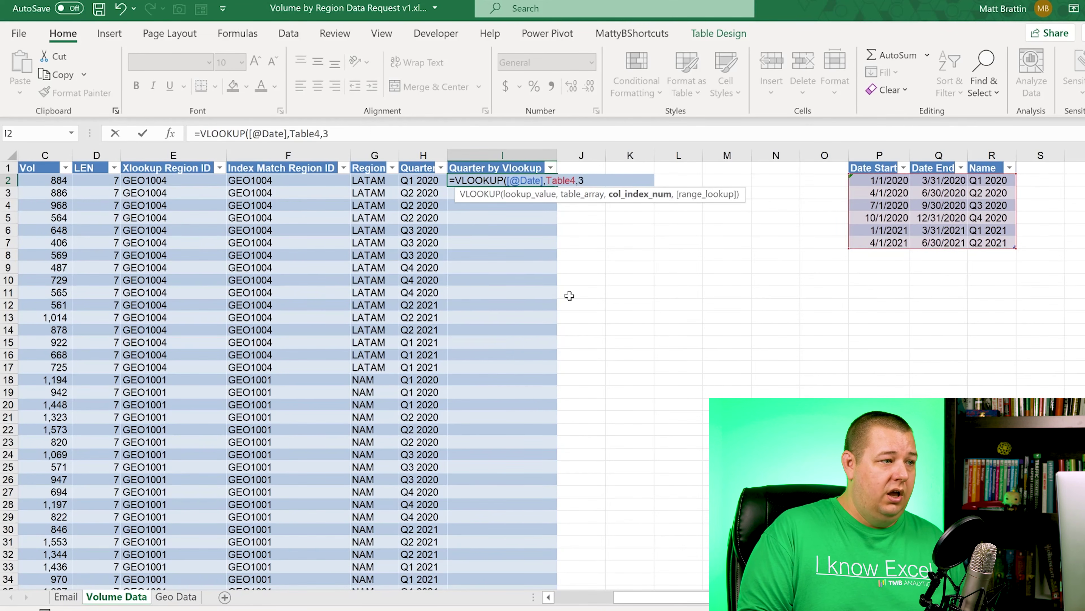
{"action": "type", "text": ","}
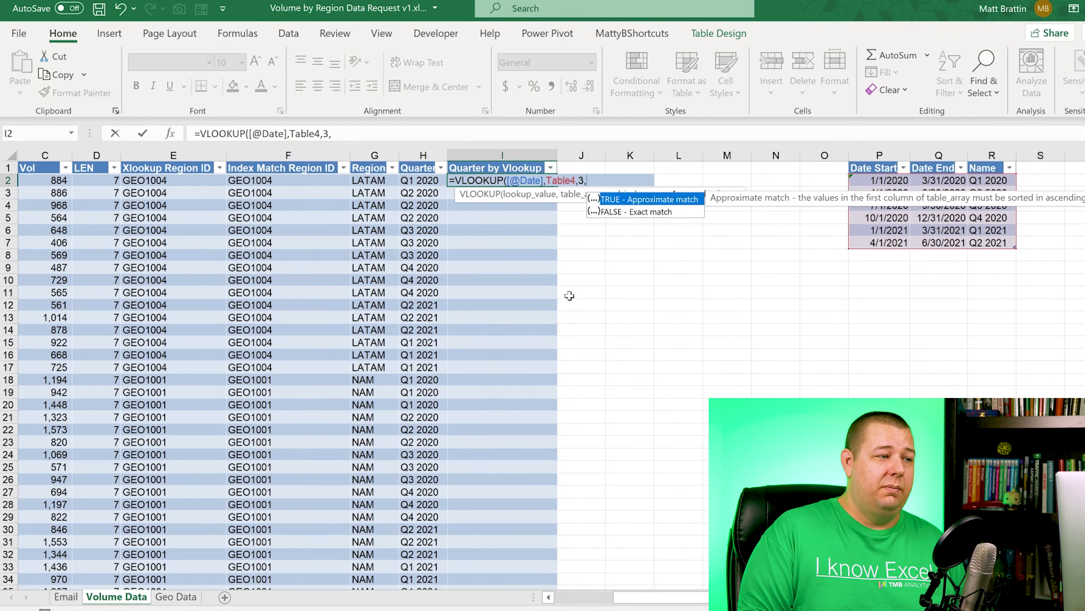
{"action": "type", "text": "TRUE"}
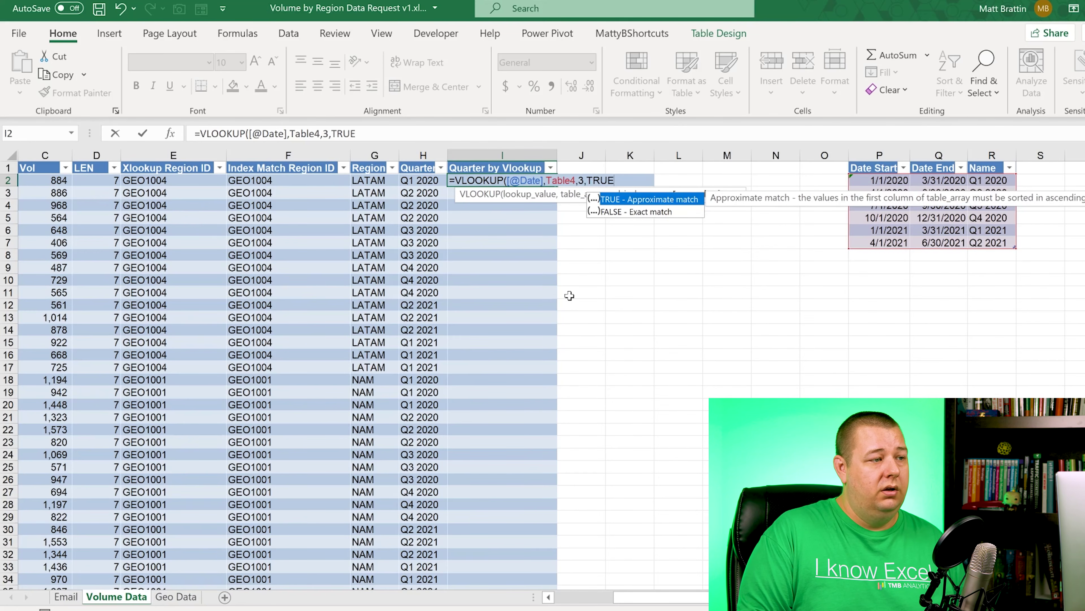
{"action": "type", "text": ")"}
{"action": "key", "text": "Return"}
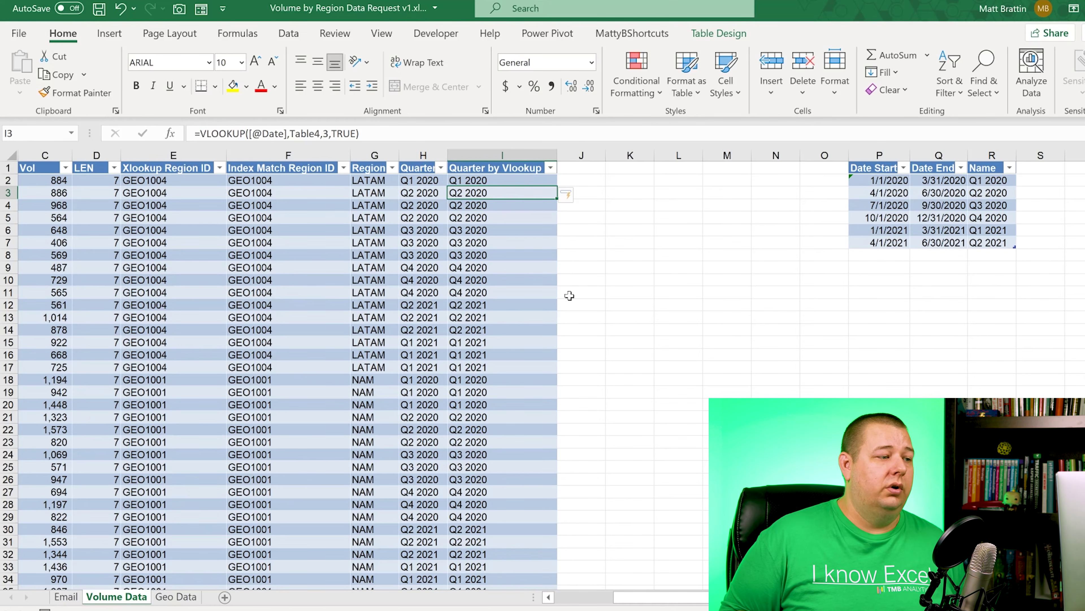
Step: Check the Quarter by Vlookup column down to its last row, and examine the largest values in the Vol column's filter list
{"action": "key", "text": "ctrl+Down"}
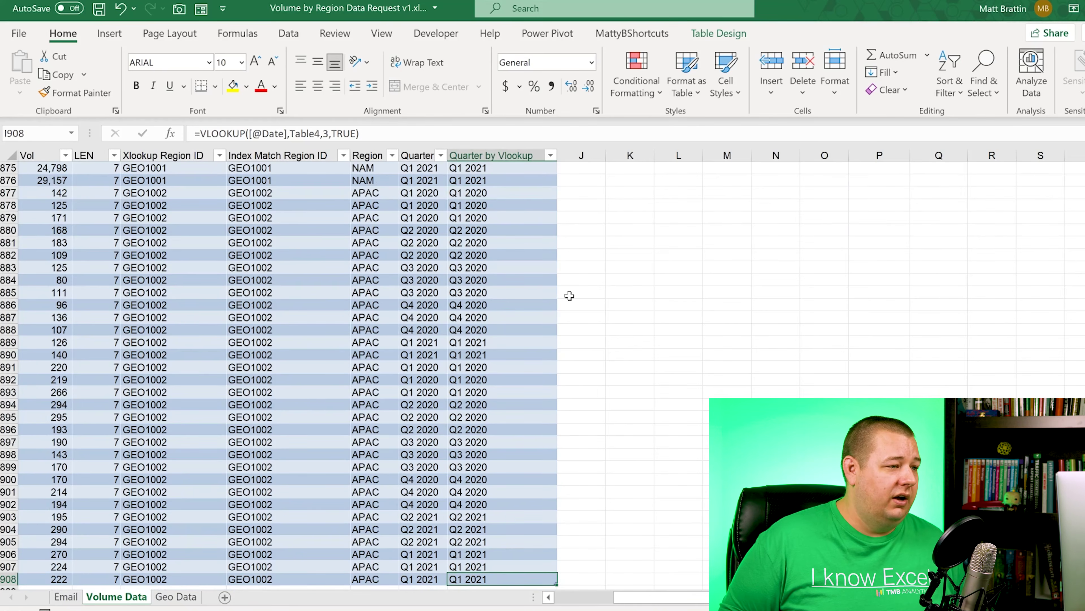
{"action": "key", "text": "ctrl+Up"}
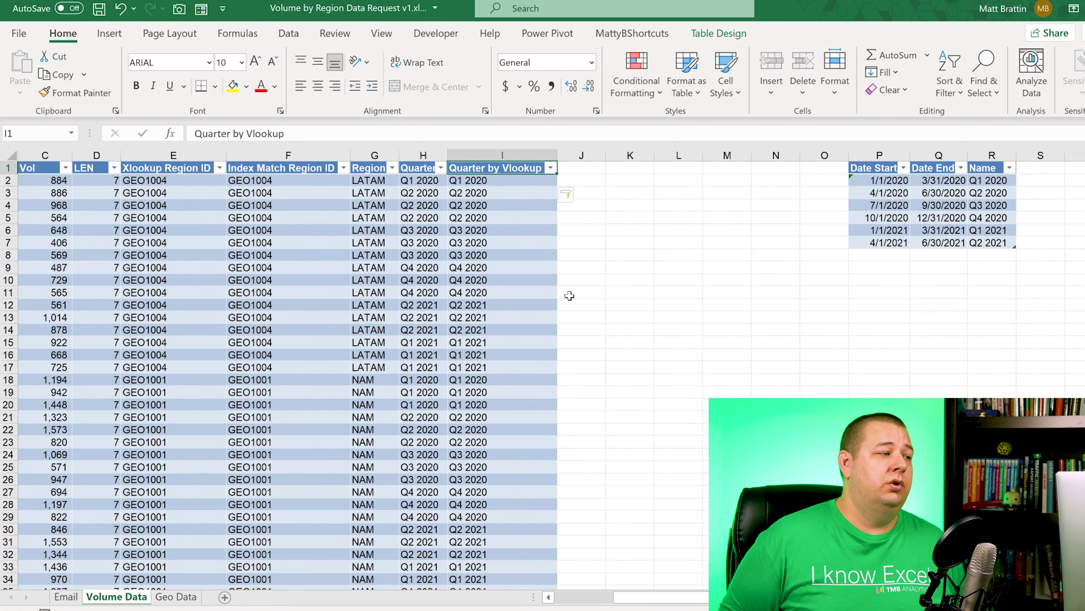
{"action": "key", "text": "Left"}
{"action": "key", "text": "Left"}
{"action": "key", "text": "Left"}
{"action": "key", "text": "Left"}
{"action": "key", "text": "Left"}
{"action": "key", "text": "Left"}
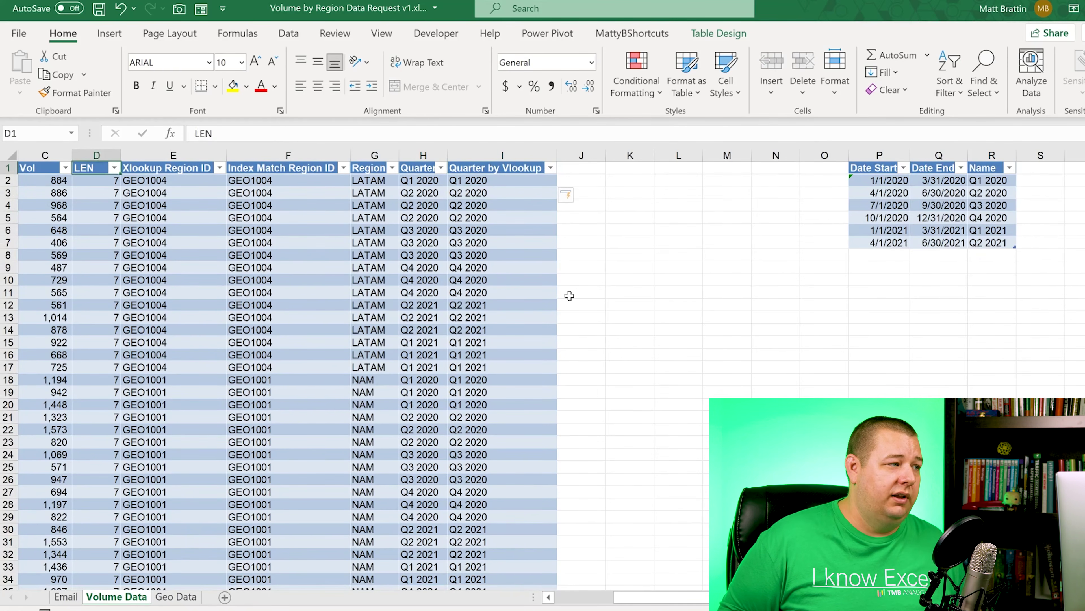
{"action": "key", "text": "Down"}
{"action": "key", "text": "Up"}
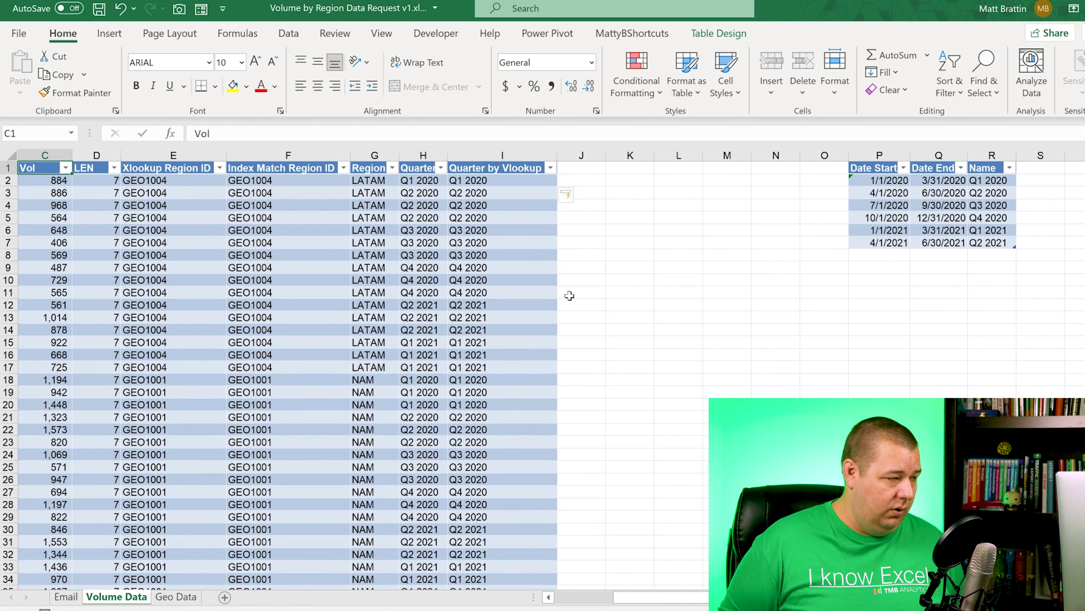
{"action": "key", "text": "alt+Down"}
{"action": "key", "text": "Down"}
{"action": "key", "text": "Down"}
{"action": "key", "text": "Down"}
{"action": "key", "text": "Down"}
{"action": "key", "text": "Down"}
{"action": "key", "text": "Down"}
{"action": "key", "text": "Down"}
{"action": "key", "text": "Down"}
{"action": "key", "text": "Down"}
{"action": "key", "text": "Down"}
{"action": "key", "text": "Down"}
{"action": "key", "text": "Down"}
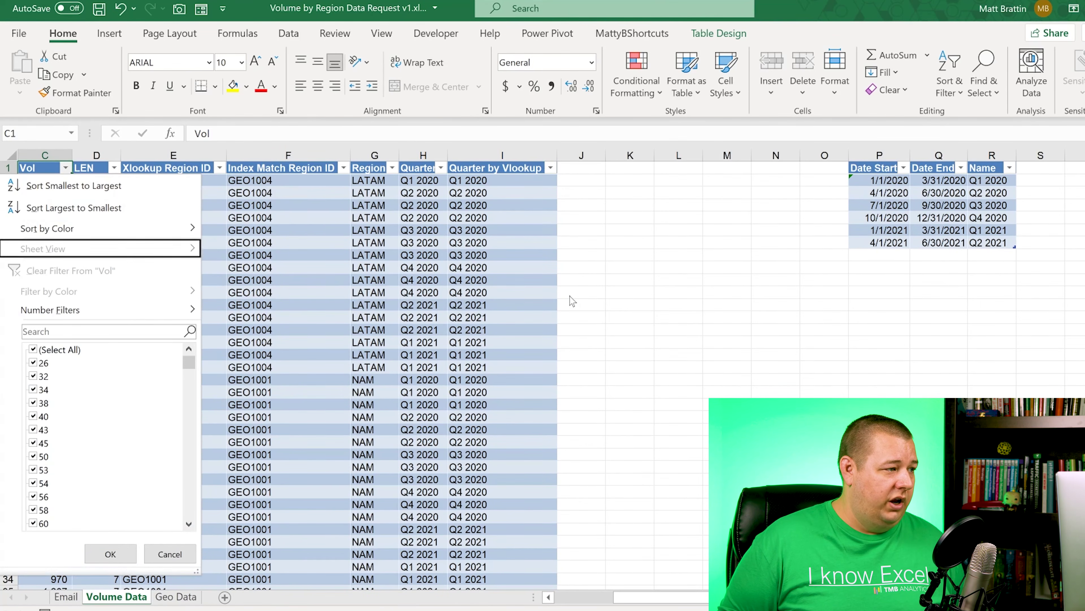
{"action": "key", "text": "End"}
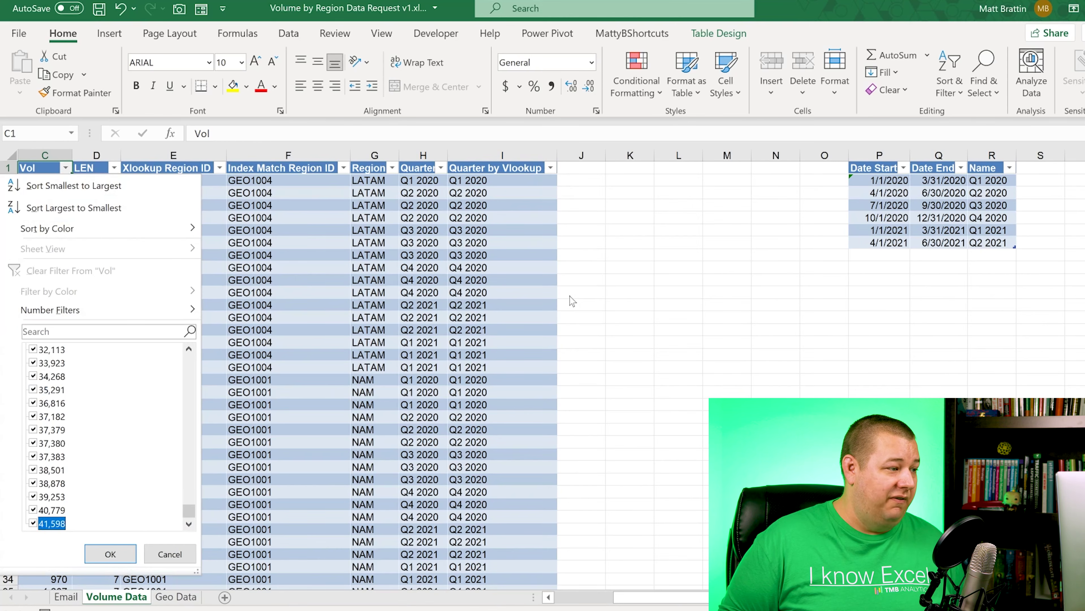
{"action": "key", "text": "Escape"}
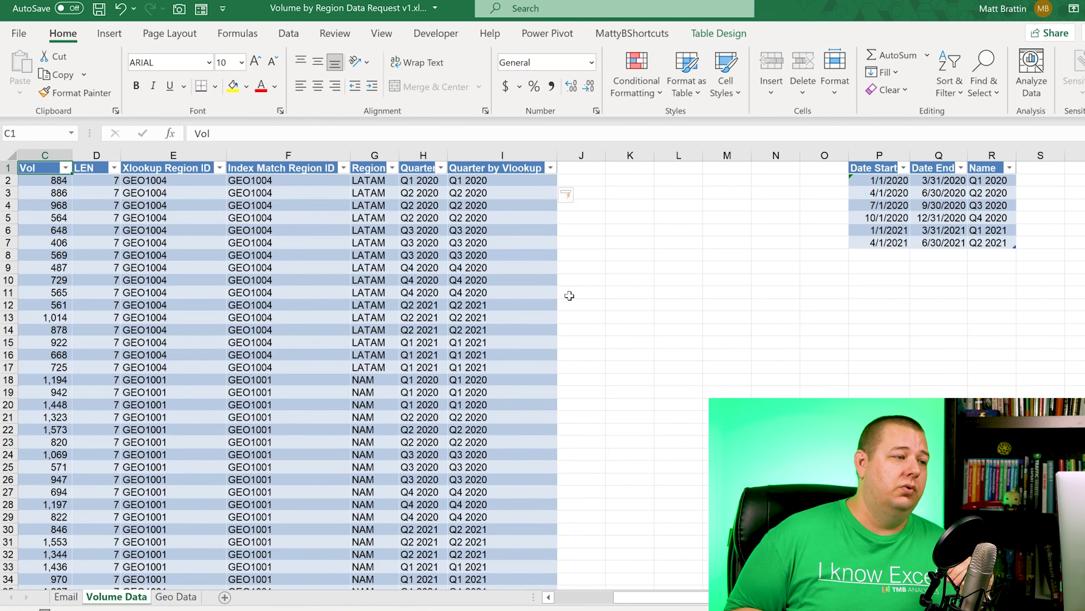
Step: Rename the date-range quarter lookup table as Quarters
{"action": "key", "text": "Right"}
{"action": "key", "text": "ctrl+Right"}
{"action": "key", "text": "Right"}
{"action": "key", "text": "Right"}
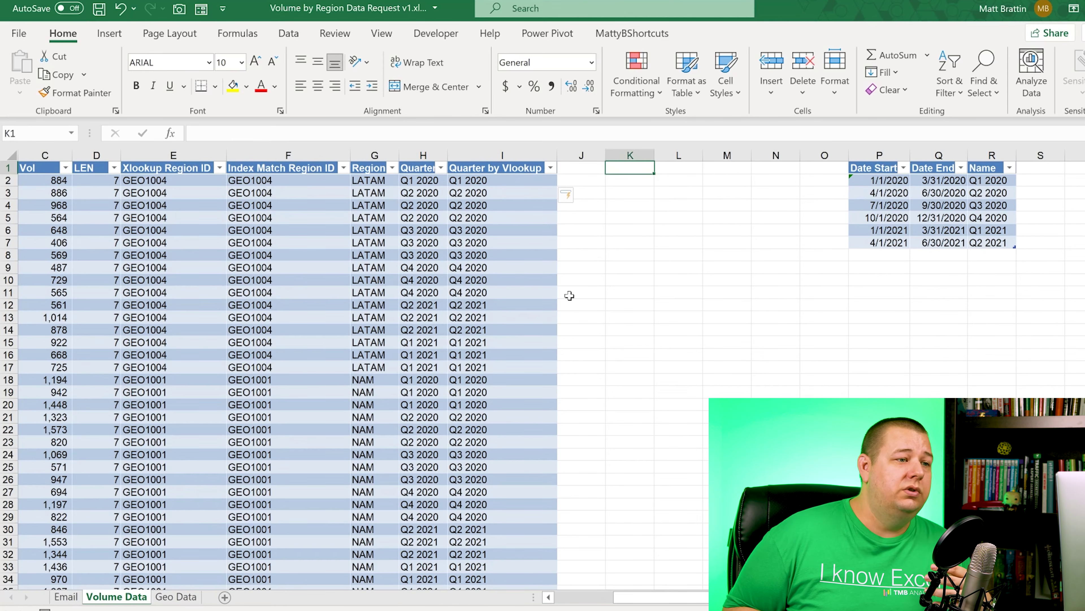
{"action": "key", "text": "Right"}
{"action": "key", "text": "Right"}
{"action": "key", "text": "Right"}
{"action": "key", "text": "Right"}
{"action": "key", "text": "Right"}
{"action": "key", "text": "Down"}
{"action": "key", "text": "Right"}
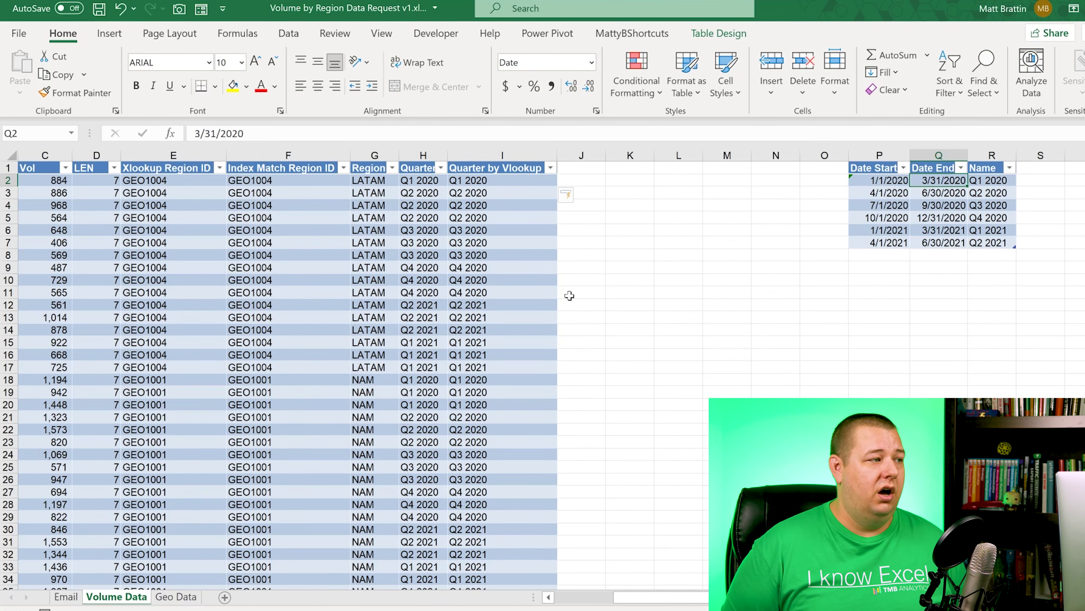
{"action": "key", "text": "alt+j"}
{"action": "key", "text": "t"}
{"action": "key", "text": "a"}
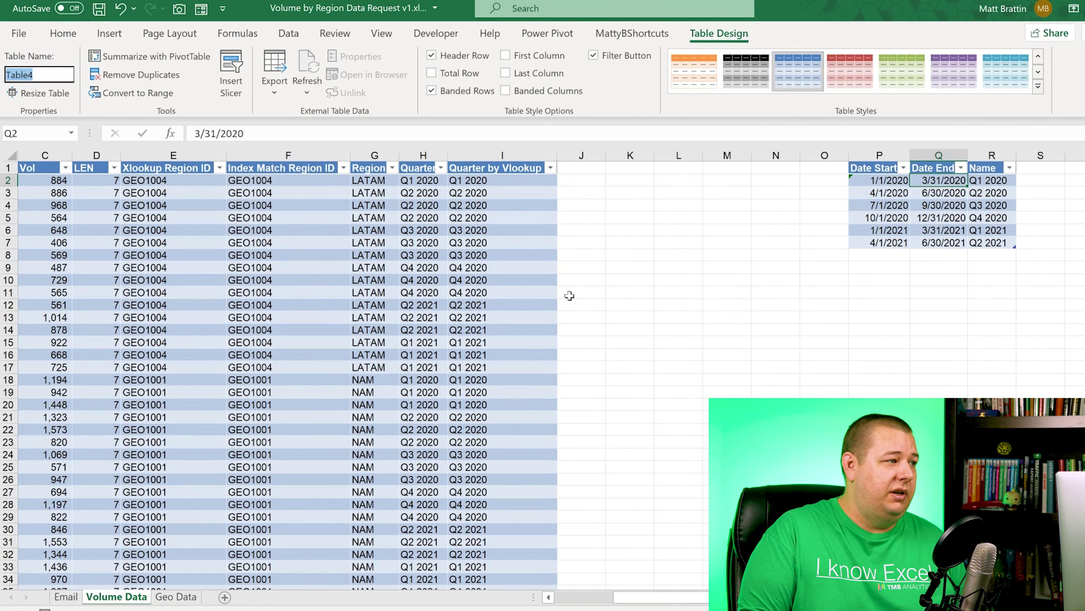
{"action": "type", "text": "Quarters"}
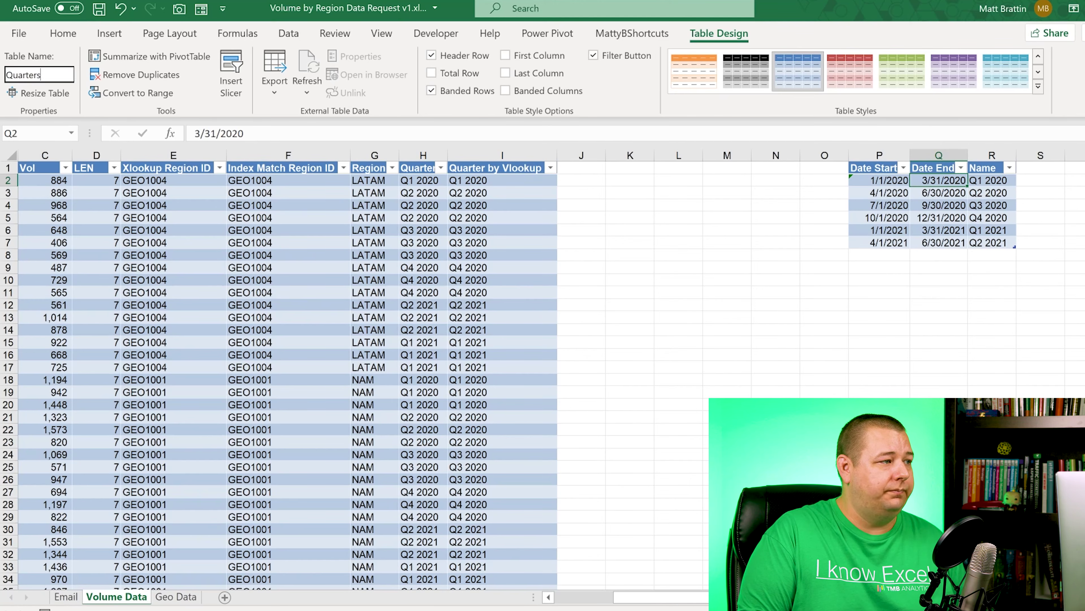
{"action": "key", "text": "Return"}
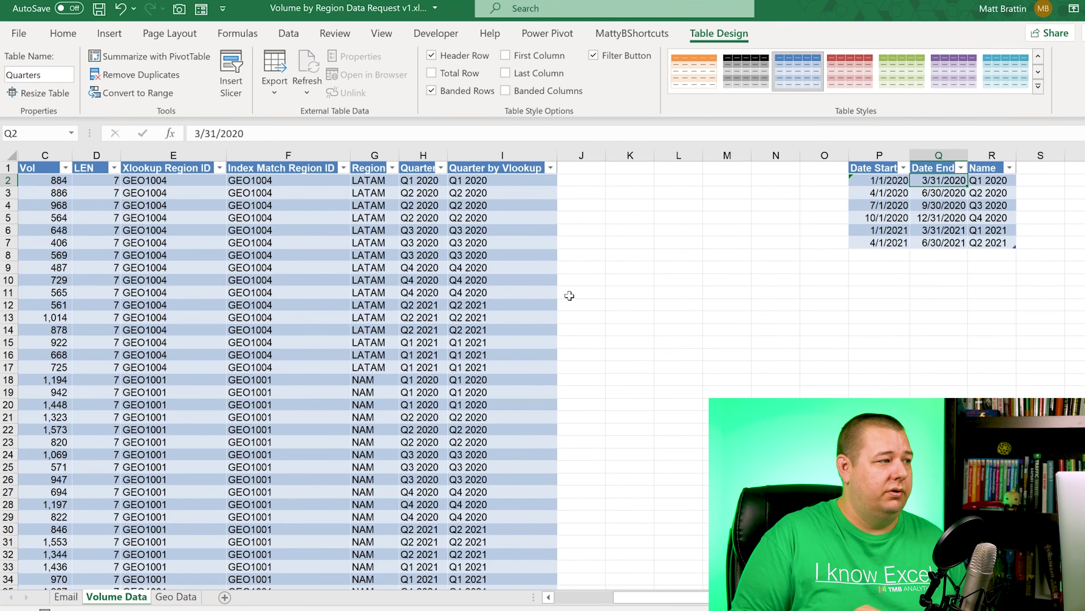
Step: Reread the board's volume request on the Email sheet and return to Volume Data
{"action": "key", "text": "Left"}
{"action": "key", "text": "Left"}
{"action": "key", "text": "Left"}
{"action": "key", "text": "Up"}
{"action": "key", "text": "ctrl+Left"}
{"action": "key", "text": "ctrl+Left"}
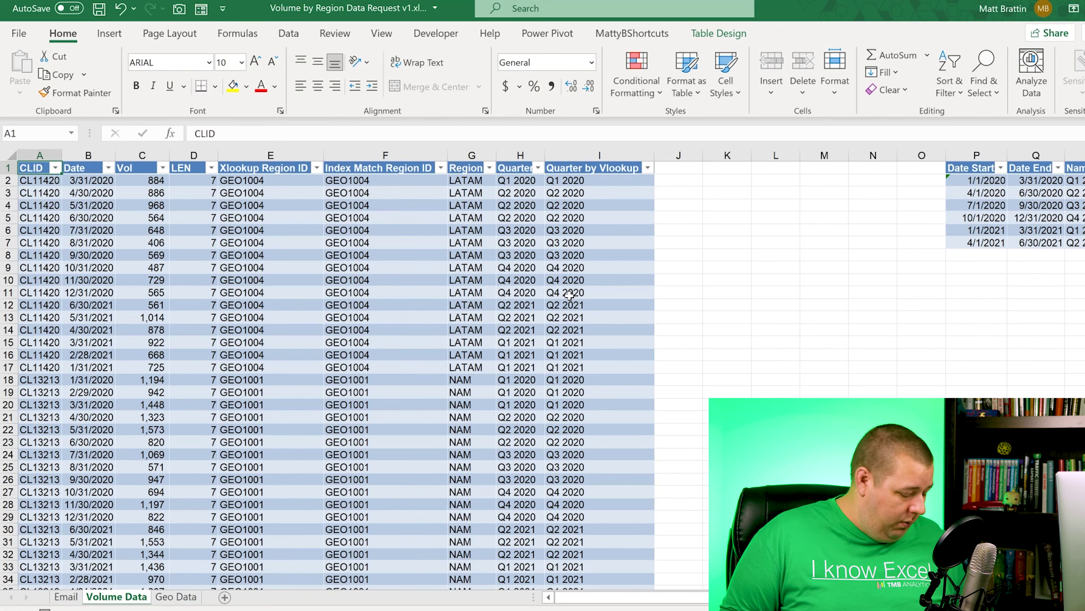
{"action": "key", "text": "ctrl+Page_Up"}
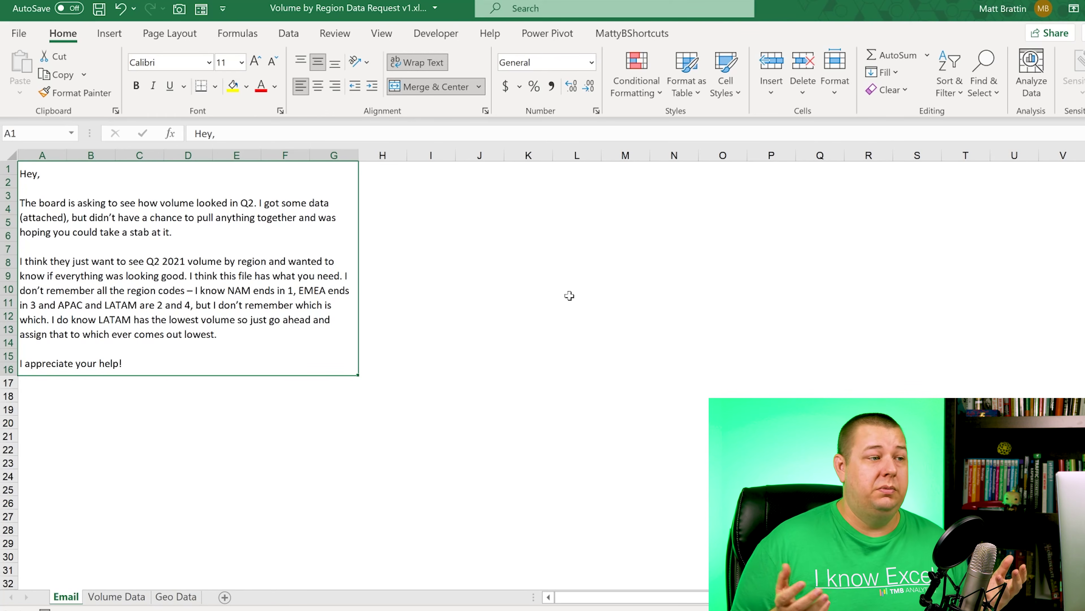
{"action": "key", "text": "ctrl+Page_Down"}
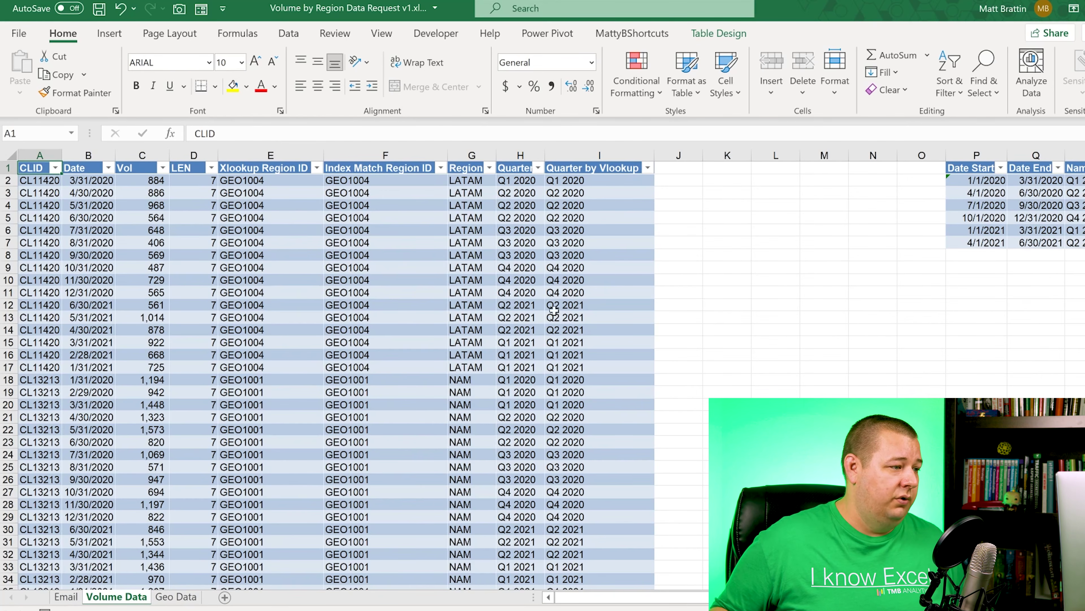
{"action": "right_click", "coordinate": [136, 597]}
{"action": "left_click", "coordinate": [175, 557]}
{"action": "left_click", "coordinate": [188, 599]}
{"action": "right_click", "coordinate": [176, 596]}
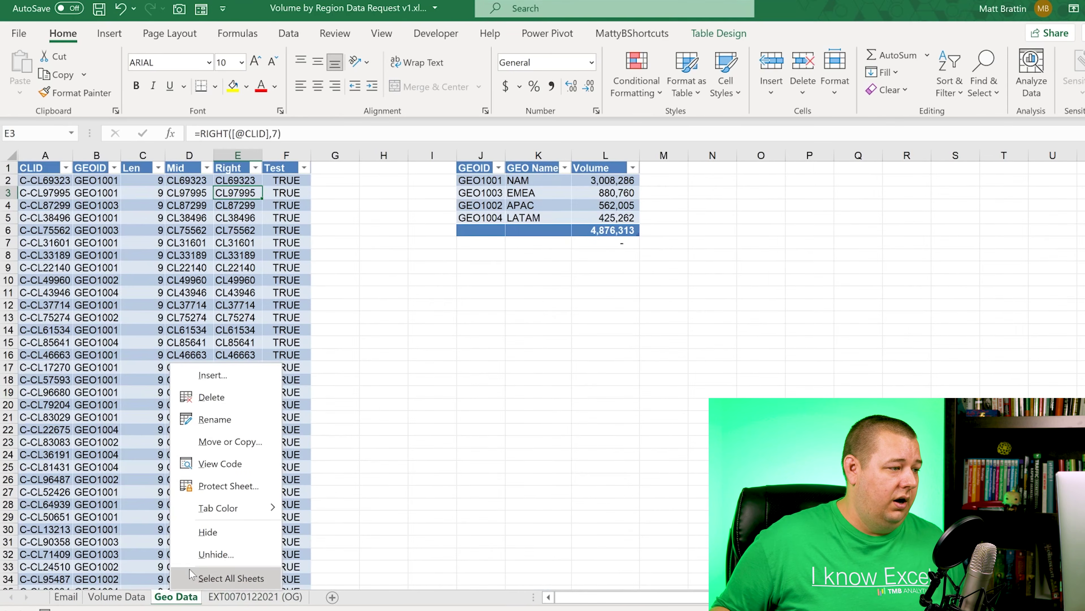
{"action": "left_click", "coordinate": [207, 554]}
{"action": "left_click", "coordinate": [213, 596]}
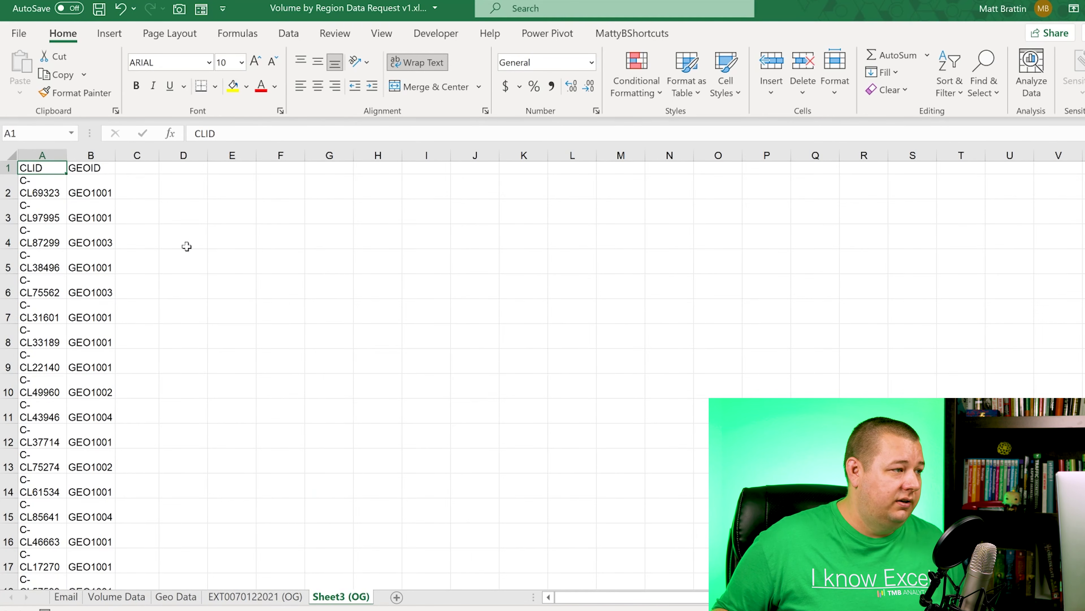
Step: Add a Region column directly after the Test column of the client table on the Geo Data sheet
{"action": "left_click", "coordinate": [175, 596]}
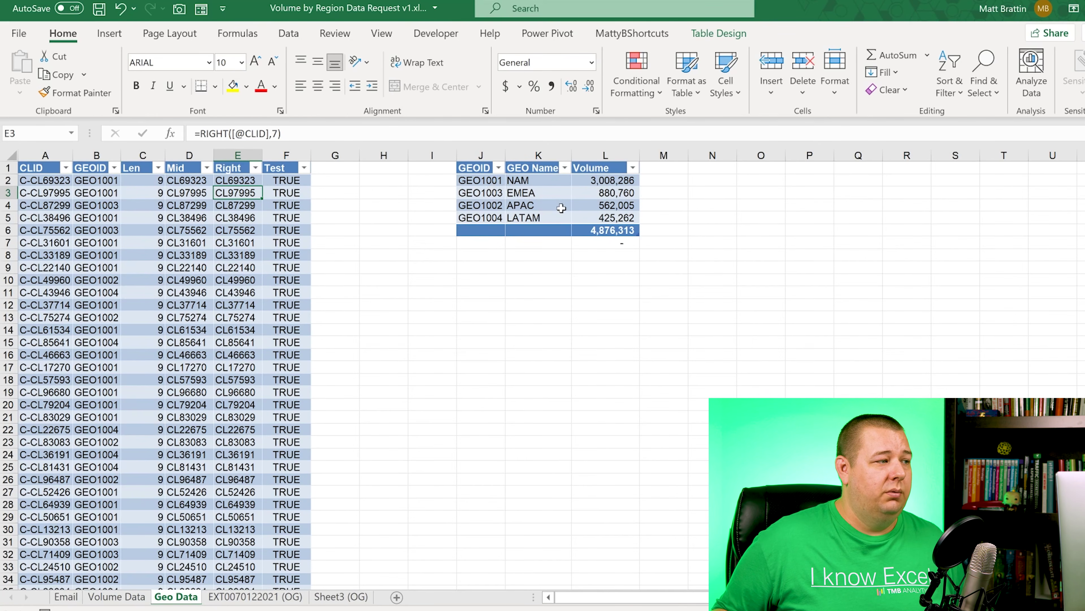
{"action": "left_click", "coordinate": [341, 168]}
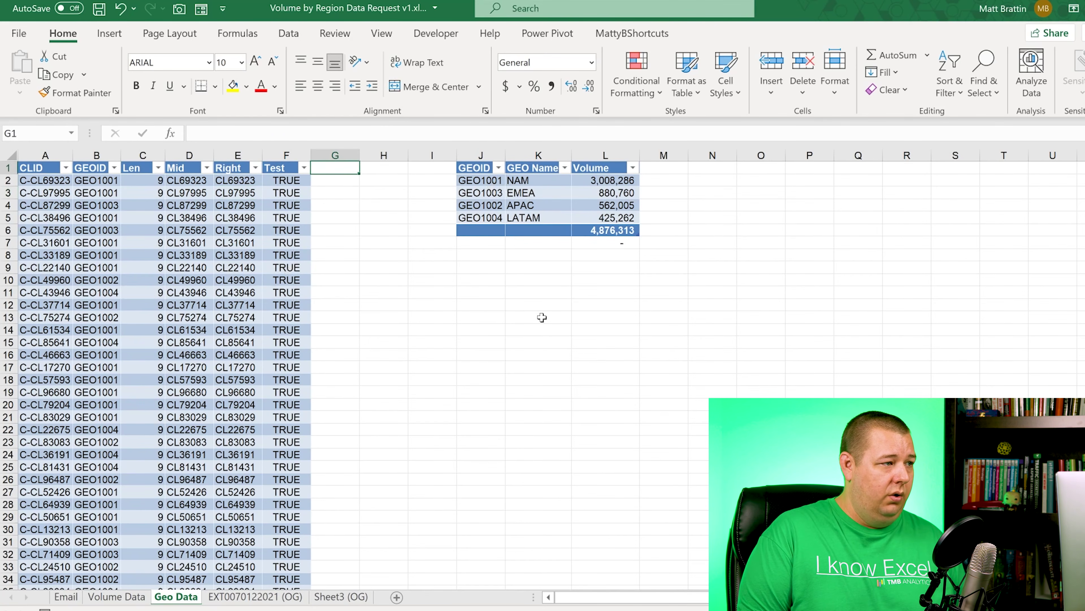
{"action": "type", "text": "Region"}
{"action": "key", "text": "Return"}
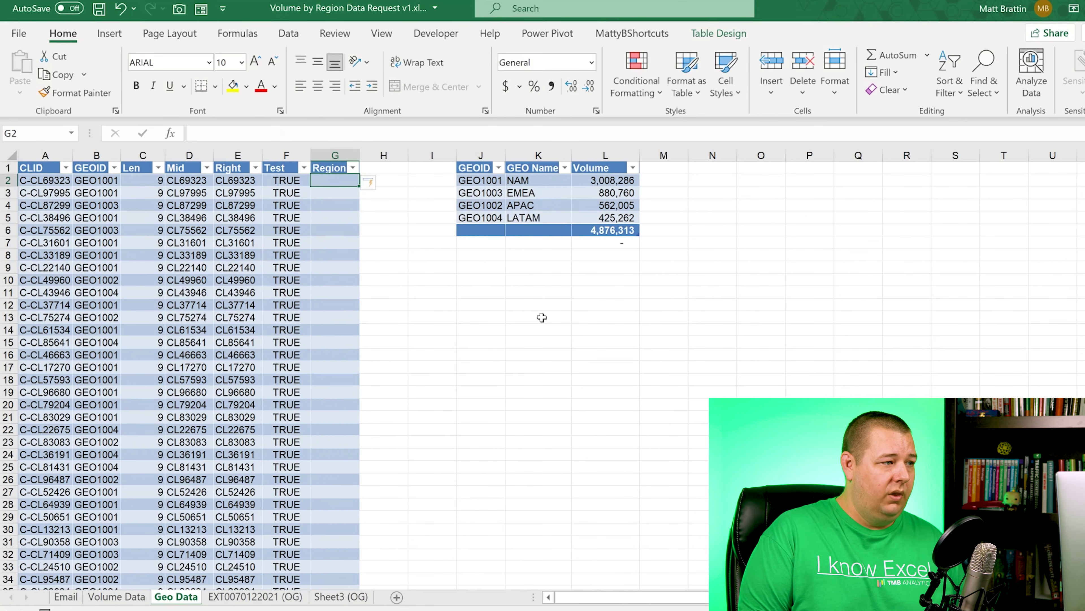
Step: Begin a VLOOKUP in the first Region cell, using the same row's GEOID as the lookup value
{"action": "type", "text": "="}
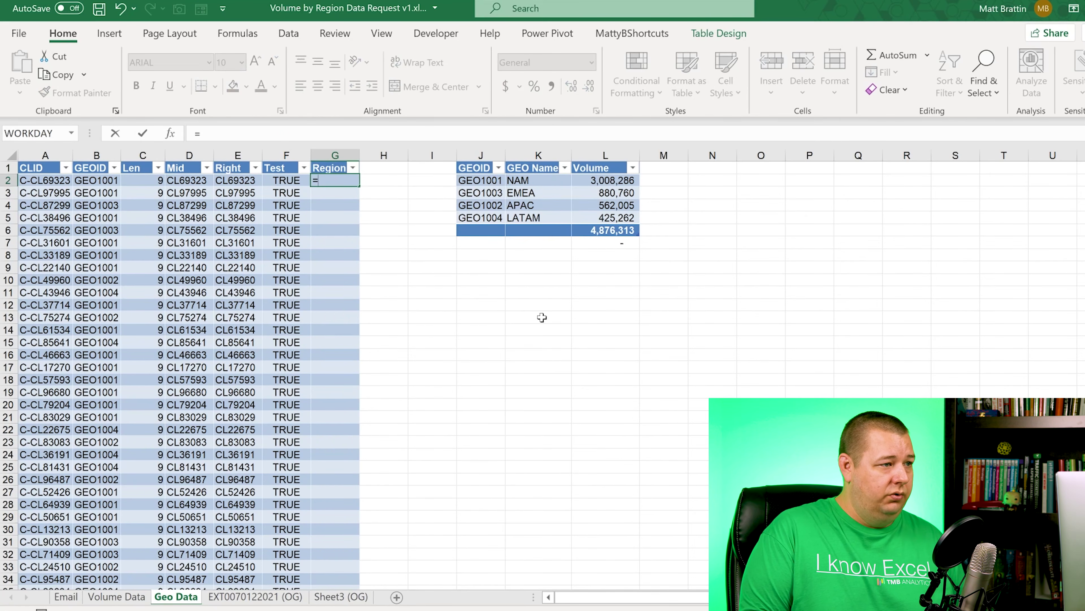
{"action": "type", "text": "vlookup("}
{"action": "key", "text": "Left"}
{"action": "key", "text": "Left"}
{"action": "key", "text": "Left"}
{"action": "key", "text": "Left"}
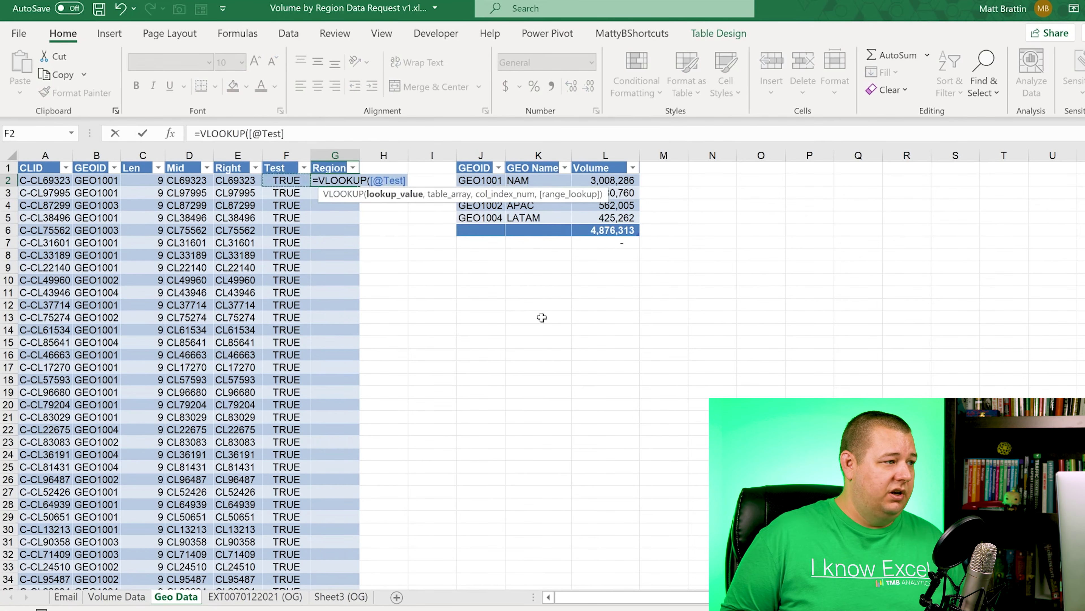
{"action": "key", "text": "Left"}
{"action": "type", "text": ","}
Step: Complete the VLOOKUP with GEONames' GEOID to GEO Name columns, column index 2 and FALSE for exact match, filling the Region column
{"action": "key", "text": "Right"}
{"action": "key", "text": "Right"}
{"action": "key", "text": "Right"}
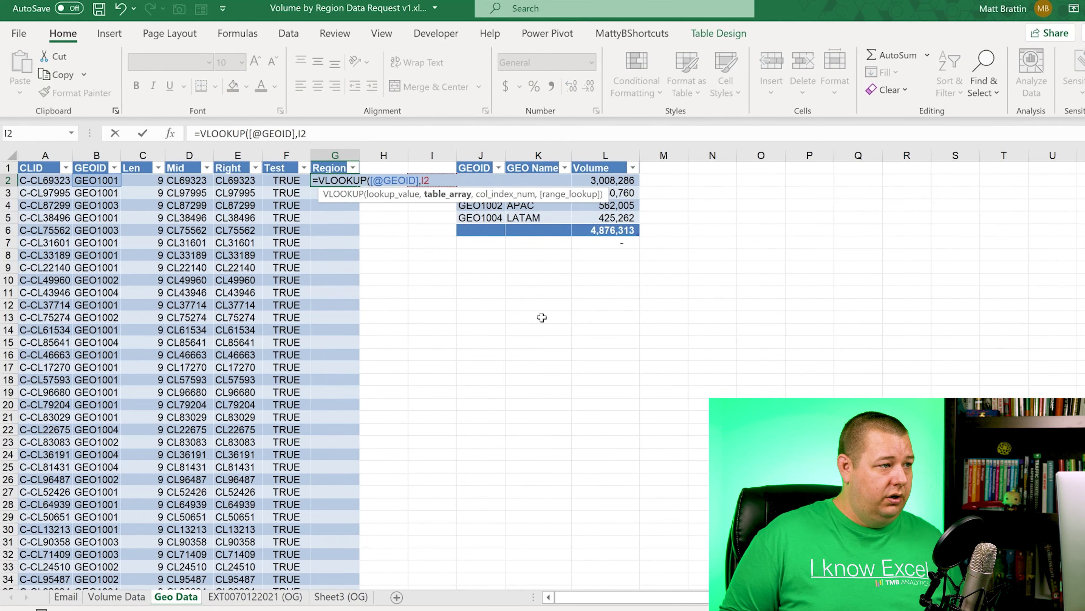
{"action": "key", "text": "shift+Right"}
{"action": "key", "text": "shift+Right"}
{"action": "key", "text": "ctrl+shift+Down"}
{"action": "key", "text": "shift+Left"}
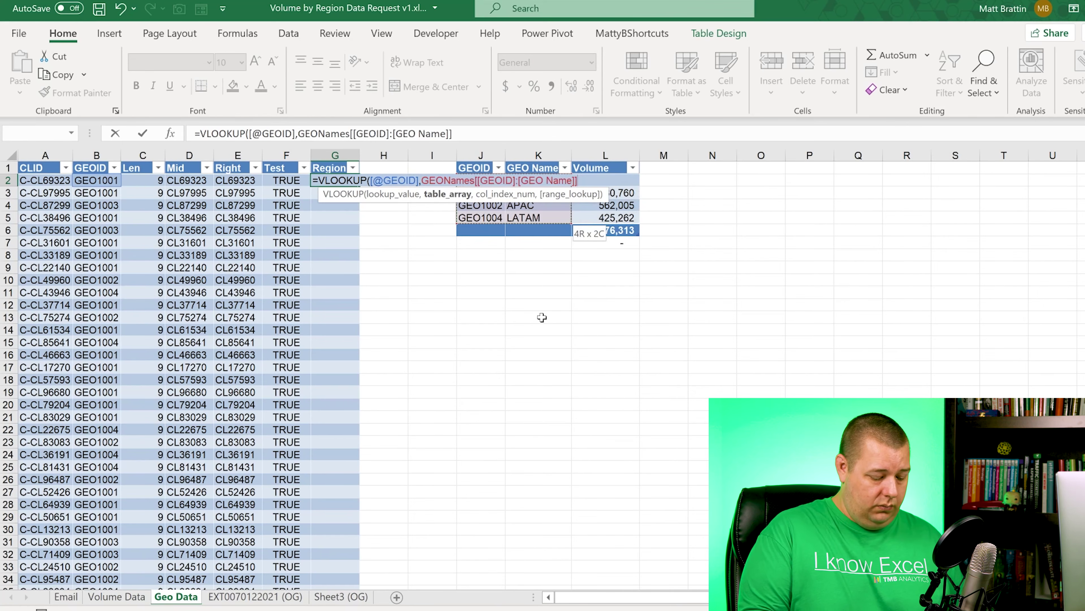
{"action": "type", "text": ",2"}
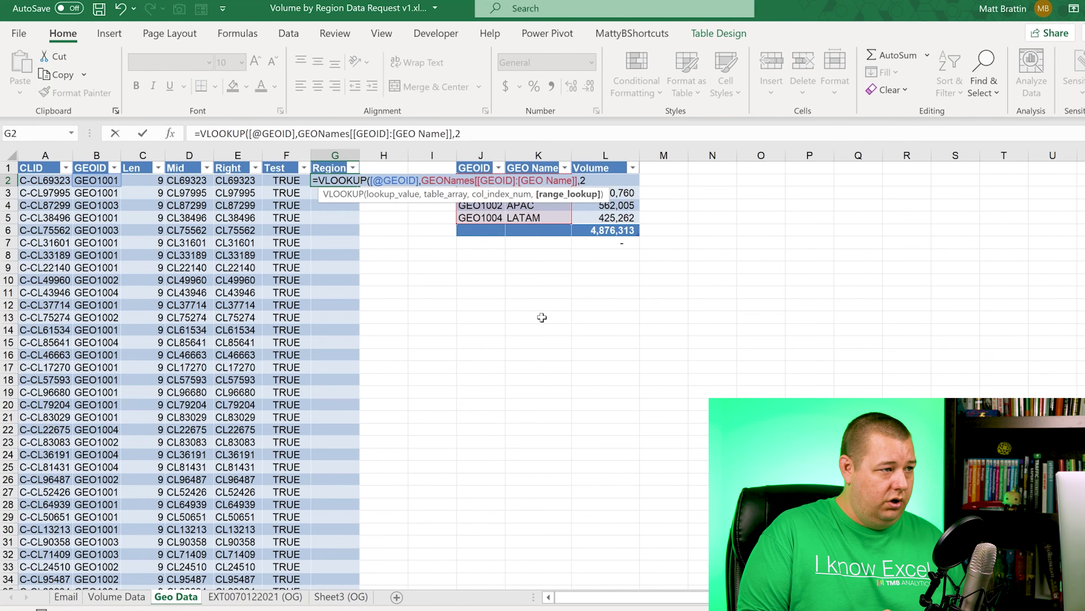
{"action": "type", "text": ",false)"}
{"action": "key", "text": "Return"}
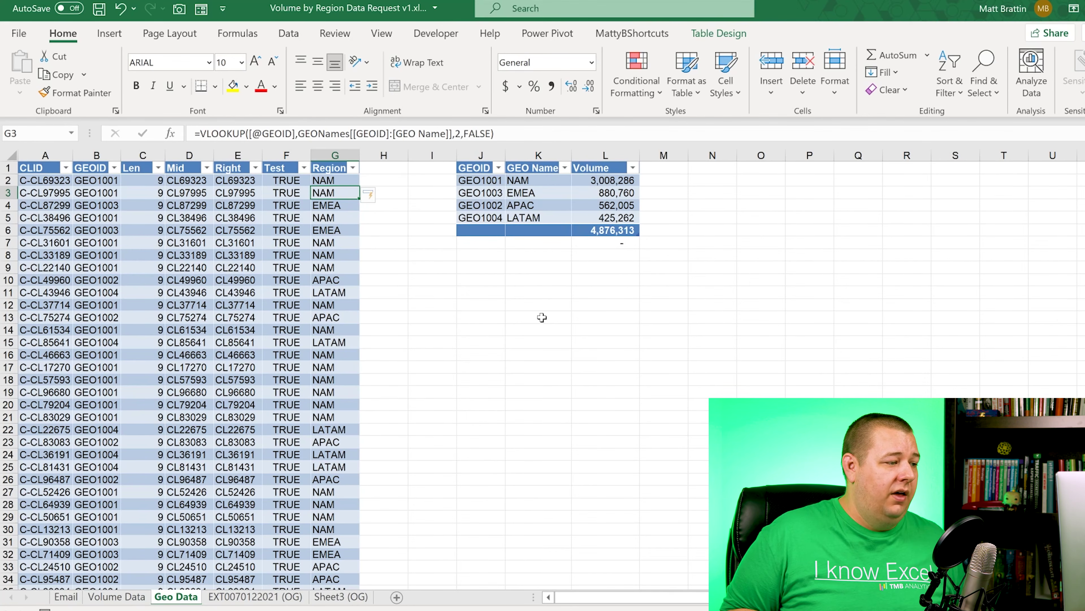
{"action": "key", "text": "ctrl+Page_Down"}
{"action": "key", "text": "Right"}
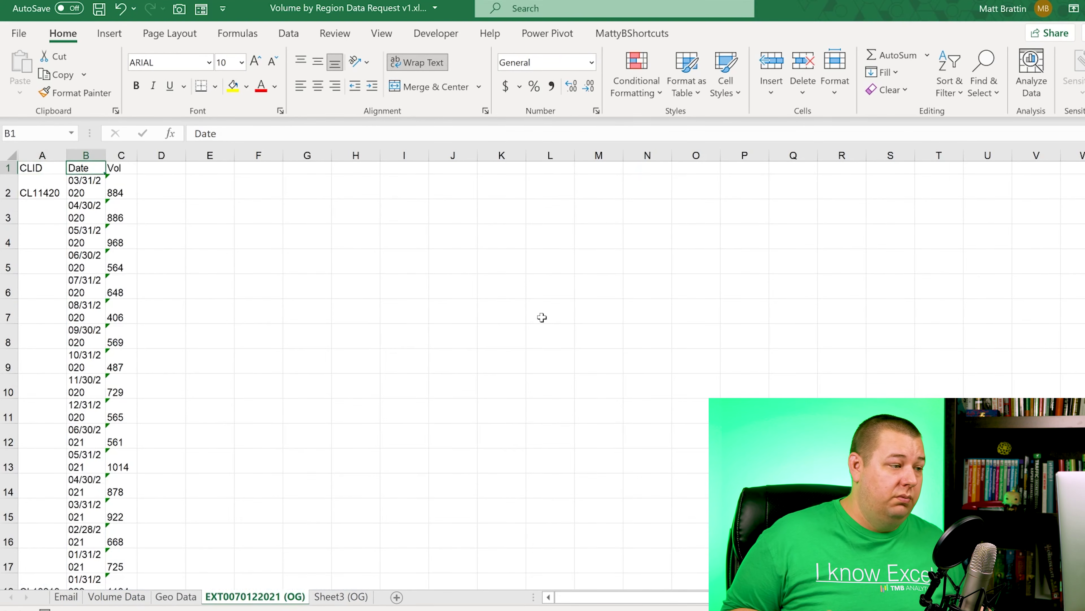
{"action": "key", "text": "ctrl+Page_Up"}
{"action": "key", "text": "ctrl+Page_Up"}
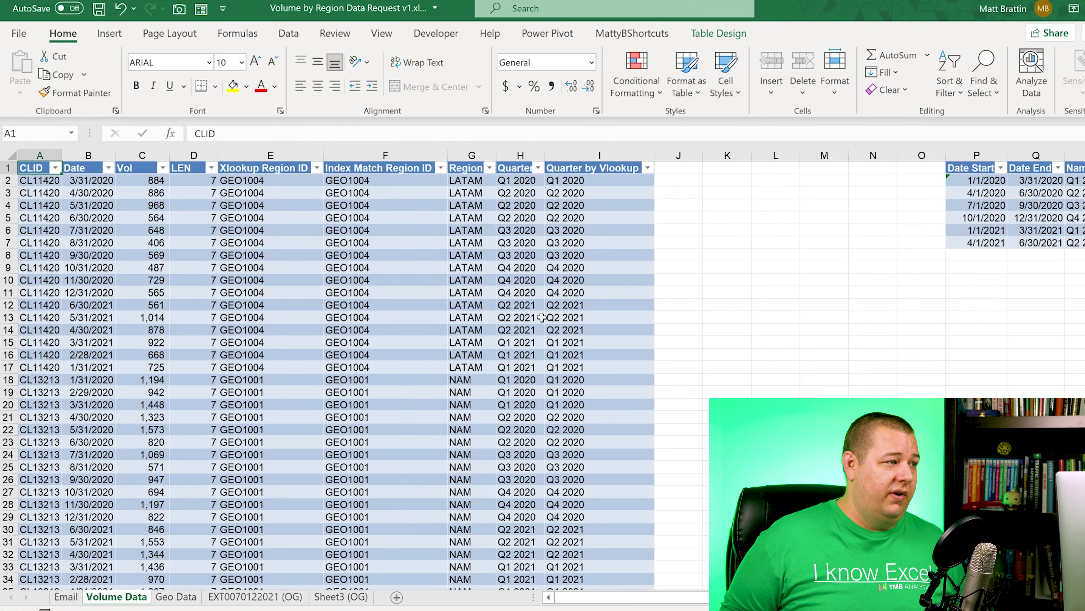
Step: Examine the first record of the Volume Data table across its columns, from Vol and Date through the region and quarter formulas
{"action": "key", "text": "Down"}
{"action": "key", "text": "Right"}
{"action": "key", "text": "Right"}
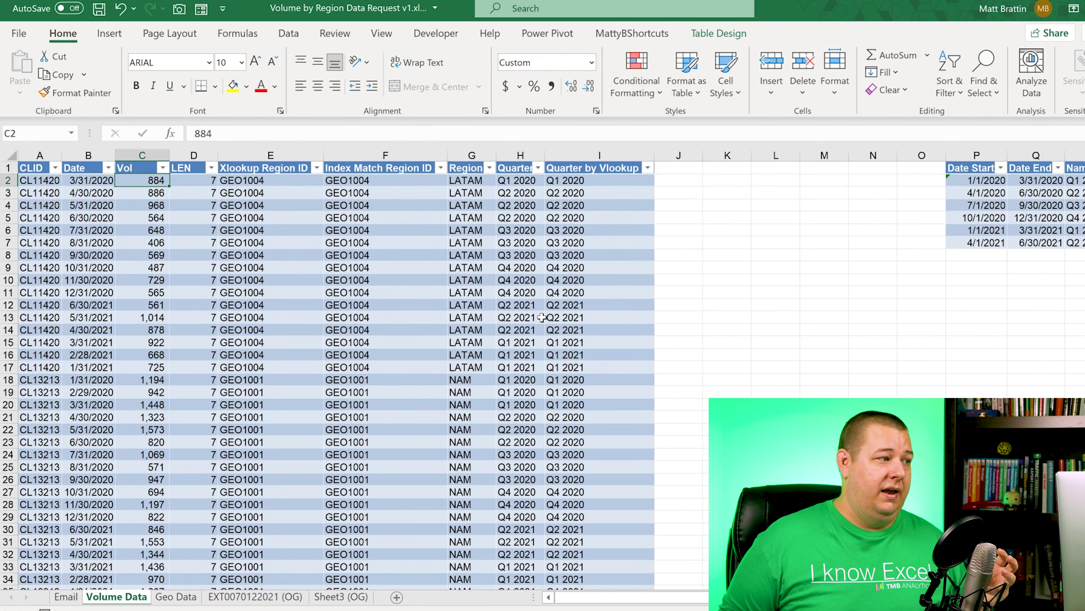
{"action": "key", "text": "Left"}
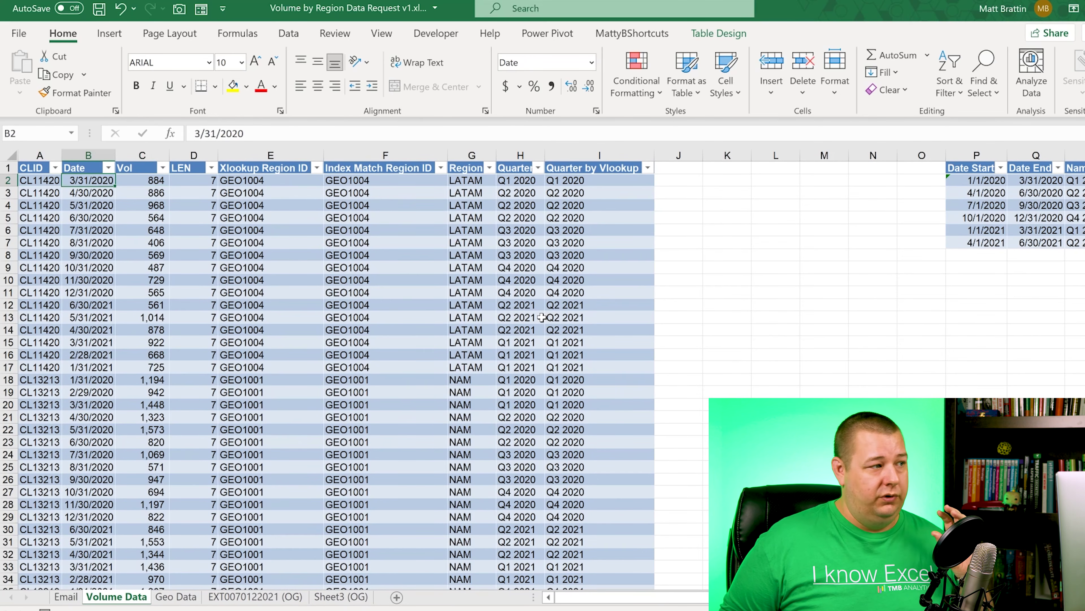
{"action": "key", "text": "Right"}
{"action": "key", "text": "Right"}
{"action": "key", "text": "Right"}
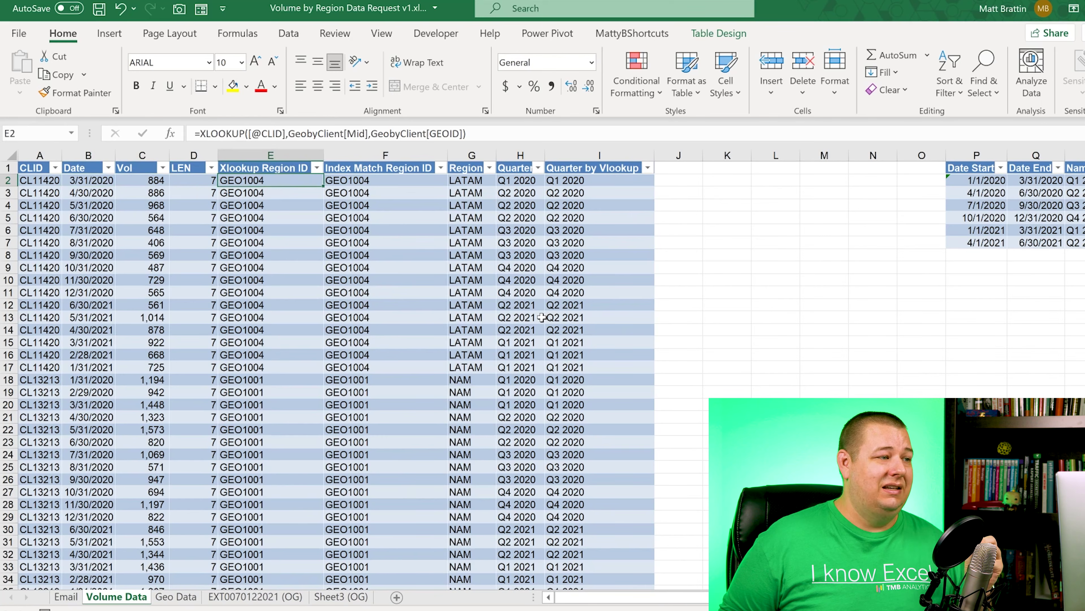
{"action": "key", "text": "Right"}
{"action": "key", "text": "Right"}
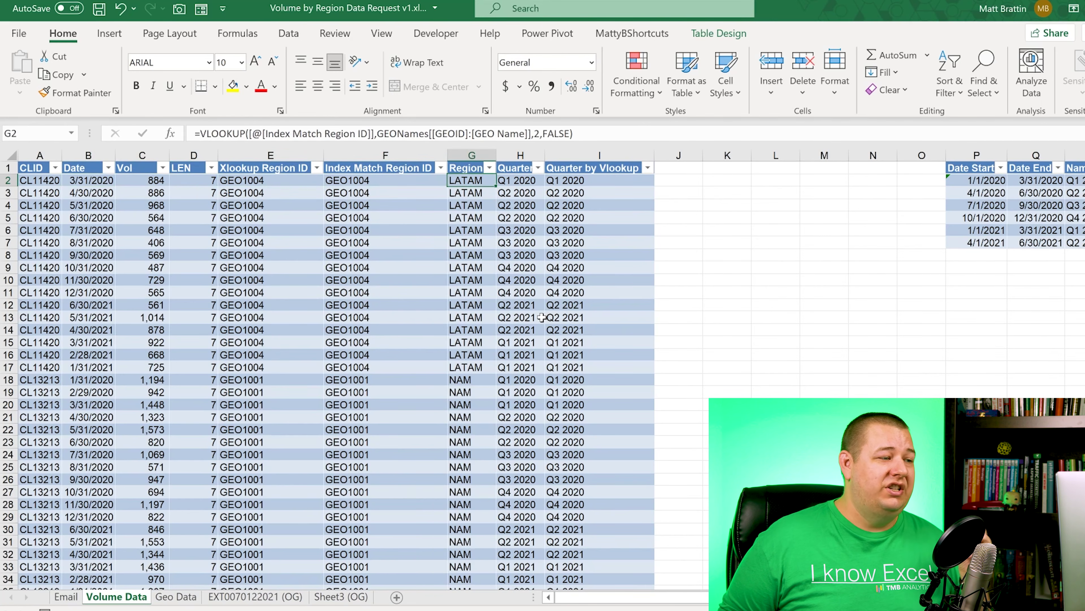
{"action": "key", "text": "Right"}
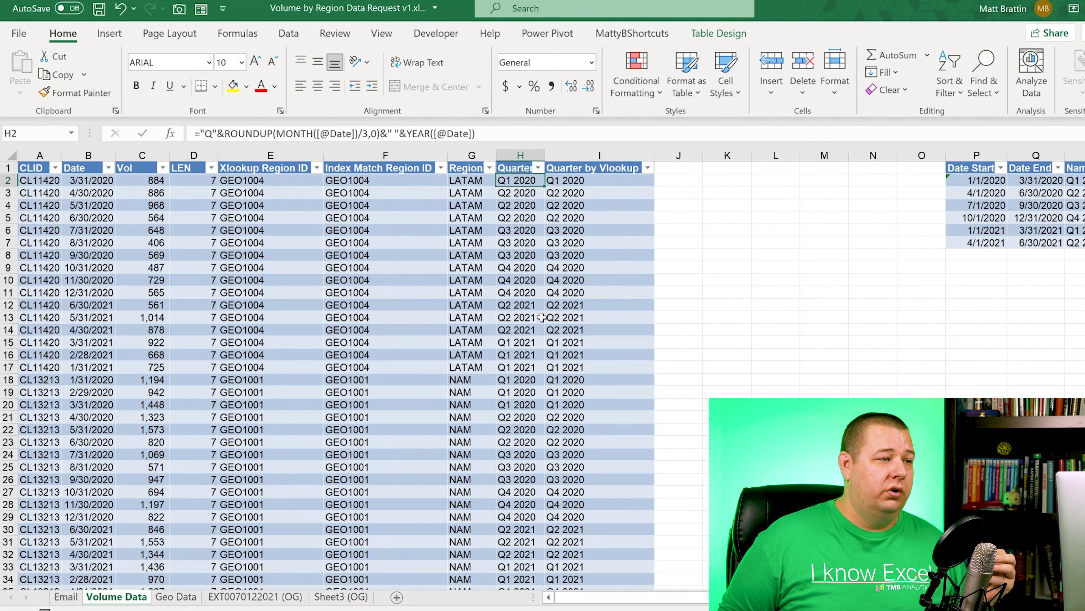
{"action": "key", "text": "Right"}
{"action": "key", "text": "Left"}
{"action": "key", "text": "Right"}
{"action": "key", "text": "Right"}
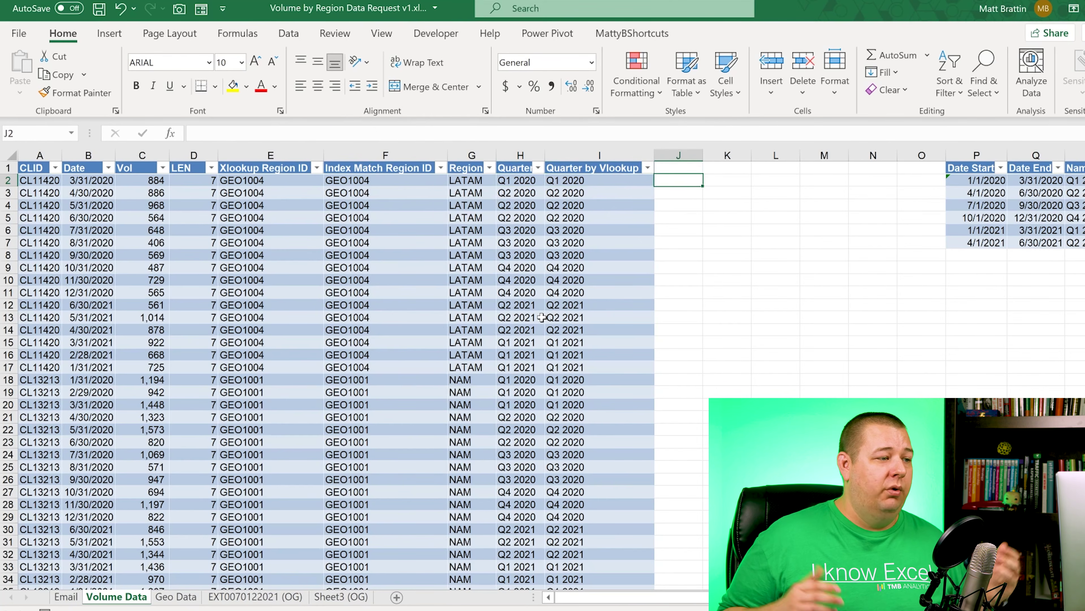